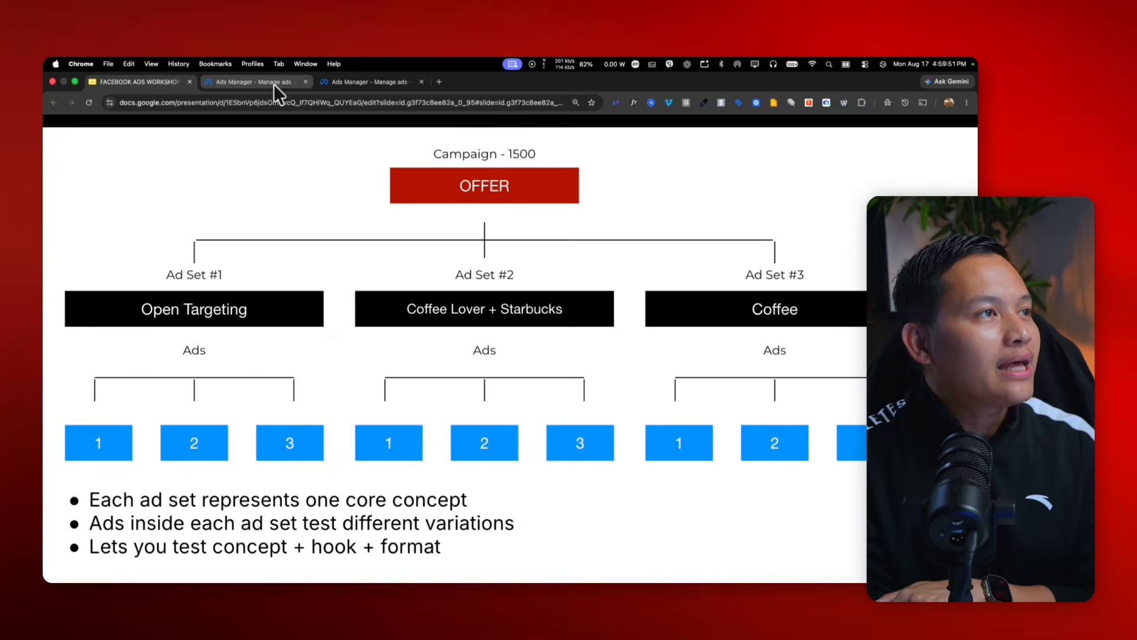
Step: Review the existing ad sets in Ads Manager against the 1.3.3 and CBO campaign structure slides
{"action": "left_click", "coordinate": [274, 83]}
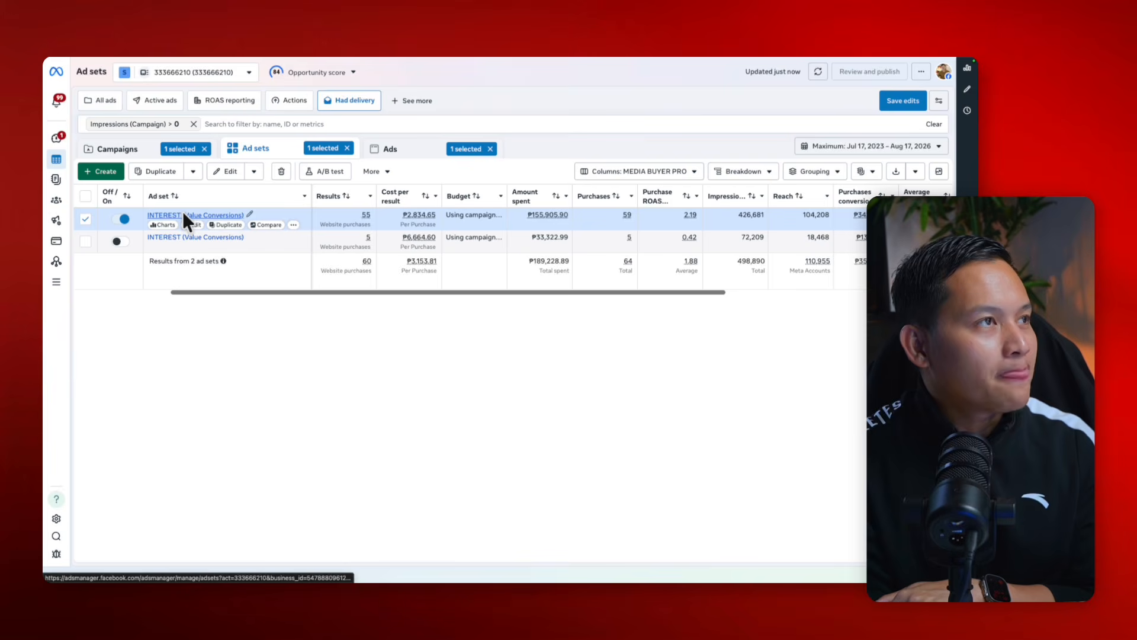
{"action": "mouse_move", "coordinate": [126, 57]}
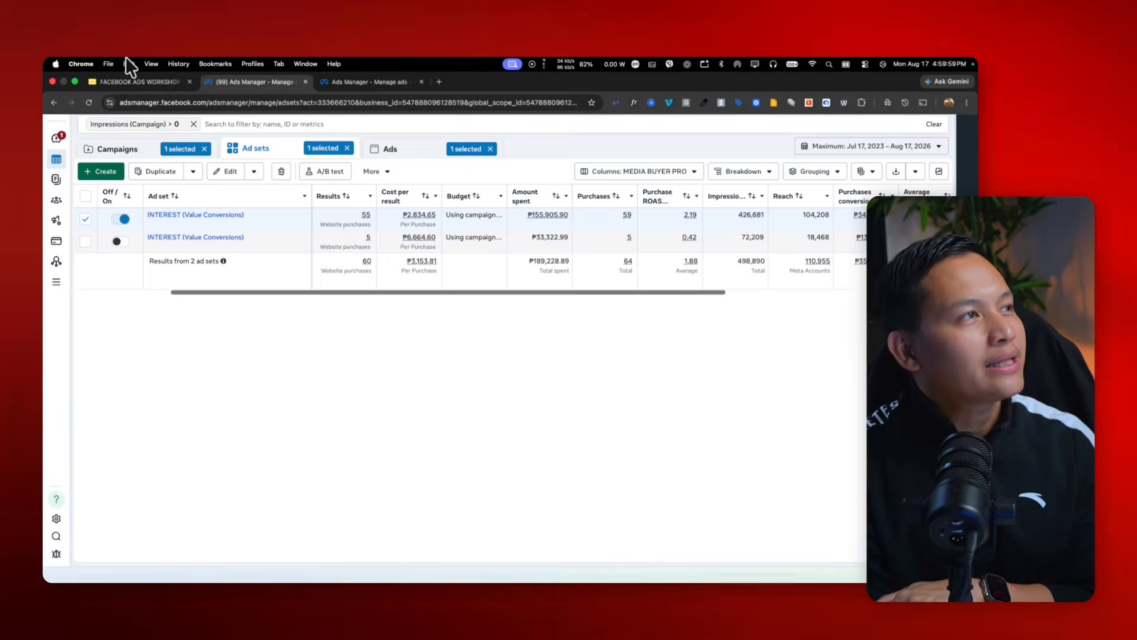
{"action": "left_click", "coordinate": [133, 77]}
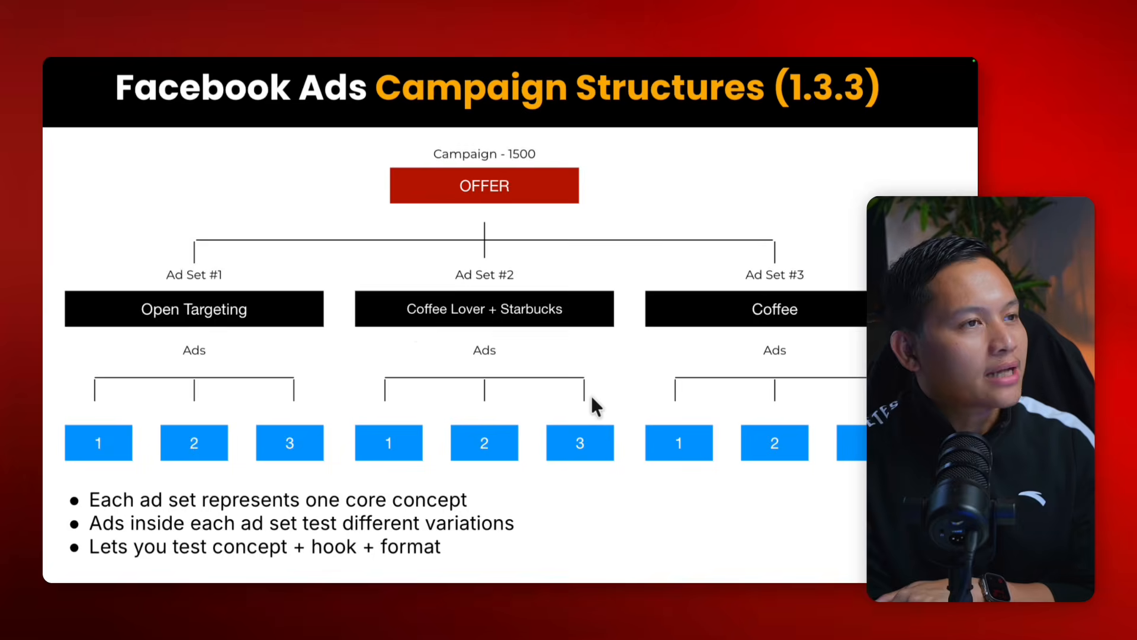
{"action": "key", "text": "Right"}
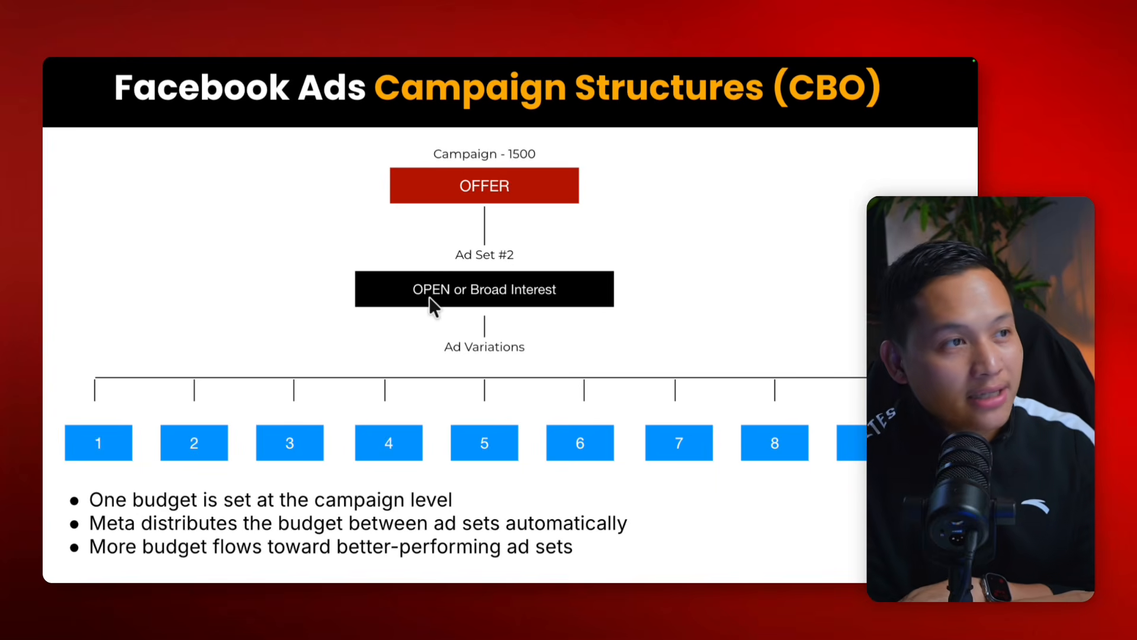
{"action": "mouse_move", "coordinate": [420, 55]}
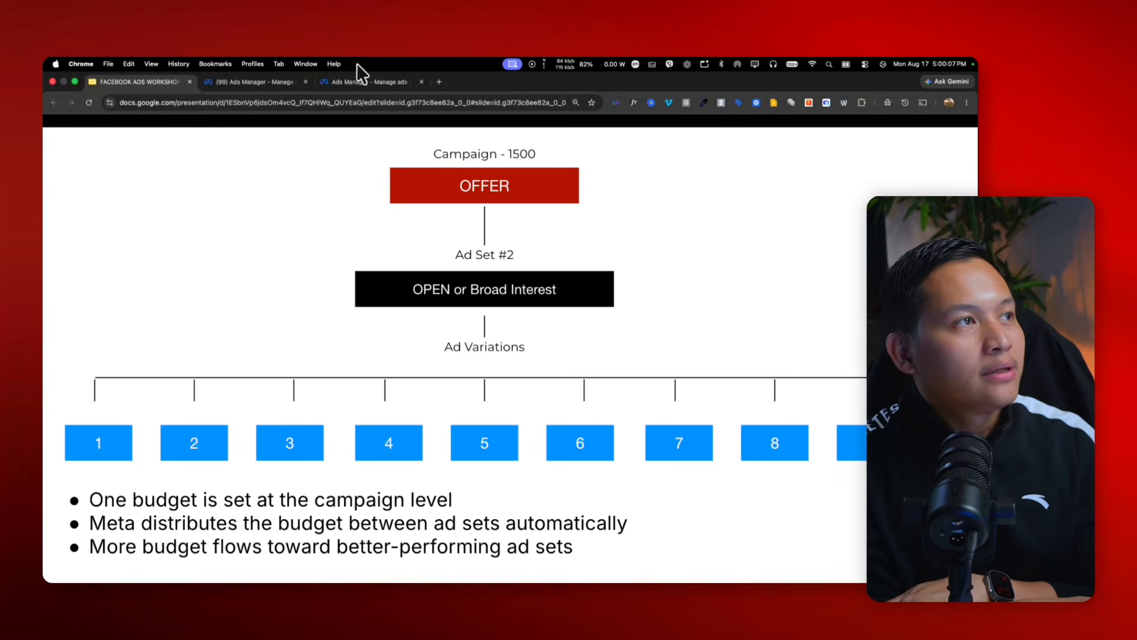
{"action": "left_click", "coordinate": [261, 80]}
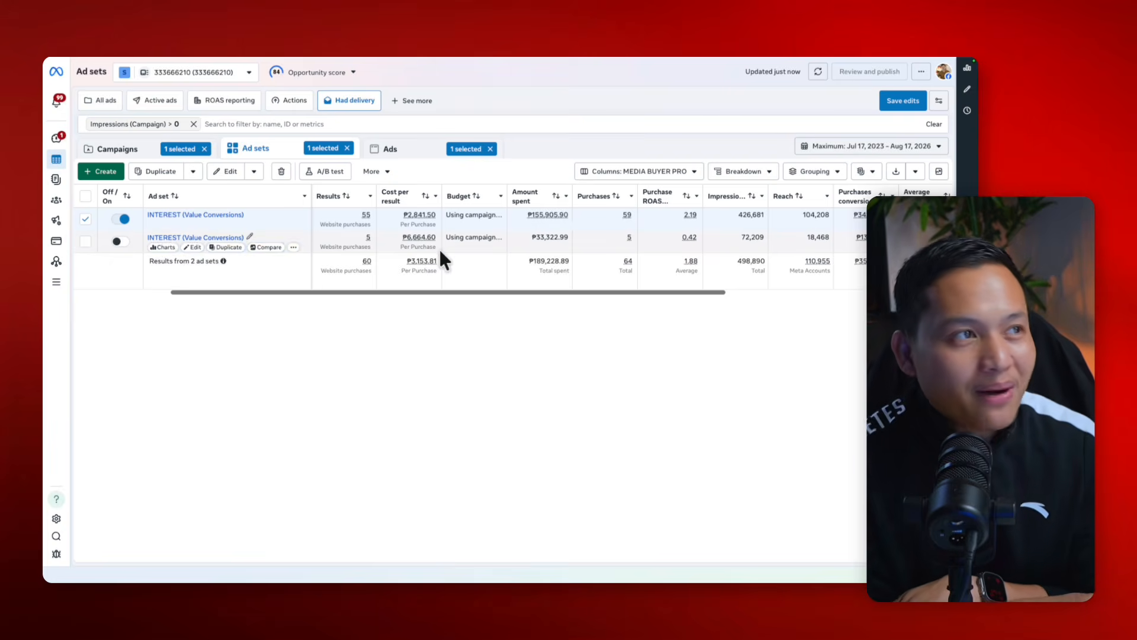
Step: Create a new auction campaign with the Sales objective in the other open Ads Manager account
{"action": "left_click", "coordinate": [355, 67]}
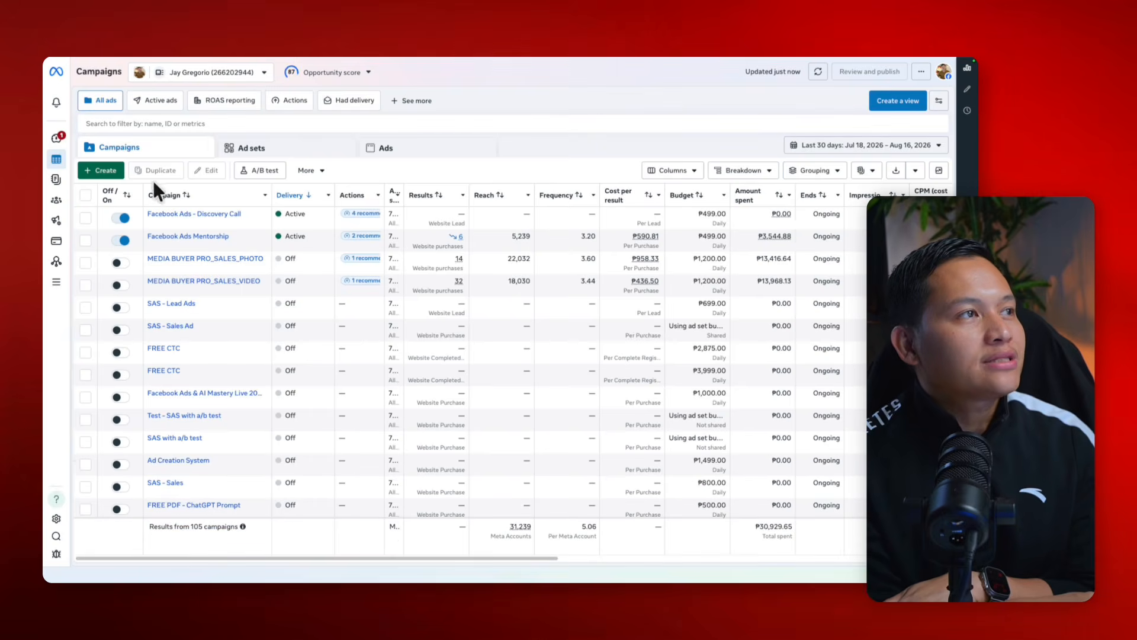
{"action": "left_click", "coordinate": [107, 172]}
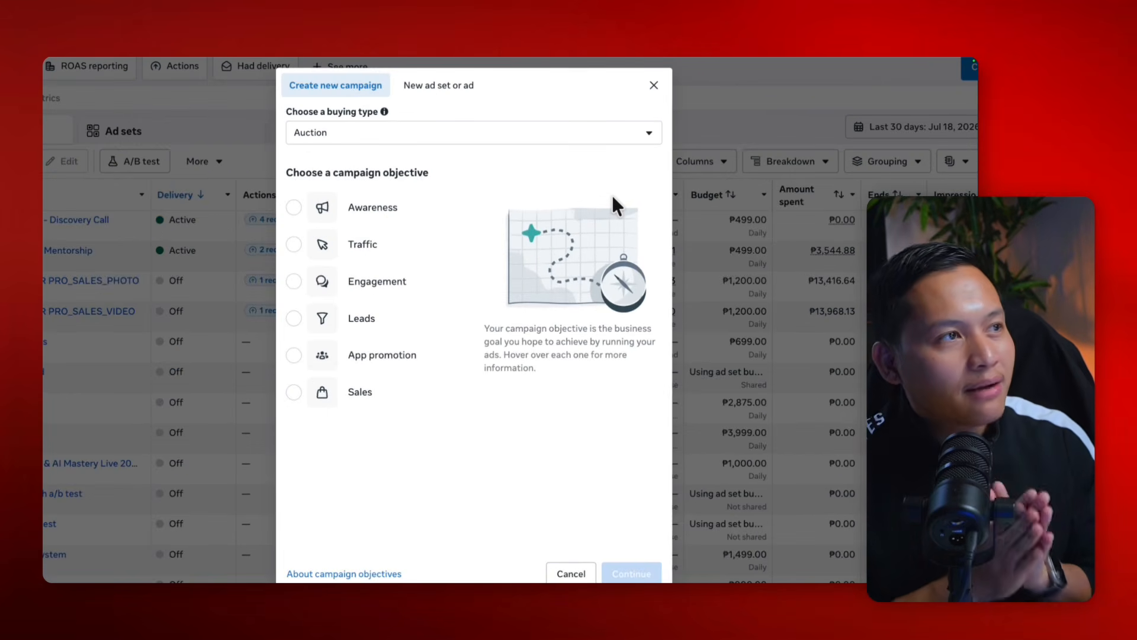
{"action": "mouse_move", "coordinate": [448, 324]}
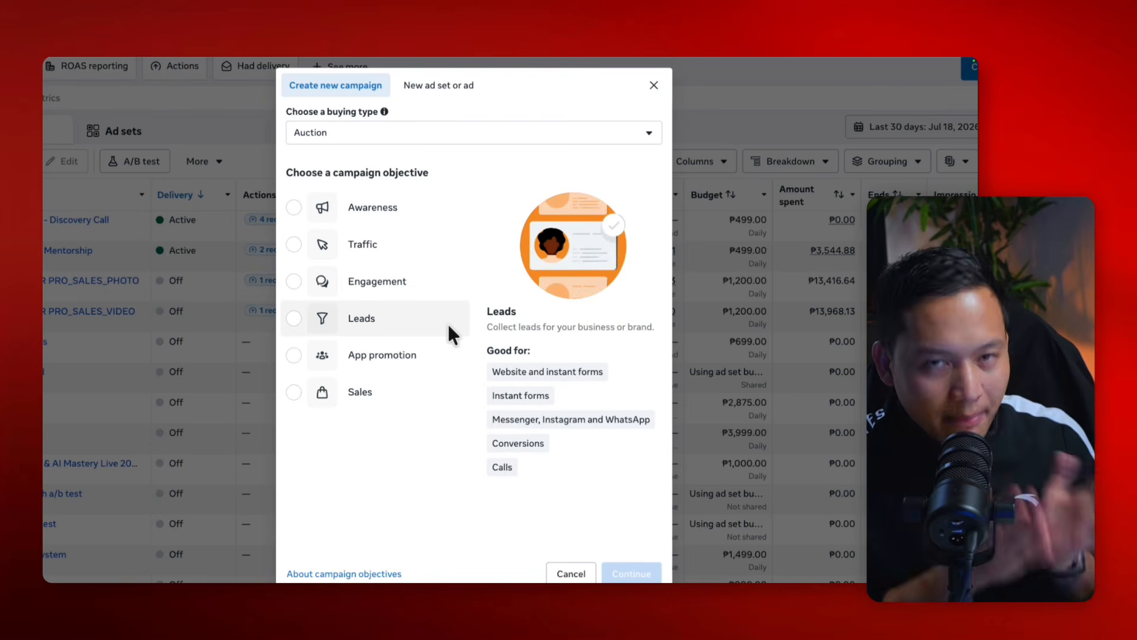
{"action": "left_click", "coordinate": [299, 393]}
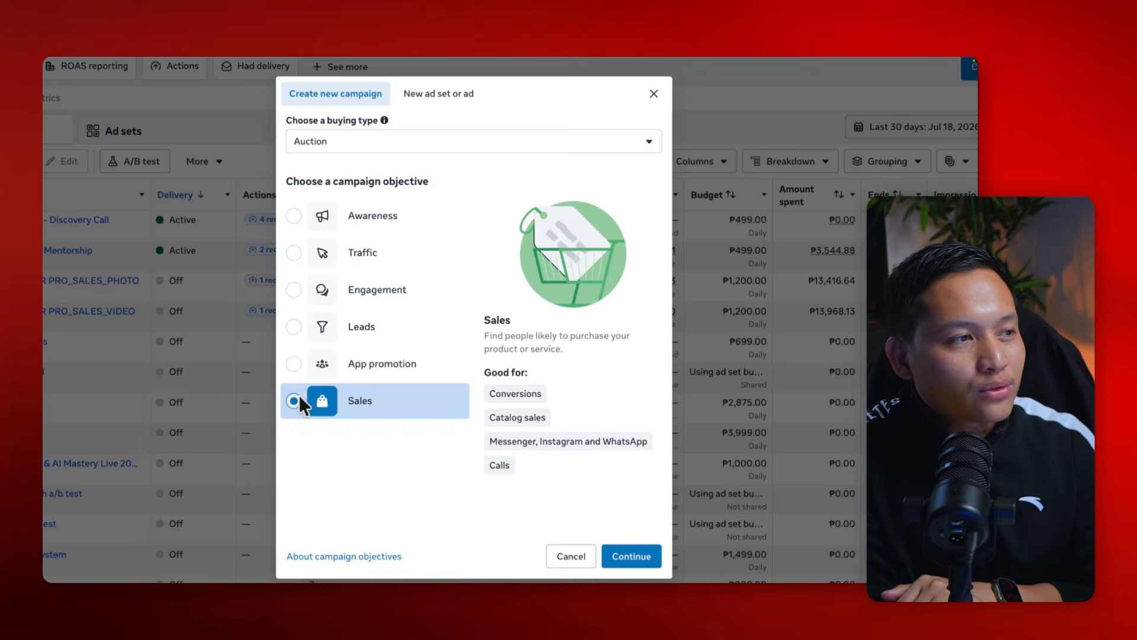
{"action": "left_click", "coordinate": [631, 555]}
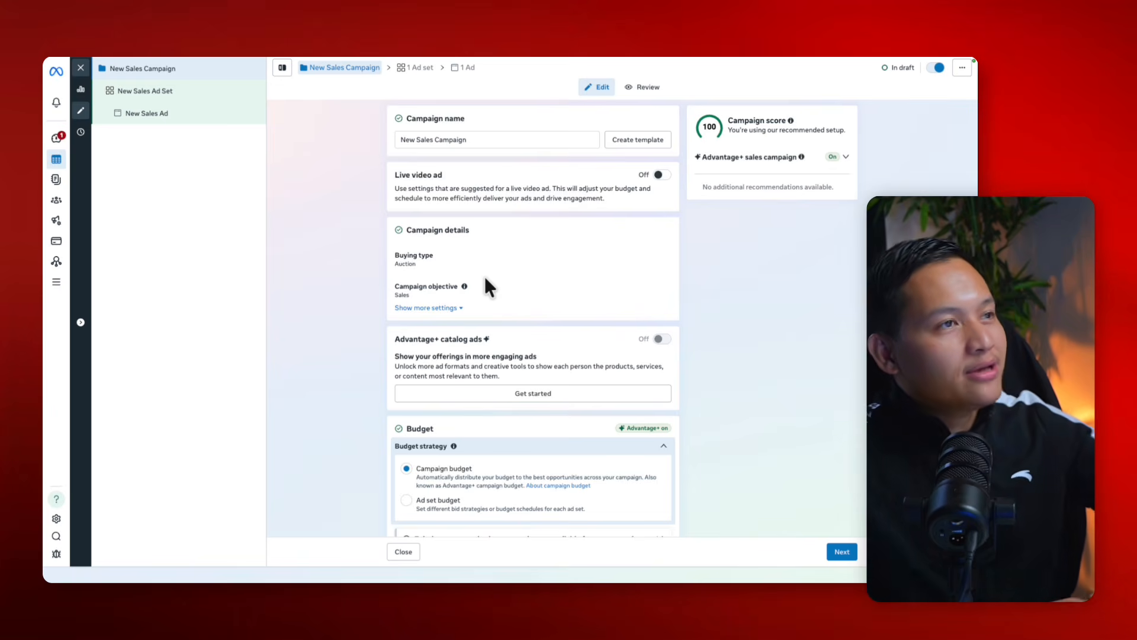
Step: Rename the new sales campaign as "CBO - Meta Ads Coaching"
{"action": "triple_click", "coordinate": [487, 142]}
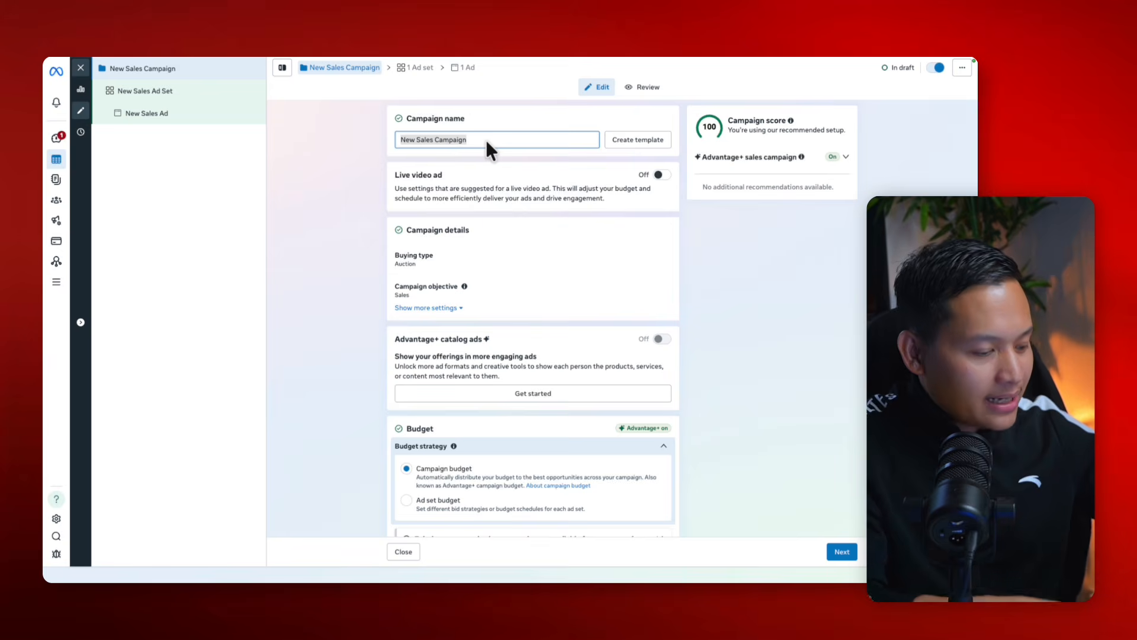
{"action": "type", "text": "CBO"}
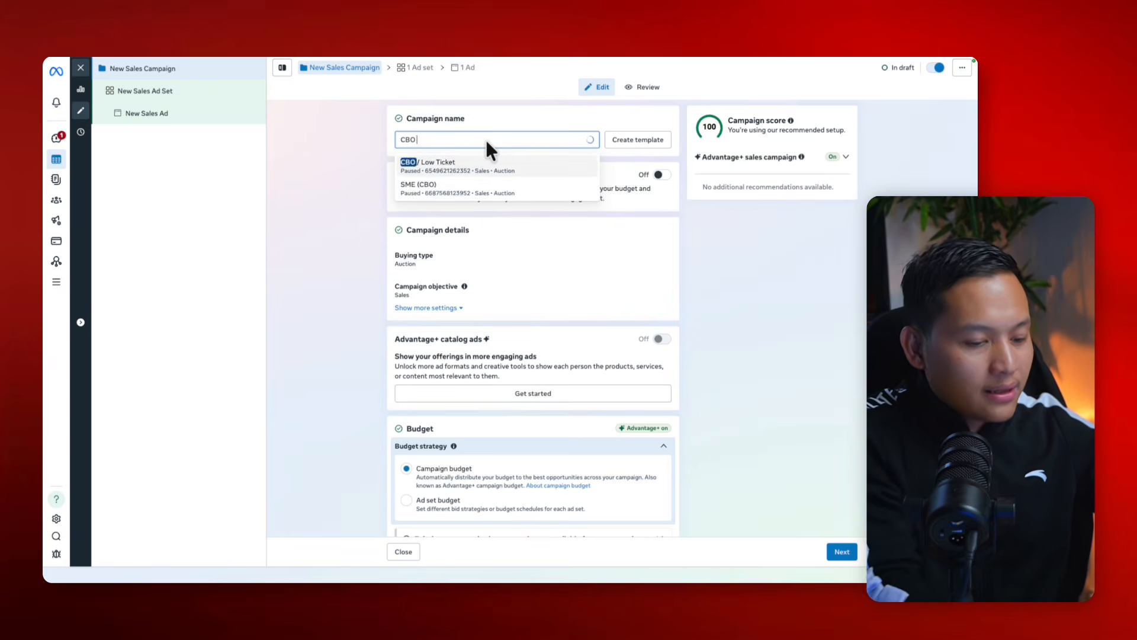
{"action": "type", "text": " -"}
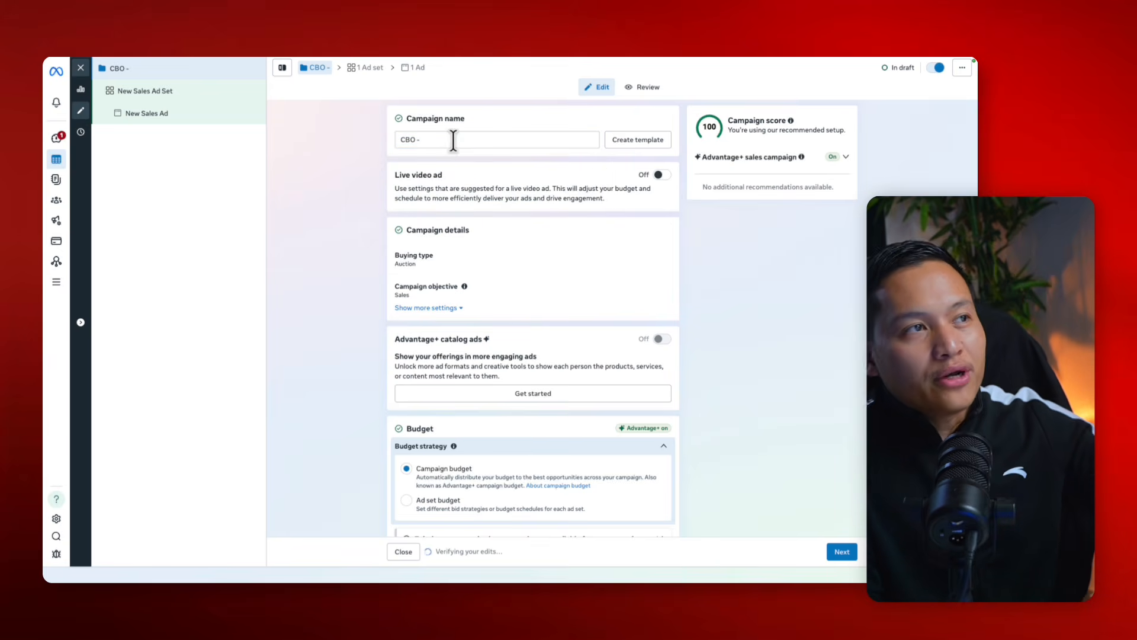
{"action": "left_click", "coordinate": [453, 140]}
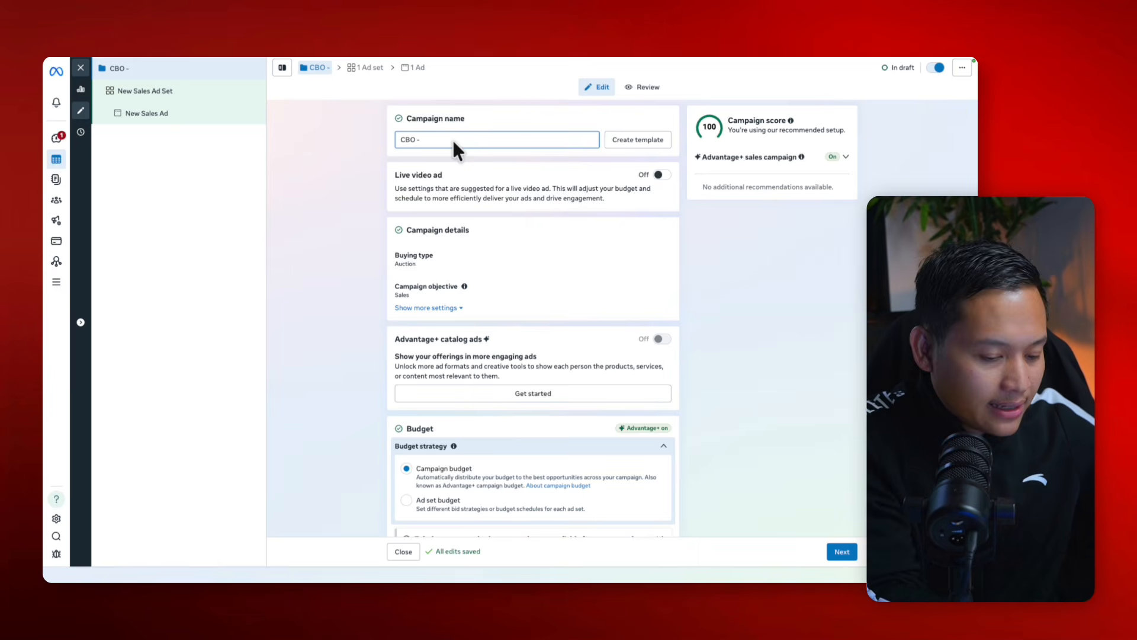
{"action": "type", "text": "Meta"}
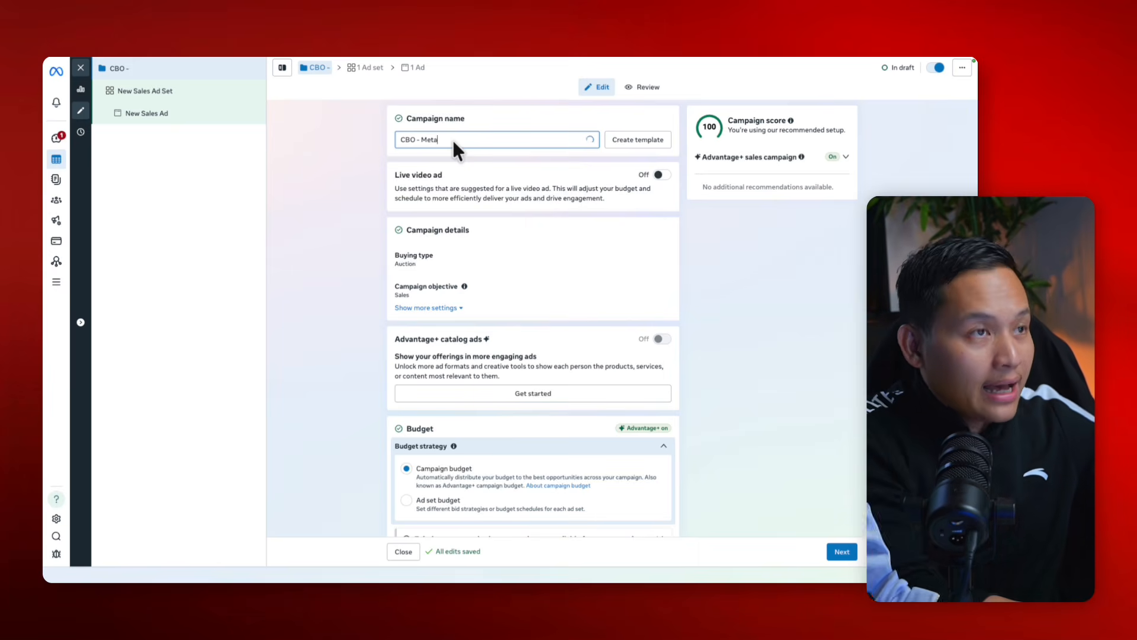
{"action": "type", "text": " Ads Coaching"}
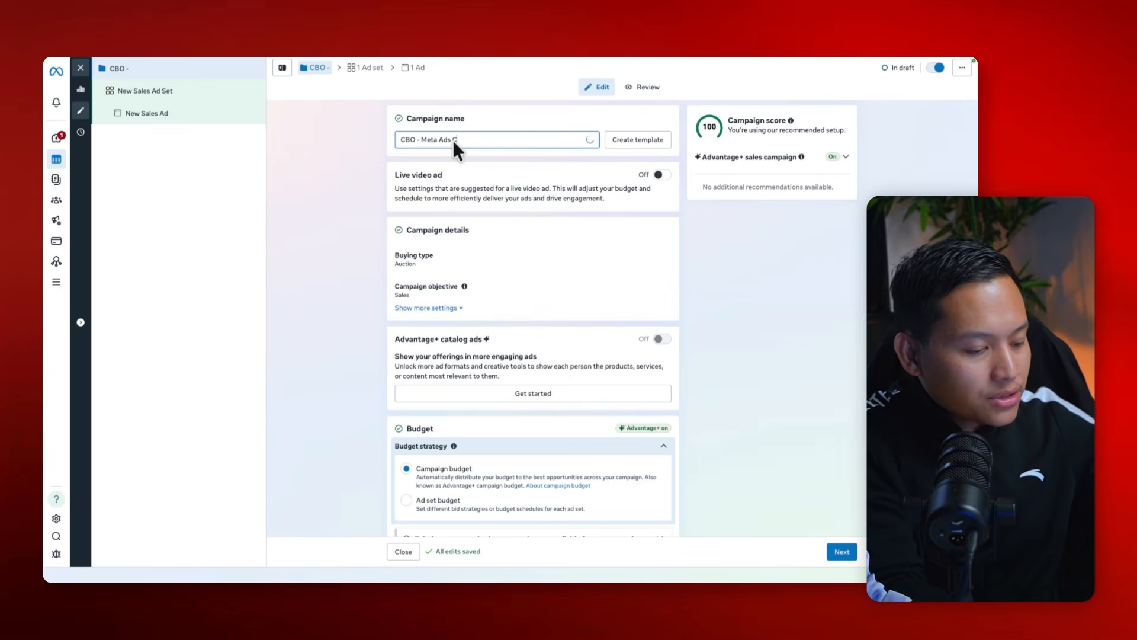
{"action": "left_click", "coordinate": [478, 121]}
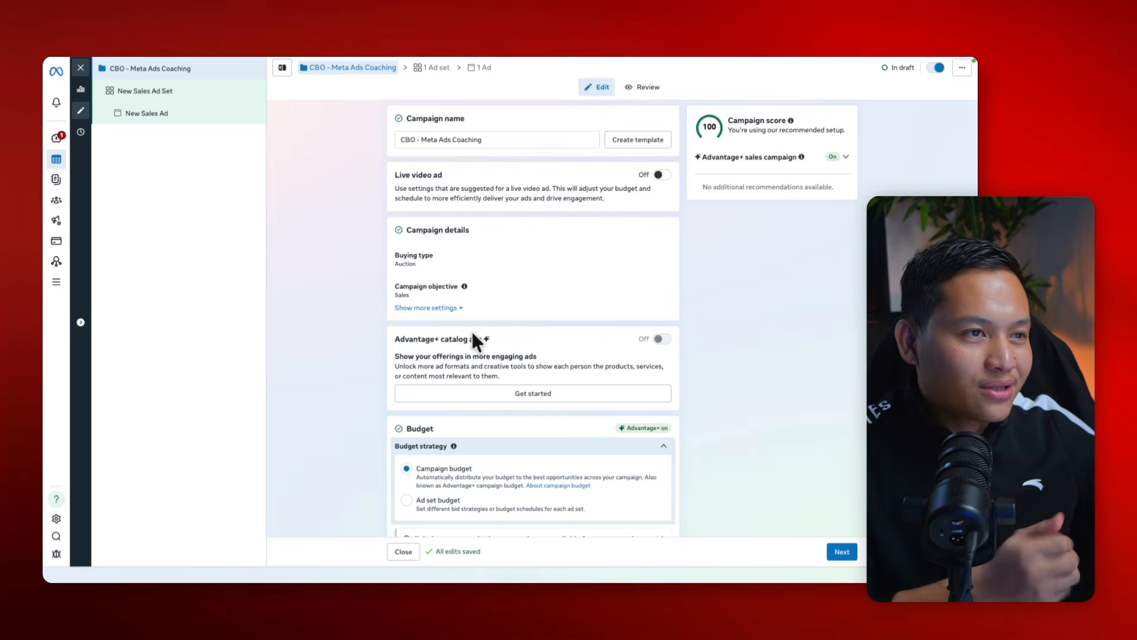
Step: Set the campaign's daily budget to ₱1,250
{"action": "scroll", "coordinate": [381, 365], "scroll_direction": "down", "scroll_amount": 3}
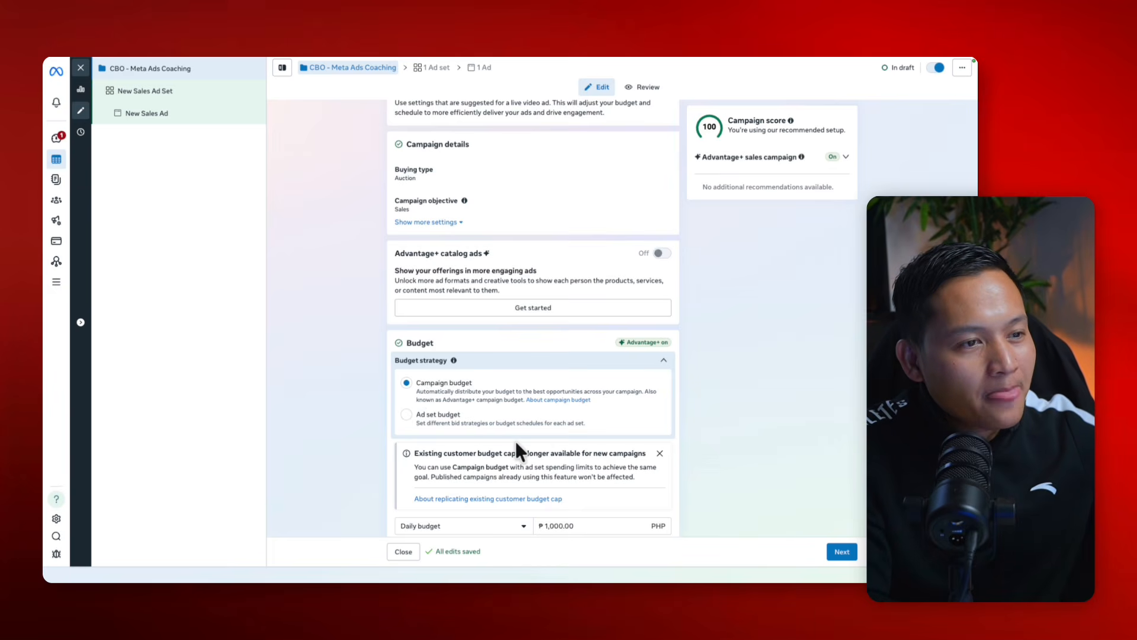
{"action": "scroll", "coordinate": [515, 441], "scroll_direction": "down", "scroll_amount": 4}
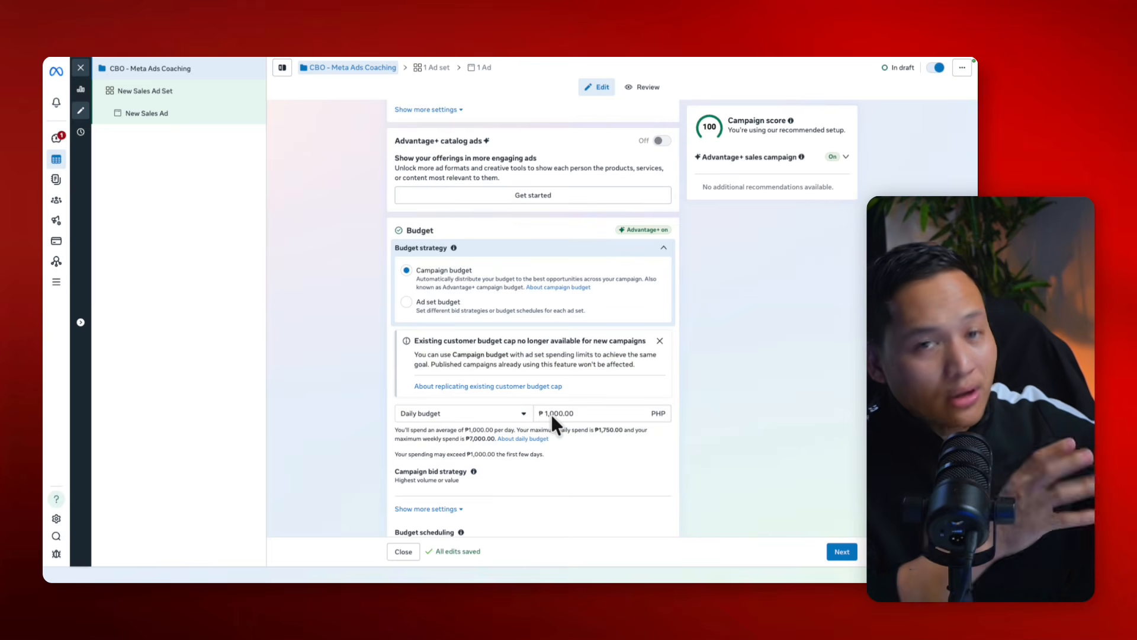
{"action": "left_click", "coordinate": [551, 414]}
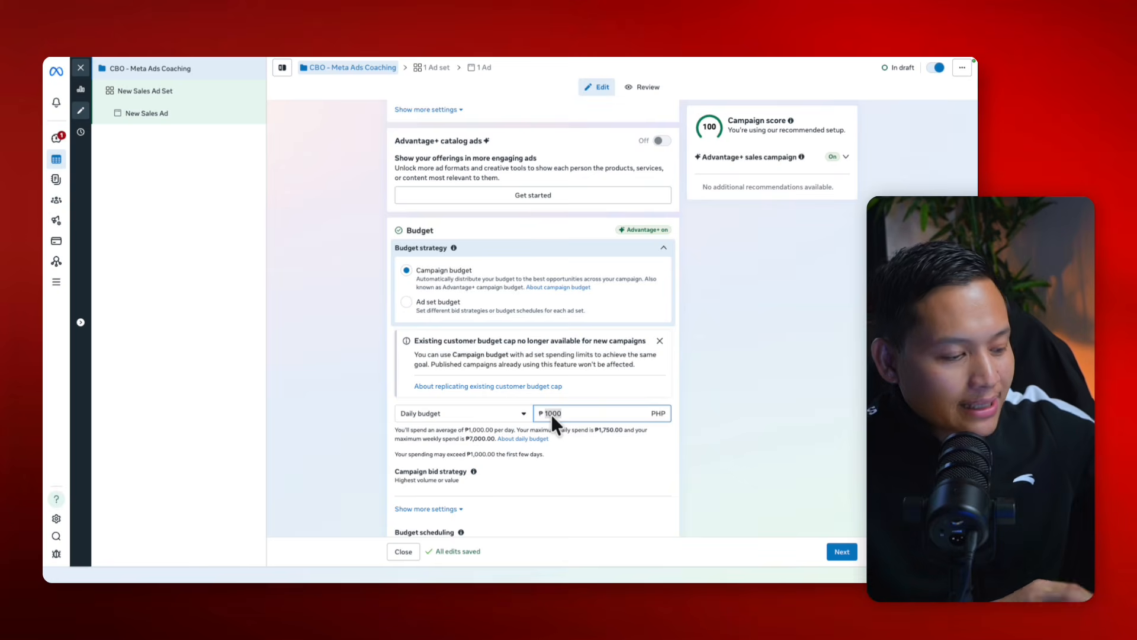
{"action": "type", "text": "1,25"}
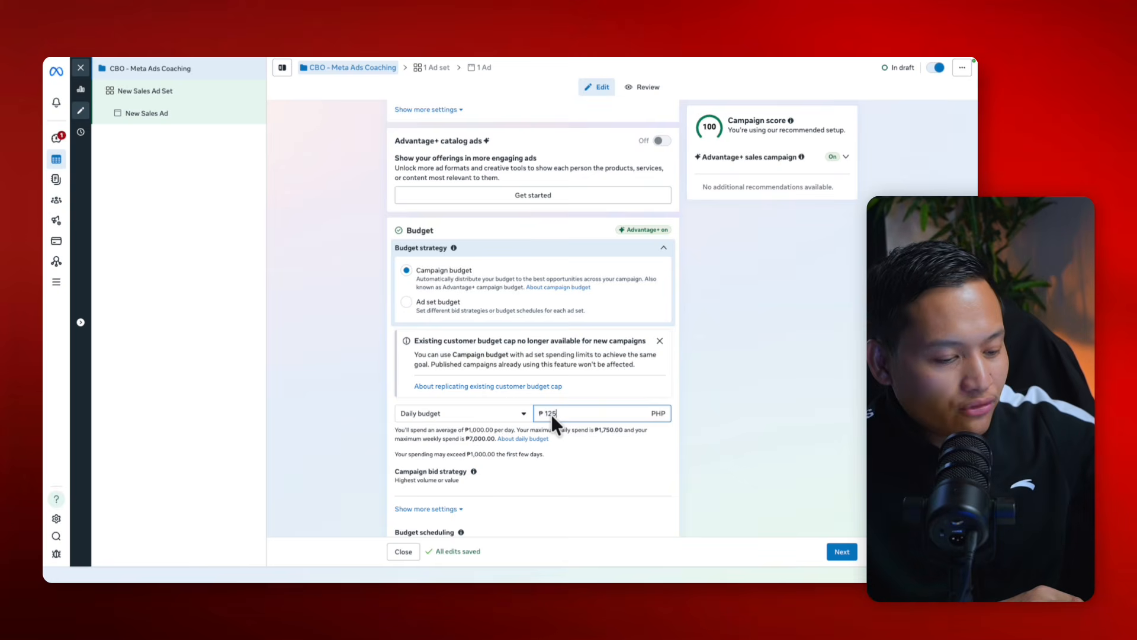
{"action": "type", "text": "0"}
{"action": "left_click", "coordinate": [734, 396]}
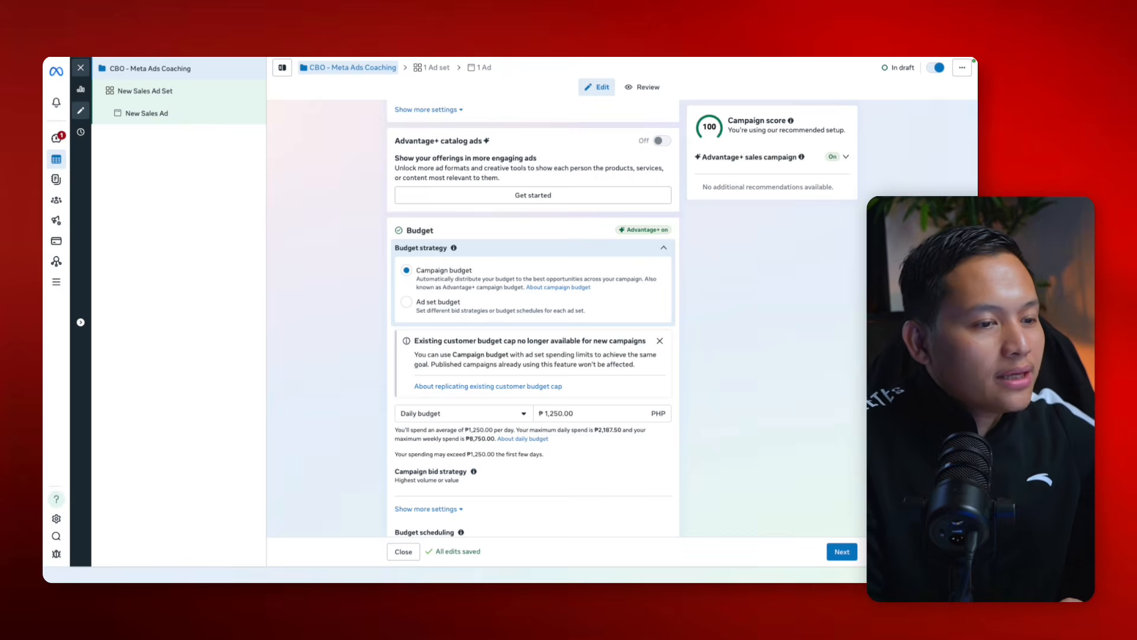
Step: Search Google for an online calculator in a new browser tab, using the corrected spelling "calculator online"
{"action": "left_click", "coordinate": [439, 83]}
{"action": "type", "text": "calcu"}
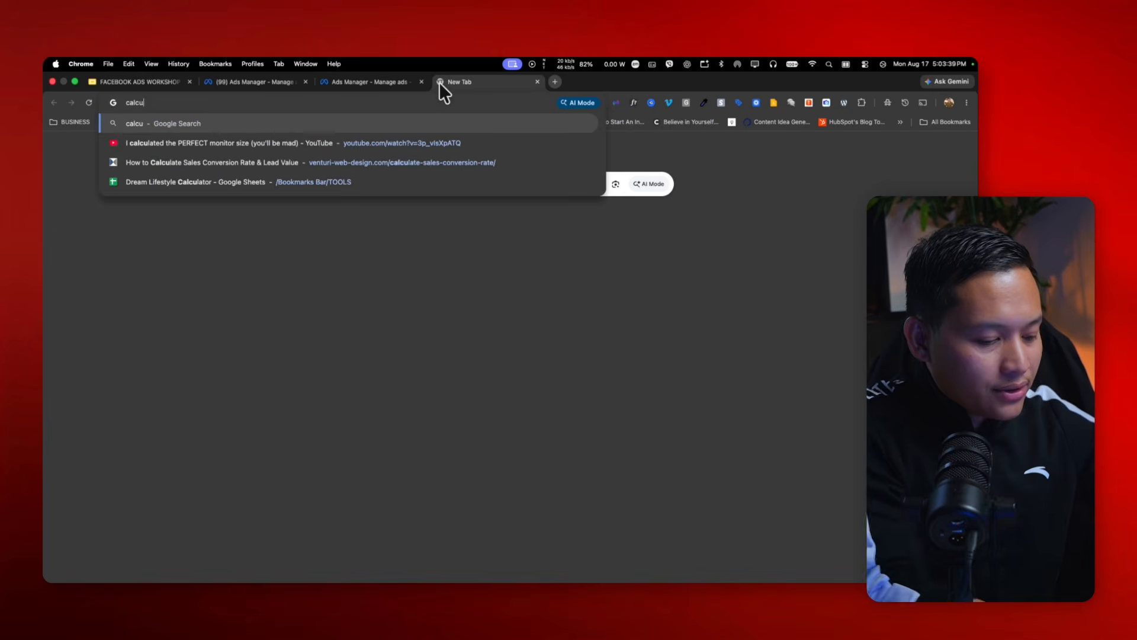
{"action": "type", "text": "lator onlimne"}
{"action": "key", "text": "Return"}
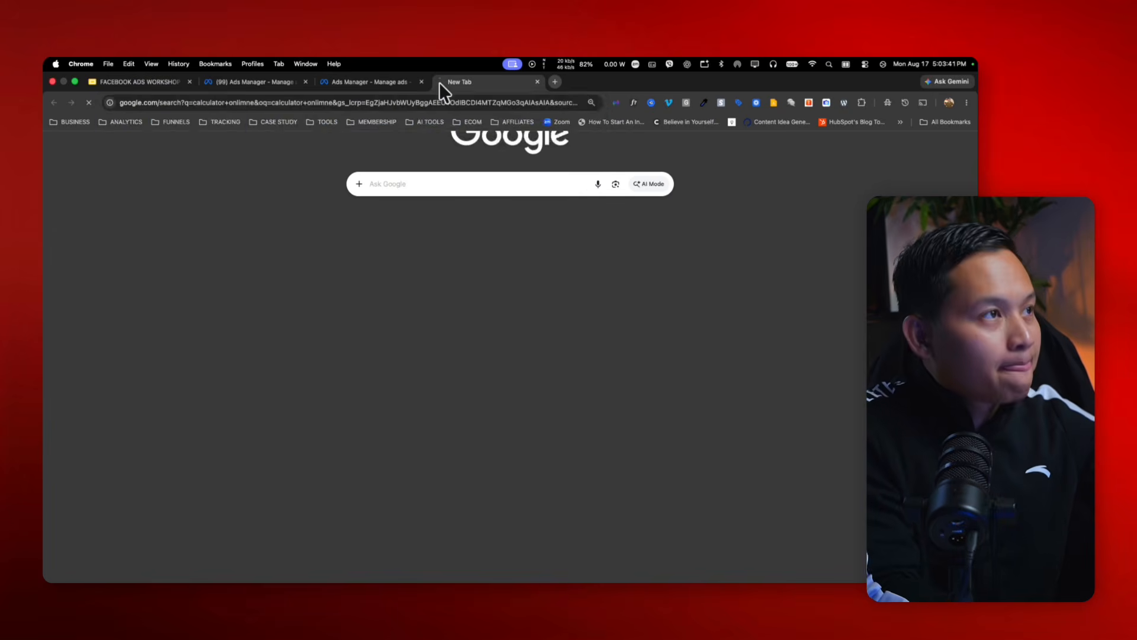
{"action": "left_click", "coordinate": [290, 142]}
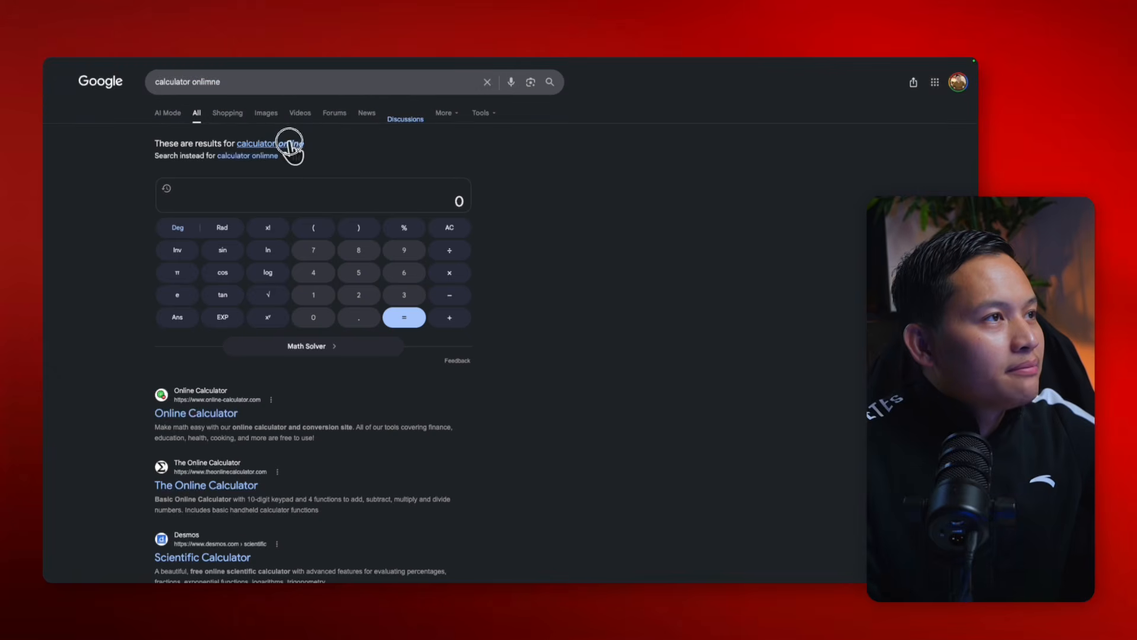
{"action": "scroll", "coordinate": [363, 212], "scroll_direction": "up", "scroll_amount": 5}
{"action": "scroll", "coordinate": [362, 212], "scroll_direction": "down", "scroll_amount": 5}
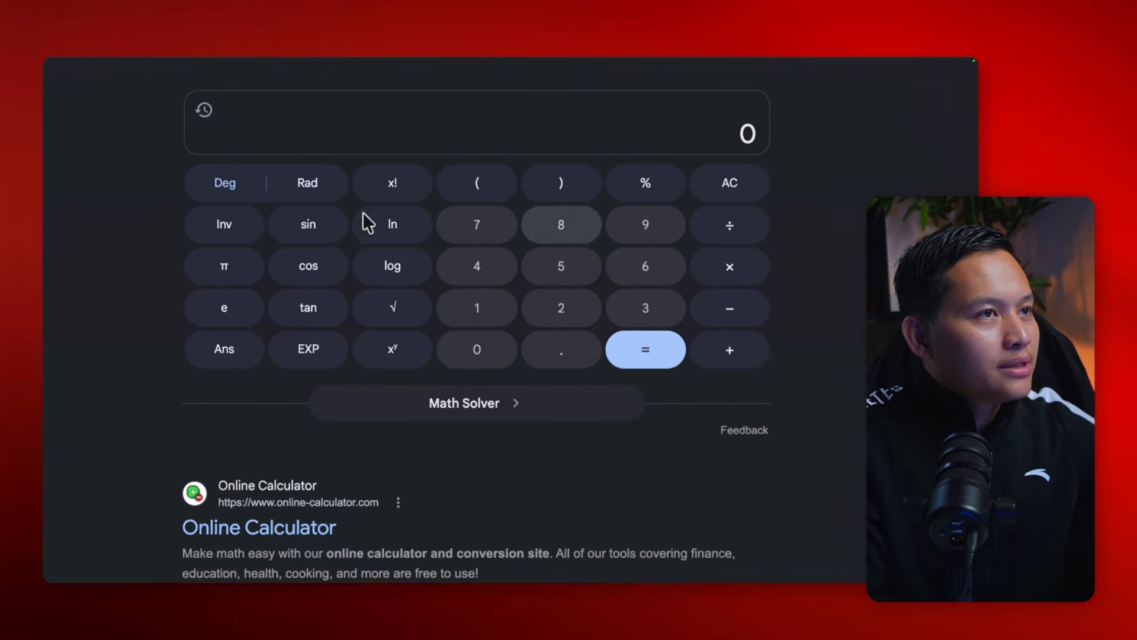
Step: Calculate 1250 × 10 with the Google calculator
{"action": "left_click", "coordinate": [493, 353]}
{"action": "left_click", "coordinate": [564, 354]}
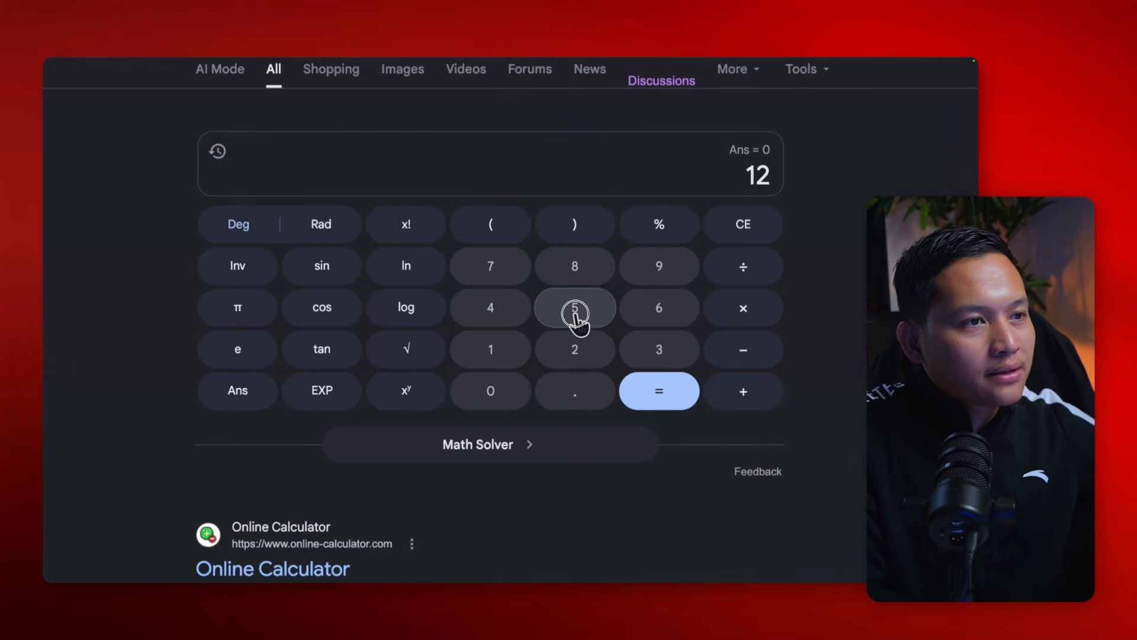
{"action": "left_click", "coordinate": [578, 315]}
{"action": "left_click", "coordinate": [512, 385]}
{"action": "scroll", "coordinate": [511, 384], "scroll_direction": "right", "scroll_amount": 1}
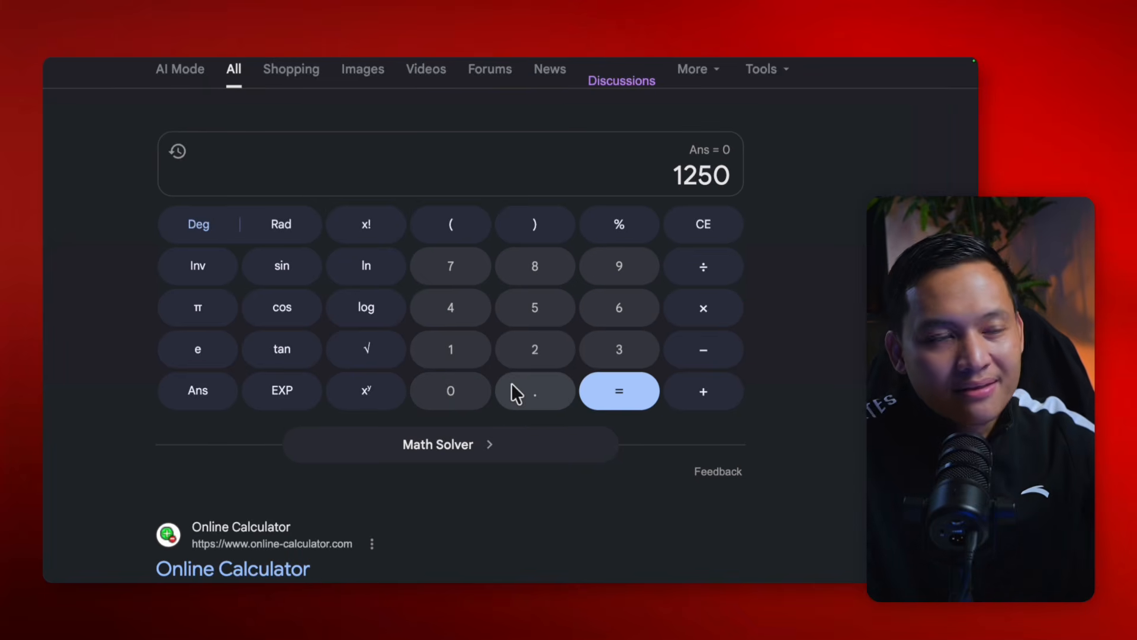
{"action": "left_click", "coordinate": [704, 314]}
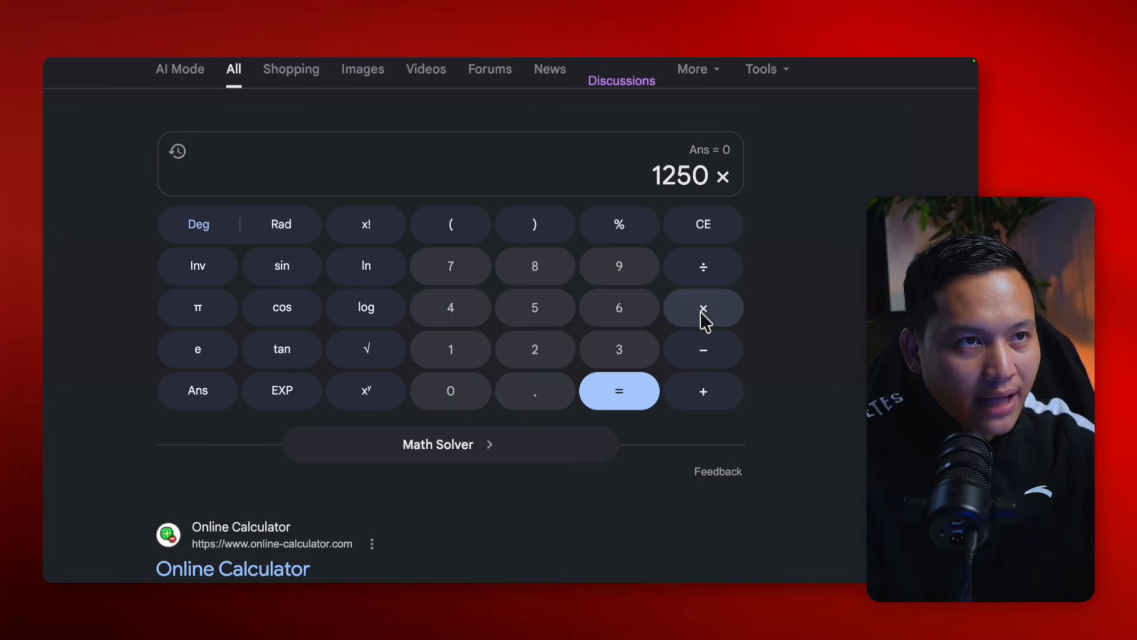
{"action": "left_click", "coordinate": [452, 354]}
{"action": "left_click", "coordinate": [451, 389]}
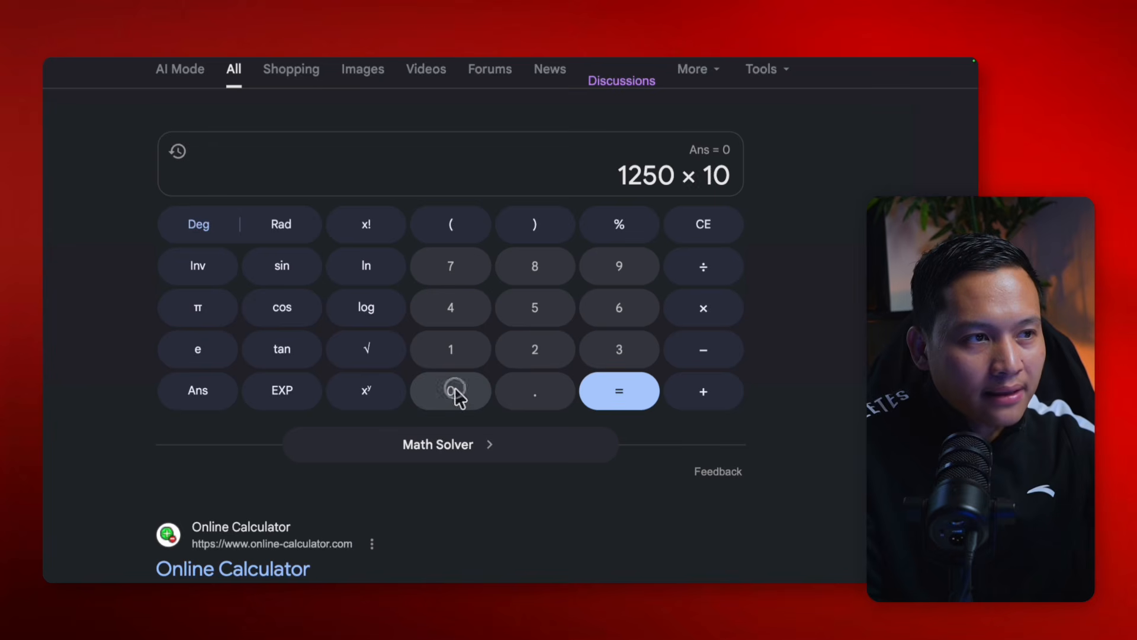
{"action": "left_click", "coordinate": [621, 390]}
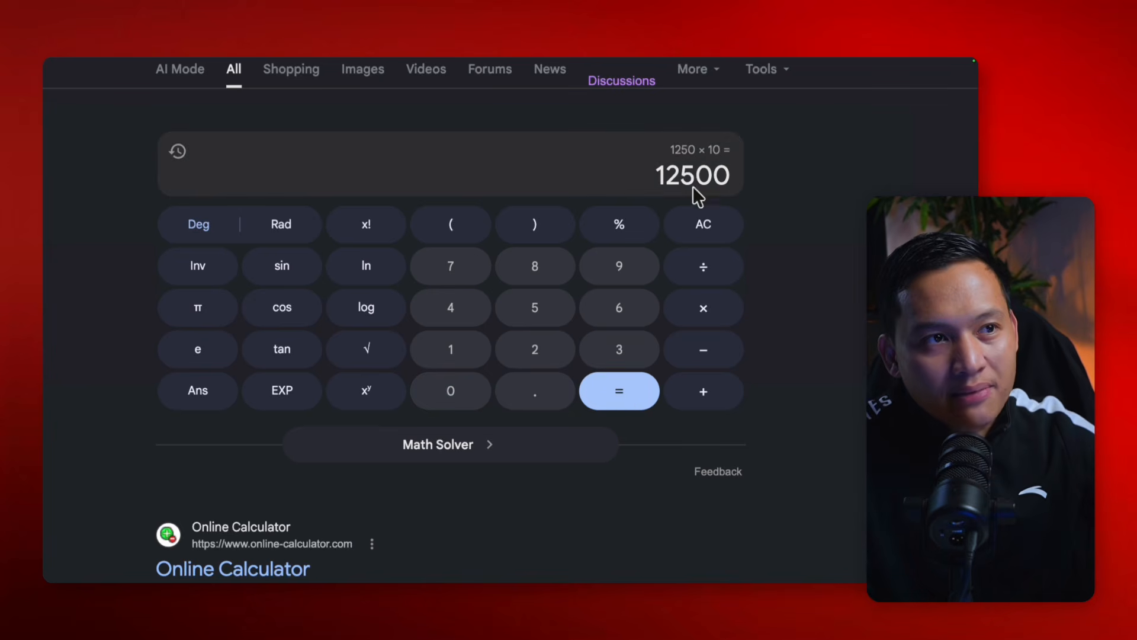
Step: Divide the multiplication result by 7 in the calculator
{"action": "left_click", "coordinate": [711, 270]}
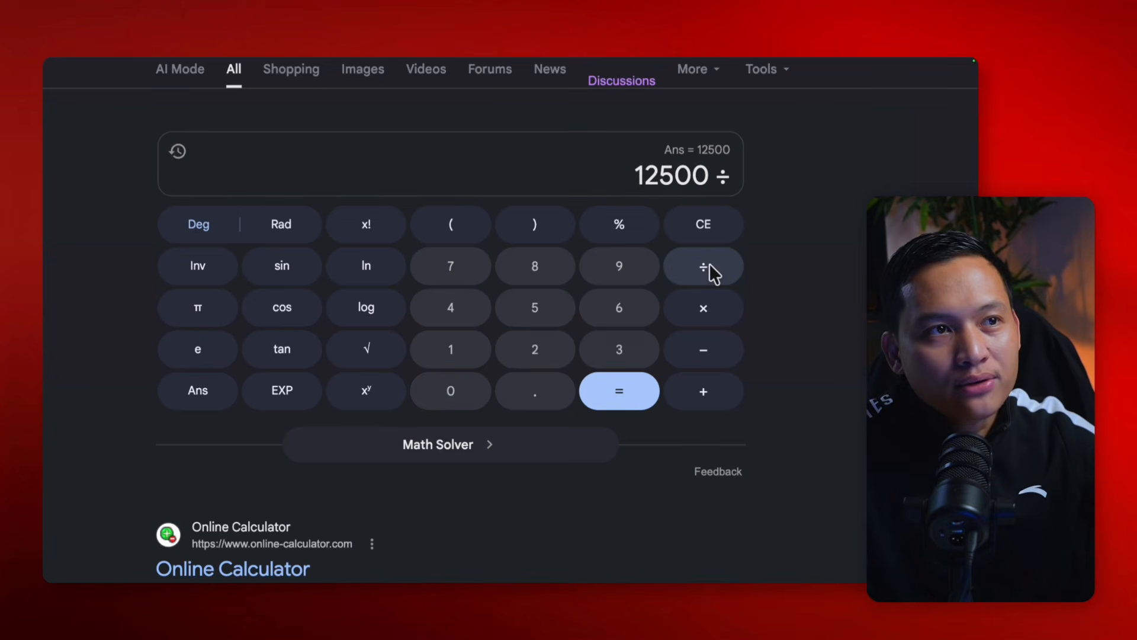
{"action": "left_click", "coordinate": [452, 270]}
{"action": "left_click", "coordinate": [630, 403]}
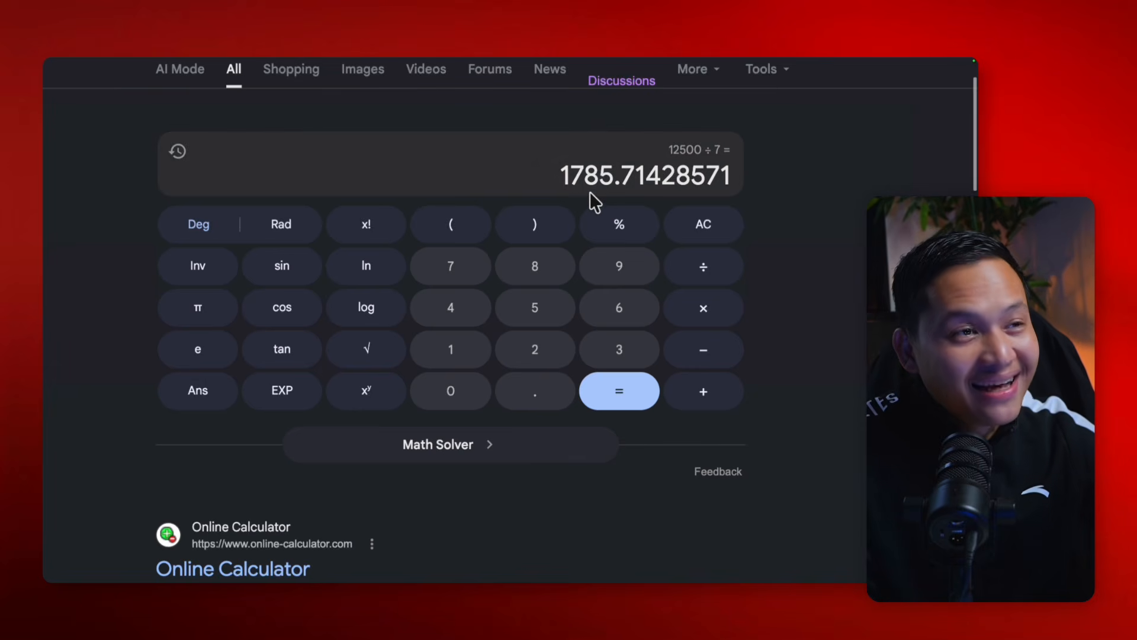
{"action": "scroll", "coordinate": [588, 191], "scroll_direction": "up", "scroll_amount": 3}
{"action": "scroll", "coordinate": [589, 191], "scroll_direction": "down", "scroll_amount": 3}
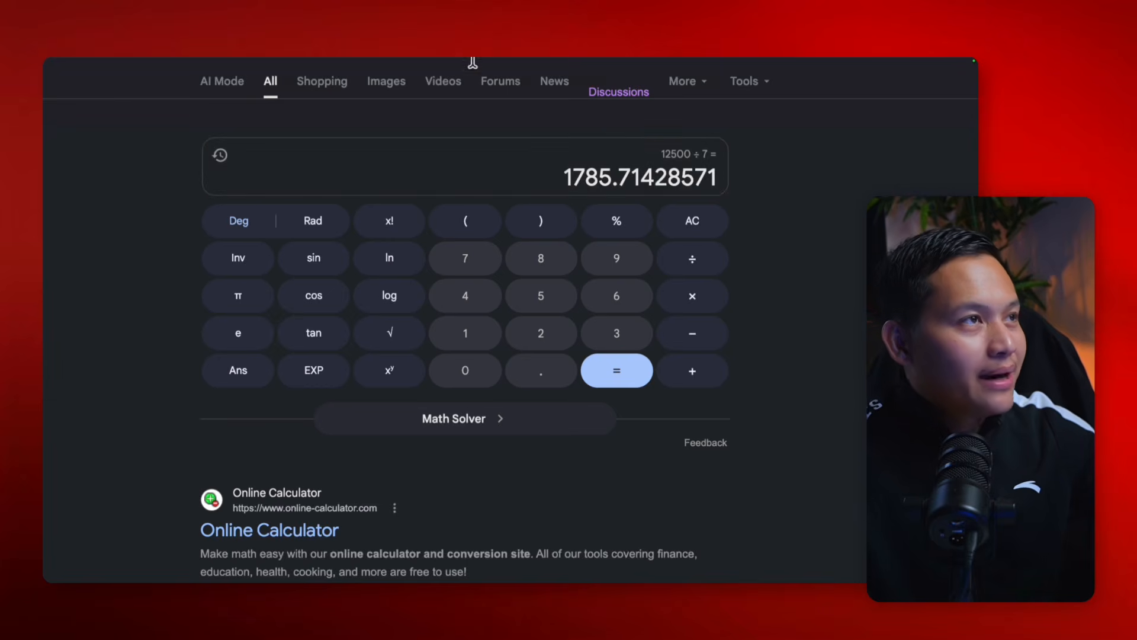
Step: Switch back to the campaign being edited in Ads Manager and set its daily budget to ₱1,785
{"action": "mouse_move", "coordinate": [430, 65]}
{"action": "left_click", "coordinate": [372, 84]}
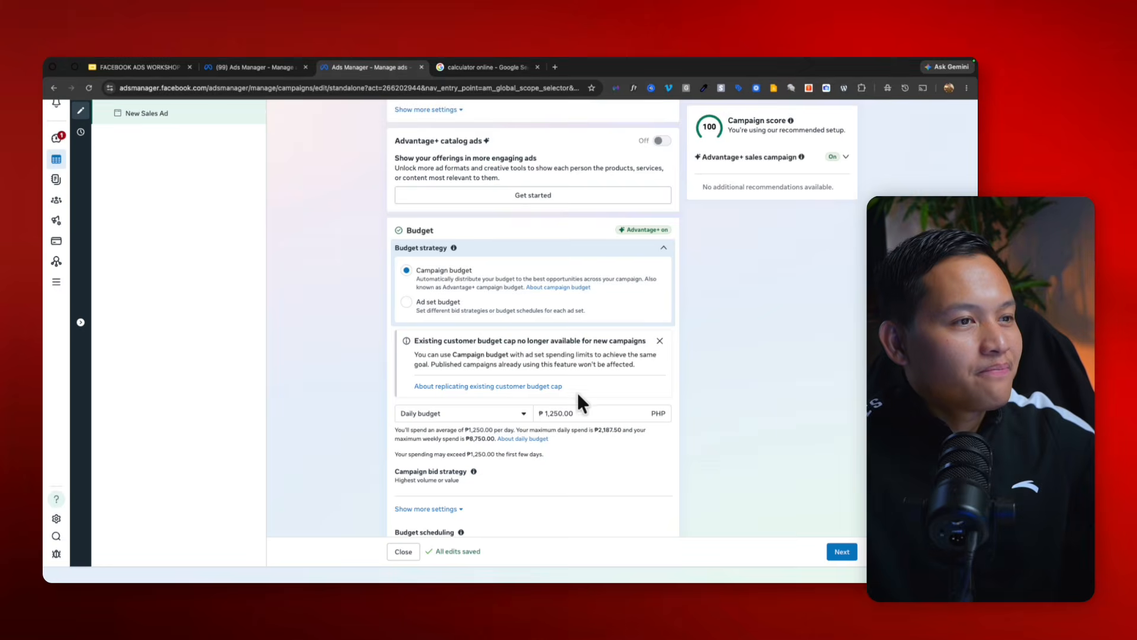
{"action": "left_click", "coordinate": [578, 413]}
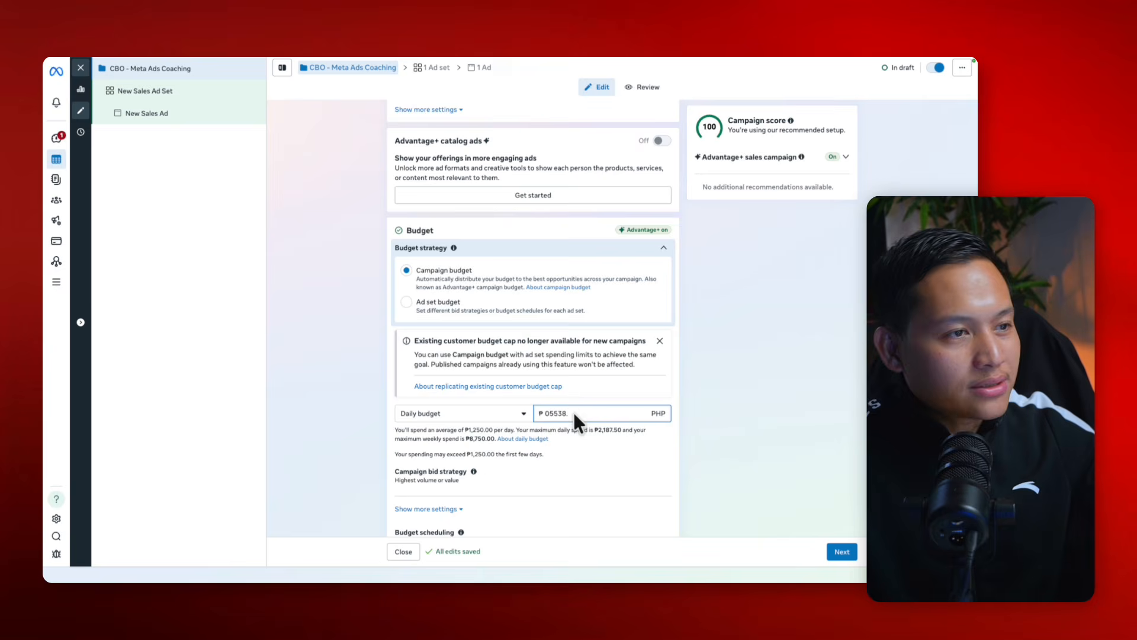
{"action": "type", "text": "1785"}
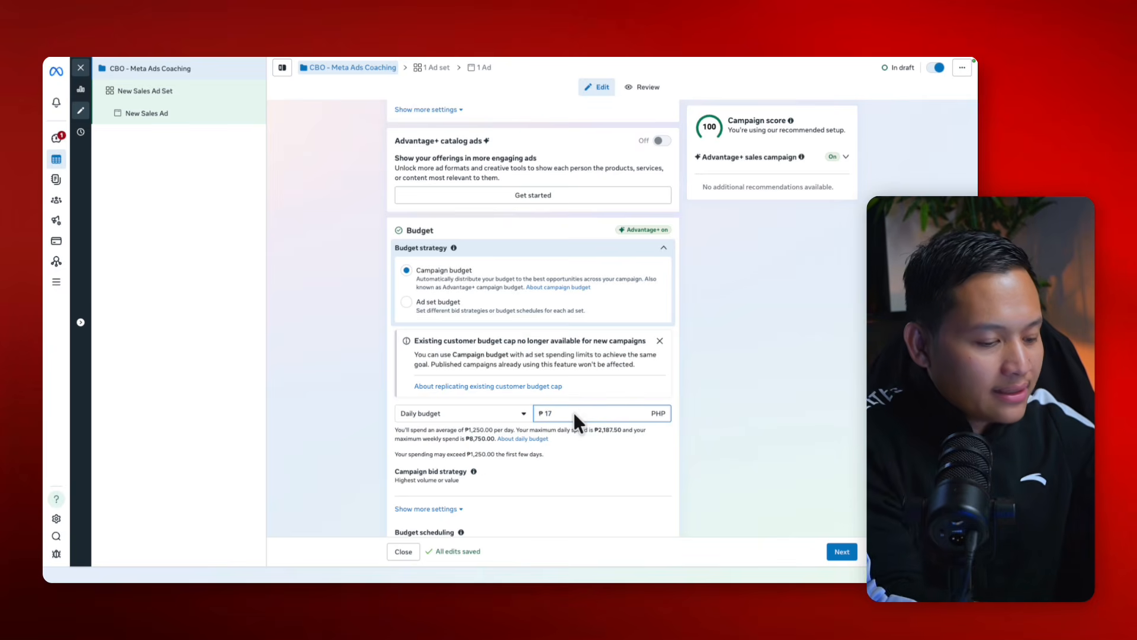
{"action": "left_click", "coordinate": [711, 415]}
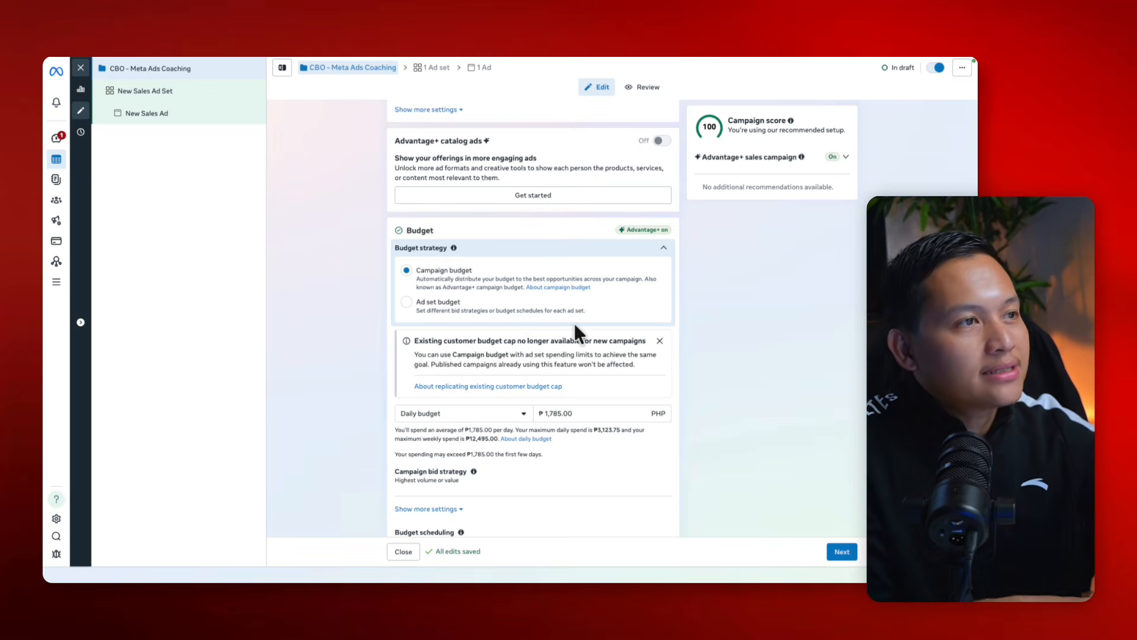
Step: Open the New Sales Ad Set and set its conversion location to the single location Website
{"action": "scroll", "coordinate": [570, 391], "scroll_direction": "down", "scroll_amount": 5}
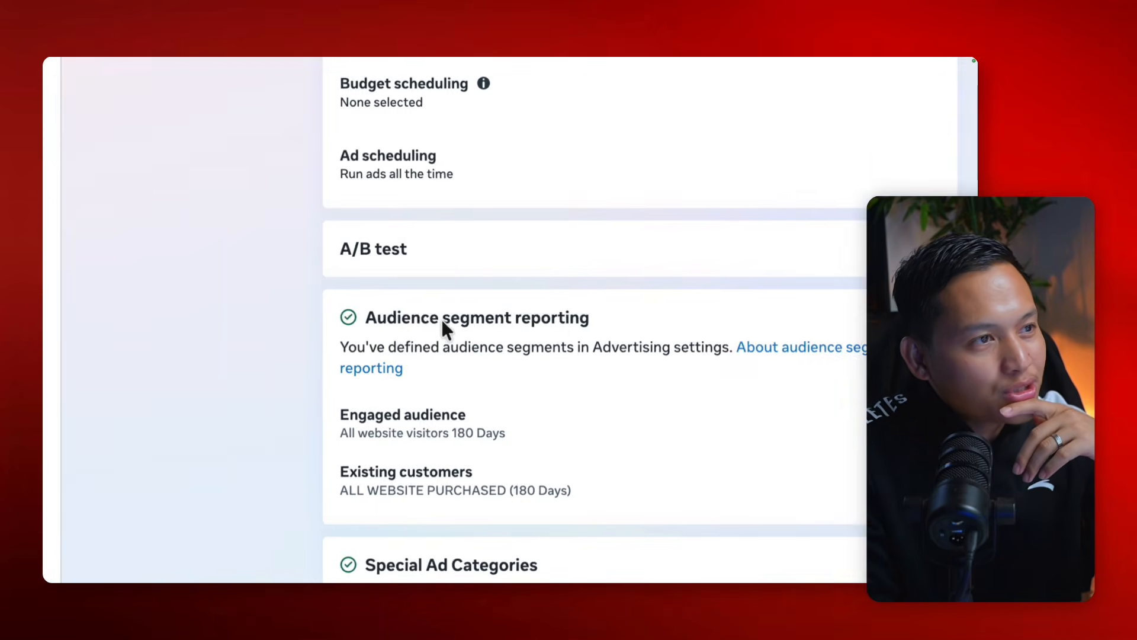
{"action": "scroll", "coordinate": [442, 319], "scroll_direction": "down", "scroll_amount": 2}
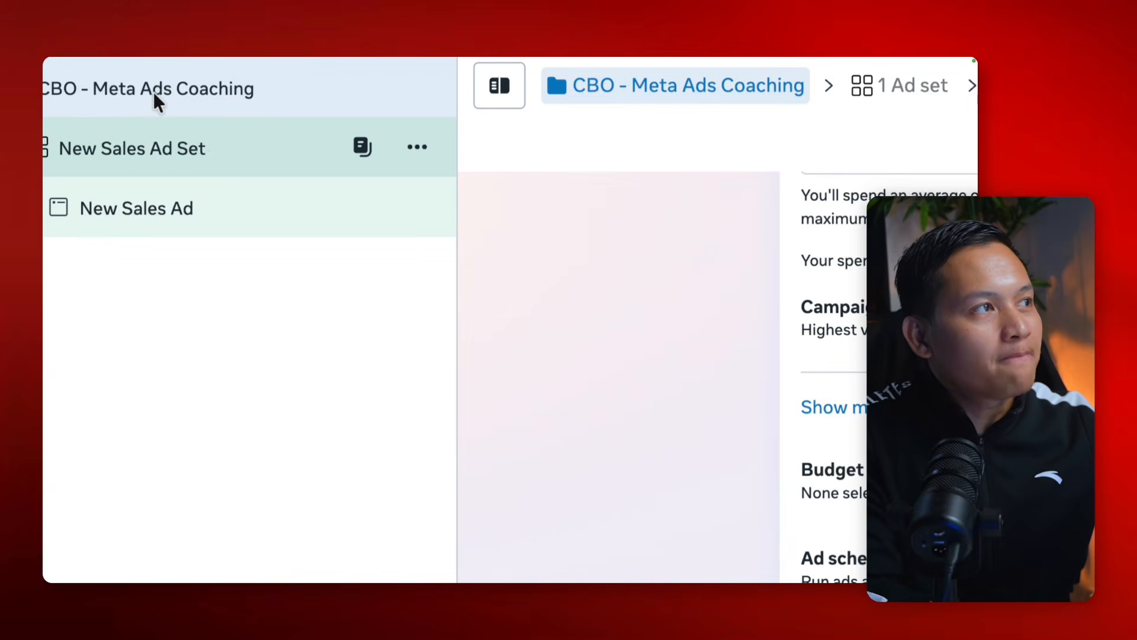
{"action": "left_click", "coordinate": [177, 103]}
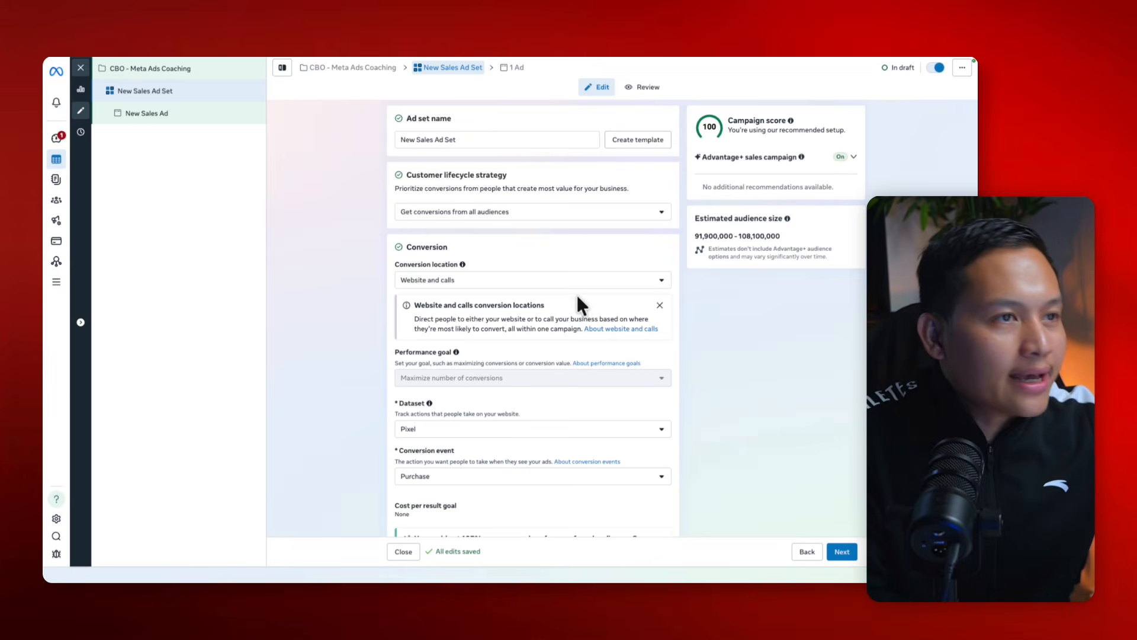
{"action": "left_click", "coordinate": [573, 279]}
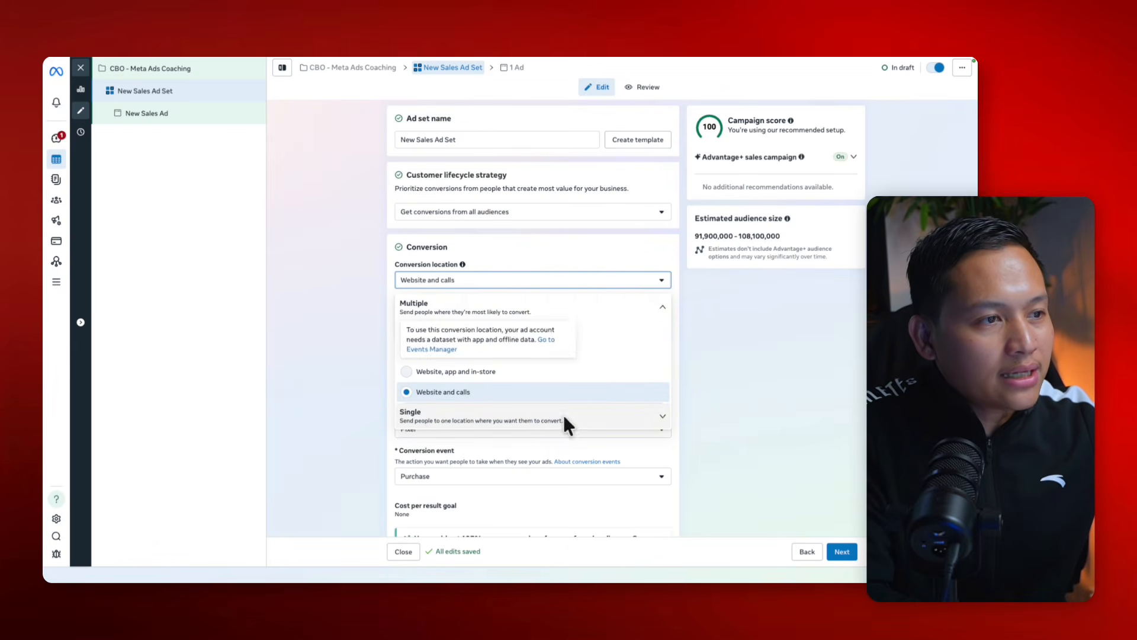
{"action": "left_click", "coordinate": [642, 413]}
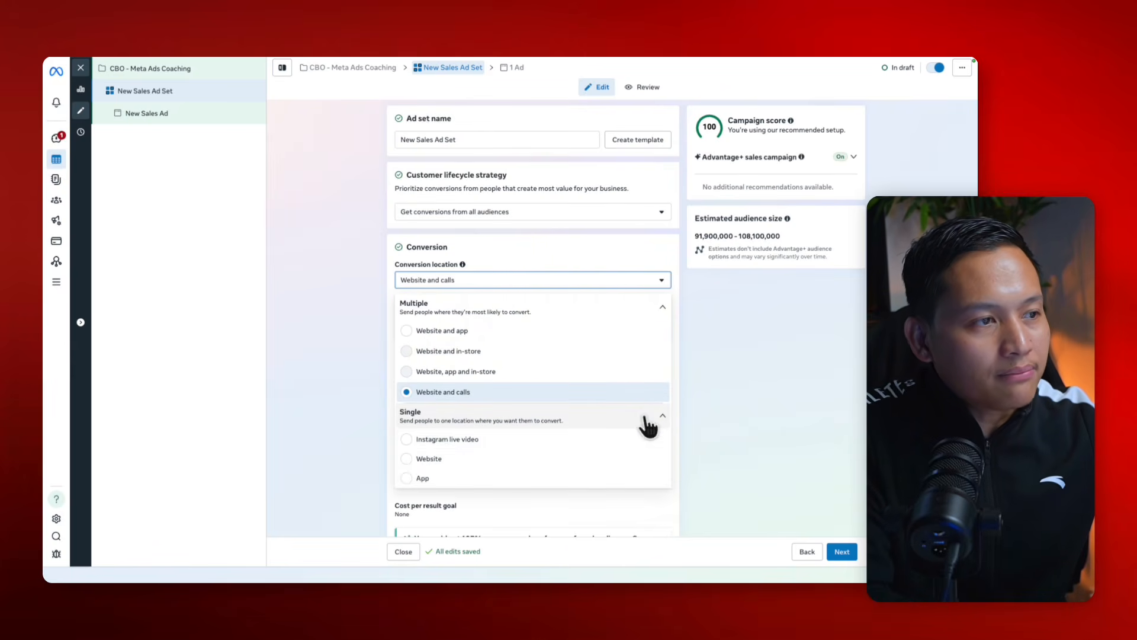
{"action": "left_click", "coordinate": [406, 459]}
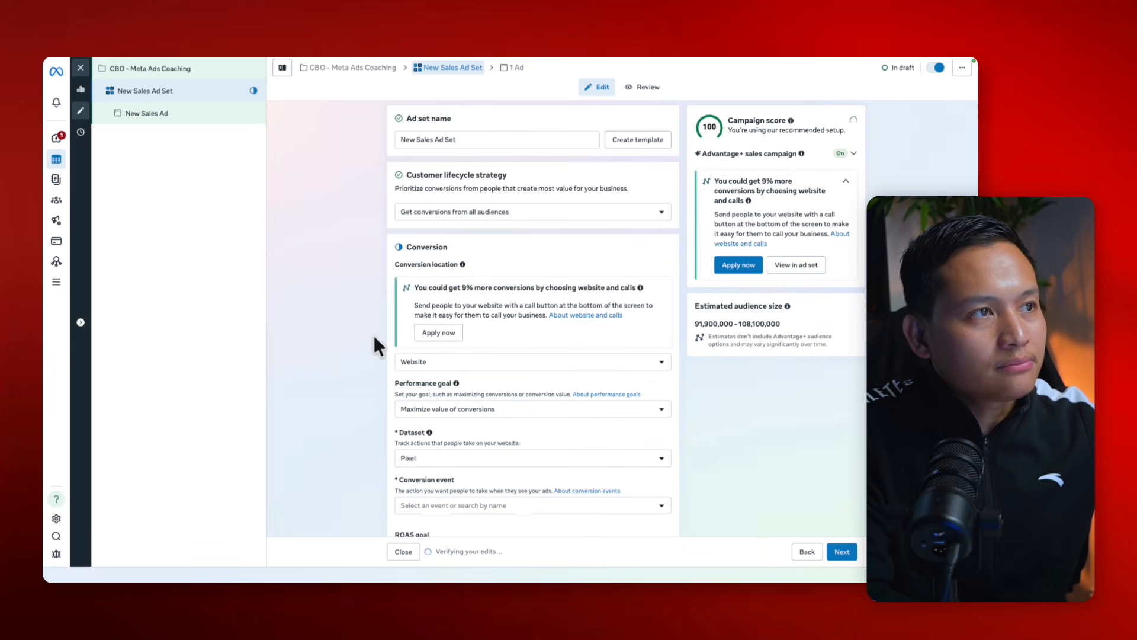
Step: Rename the ad set as BUSINESS
{"action": "left_click", "coordinate": [444, 143]}
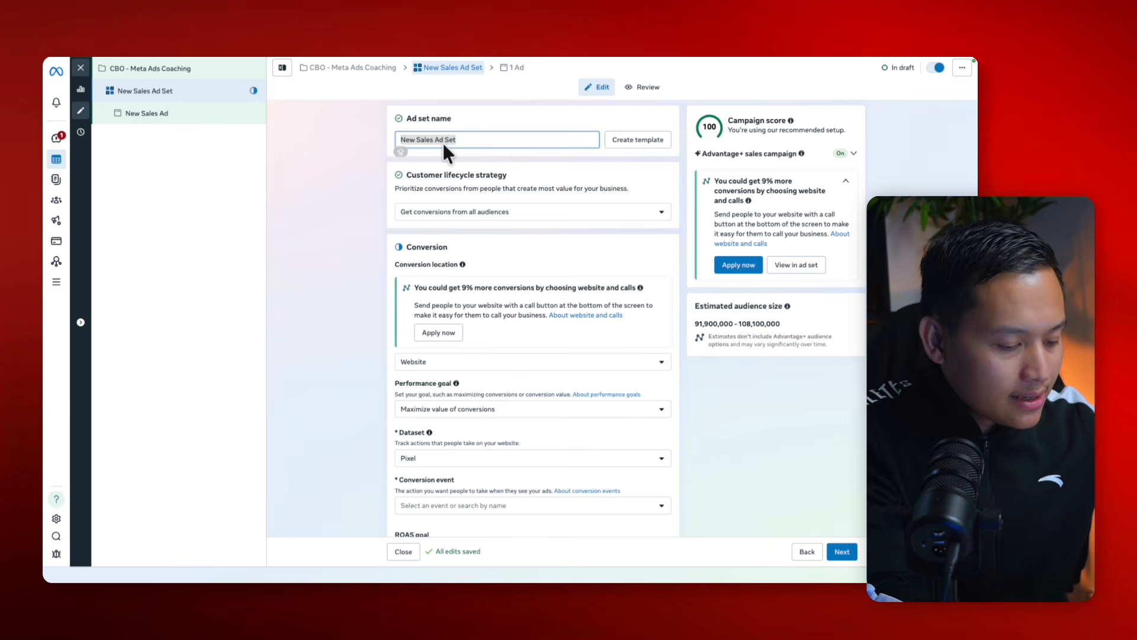
{"action": "type", "text": "BUSINESS"}
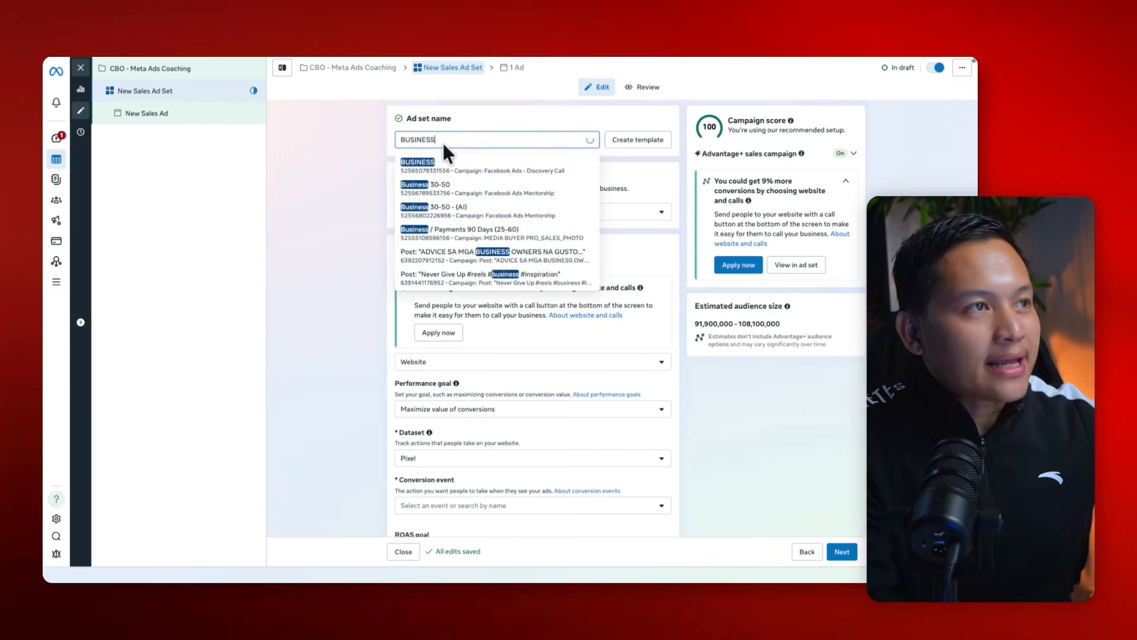
{"action": "left_click", "coordinate": [362, 185]}
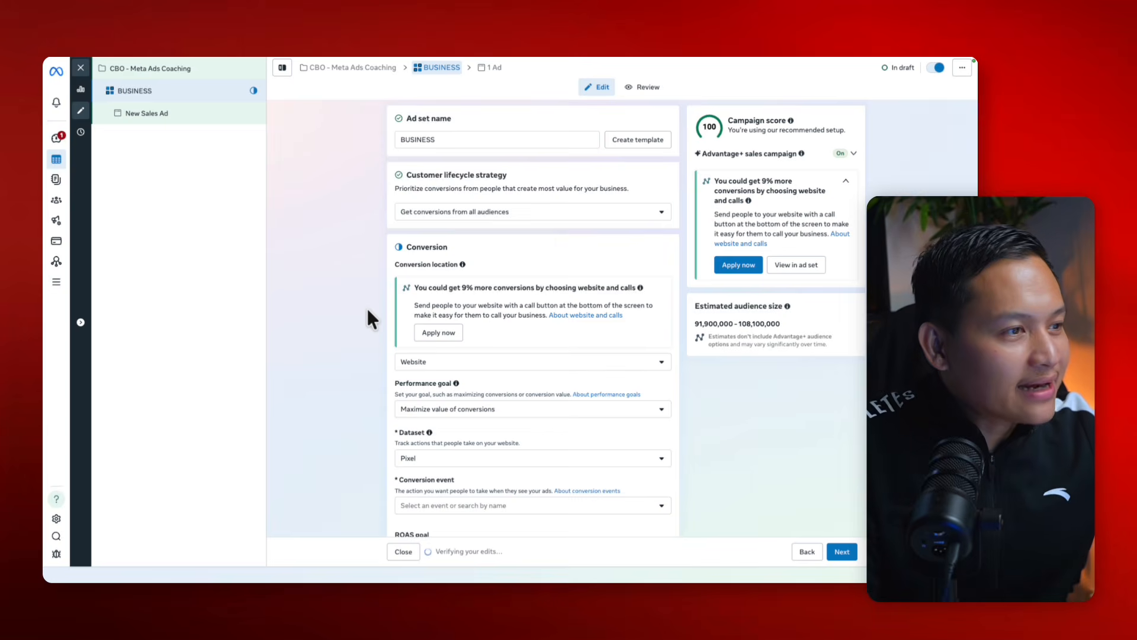
Step: Review the performance goal options for the ad set, comparing number of conversions with value of conversions
{"action": "scroll", "coordinate": [368, 311], "scroll_direction": "down", "scroll_amount": 1}
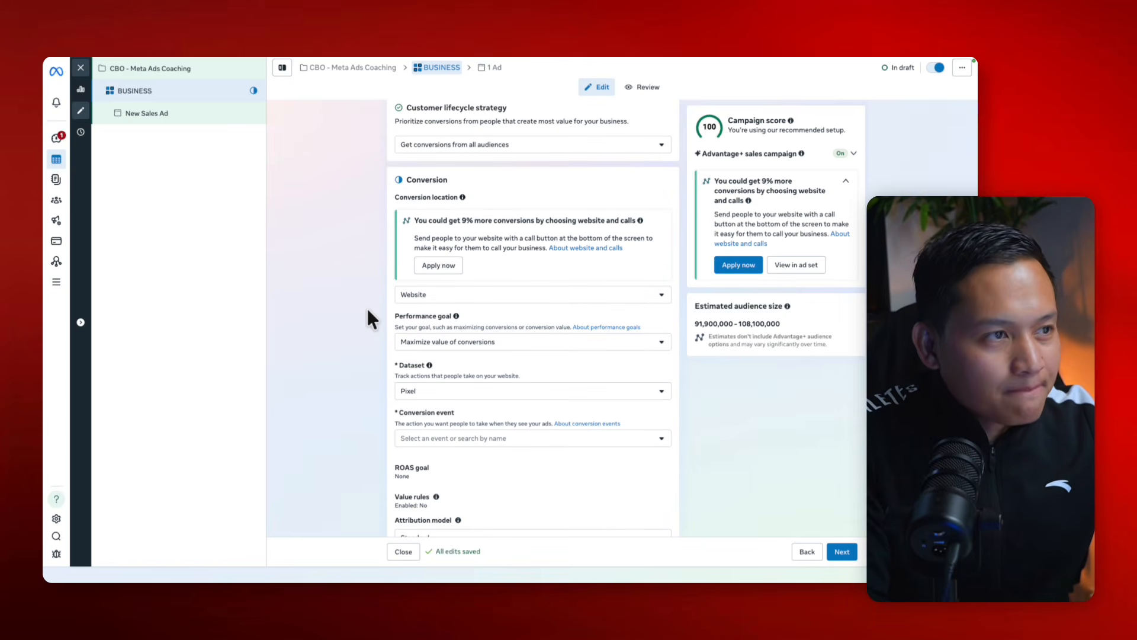
{"action": "scroll", "coordinate": [368, 309], "scroll_direction": "down", "scroll_amount": 1}
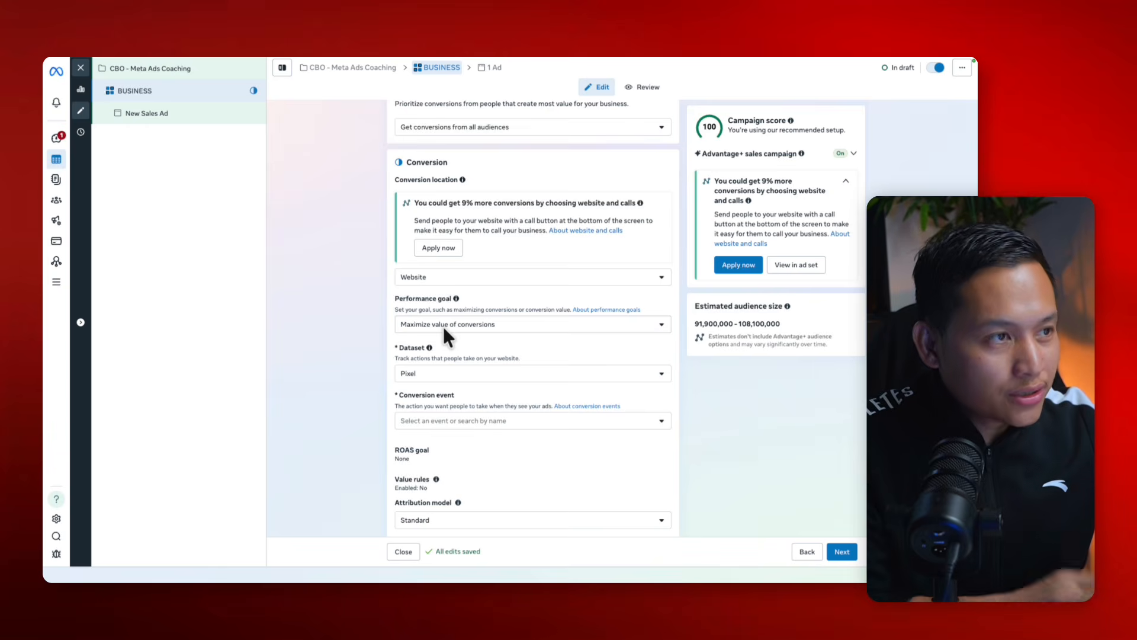
{"action": "left_click", "coordinate": [443, 325]}
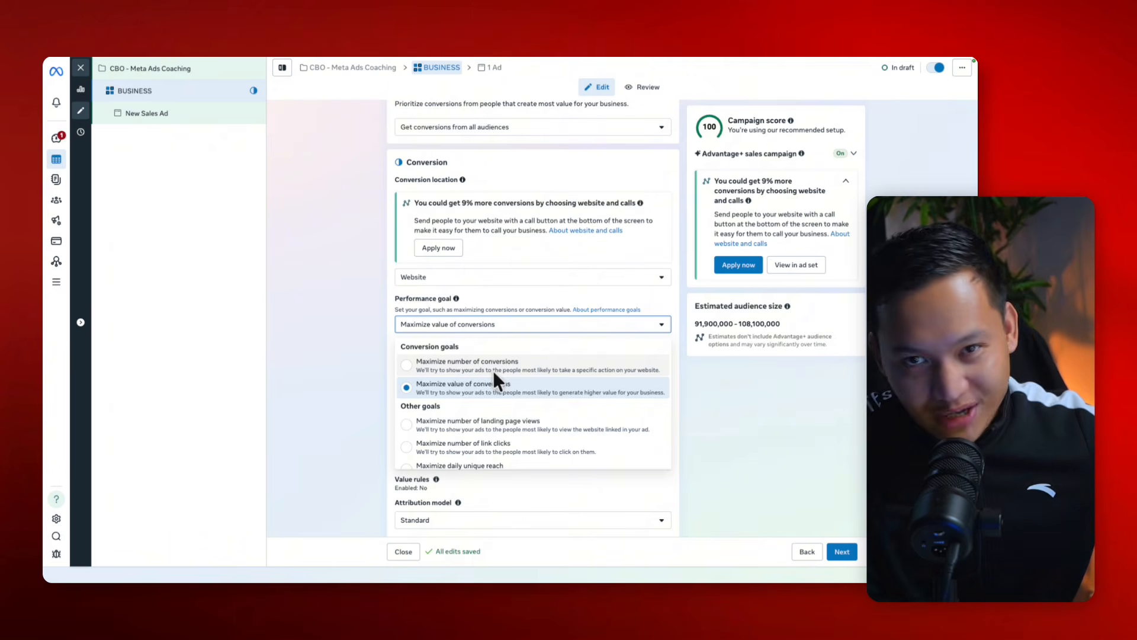
{"action": "left_click", "coordinate": [335, 412]}
{"action": "left_click", "coordinate": [481, 325]}
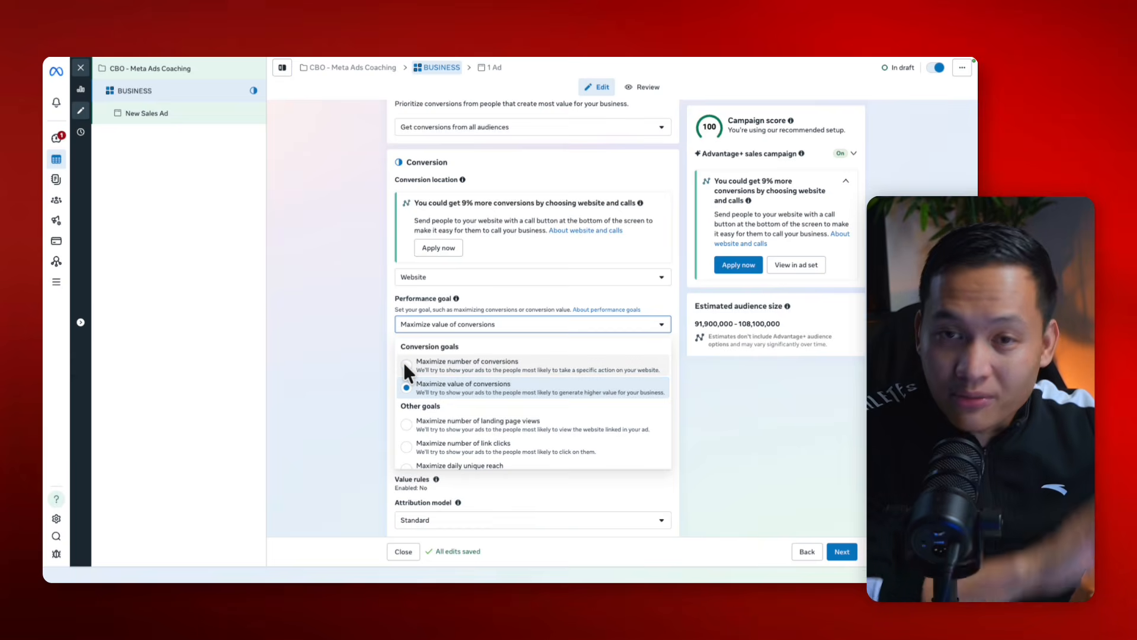
{"action": "left_click", "coordinate": [349, 372]}
Step: Choose Purchase as the ad set's conversion event and keep Pixel selected as the dataset
{"action": "scroll", "coordinate": [348, 370], "scroll_direction": "down", "scroll_amount": 3}
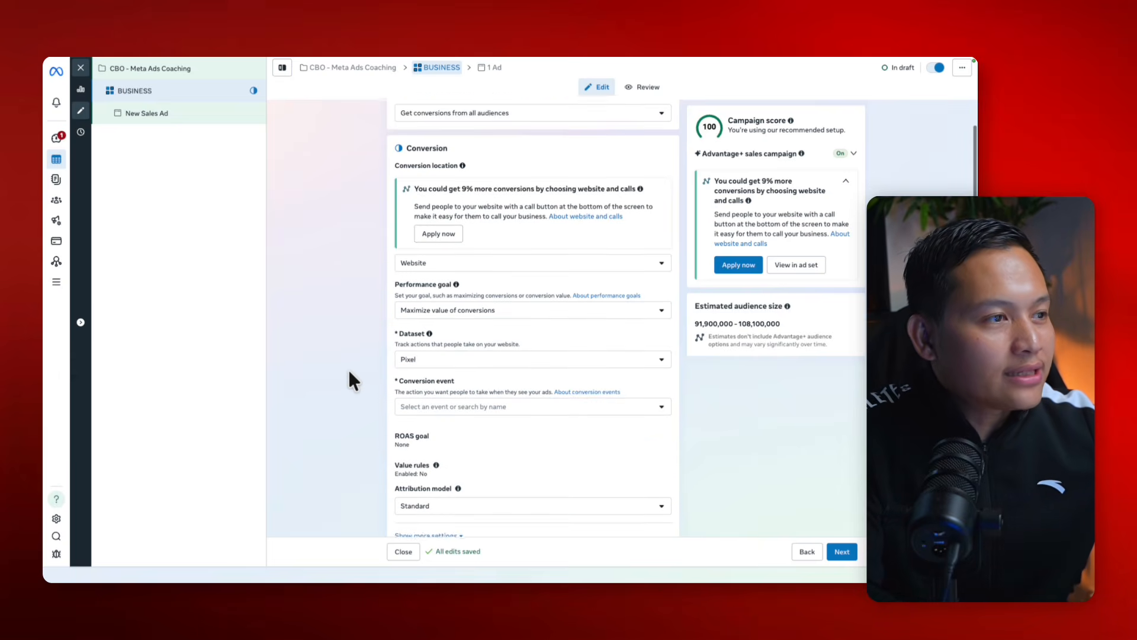
{"action": "left_click", "coordinate": [459, 318]}
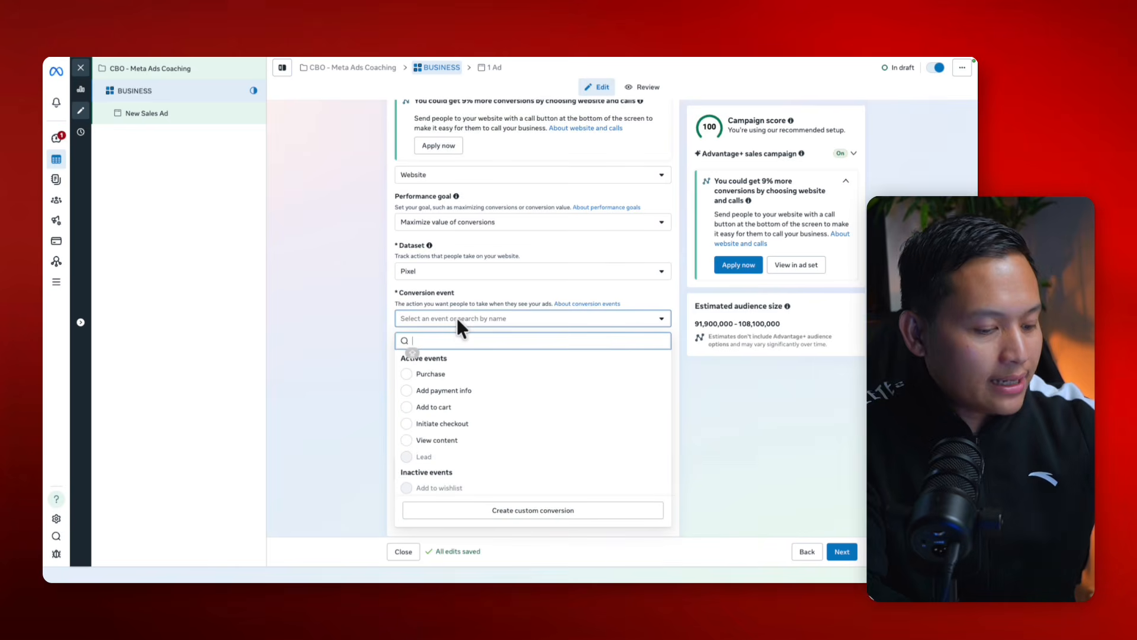
{"action": "left_click", "coordinate": [422, 375]}
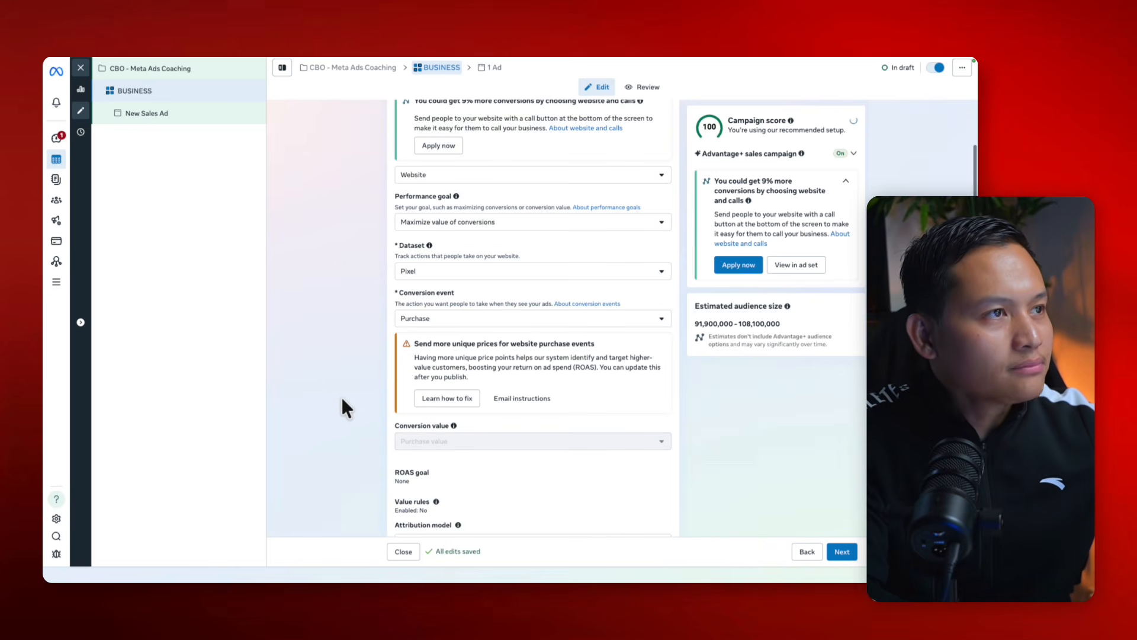
{"action": "scroll", "coordinate": [343, 399], "scroll_direction": "up", "scroll_amount": 2}
{"action": "left_click", "coordinate": [439, 343]}
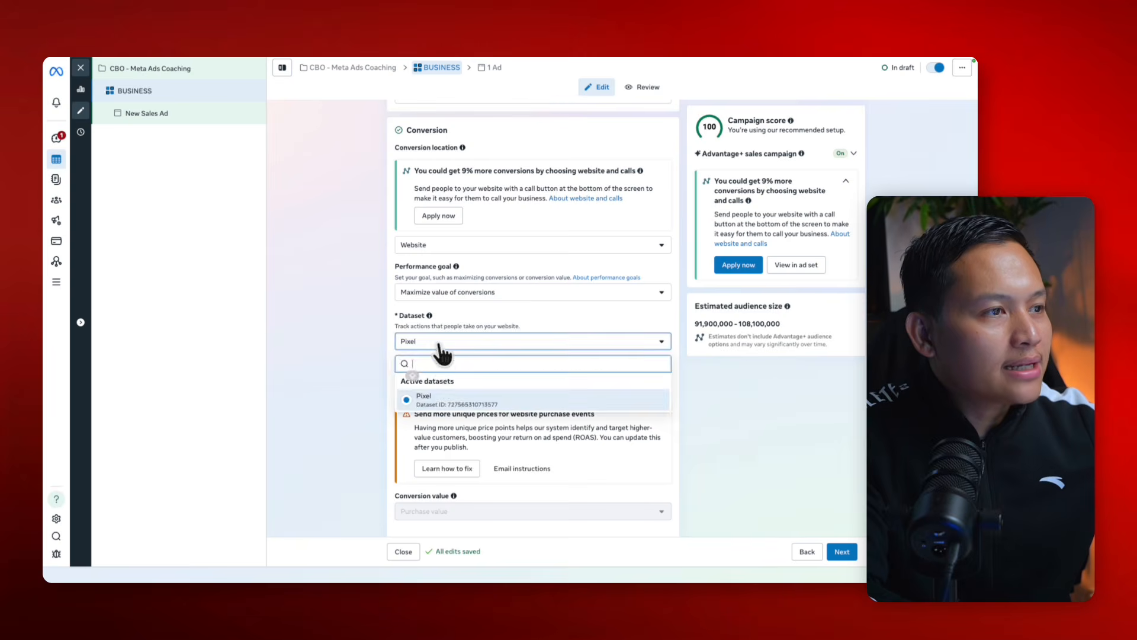
{"action": "left_click", "coordinate": [432, 397]}
{"action": "scroll", "coordinate": [330, 388], "scroll_direction": "down", "scroll_amount": 1}
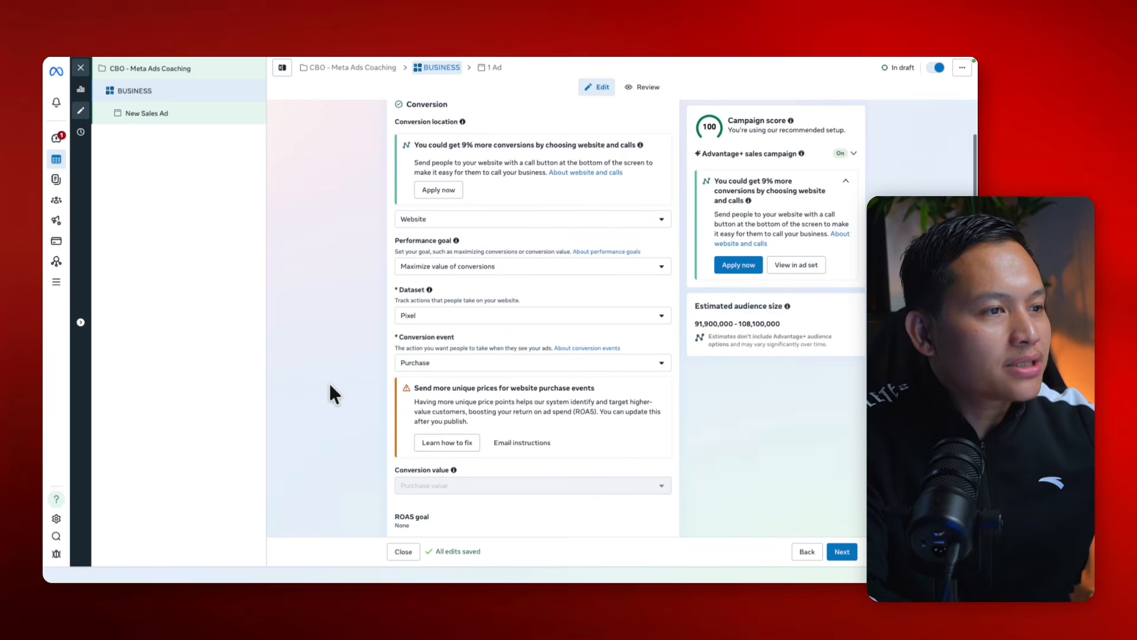
{"action": "left_click", "coordinate": [663, 362]}
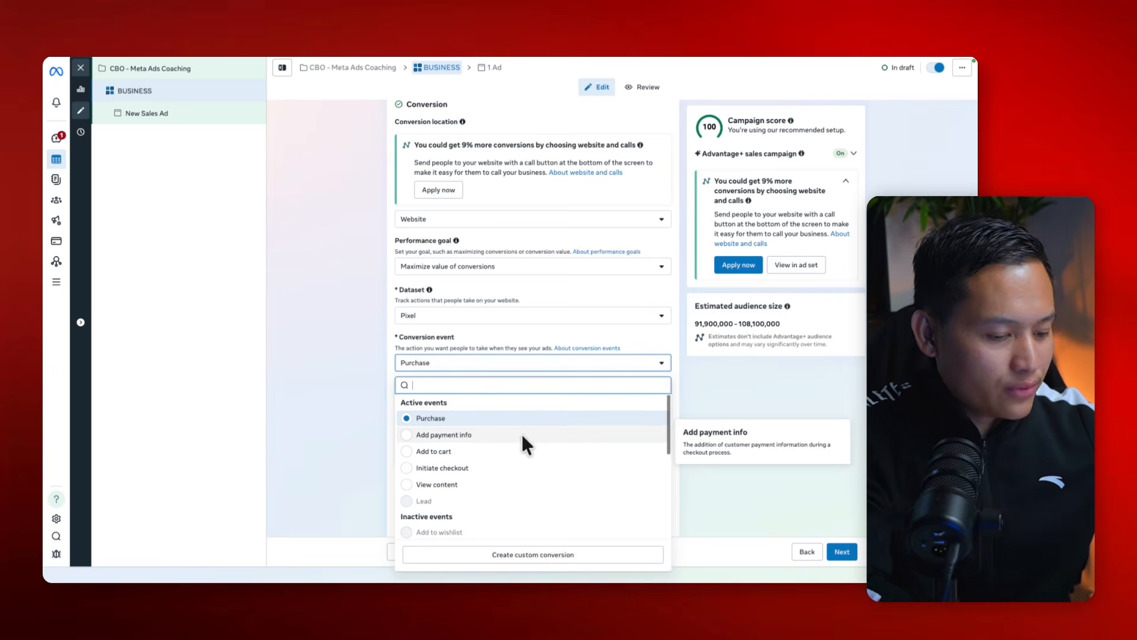
{"action": "type", "text": "PU"}
{"action": "left_click", "coordinate": [481, 418]}
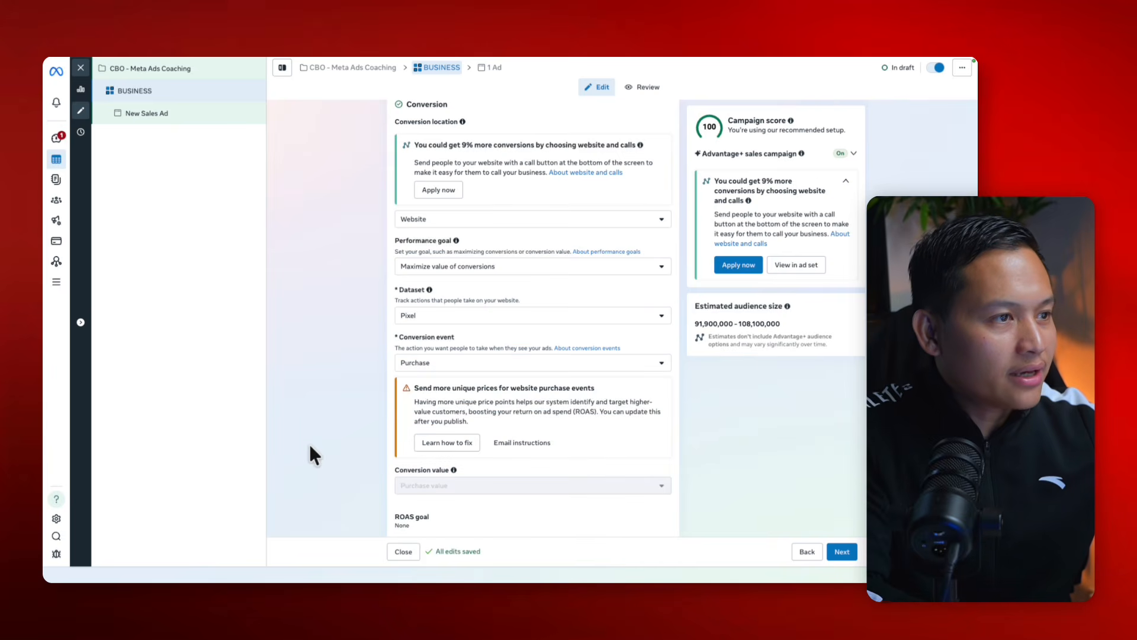
Step: Expand the additional audience controls and the suggested audience settings of the BUSINESS ad set
{"action": "scroll", "coordinate": [538, 404], "scroll_direction": "down", "scroll_amount": 5}
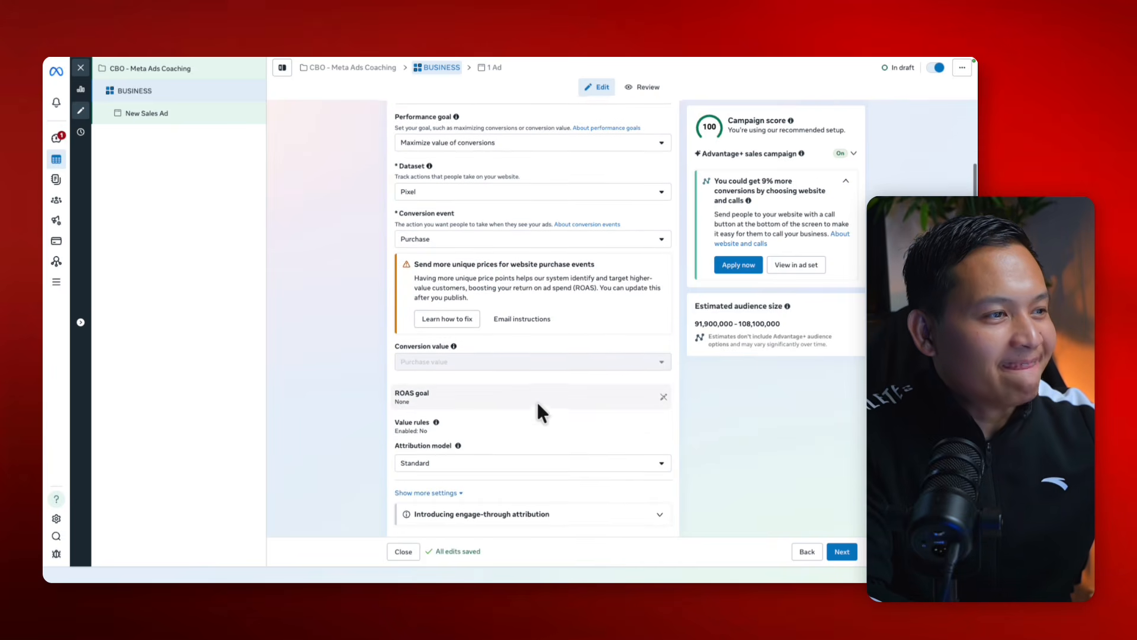
{"action": "scroll", "coordinate": [537, 404], "scroll_direction": "up", "scroll_amount": 5}
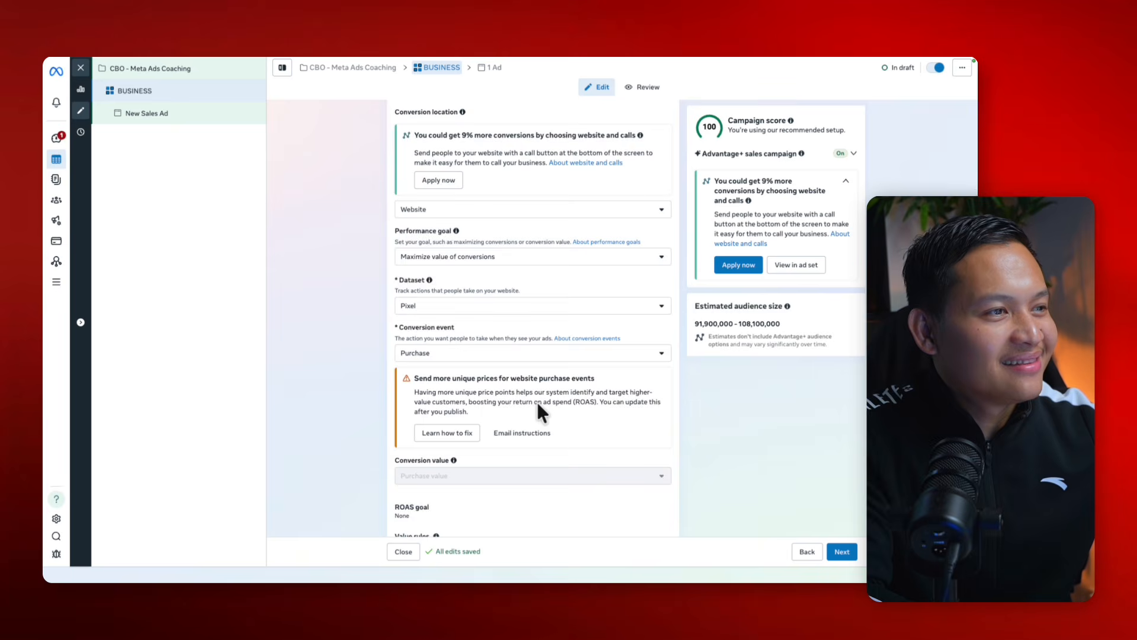
{"action": "scroll", "coordinate": [537, 404], "scroll_direction": "down", "scroll_amount": 7}
{"action": "scroll", "coordinate": [538, 404], "scroll_direction": "down", "scroll_amount": 4}
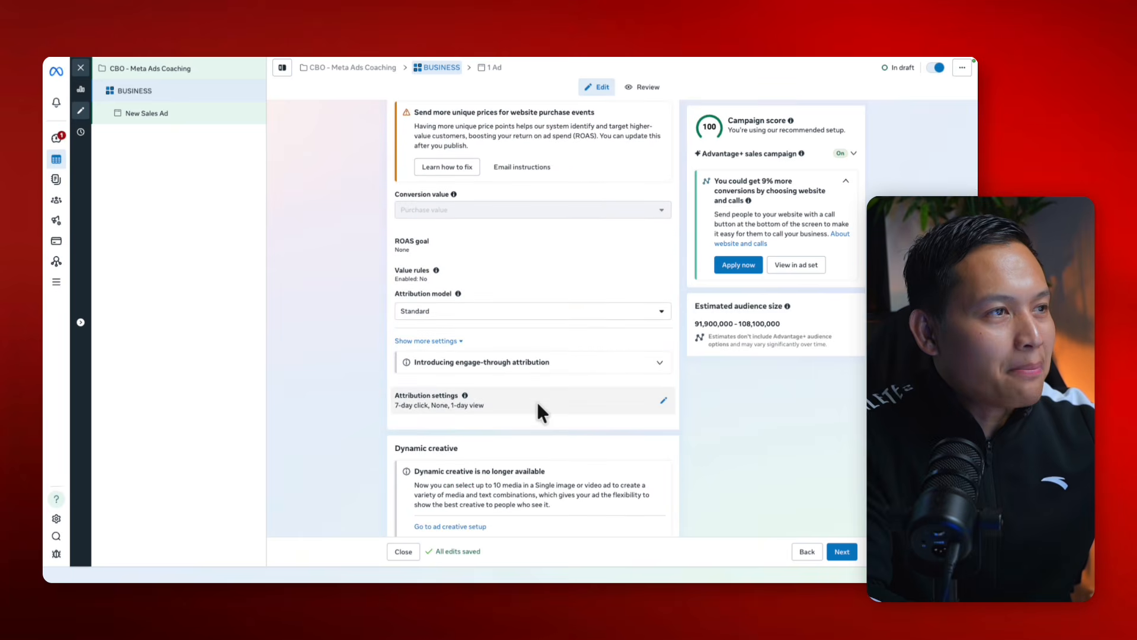
{"action": "scroll", "coordinate": [539, 406], "scroll_direction": "down", "scroll_amount": 12}
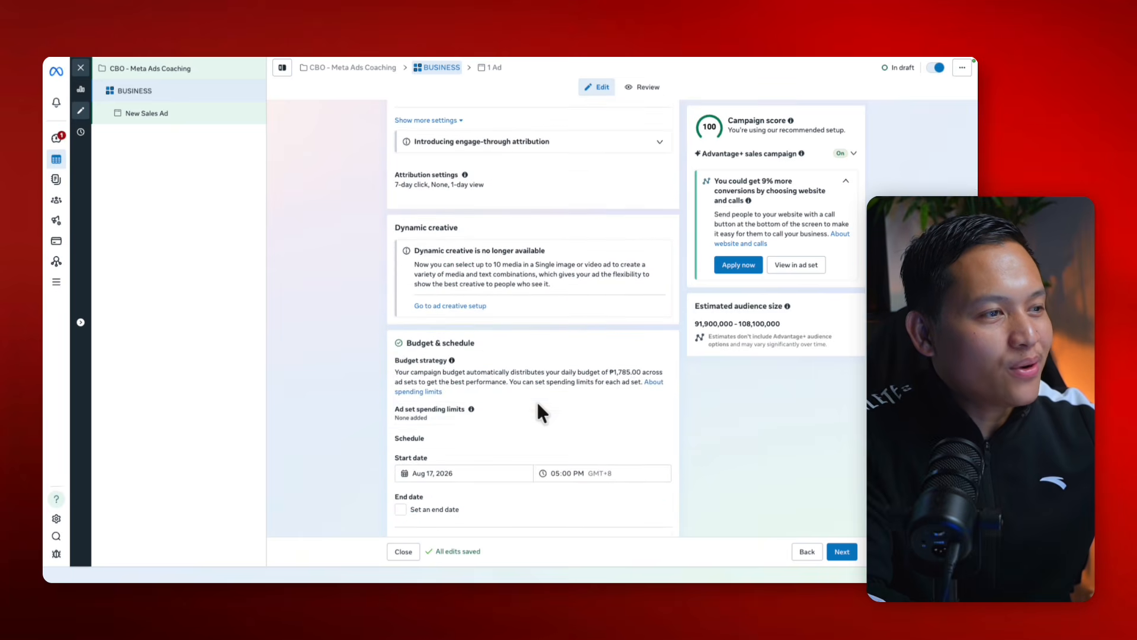
{"action": "scroll", "coordinate": [535, 399], "scroll_direction": "down", "scroll_amount": 3}
{"action": "scroll", "coordinate": [501, 394], "scroll_direction": "down", "scroll_amount": 4}
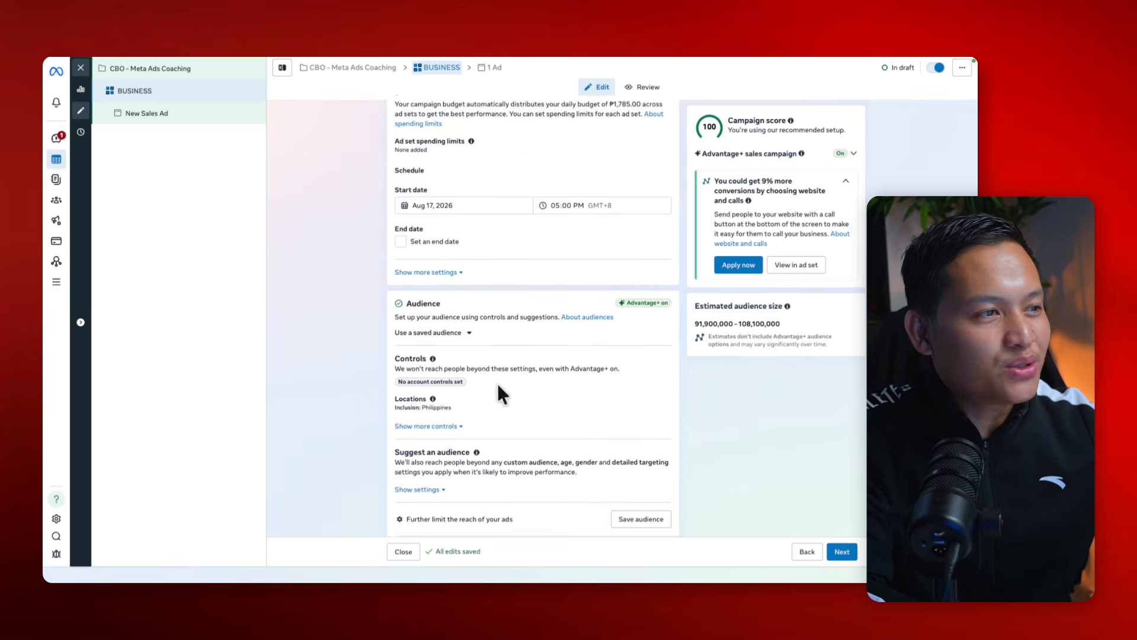
{"action": "left_click", "coordinate": [456, 401]}
{"action": "scroll", "coordinate": [454, 401], "scroll_direction": "down", "scroll_amount": 5}
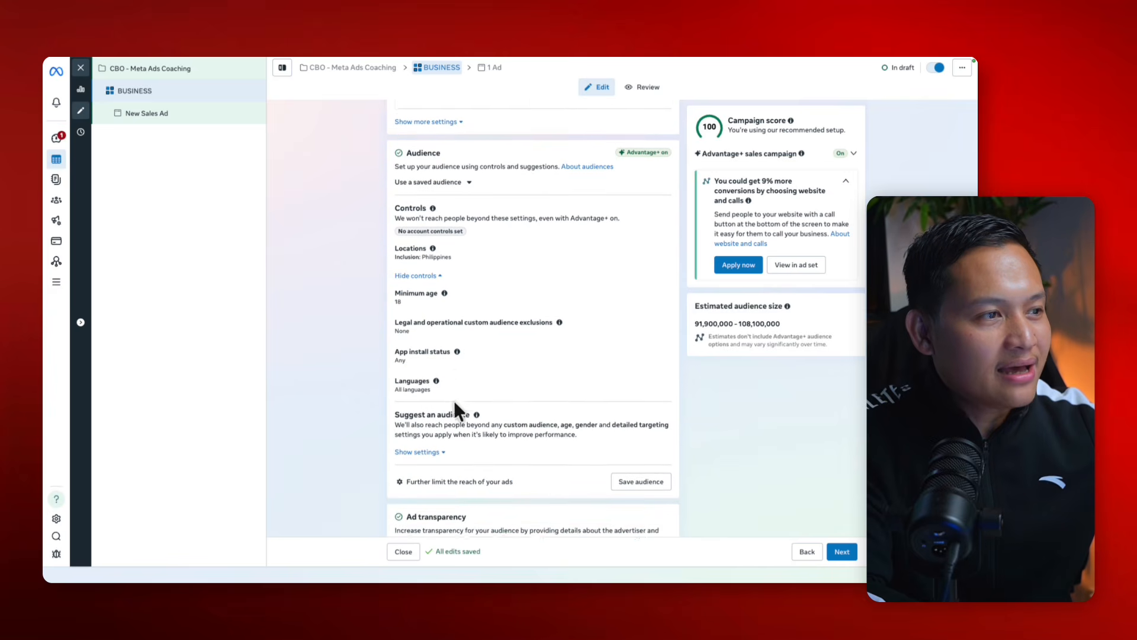
{"action": "left_click", "coordinate": [431, 426]}
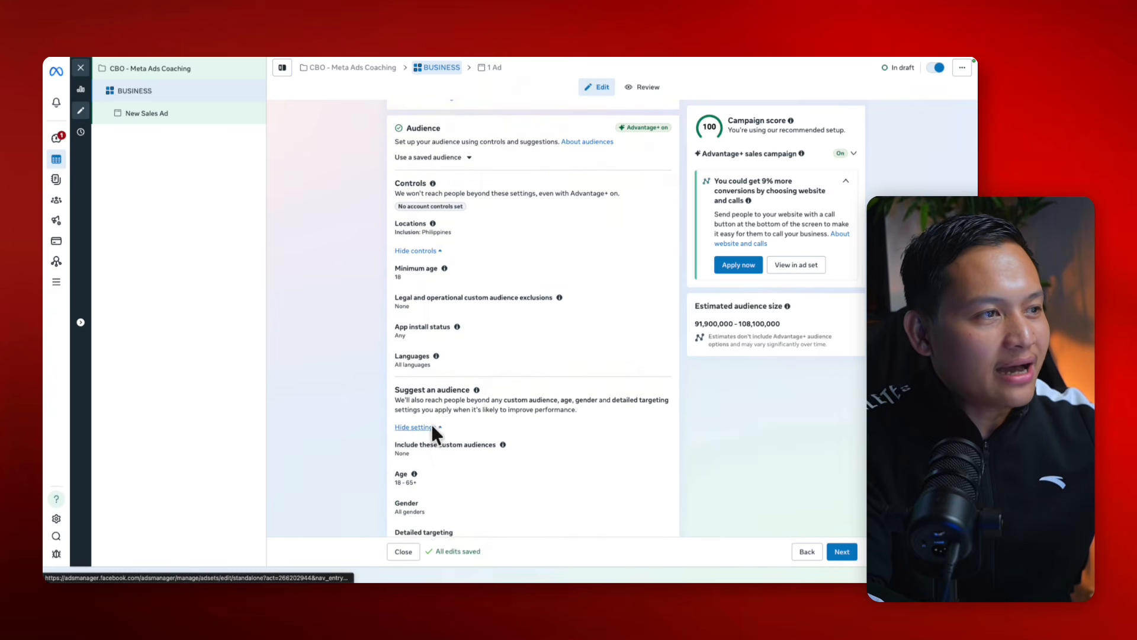
{"action": "scroll", "coordinate": [433, 425], "scroll_direction": "down", "scroll_amount": 1}
{"action": "left_click", "coordinate": [431, 389]}
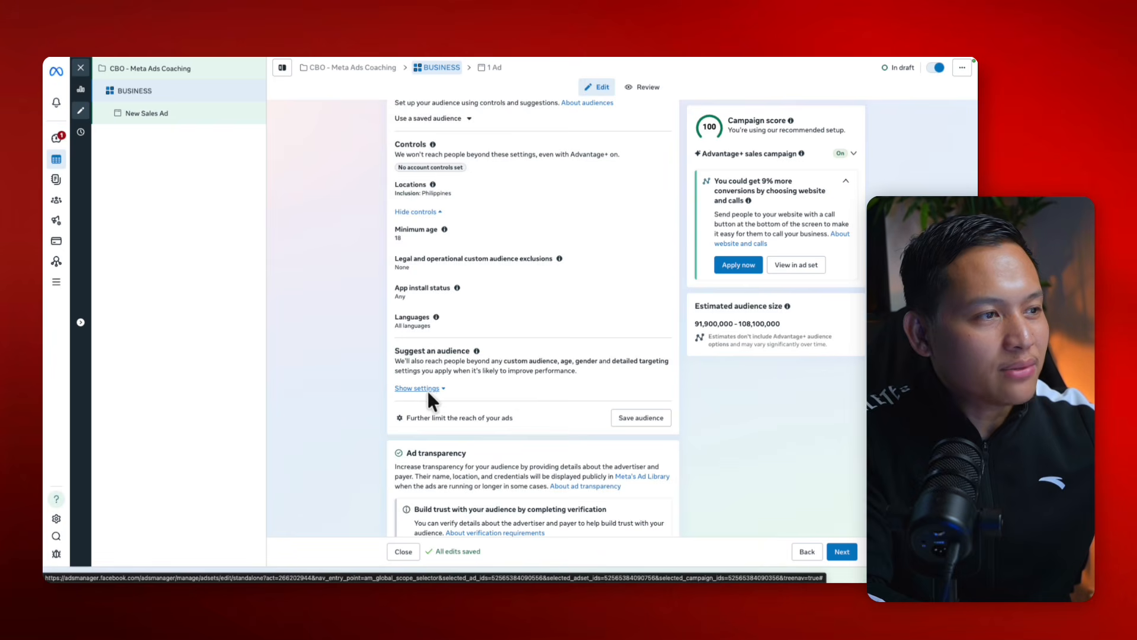
{"action": "left_click", "coordinate": [427, 389]}
{"action": "scroll", "coordinate": [428, 390], "scroll_direction": "down", "scroll_amount": 3}
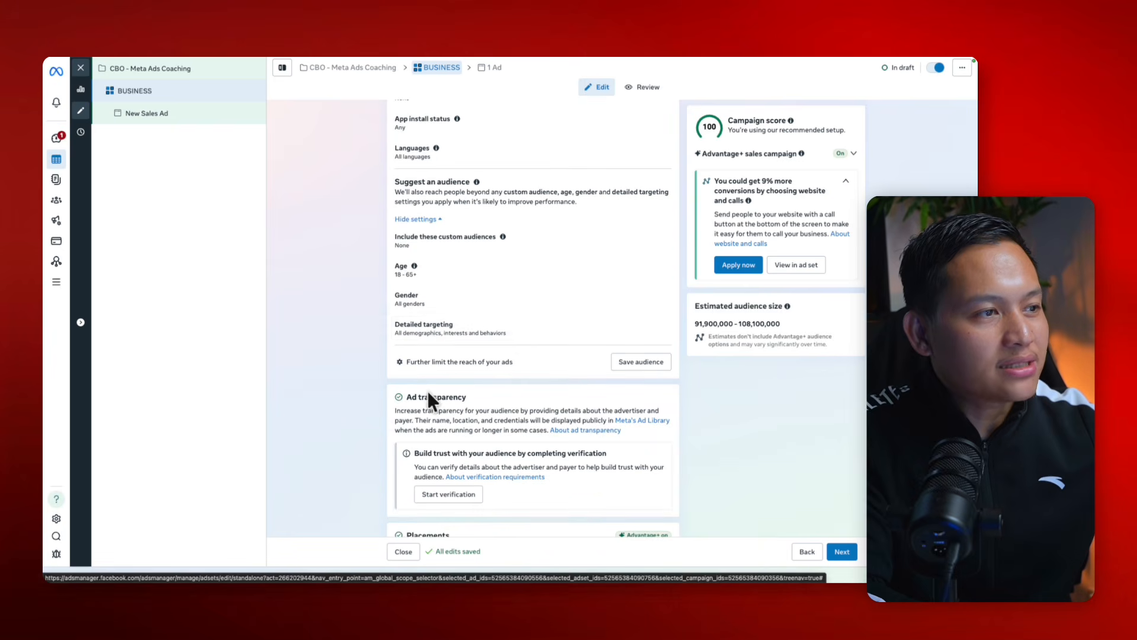
Step: Search the detailed targeting for BUSINESS and add the Small business (business & finance) interest to the ad set's suggested audience
{"action": "left_click", "coordinate": [425, 325]}
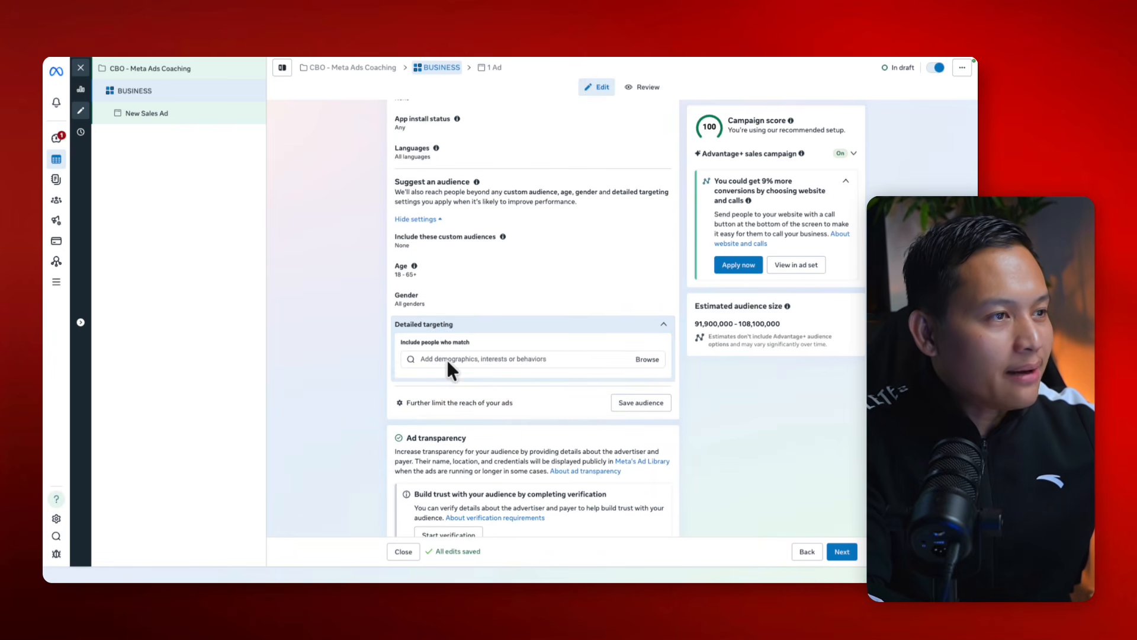
{"action": "left_click", "coordinate": [446, 361]}
{"action": "type", "text": "B"}
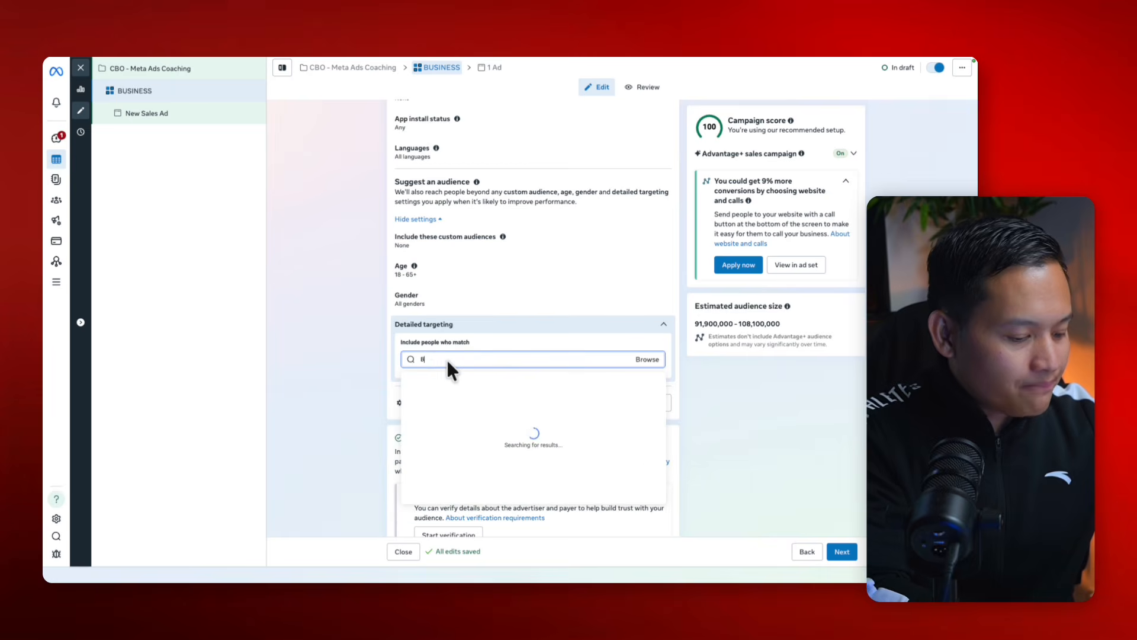
{"action": "type", "text": "S"}
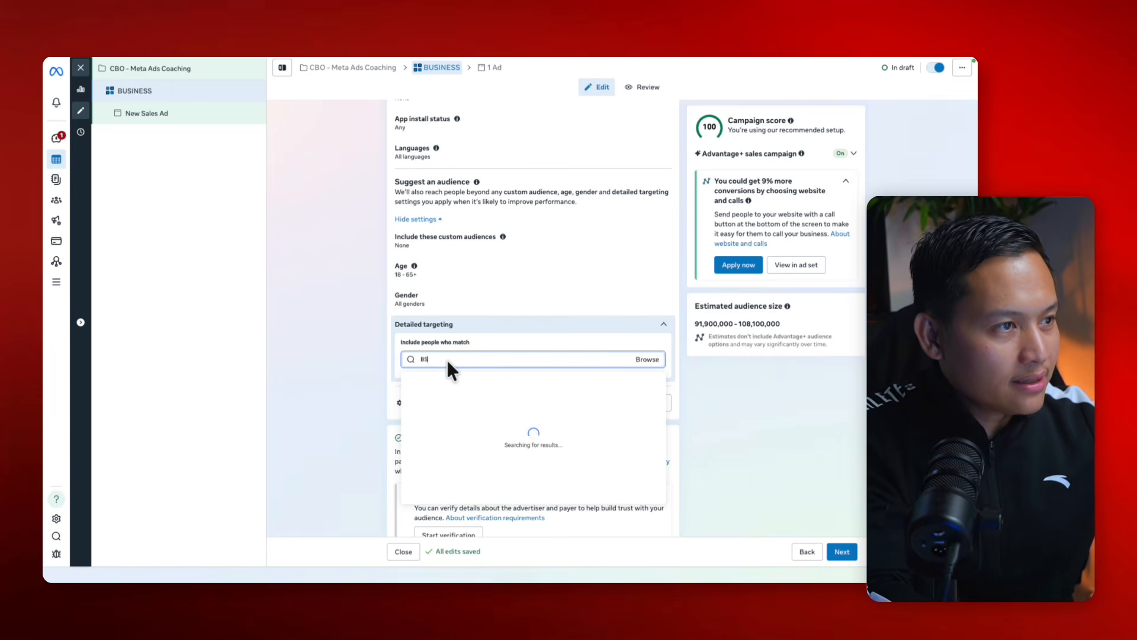
{"action": "key", "text": "BackSpace"}
{"action": "type", "text": "USINESS"}
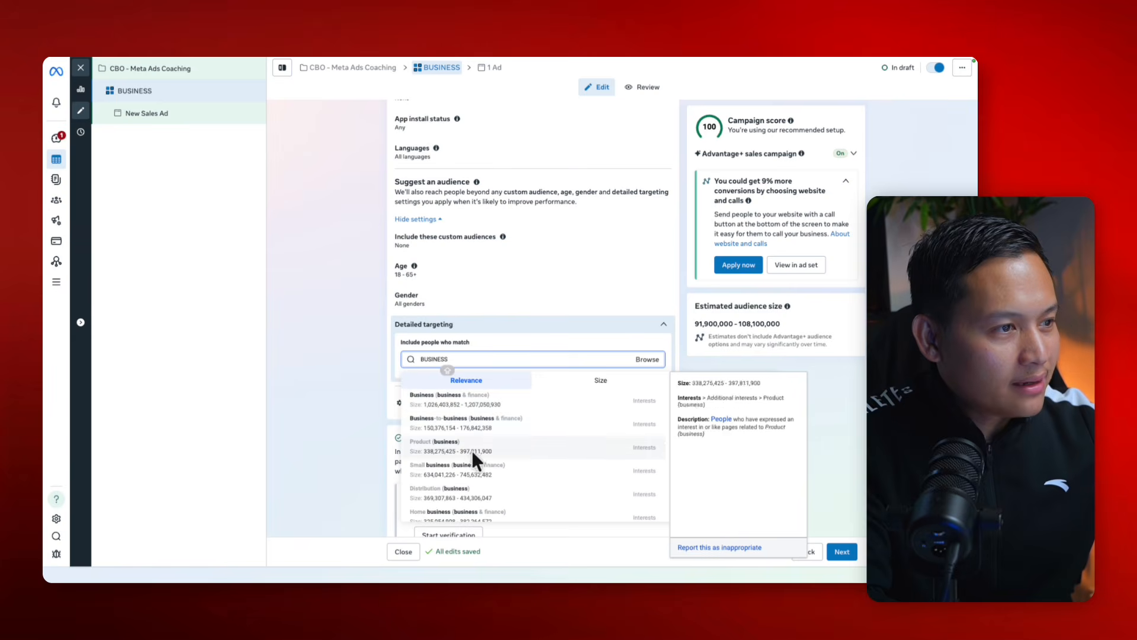
{"action": "left_click", "coordinate": [457, 471]}
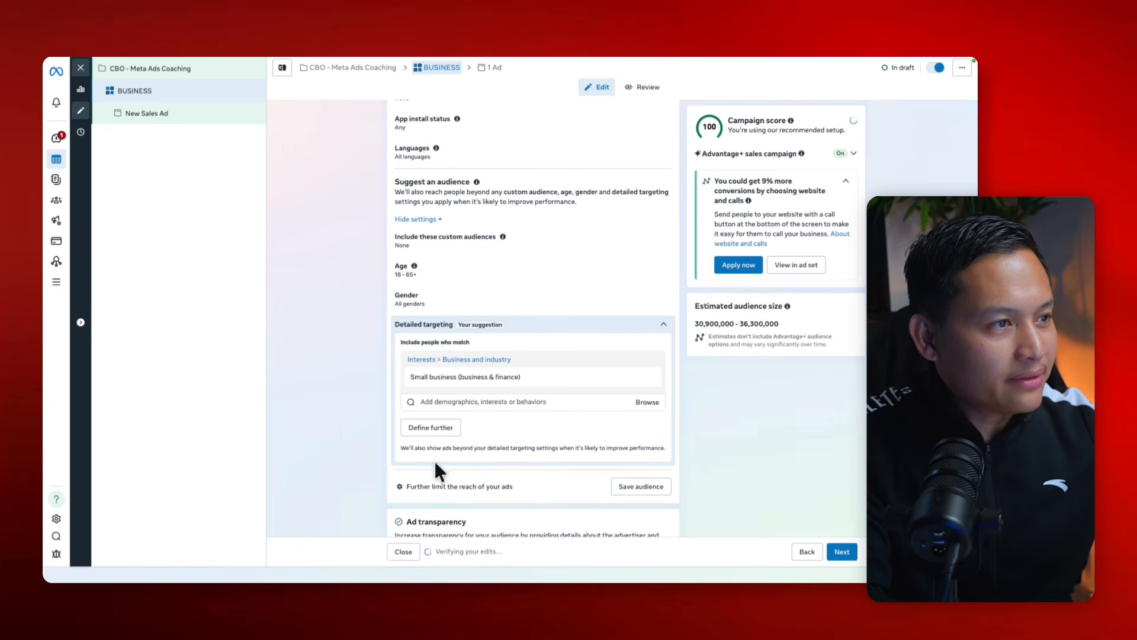
Step: Search the detailed targeting for PAGE ADMIN and add the Facebook Page admins behavior
{"action": "left_click", "coordinate": [433, 401]}
{"action": "type", "text": "PAGE ADMIN"}
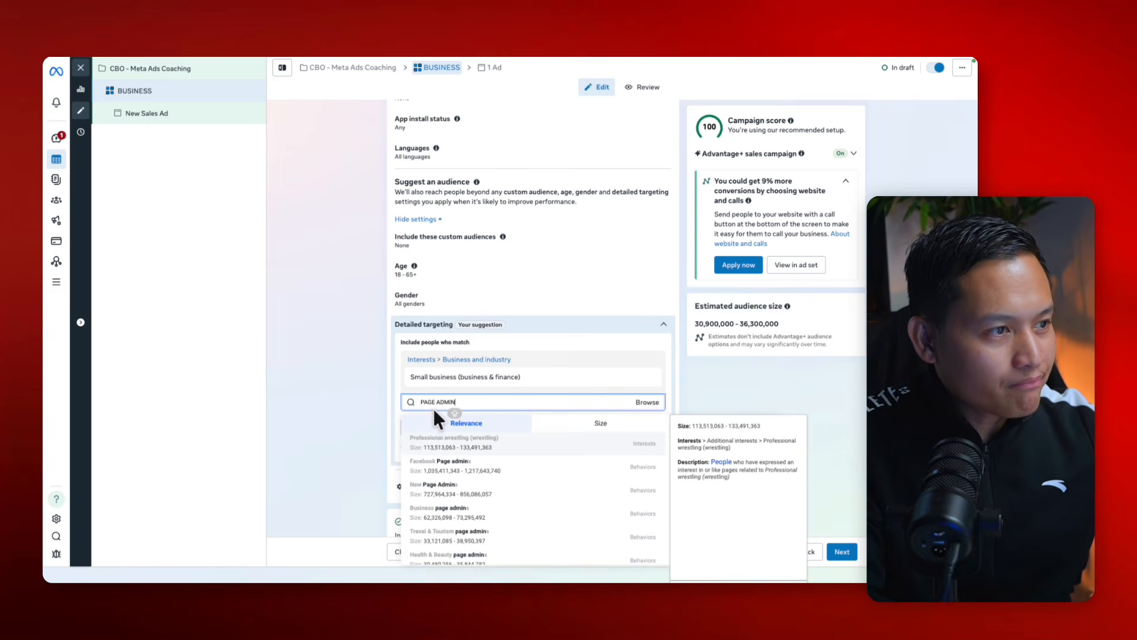
{"action": "left_click", "coordinate": [447, 467]}
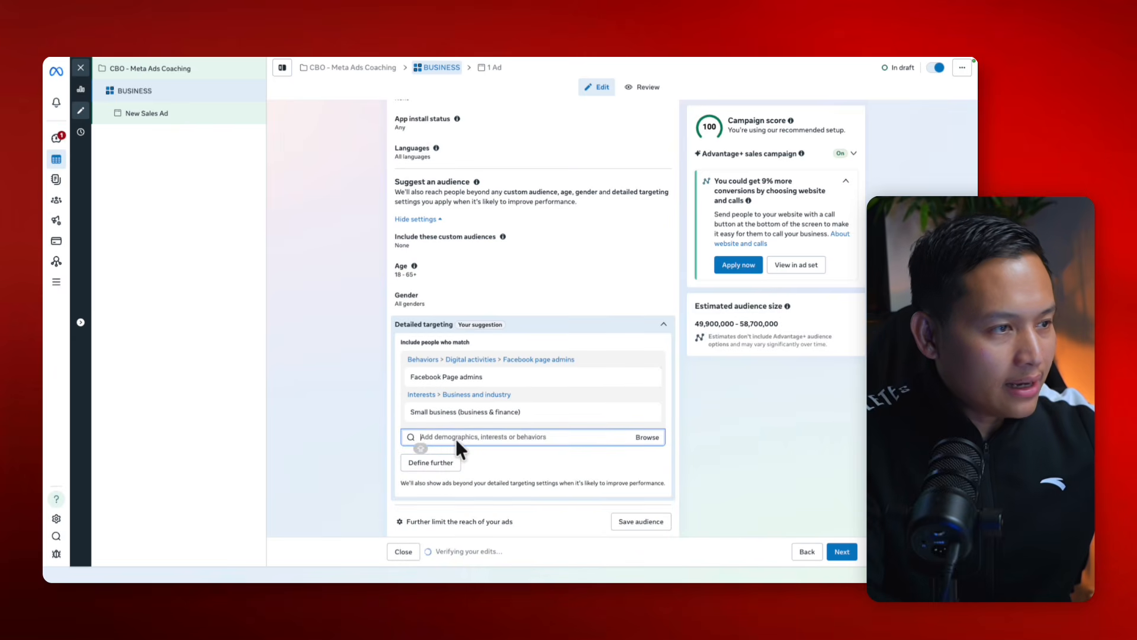
Step: Search the detailed targeting for PAGE BUSI and add the Business page admins behavior
{"action": "left_click", "coordinate": [456, 438]}
{"action": "type", "text": "PAGE BUSI"}
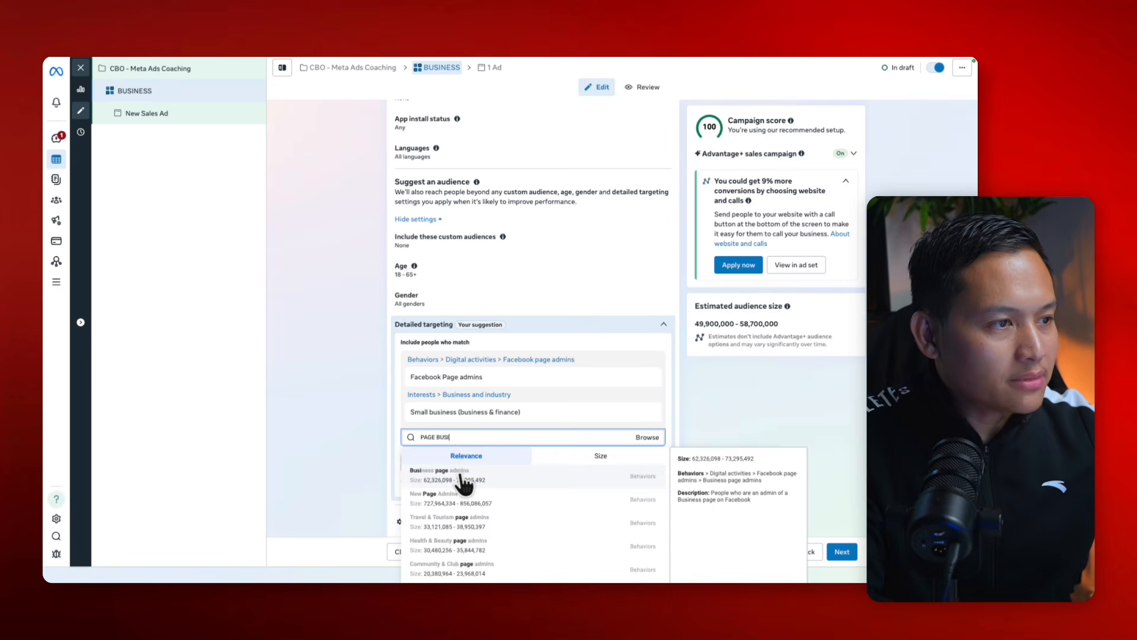
{"action": "left_click", "coordinate": [462, 476]}
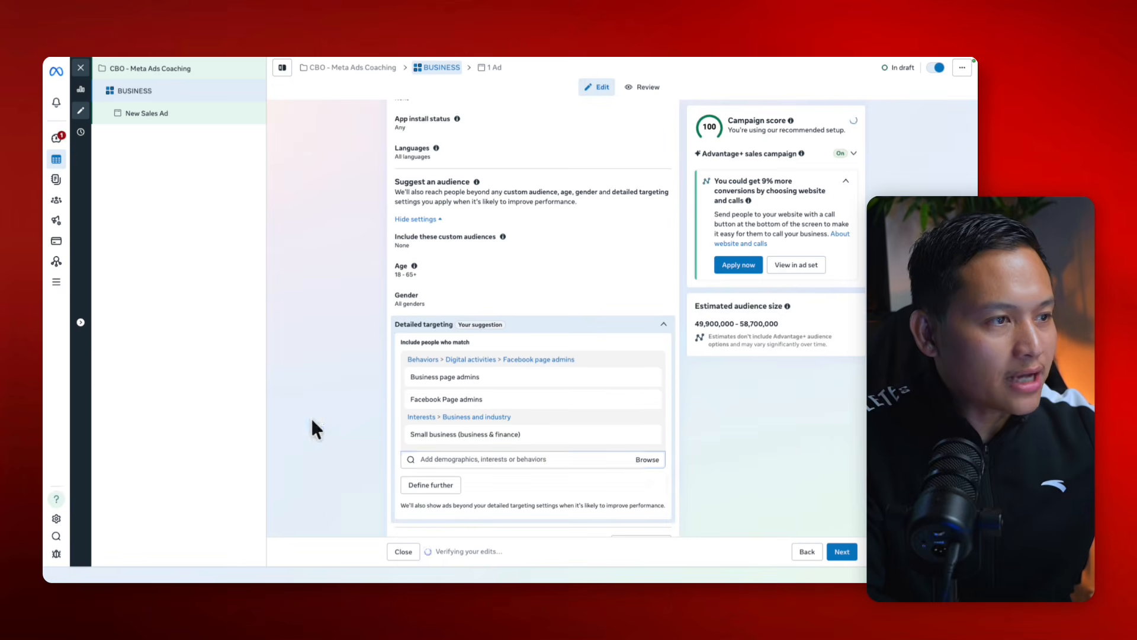
Step: Check the estimated audience size and remove the Facebook Page admins behavior from the detailed targeting
{"action": "triple_click", "coordinate": [743, 327]}
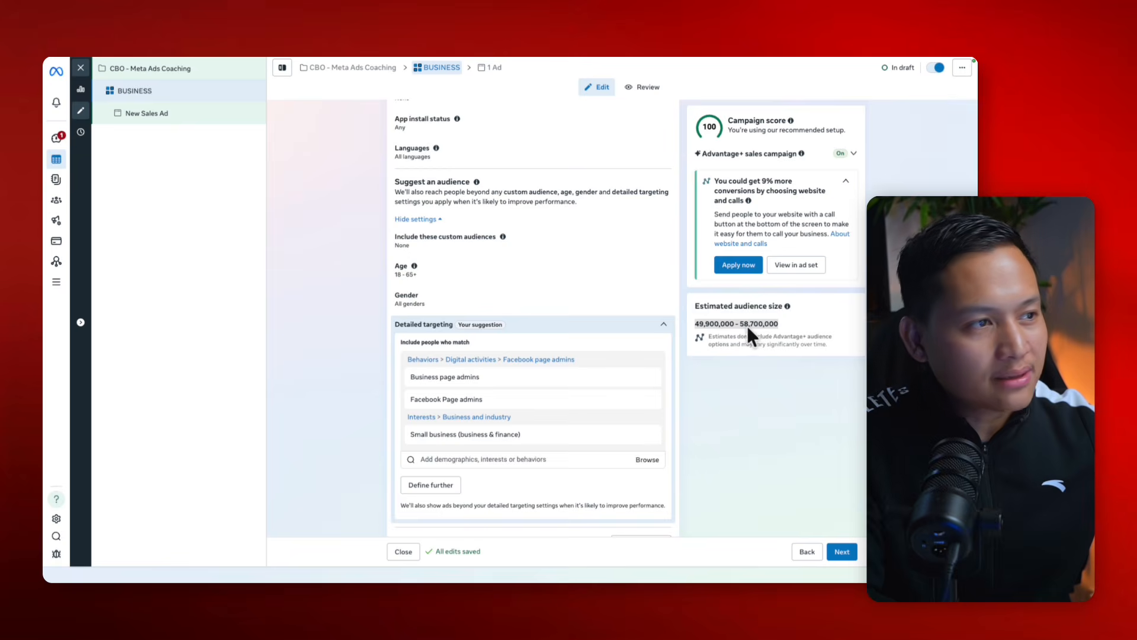
{"action": "scroll", "coordinate": [488, 427], "scroll_direction": "down", "scroll_amount": 1}
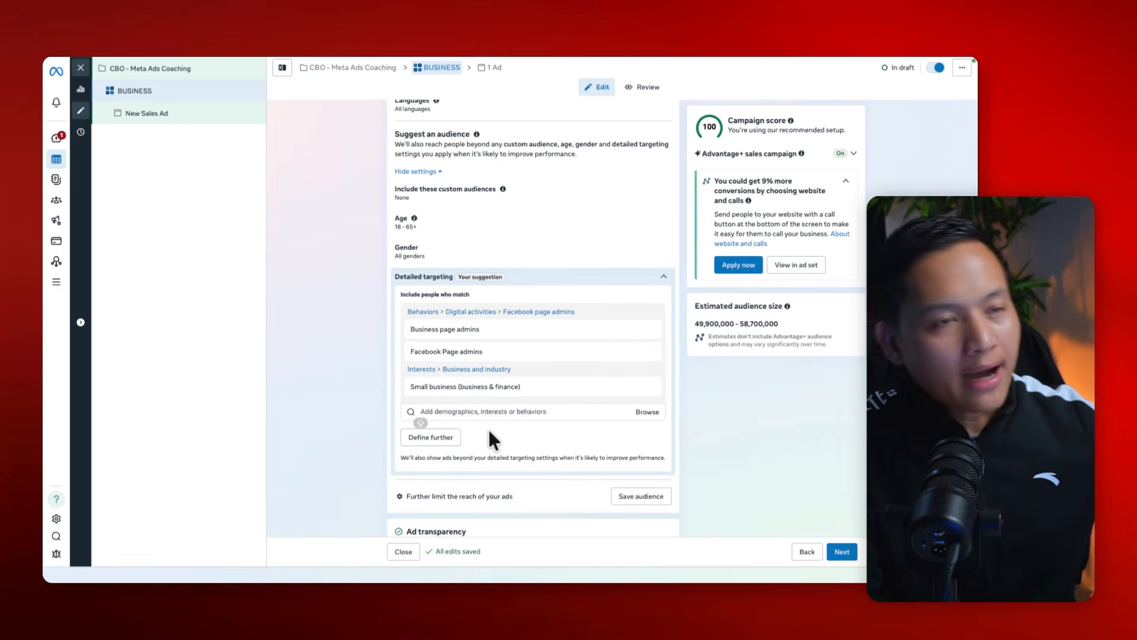
{"action": "mouse_move", "coordinate": [511, 344]}
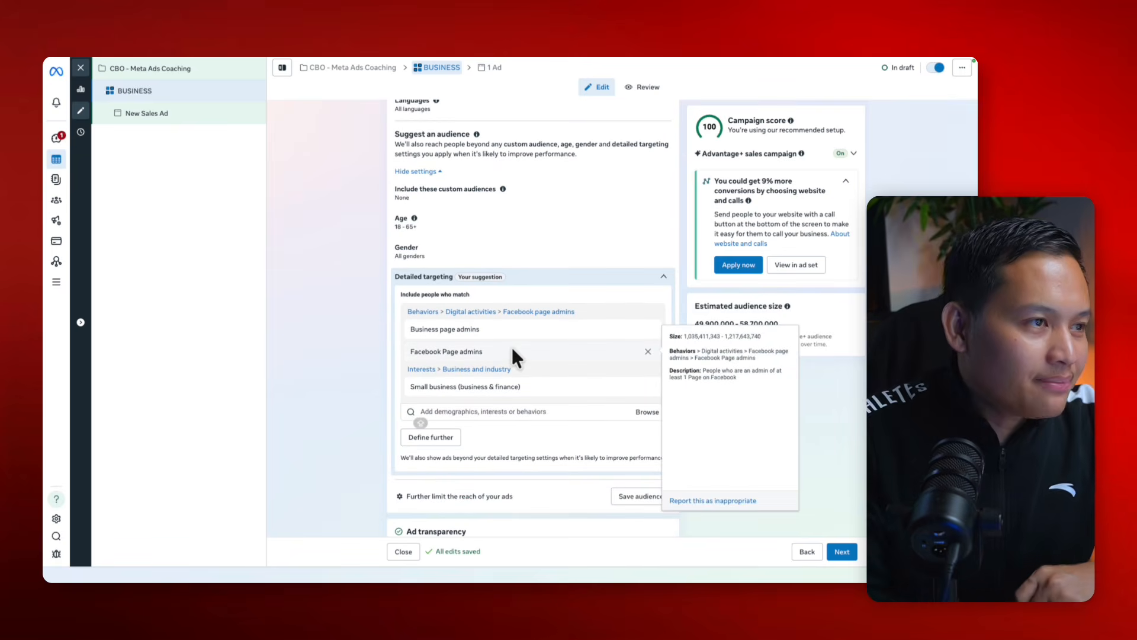
{"action": "left_click", "coordinate": [647, 351]}
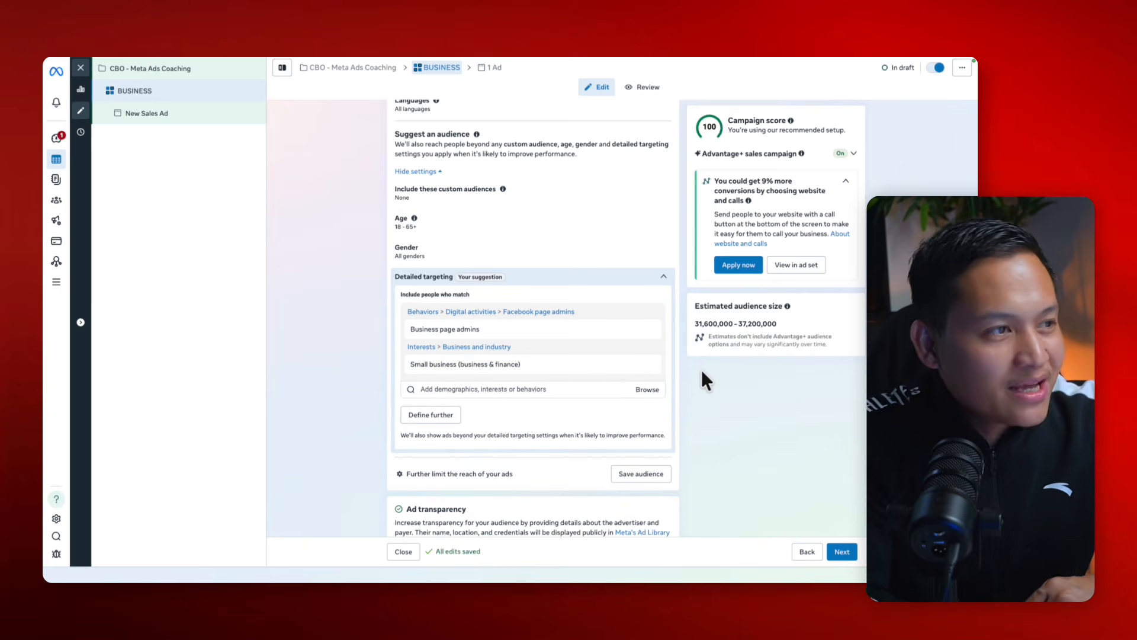
Step: Set the suggested audience's age range to 30–50 and check the estimated audience size
{"action": "scroll", "coordinate": [699, 371], "scroll_direction": "down", "scroll_amount": 2}
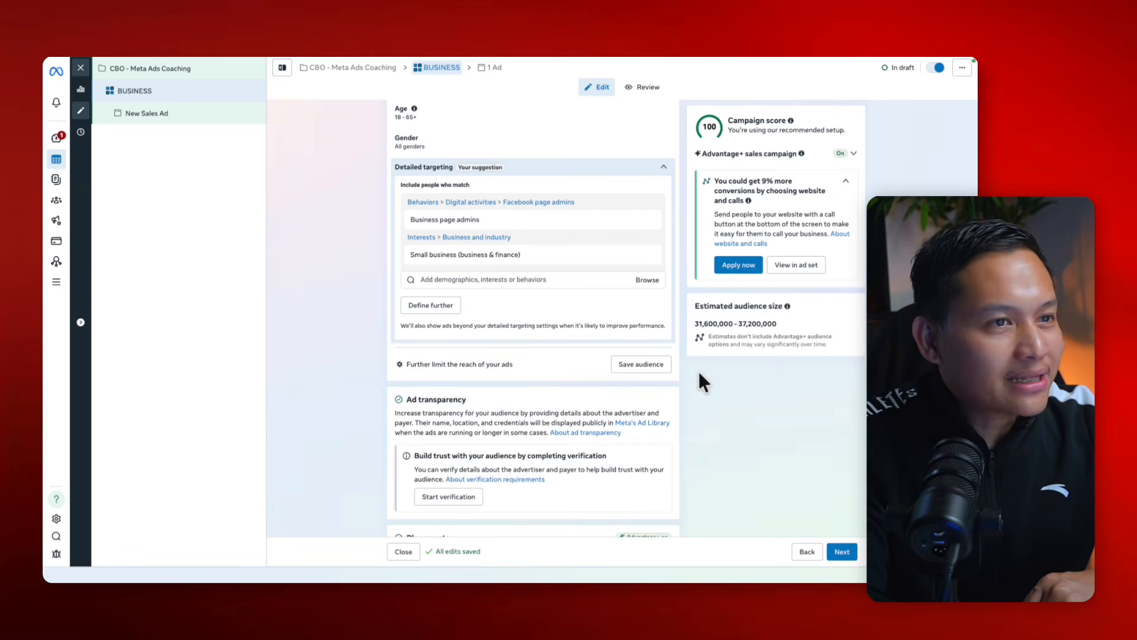
{"action": "scroll", "coordinate": [649, 292], "scroll_direction": "up", "scroll_amount": 2}
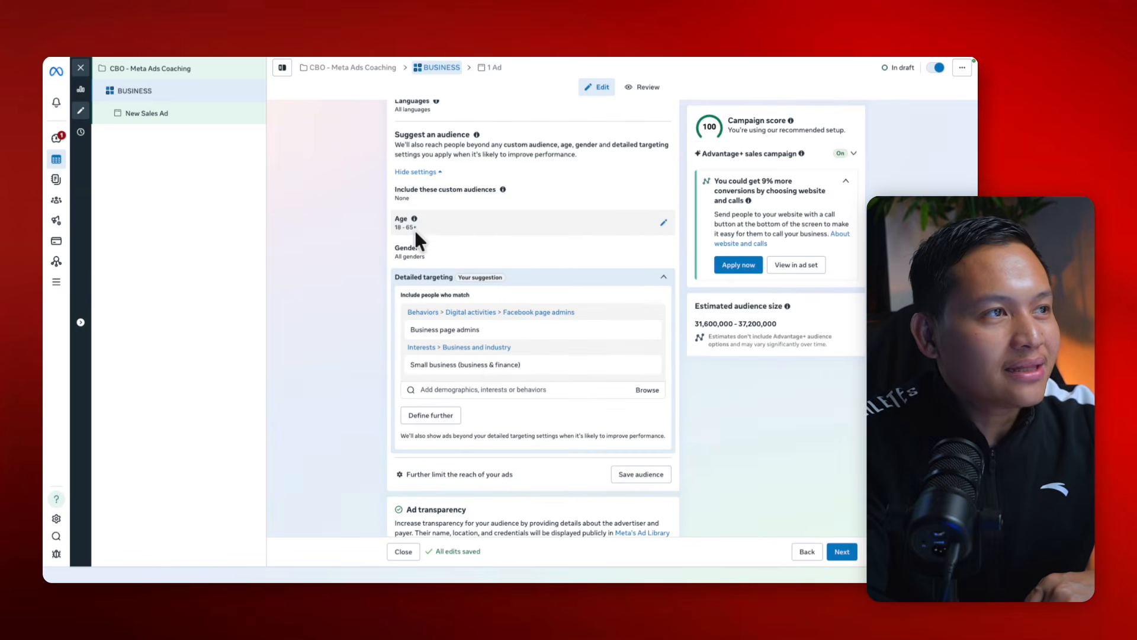
{"action": "left_click", "coordinate": [662, 221]}
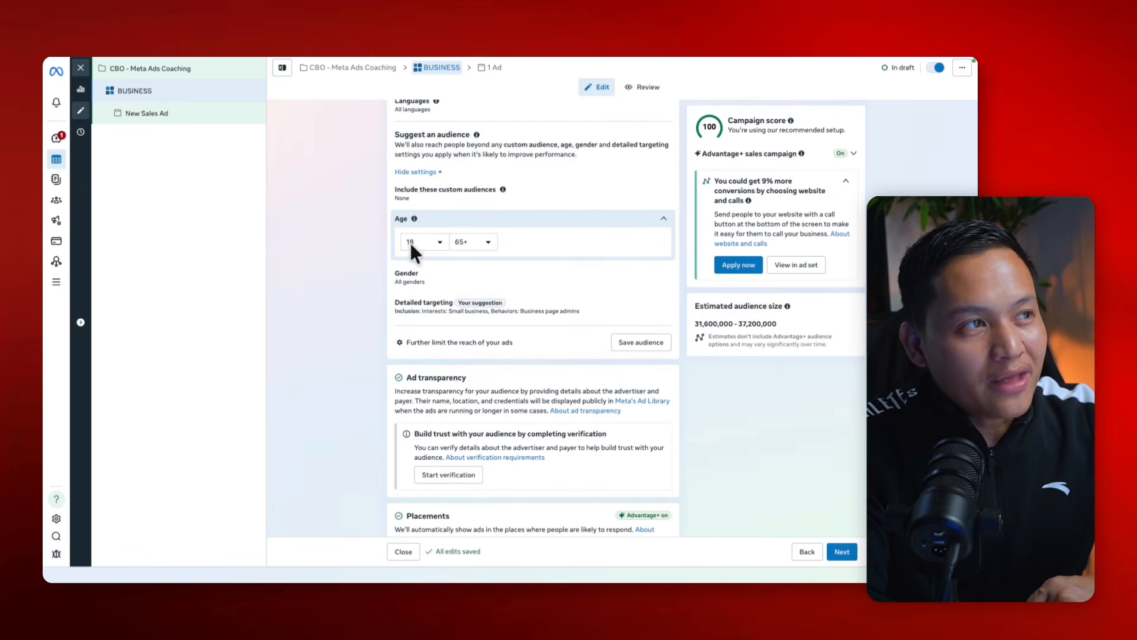
{"action": "left_click", "coordinate": [436, 243]}
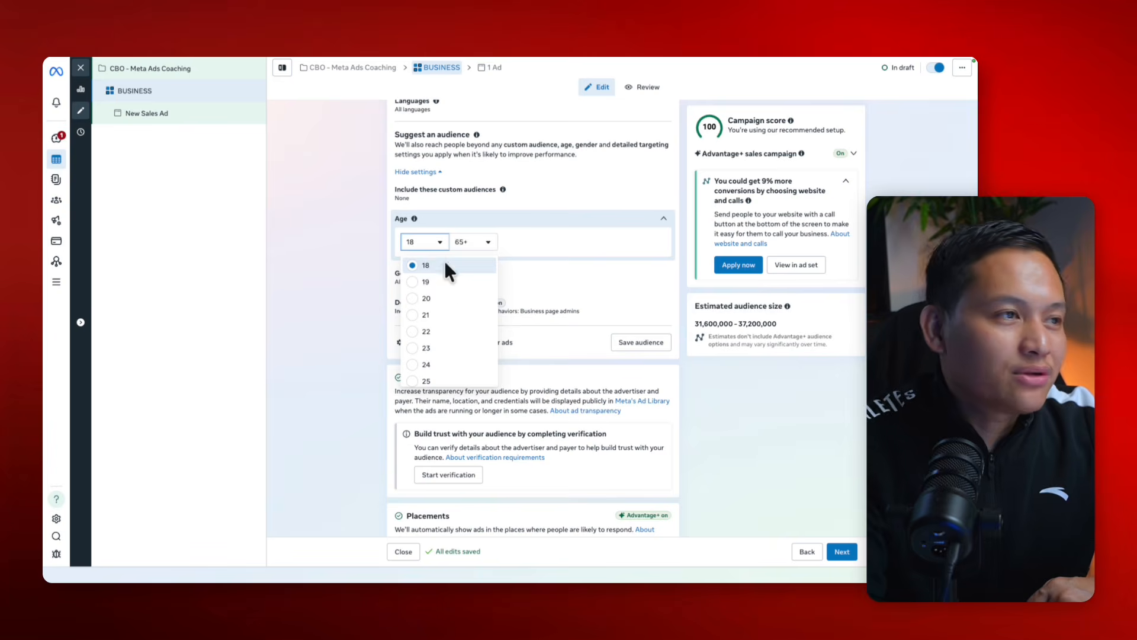
{"action": "scroll", "coordinate": [459, 332], "scroll_direction": "down", "scroll_amount": 1}
{"action": "scroll", "coordinate": [460, 332], "scroll_direction": "down", "scroll_amount": 2}
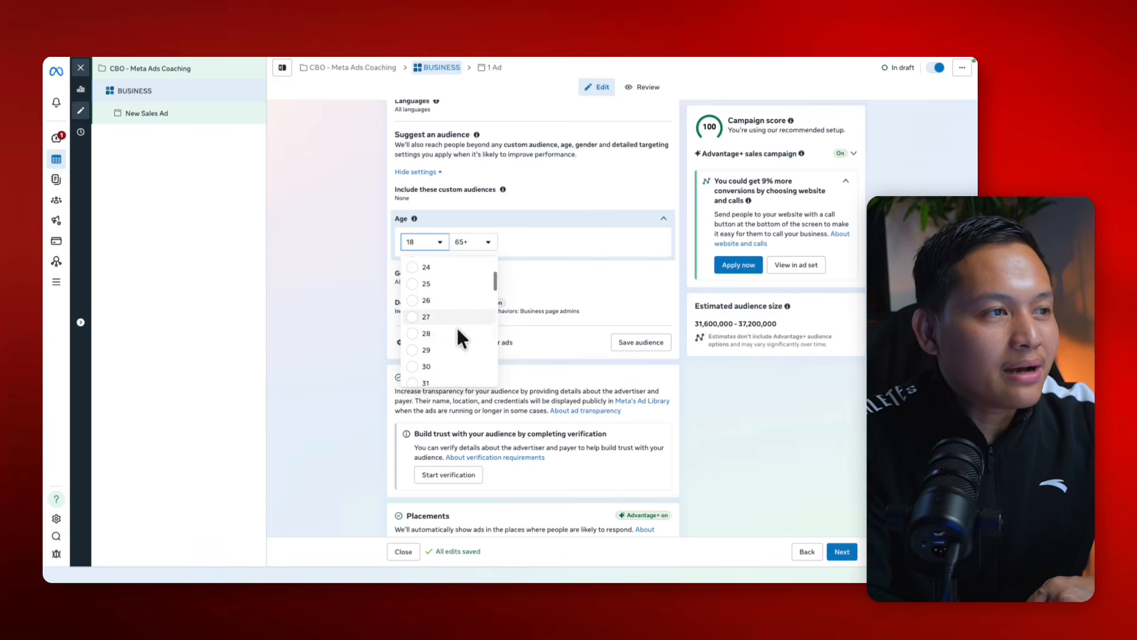
{"action": "left_click", "coordinate": [419, 368]}
{"action": "left_click", "coordinate": [480, 244]}
{"action": "scroll", "coordinate": [494, 318], "scroll_direction": "up", "scroll_amount": 2}
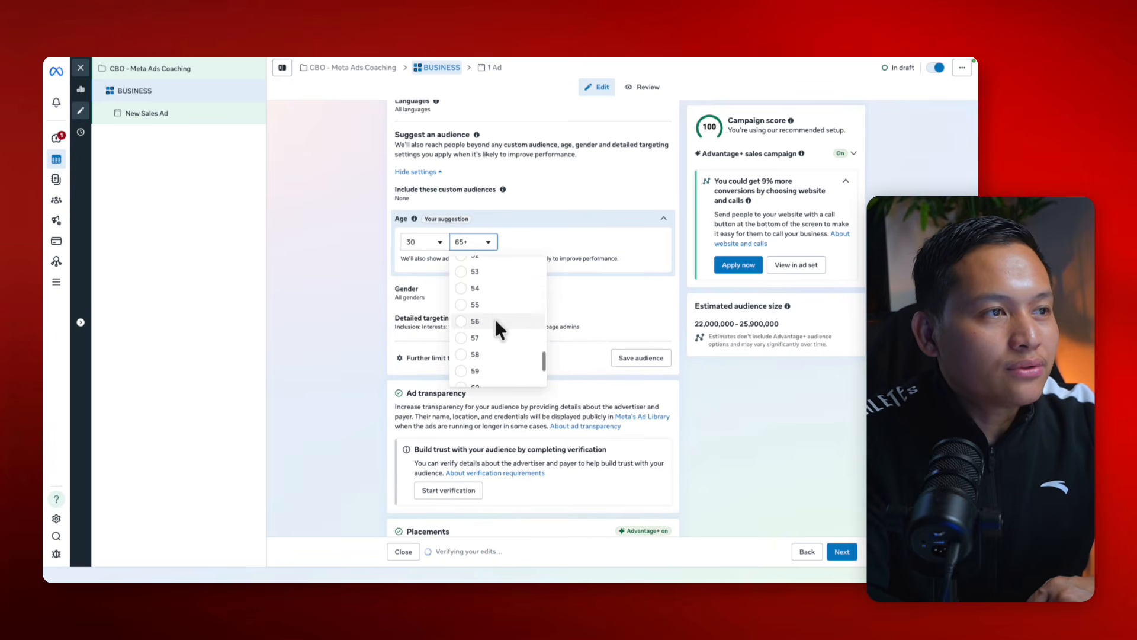
{"action": "scroll", "coordinate": [494, 318], "scroll_direction": "up", "scroll_amount": 2}
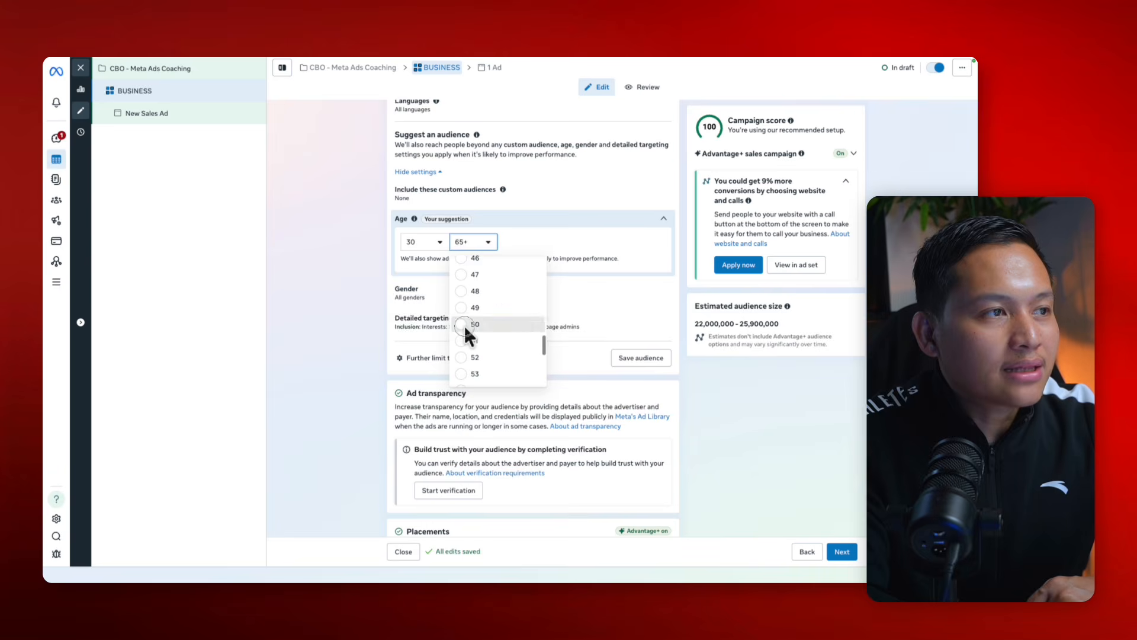
{"action": "left_click", "coordinate": [464, 324]}
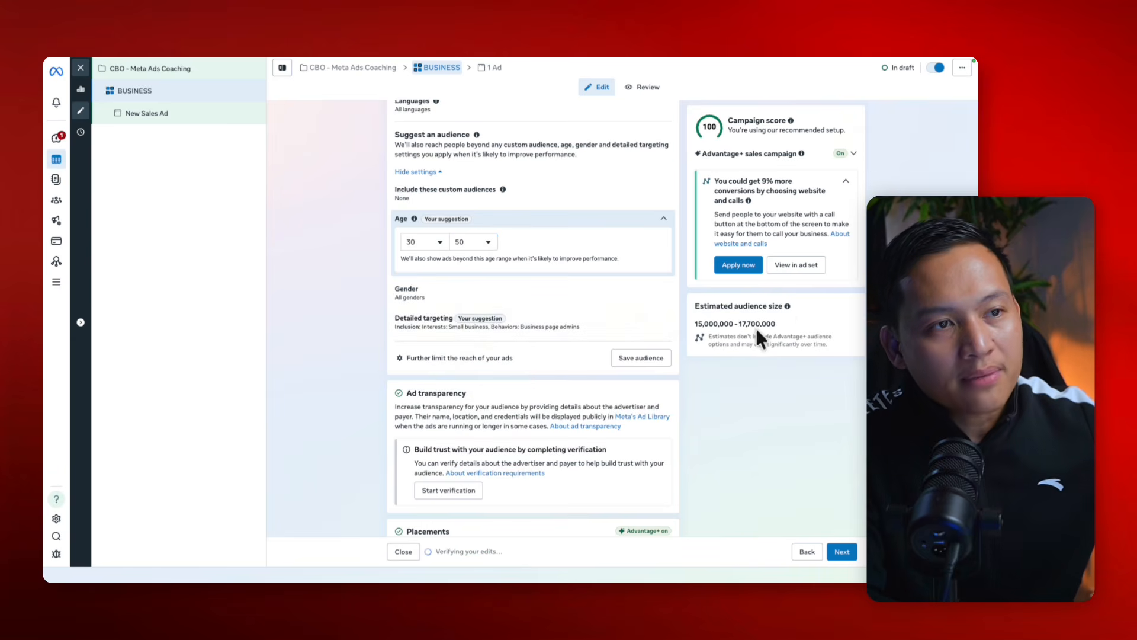
{"action": "triple_click", "coordinate": [756, 328]}
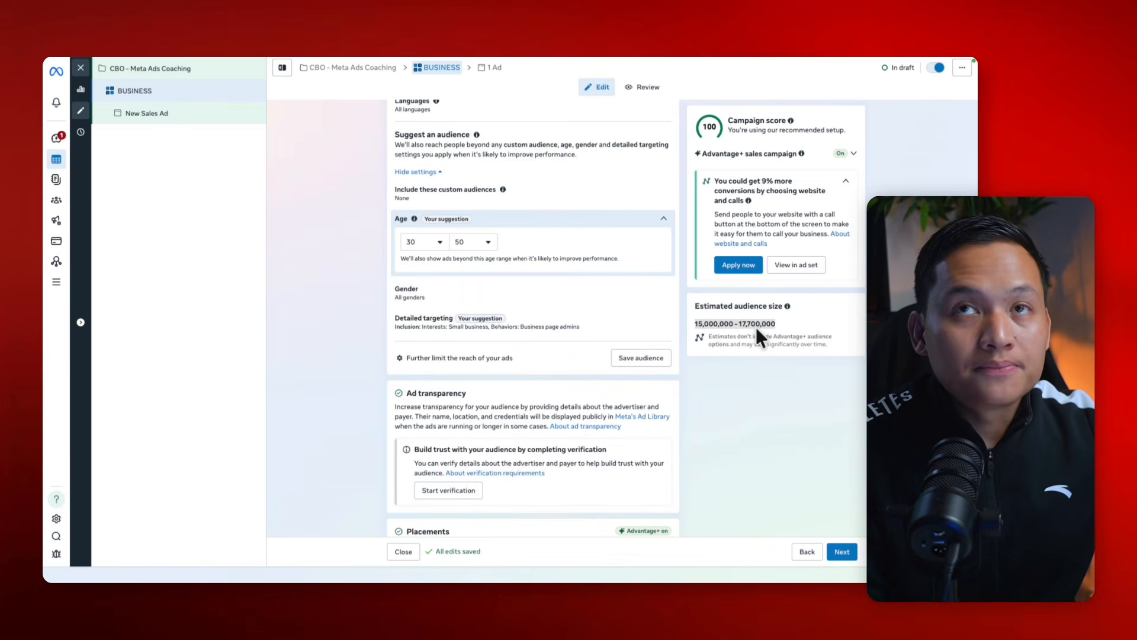
{"action": "left_click", "coordinate": [730, 362]}
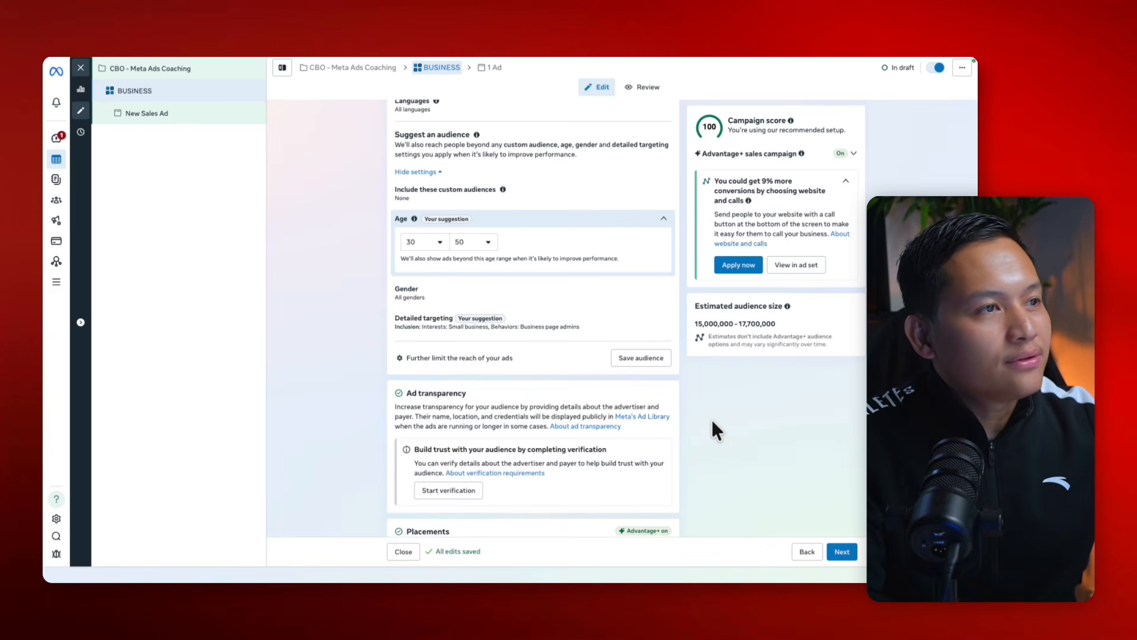
Step: Switch to the Google Slides presentation to review the CBO campaign structure slide, and return to Meta Ads Manager
{"action": "scroll", "coordinate": [700, 418], "scroll_direction": "down", "scroll_amount": 15}
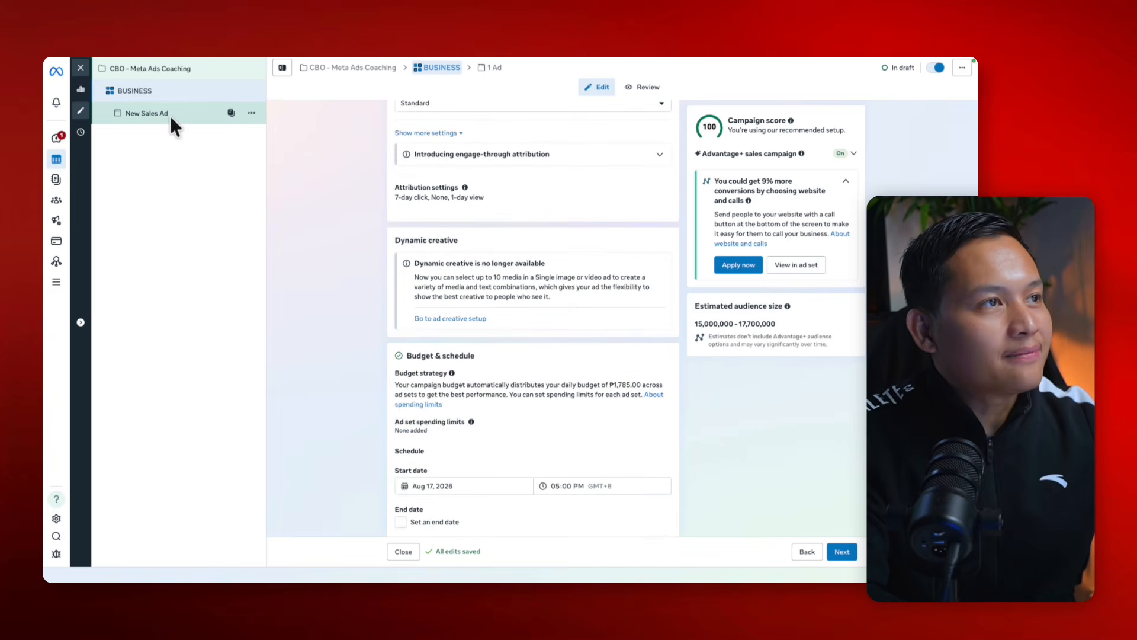
{"action": "left_click", "coordinate": [153, 75]}
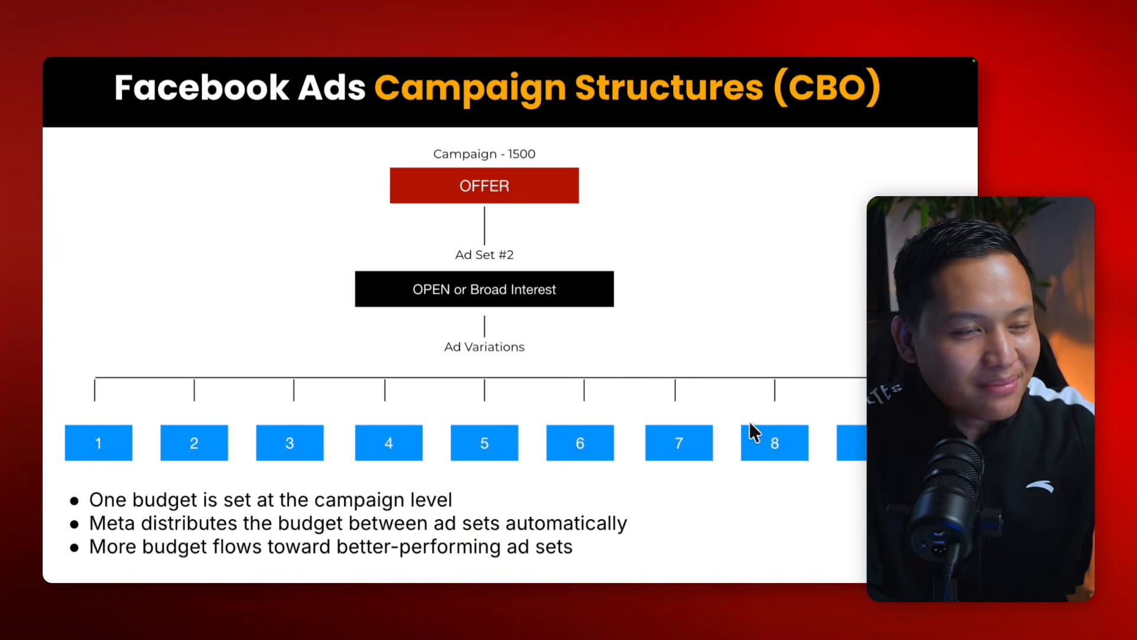
{"action": "mouse_move", "coordinate": [598, 58]}
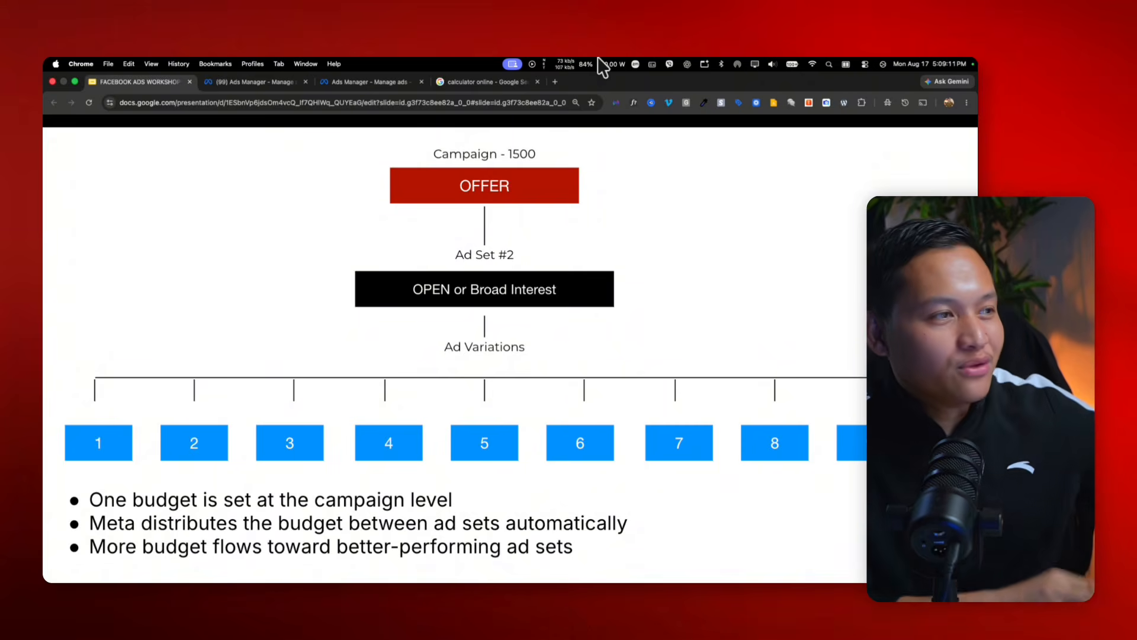
{"action": "left_click", "coordinate": [368, 82]}
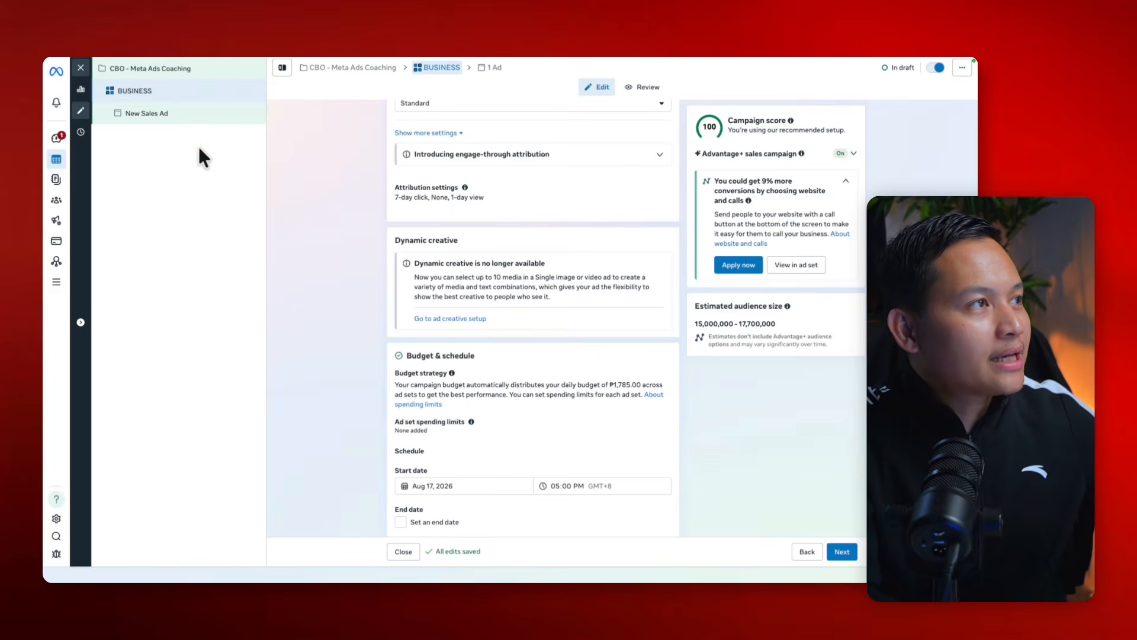
Step: Open the new sales ad under the BUSINESS ad set and rename it as Meta Ads Coaching #1
{"action": "left_click", "coordinate": [186, 114]}
{"action": "triple_click", "coordinate": [454, 143]}
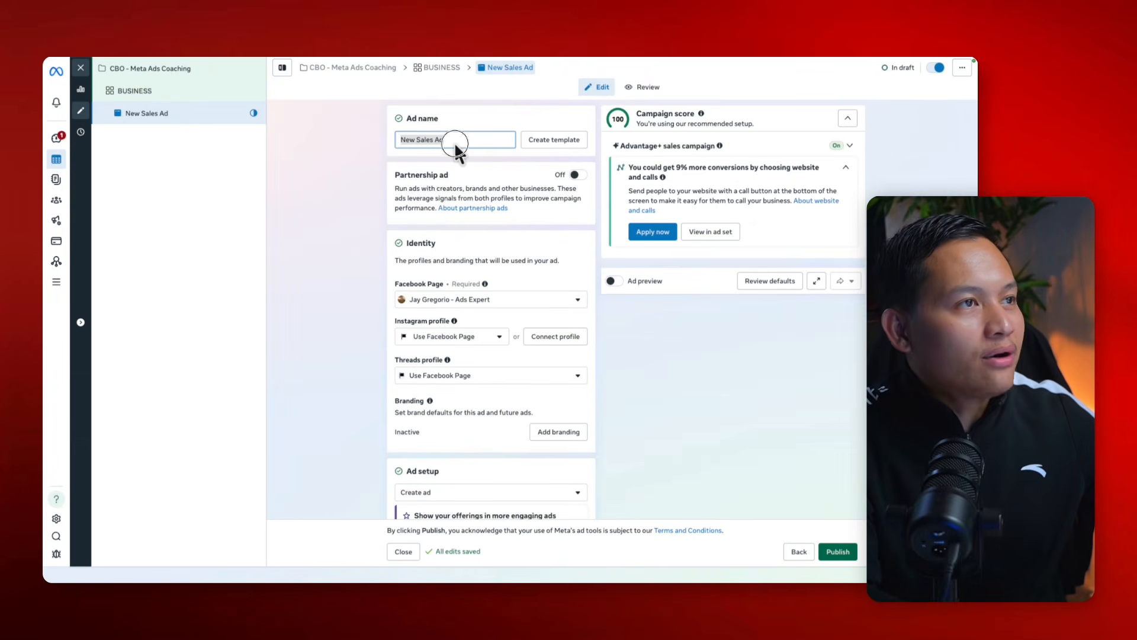
{"action": "type", "text": "M"}
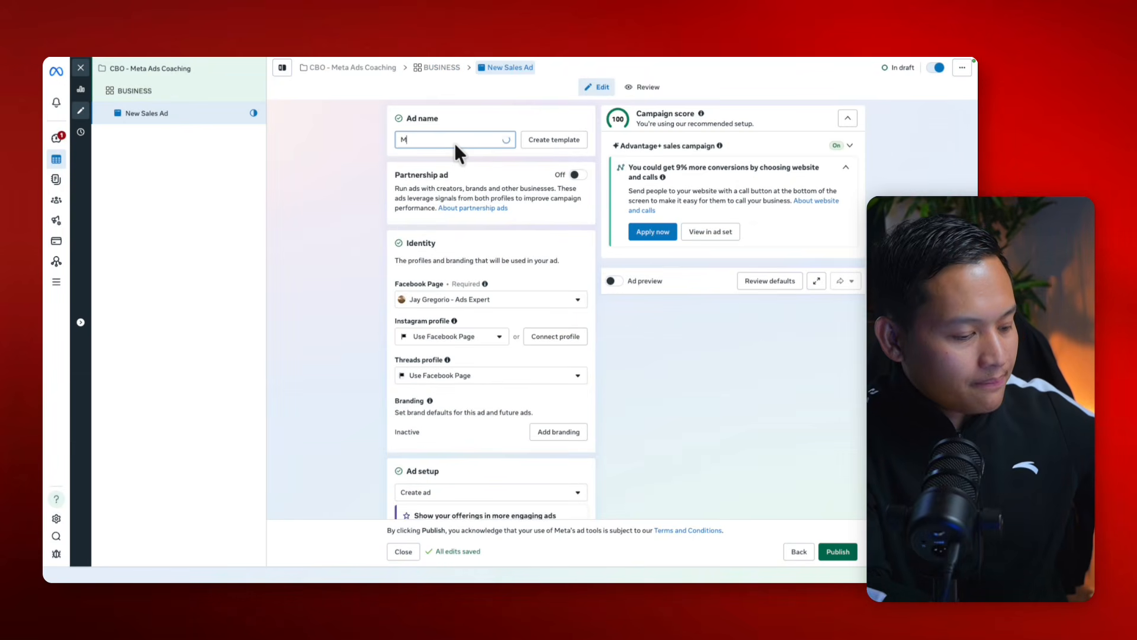
{"action": "type", "text": "eta Ad"}
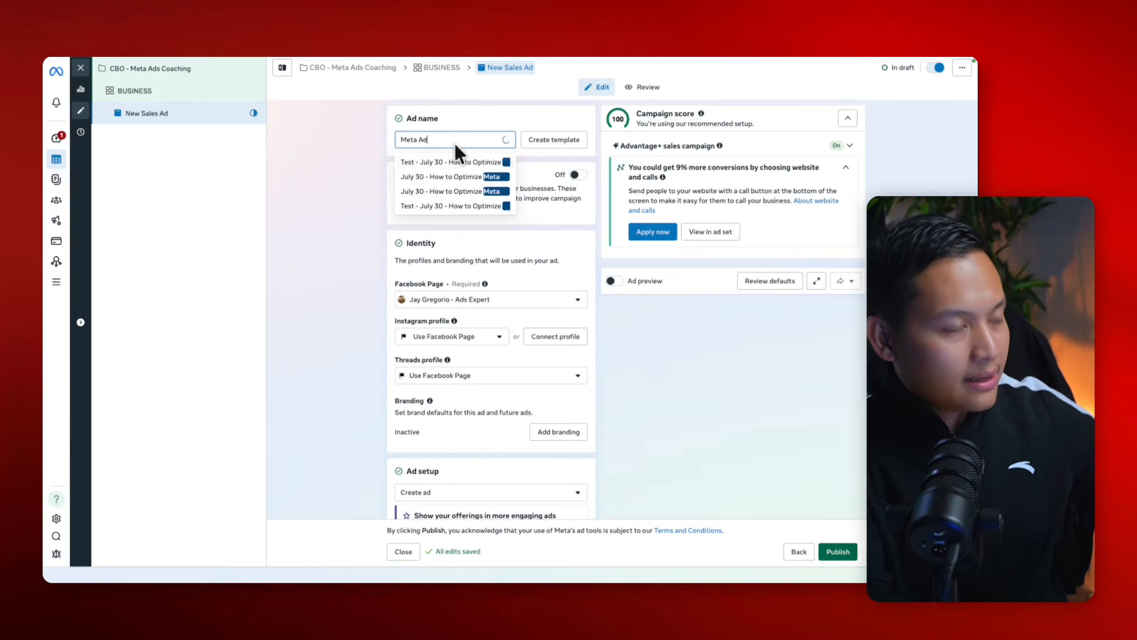
{"action": "type", "text": "s Coaching #1"}
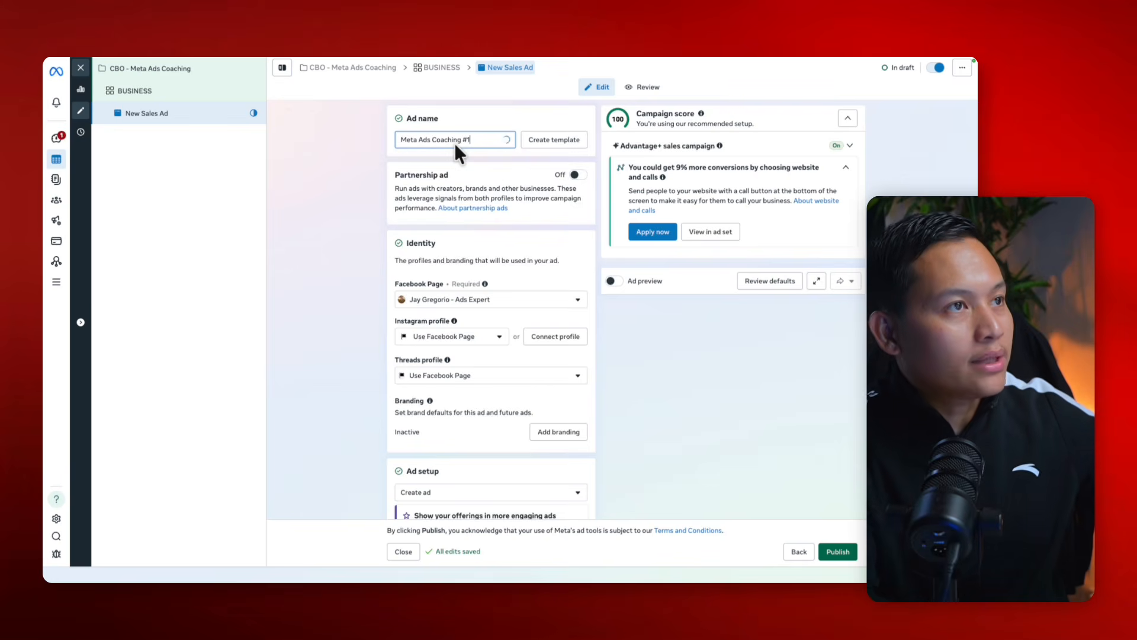
{"action": "left_click", "coordinate": [490, 119]}
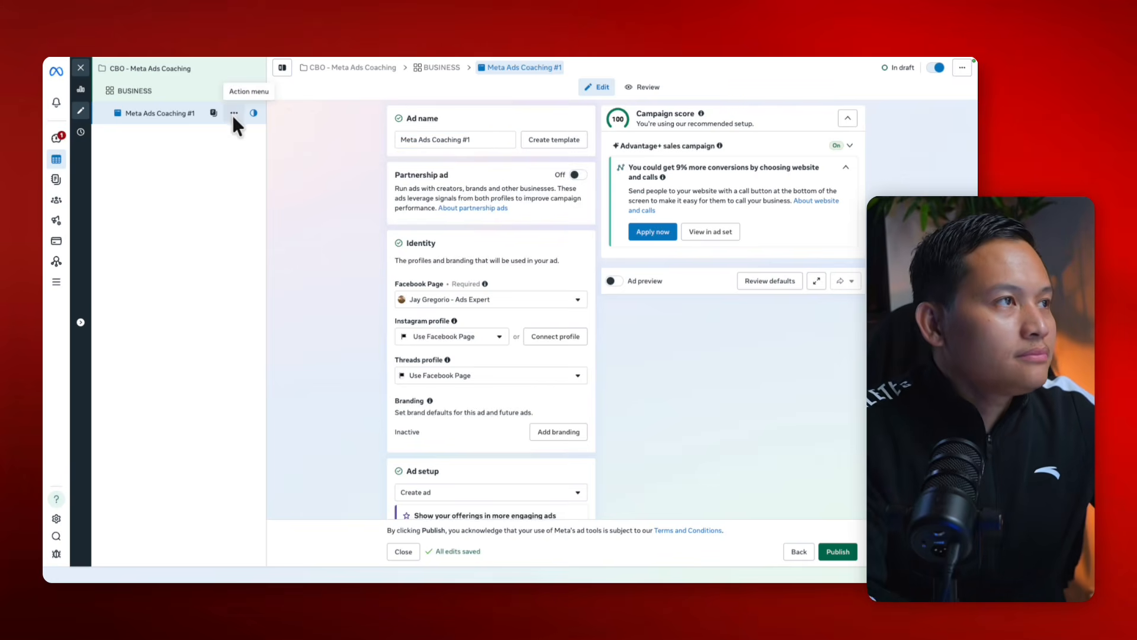
Step: Review the ad's identity and ad setup sections, including the creative source and format options
{"action": "scroll", "coordinate": [389, 318], "scroll_direction": "down", "scroll_amount": 2}
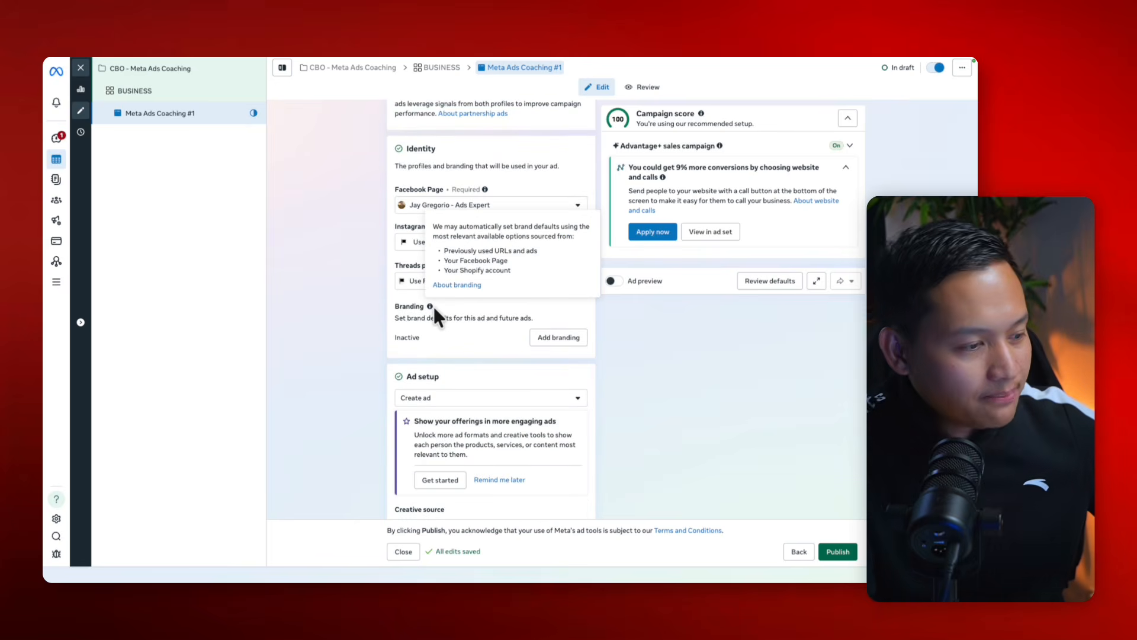
{"action": "scroll", "coordinate": [342, 388], "scroll_direction": "down", "scroll_amount": 1}
{"action": "scroll", "coordinate": [343, 384], "scroll_direction": "down", "scroll_amount": 5}
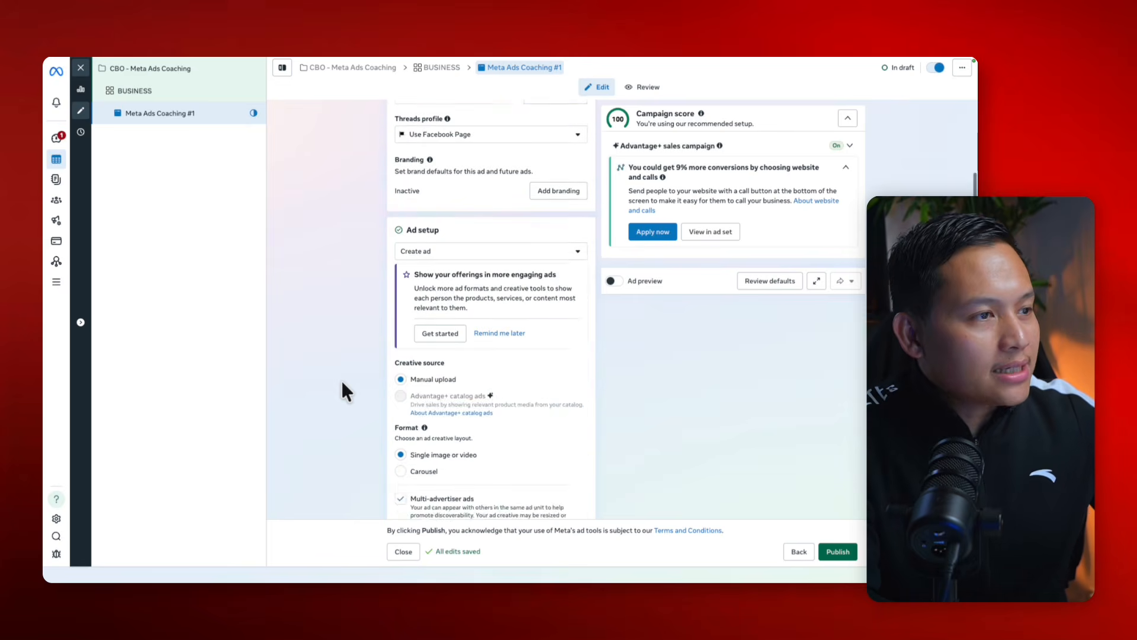
{"action": "scroll", "coordinate": [343, 384], "scroll_direction": "up", "scroll_amount": 3}
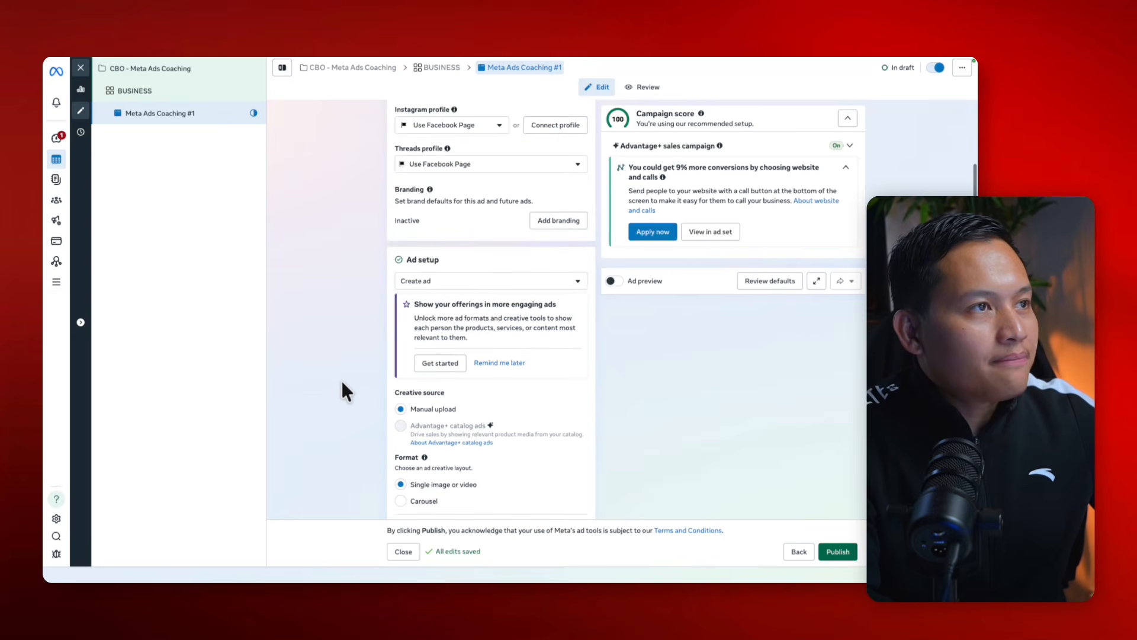
Step: Examine the ad's format options and the Destination section, including the main destination and required website URL
{"action": "scroll", "coordinate": [342, 384], "scroll_direction": "down", "scroll_amount": 6}
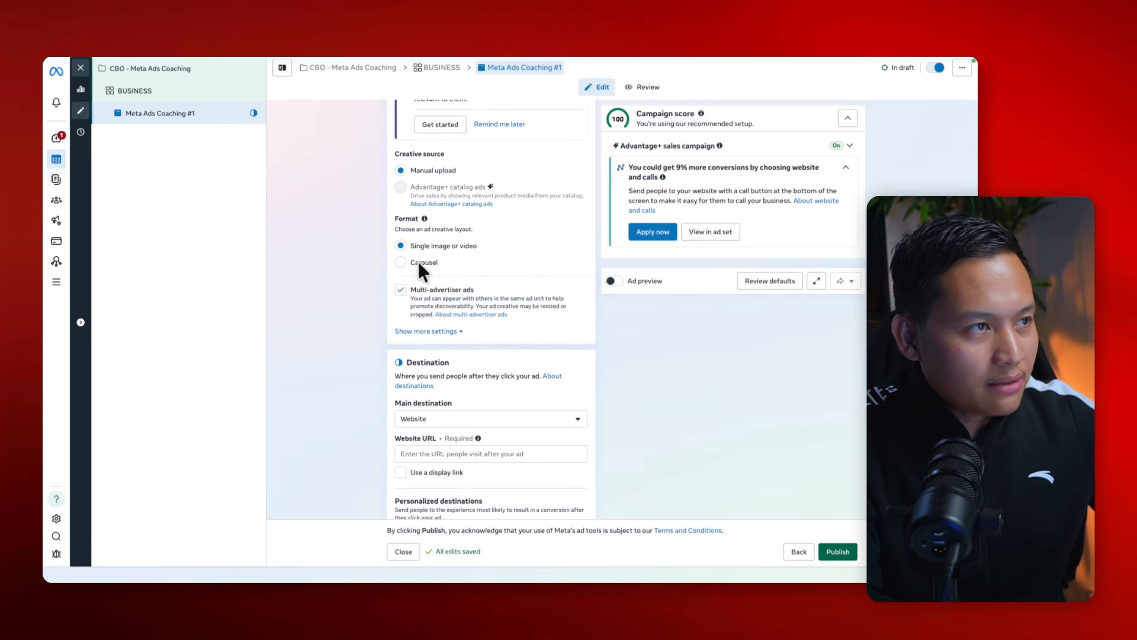
{"action": "scroll", "coordinate": [362, 363], "scroll_direction": "down", "scroll_amount": 2}
{"action": "left_click", "coordinate": [422, 335]}
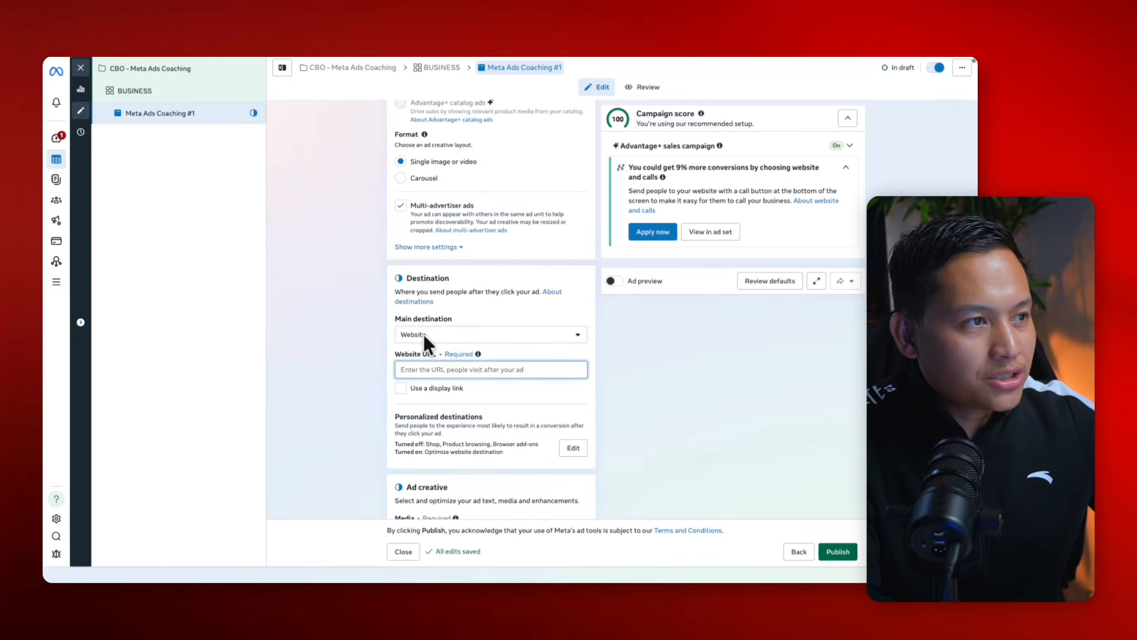
{"action": "left_click", "coordinate": [400, 357]}
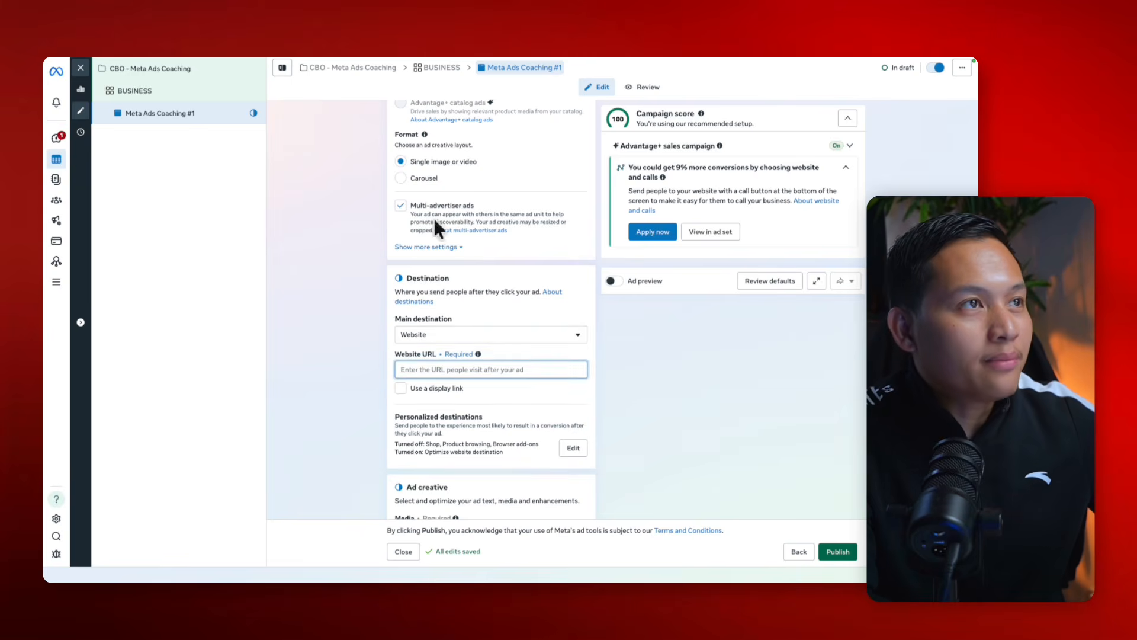
Step: Open the jaygregorio.com website in a new browser tab and go to its private 1:1 Facebook Ads mentorship page
{"action": "mouse_move", "coordinate": [503, 55]}
{"action": "left_click", "coordinate": [554, 82]}
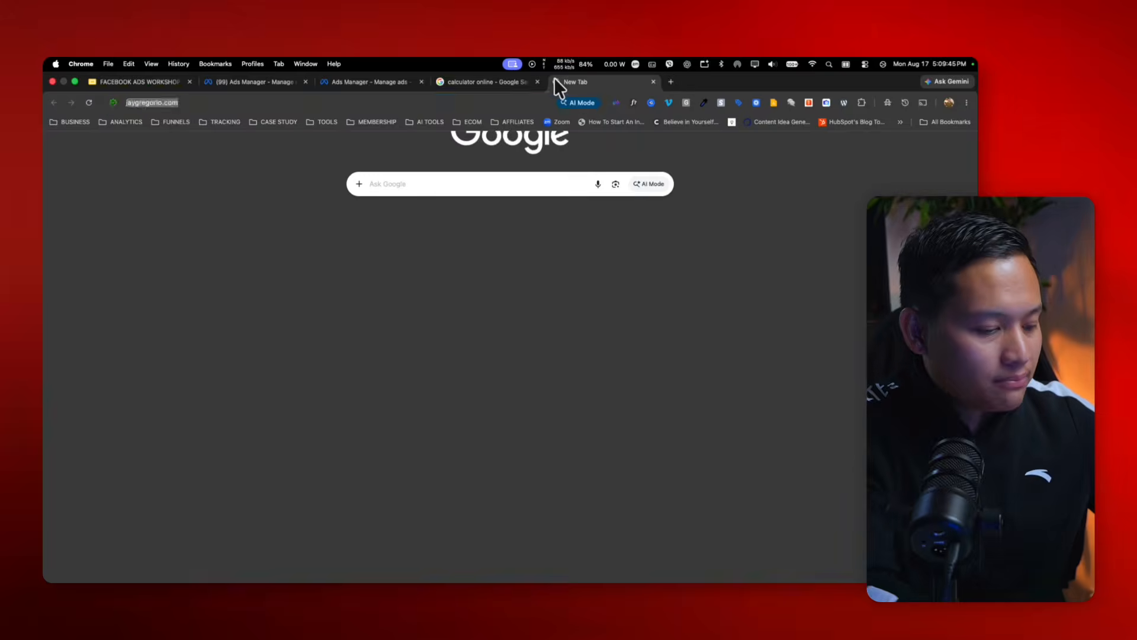
{"action": "type", "text": "jay"}
{"action": "key", "text": "Return"}
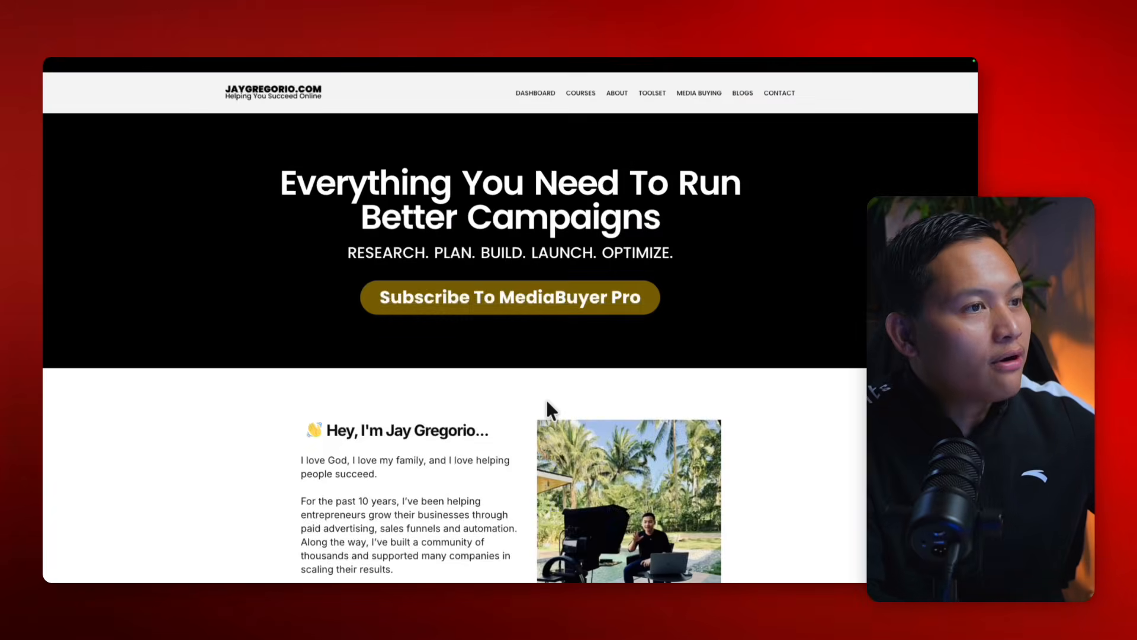
{"action": "scroll", "coordinate": [546, 396], "scroll_direction": "down", "scroll_amount": 10}
{"action": "scroll", "coordinate": [545, 409], "scroll_direction": "down", "scroll_amount": 5}
{"action": "left_click", "coordinate": [399, 408]}
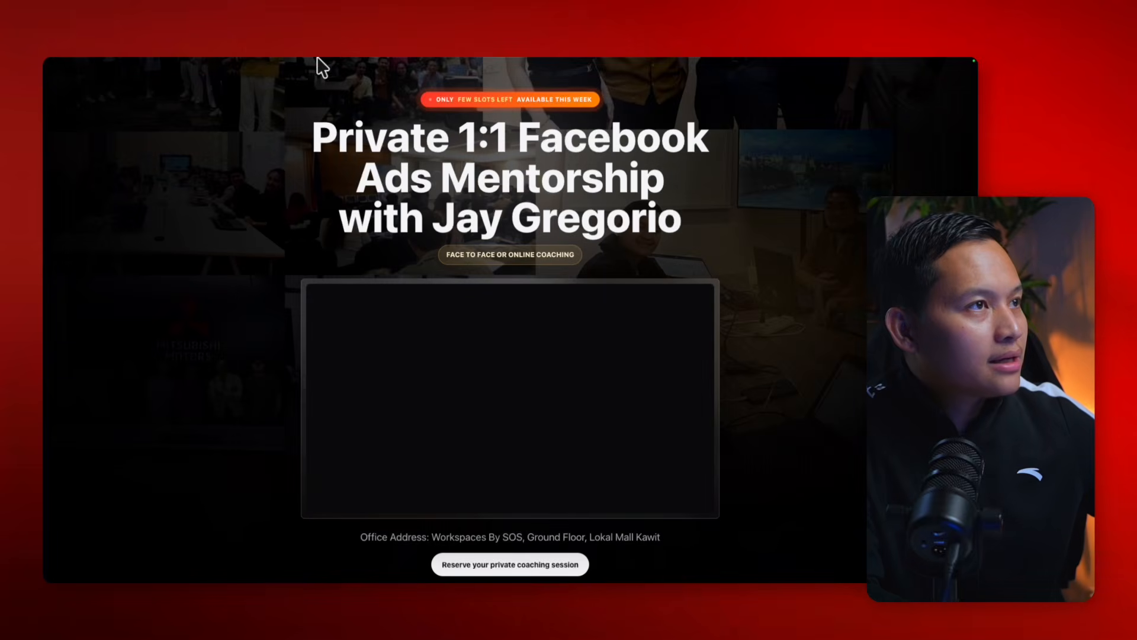
{"action": "mouse_move", "coordinate": [308, 75]}
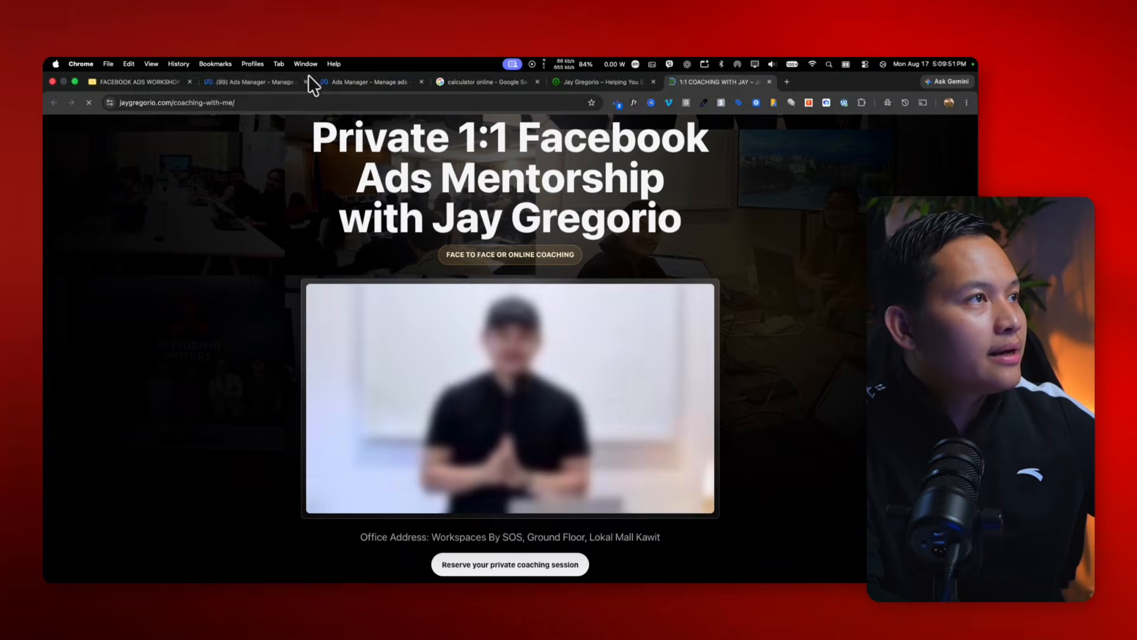
{"action": "left_click", "coordinate": [307, 102]}
{"action": "key", "text": "super+c"}
{"action": "key", "text": "BackSpace"}
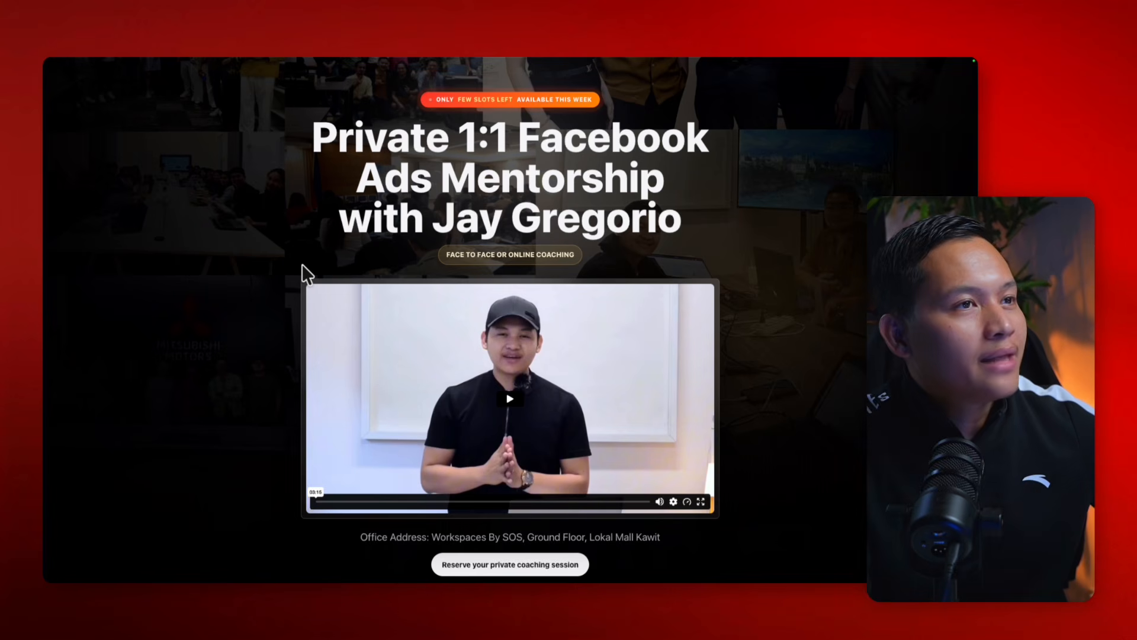
{"action": "mouse_move", "coordinate": [385, 57]}
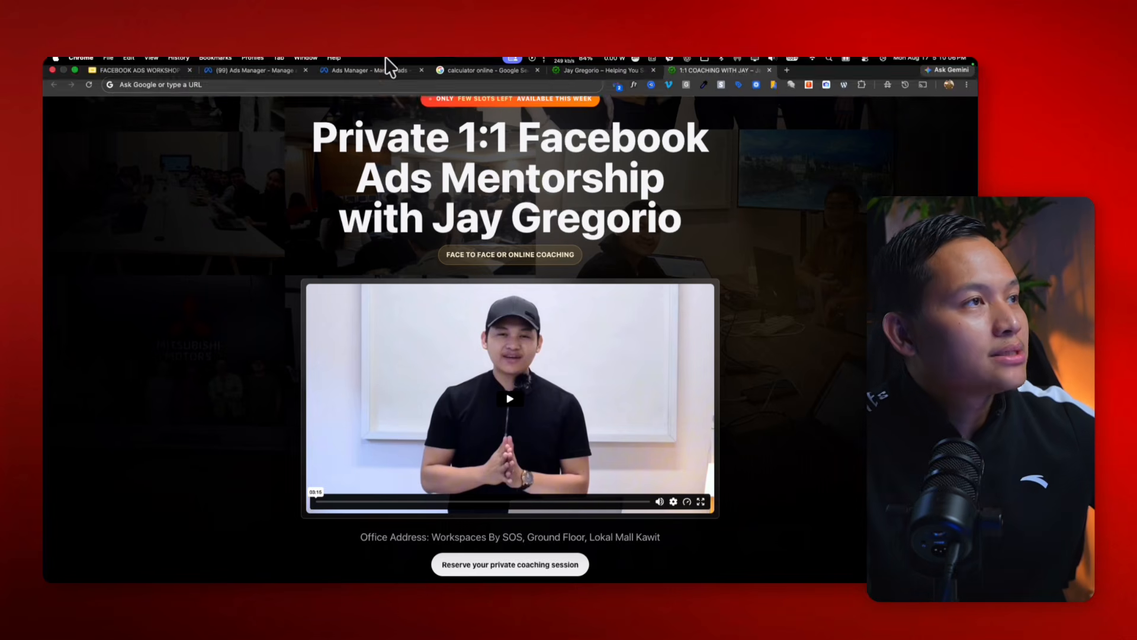
{"action": "left_click", "coordinate": [366, 83]}
{"action": "left_click", "coordinate": [459, 371]}
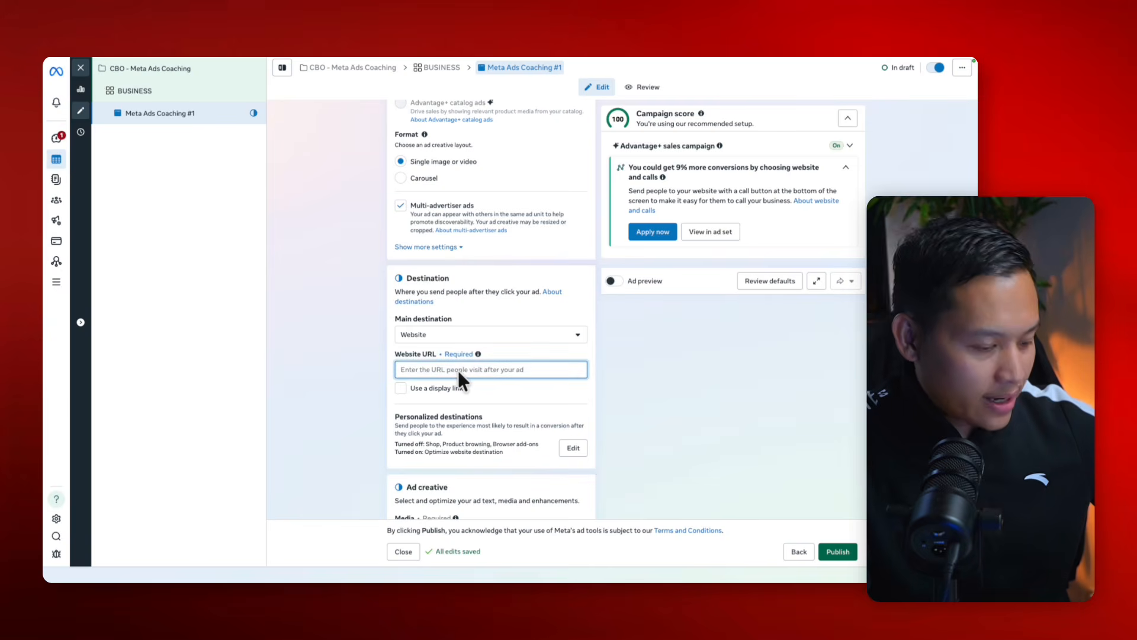
{"action": "key", "text": "super+v"}
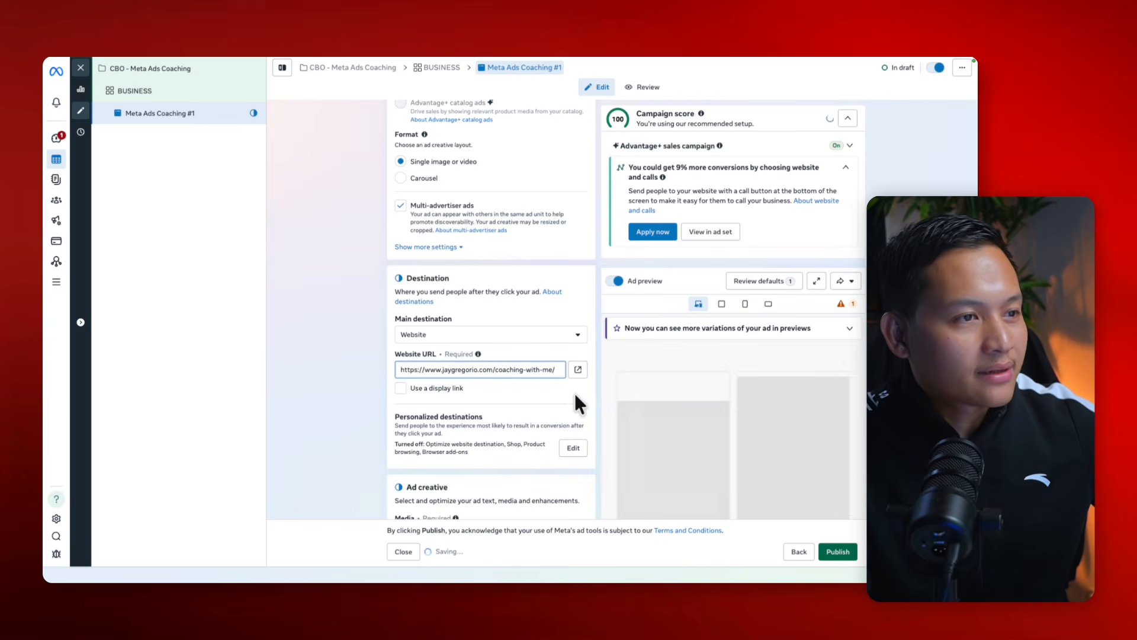
Step: Check the display link option and the media types offered for setting up the ad creative
{"action": "left_click", "coordinate": [401, 387]}
{"action": "left_click", "coordinate": [400, 385]}
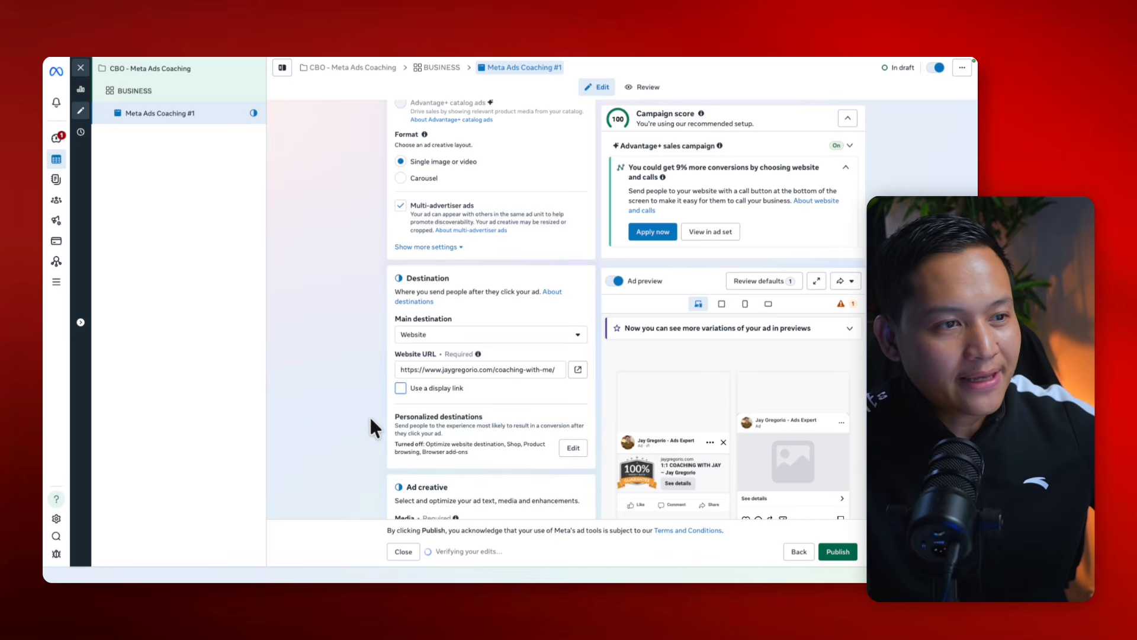
{"action": "scroll", "coordinate": [368, 414], "scroll_direction": "down", "scroll_amount": 4}
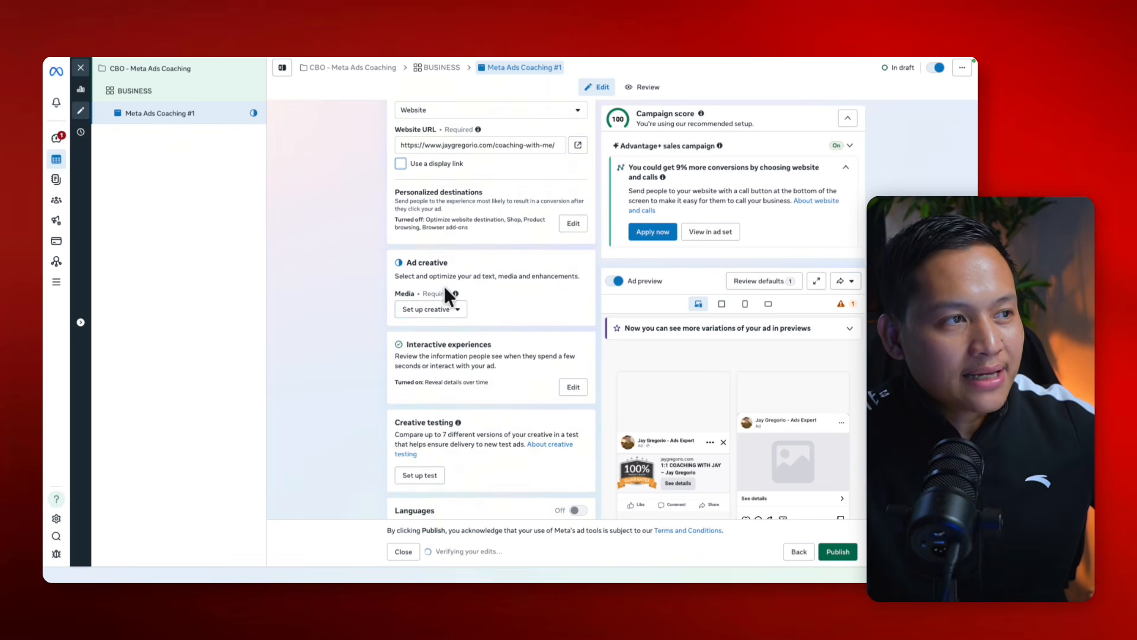
{"action": "left_click", "coordinate": [447, 309]}
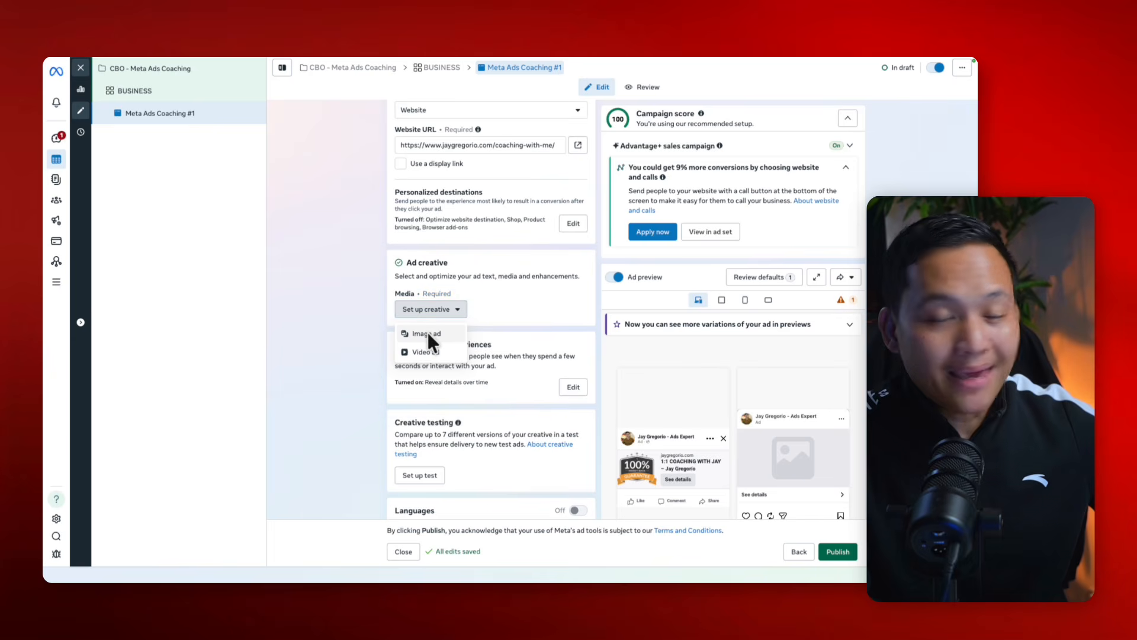
{"action": "left_click", "coordinate": [367, 351]}
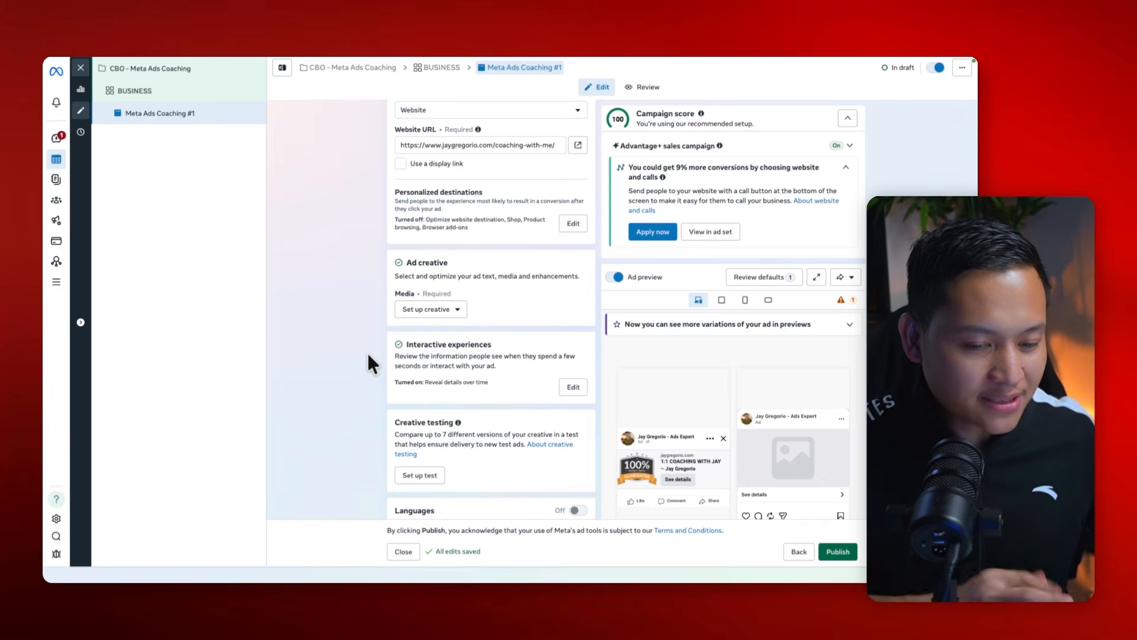
{"action": "mouse_move", "coordinate": [386, 56]}
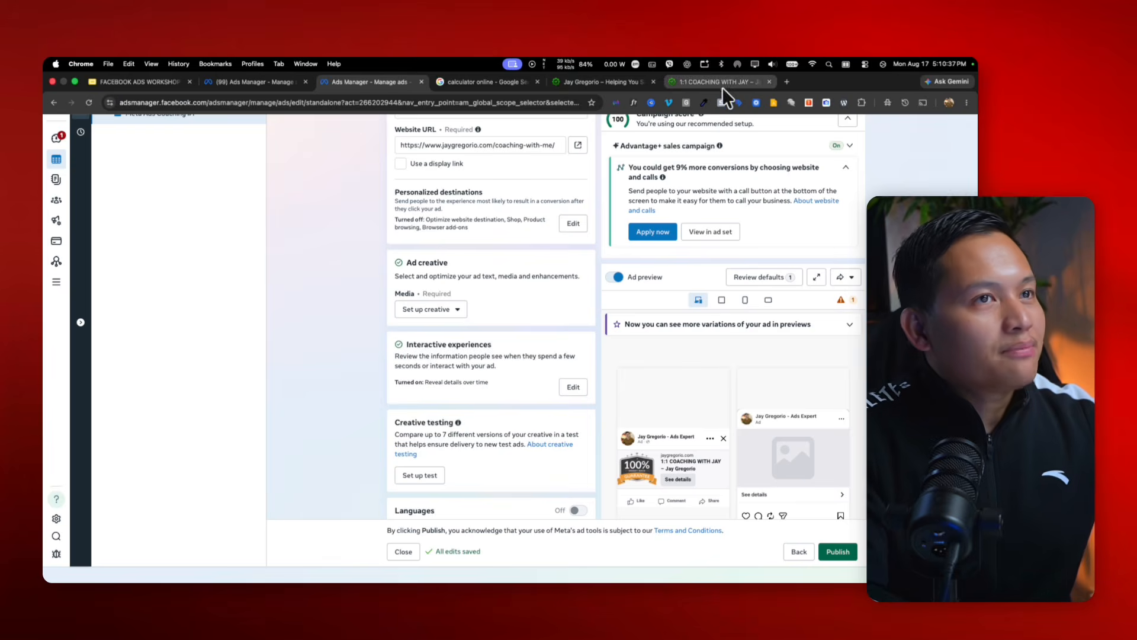
{"action": "left_click", "coordinate": [783, 81]}
{"action": "type", "text": "chat"}
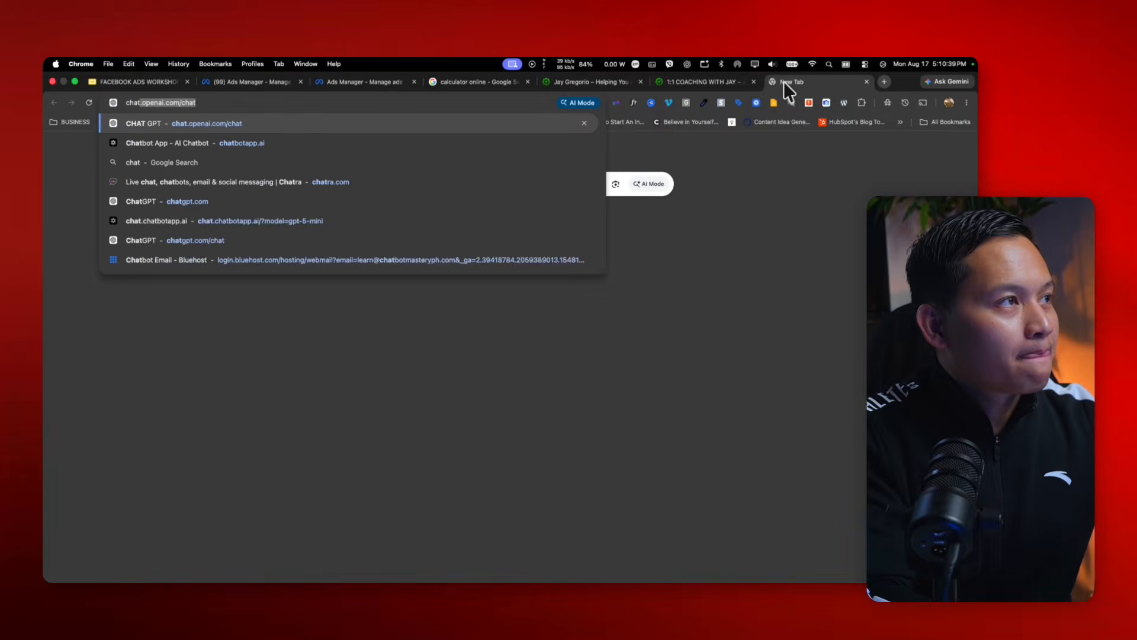
{"action": "key", "text": "Return"}
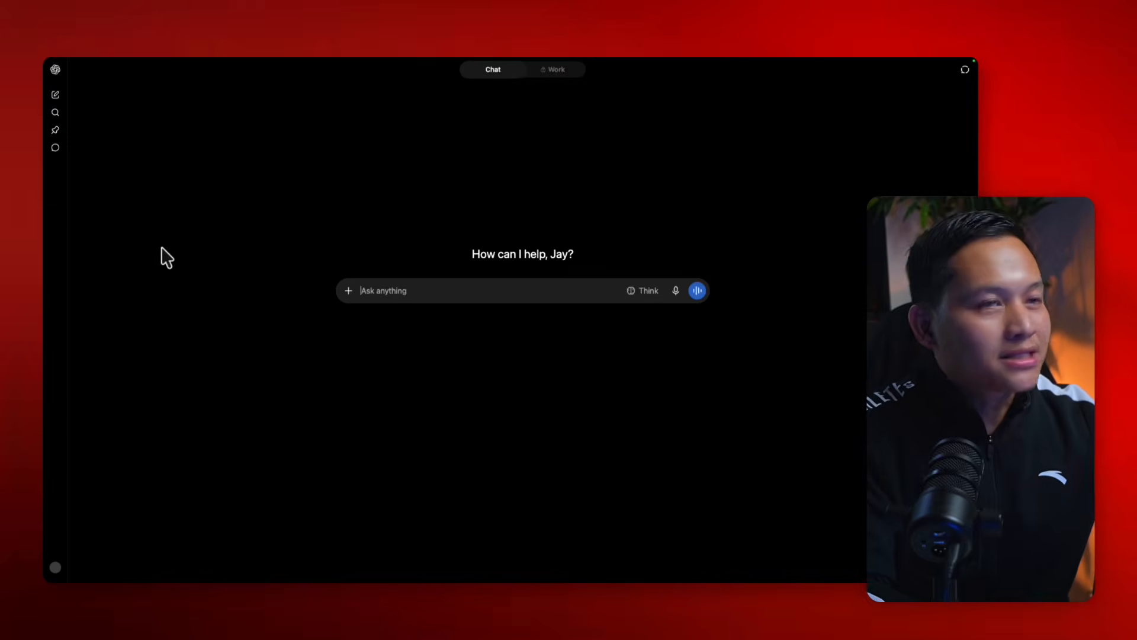
{"action": "left_click", "coordinate": [460, 288]}
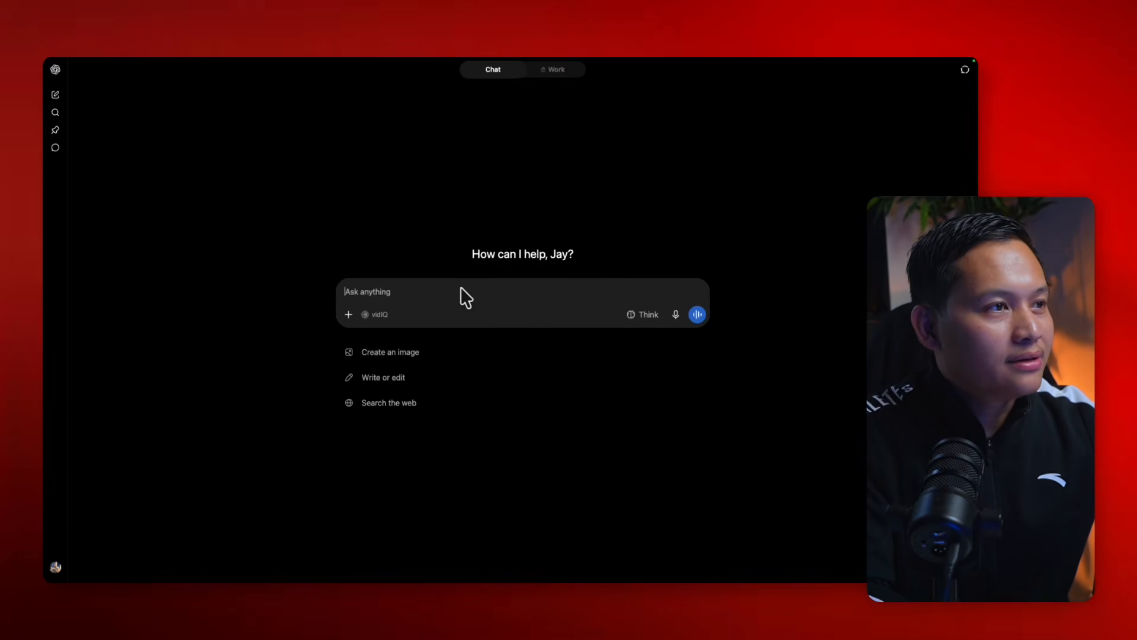
{"action": "key", "text": "super+v"}
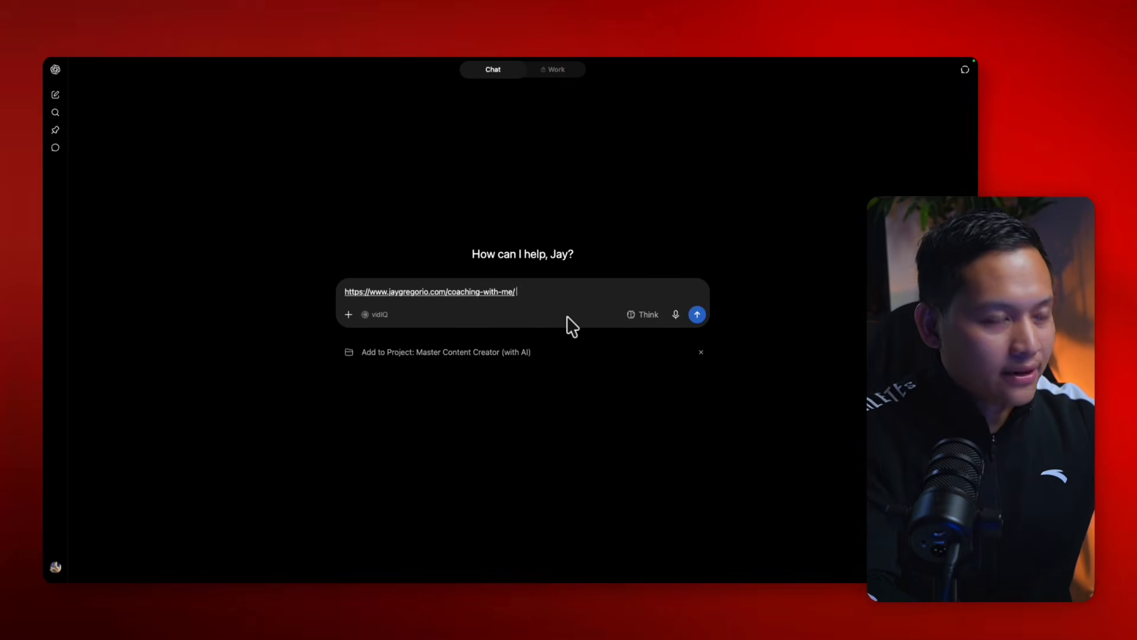
{"action": "key", "text": "shift+Return"}
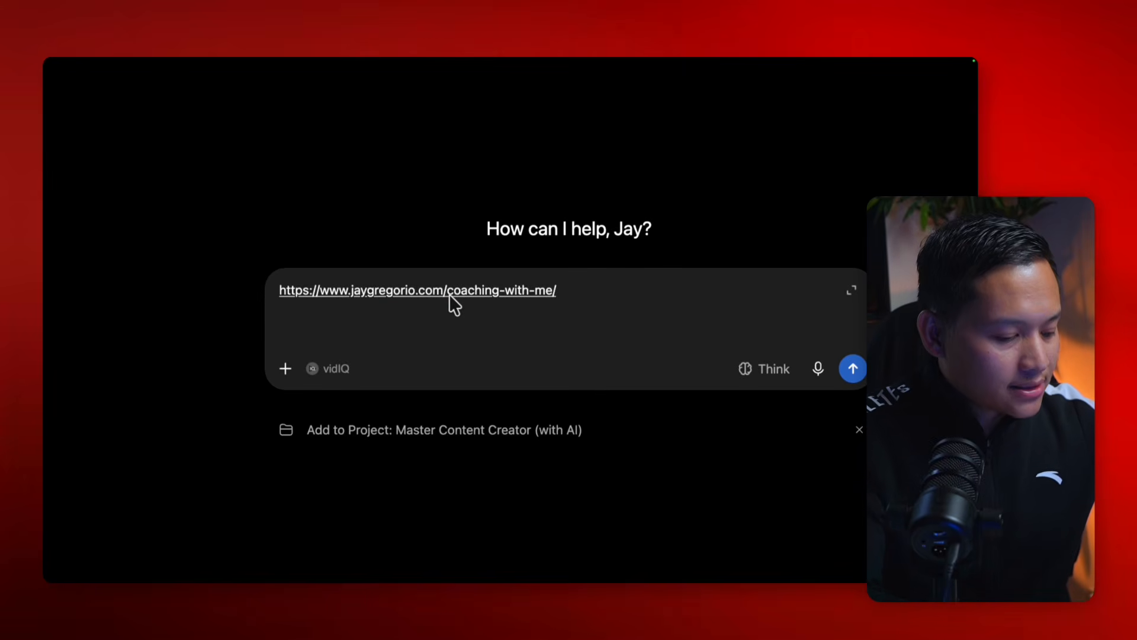
Step: Add the request "hey chat i want you to make a 3 ad variation." as a separate paragraph below the link
{"action": "type", "text": "hey chat"}
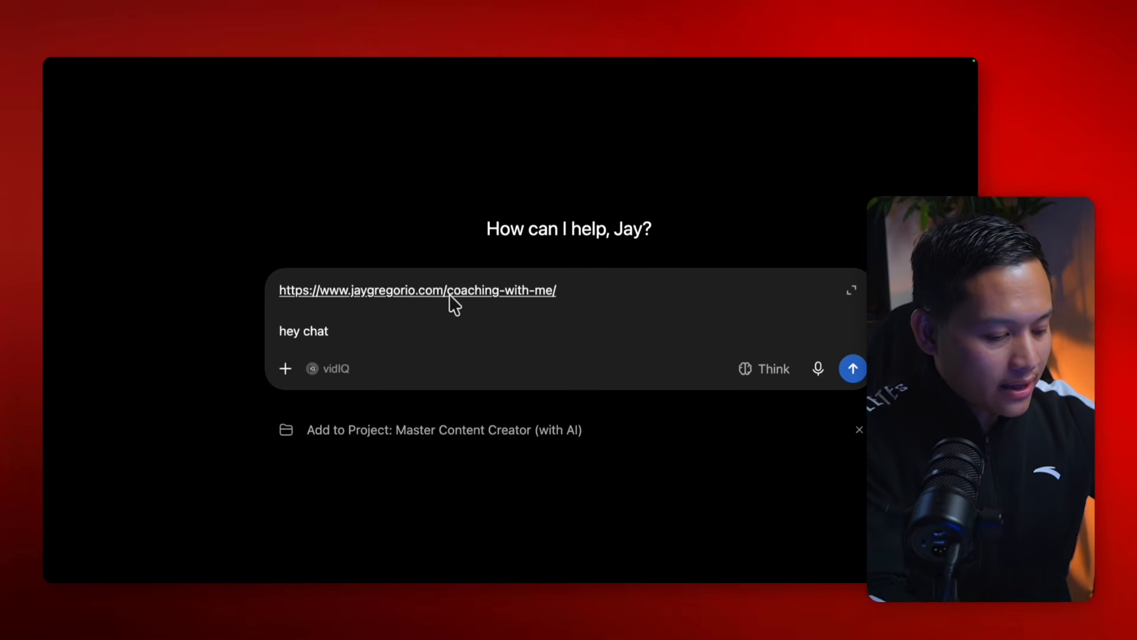
{"action": "type", "text": " i want you t"}
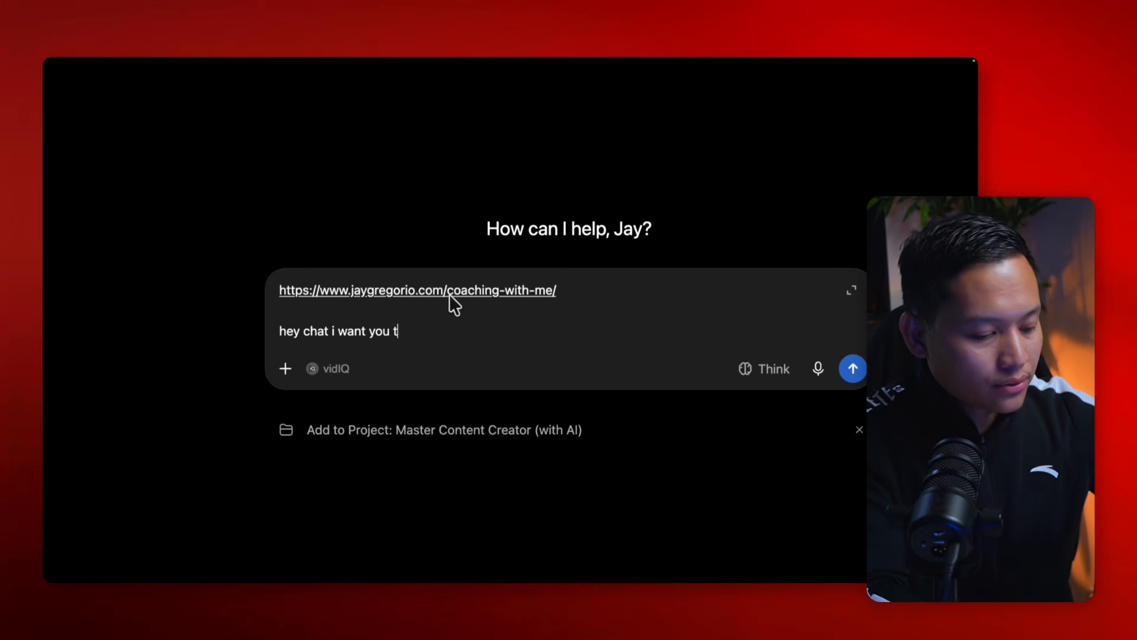
{"action": "type", "text": "o mke"}
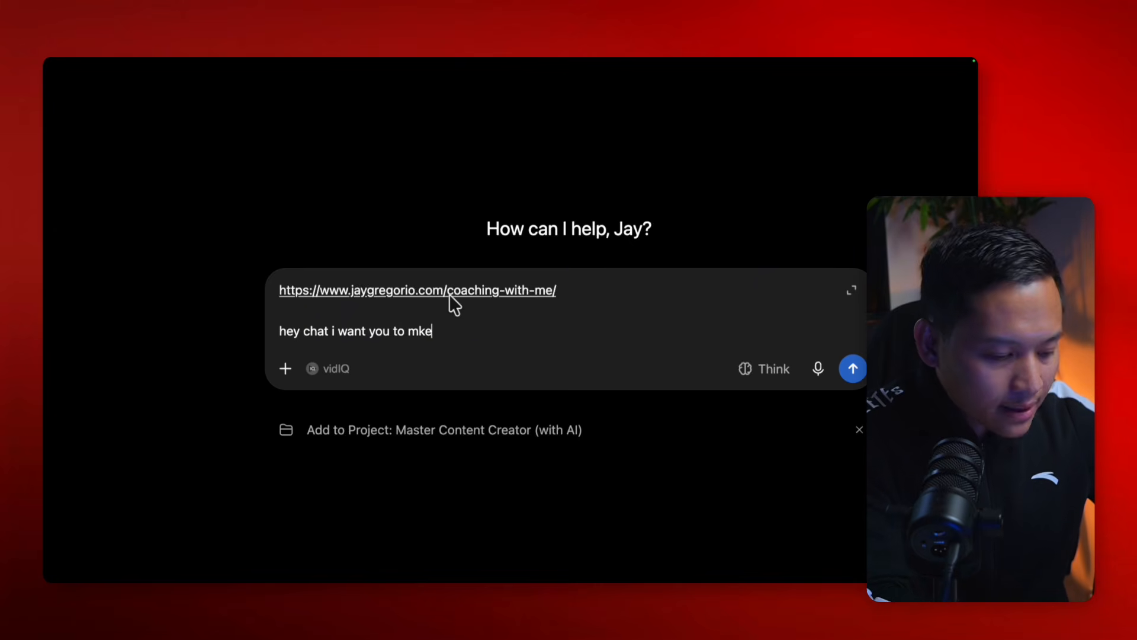
{"action": "key", "text": "BackSpace"}
{"action": "key", "text": "BackSpace"}
{"action": "type", "text": "ake a "}
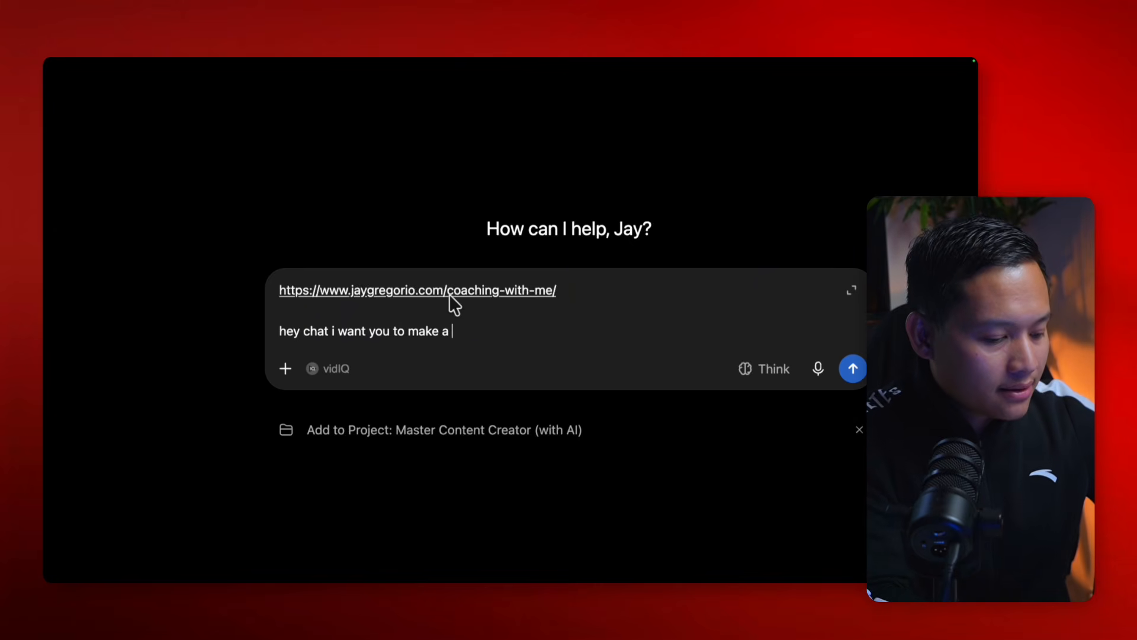
{"action": "type", "text": "3 ad v"}
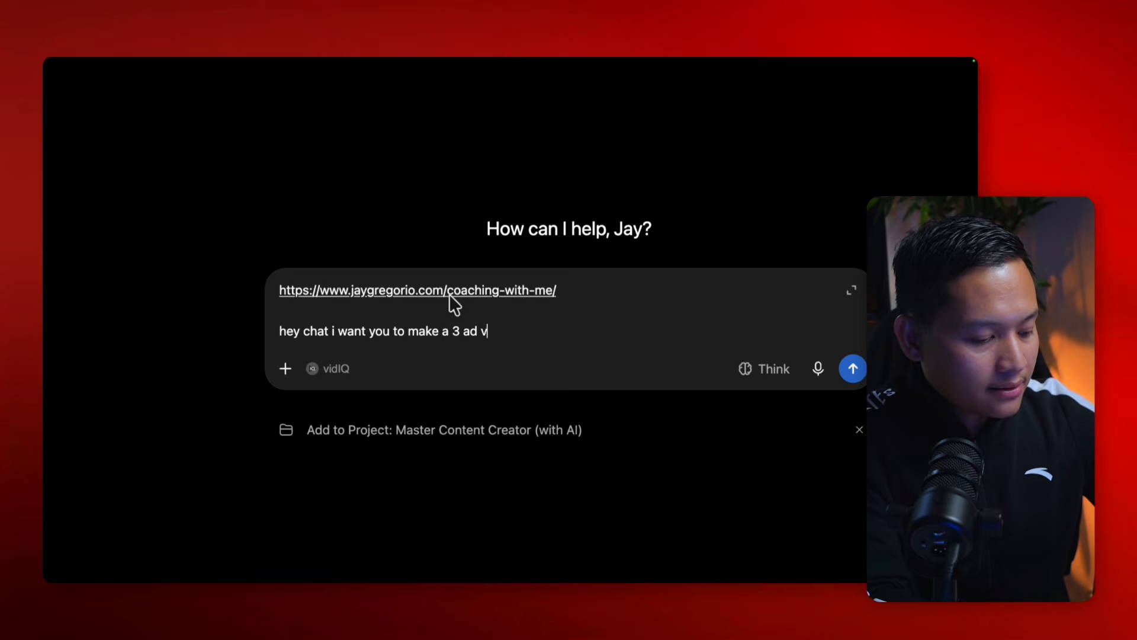
{"action": "type", "text": "ariation"}
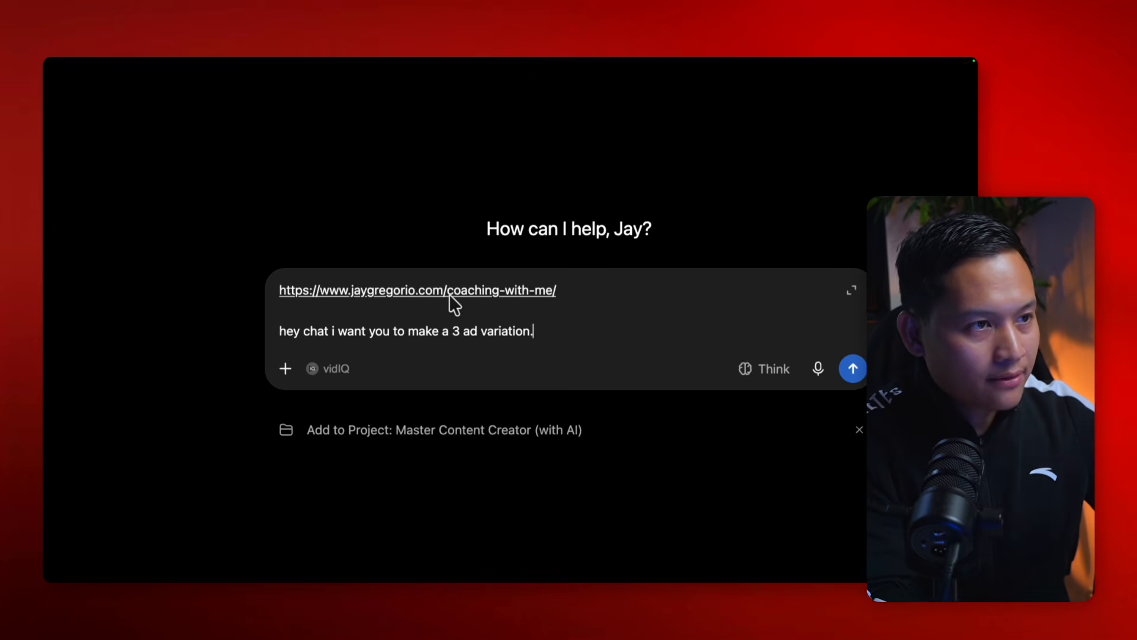
{"action": "type", "text": "."}
{"action": "key", "text": "shift+Return"}
{"action": "key", "text": "shift+Return"}
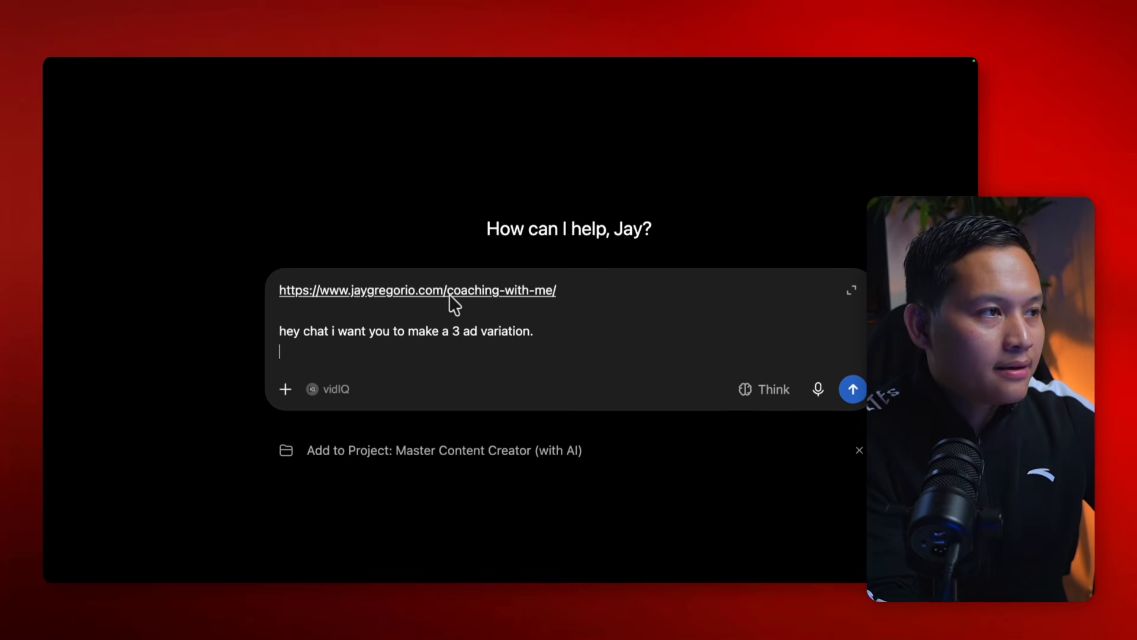
Step: Add the paragraph "target marketing is business owner who run meta ads." to the prompt, followed by a blank line
{"action": "type", "text": "targ"}
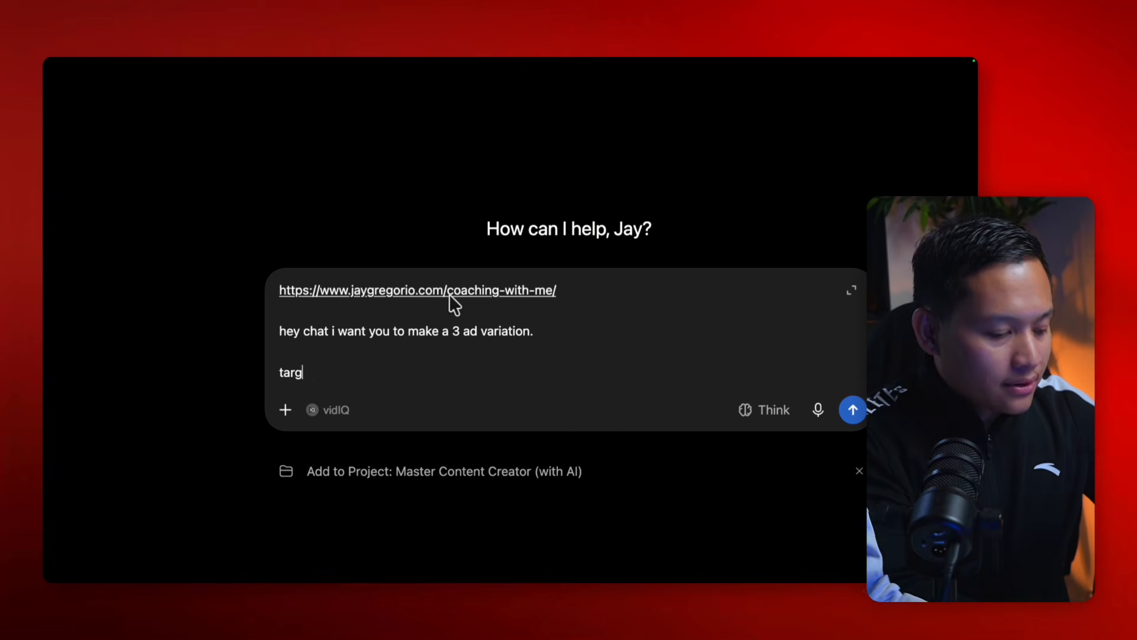
{"action": "type", "text": "et marketig"}
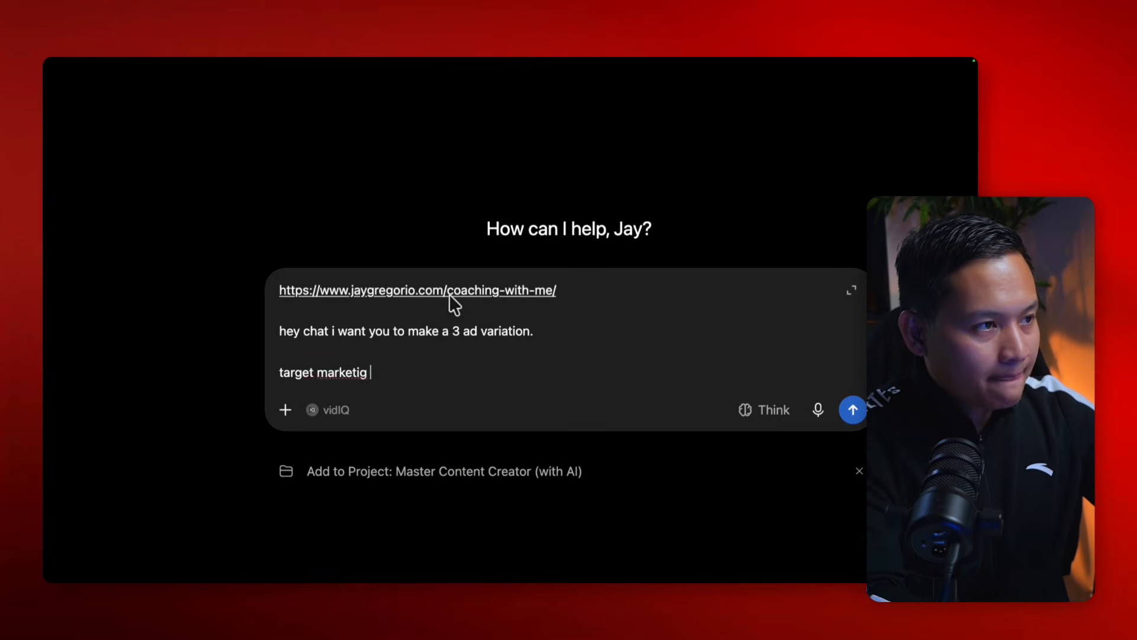
{"action": "key", "text": "BackSpace"}
{"action": "type", "text": "ng is b"}
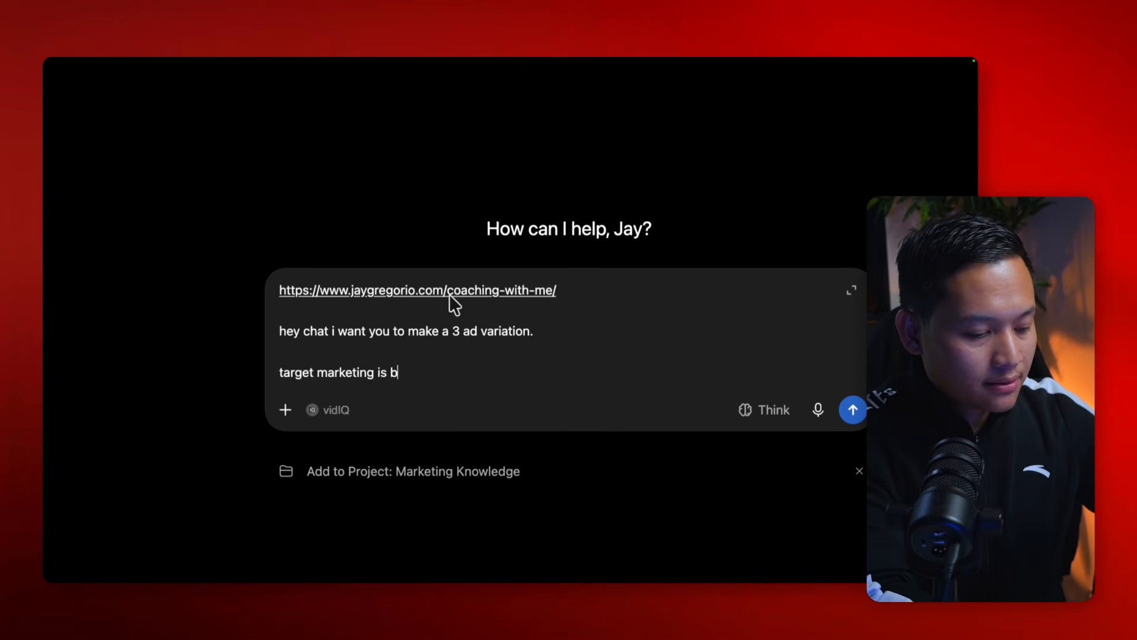
{"action": "type", "text": "usiness "}
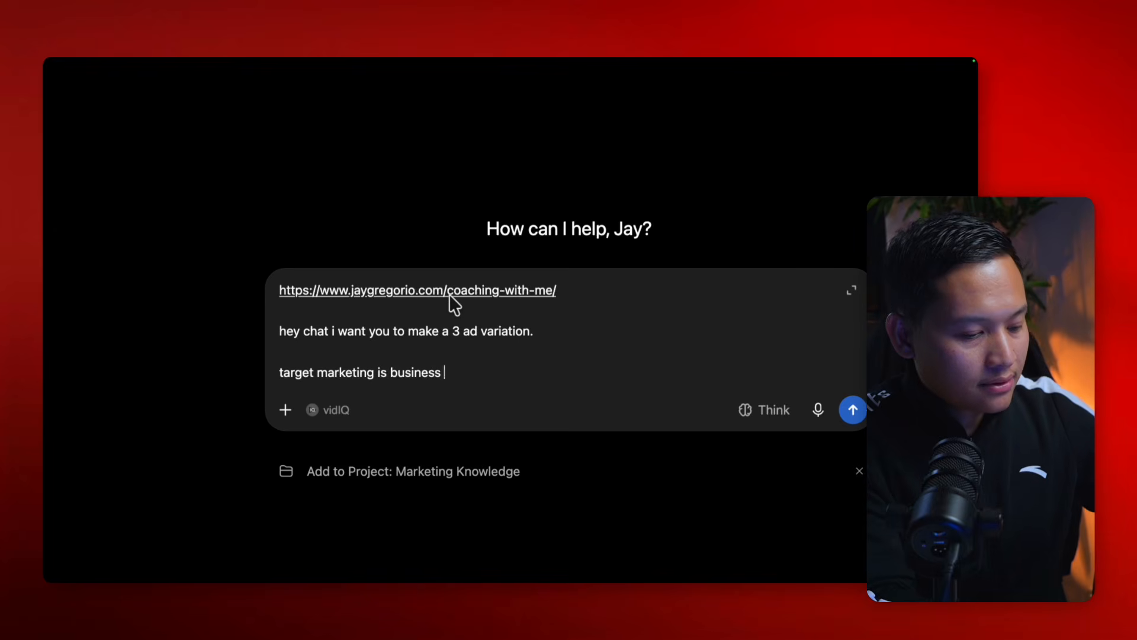
{"action": "type", "text": "owner wh"}
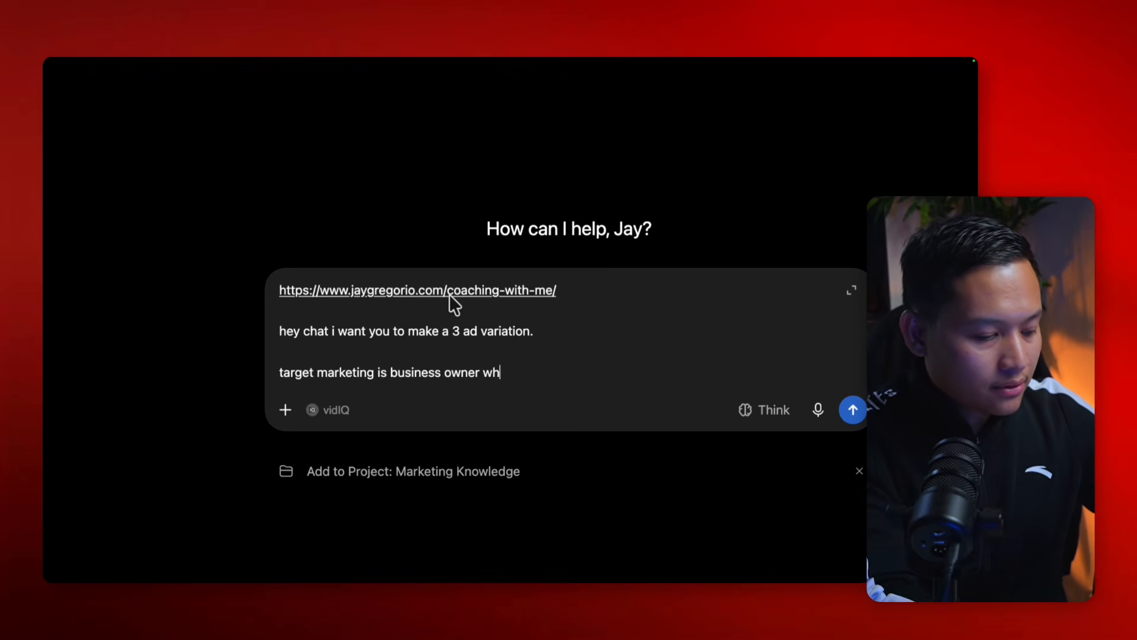
{"action": "type", "text": "o run me"}
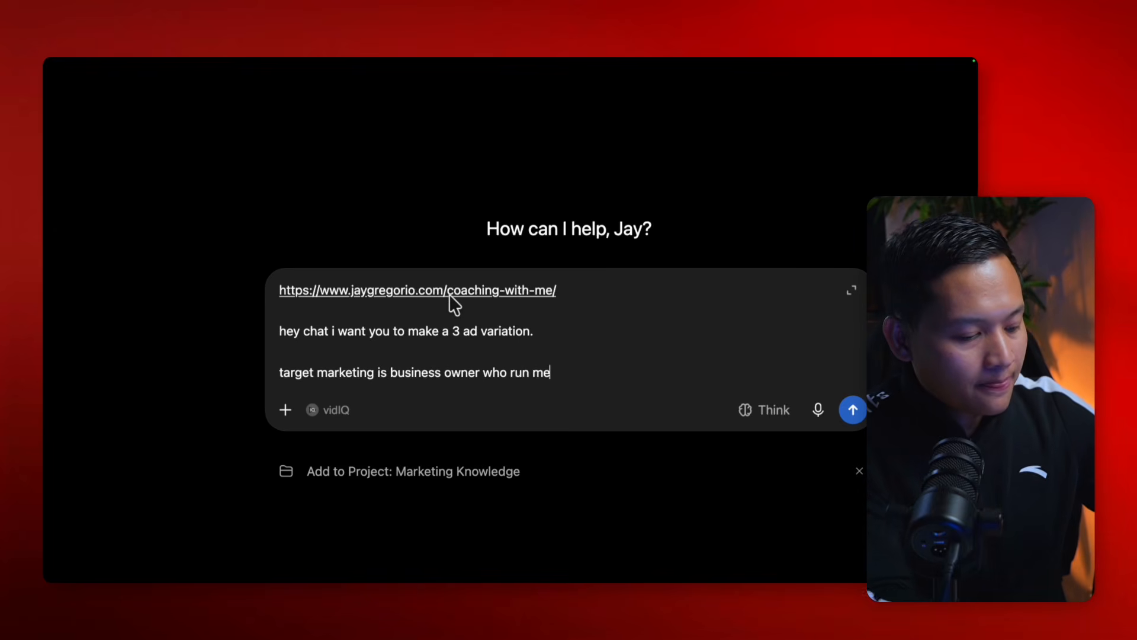
{"action": "type", "text": "ta ads."}
{"action": "key", "text": "shift+Return"}
{"action": "key", "text": "shift+Return"}
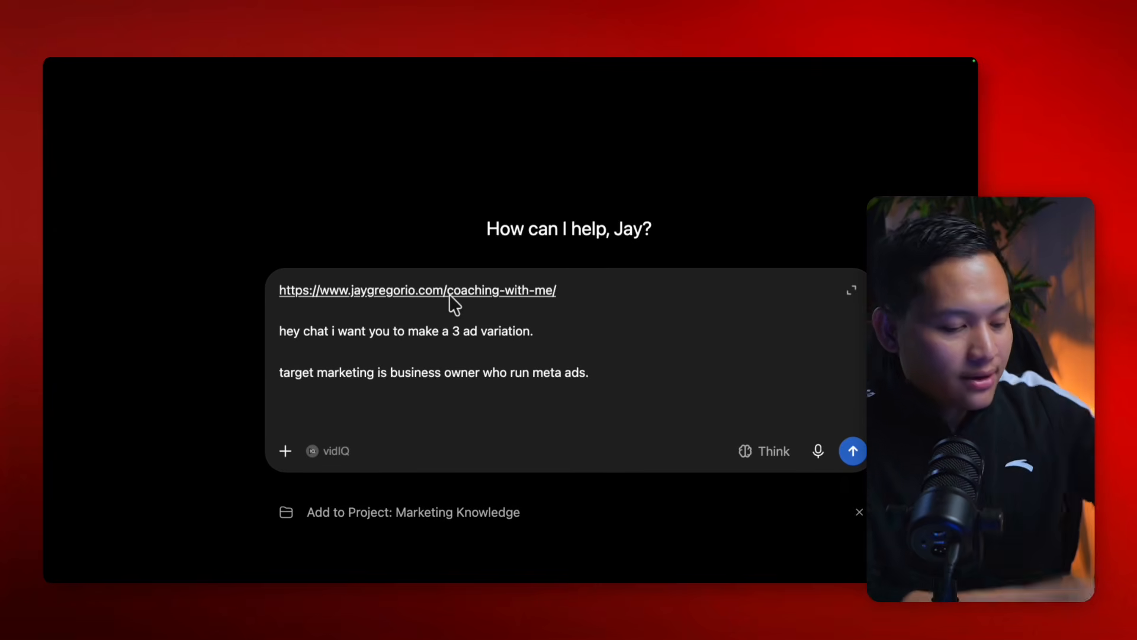
Step: Add the paragraph "provide 3 target persona for each ad variation" to the prompt and submit it
{"action": "type", "text": "provide "}
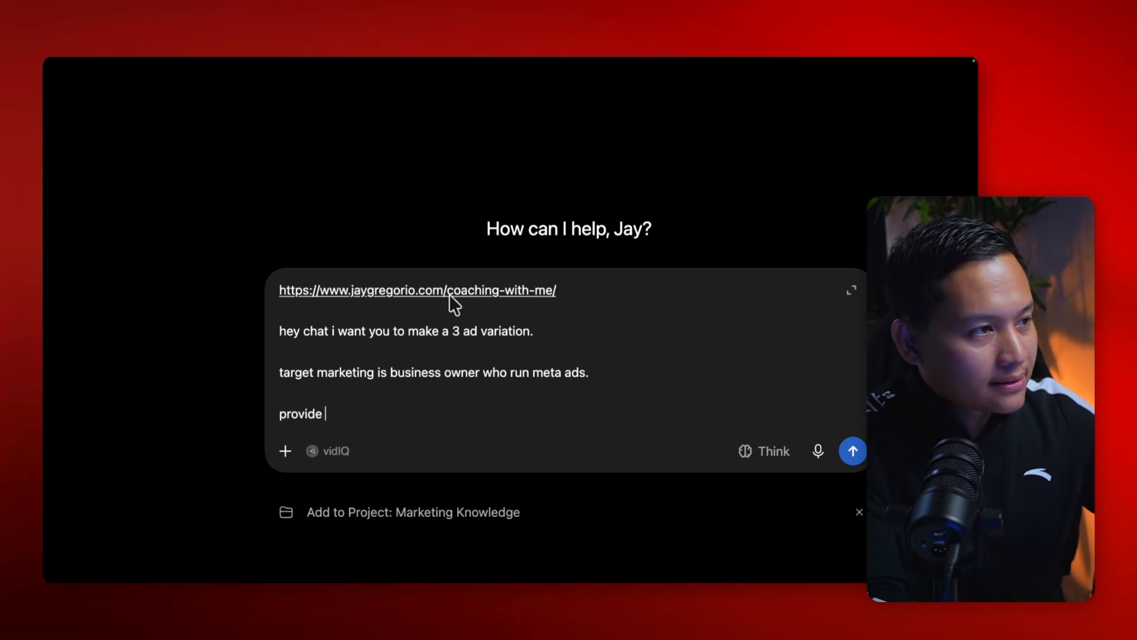
{"action": "type", "text": "3 target"}
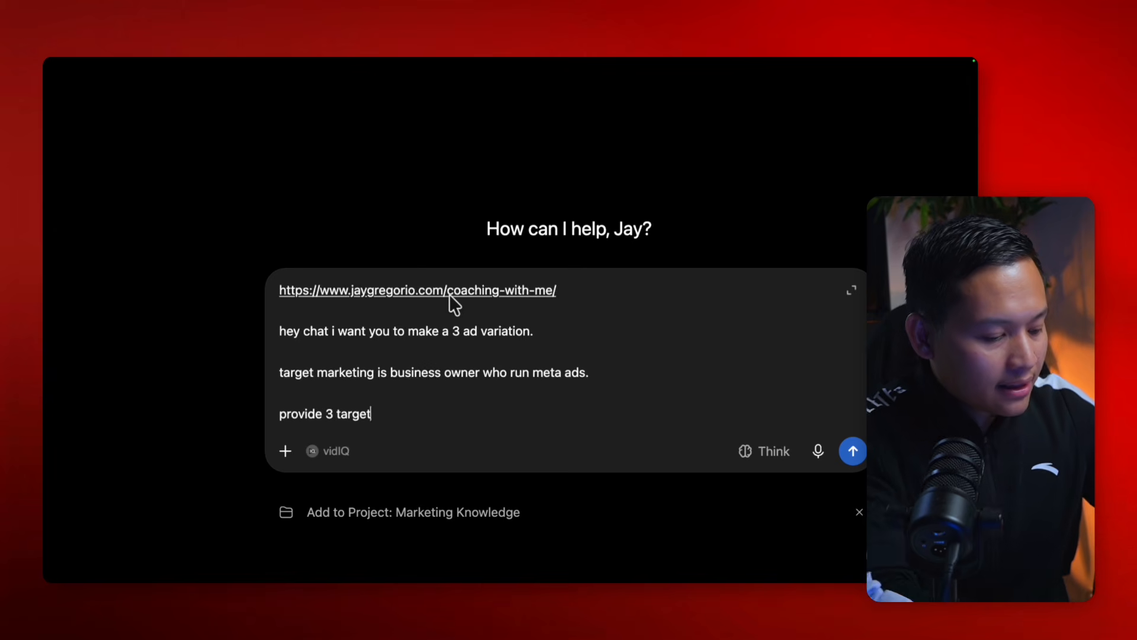
{"action": "type", "text": " persona"}
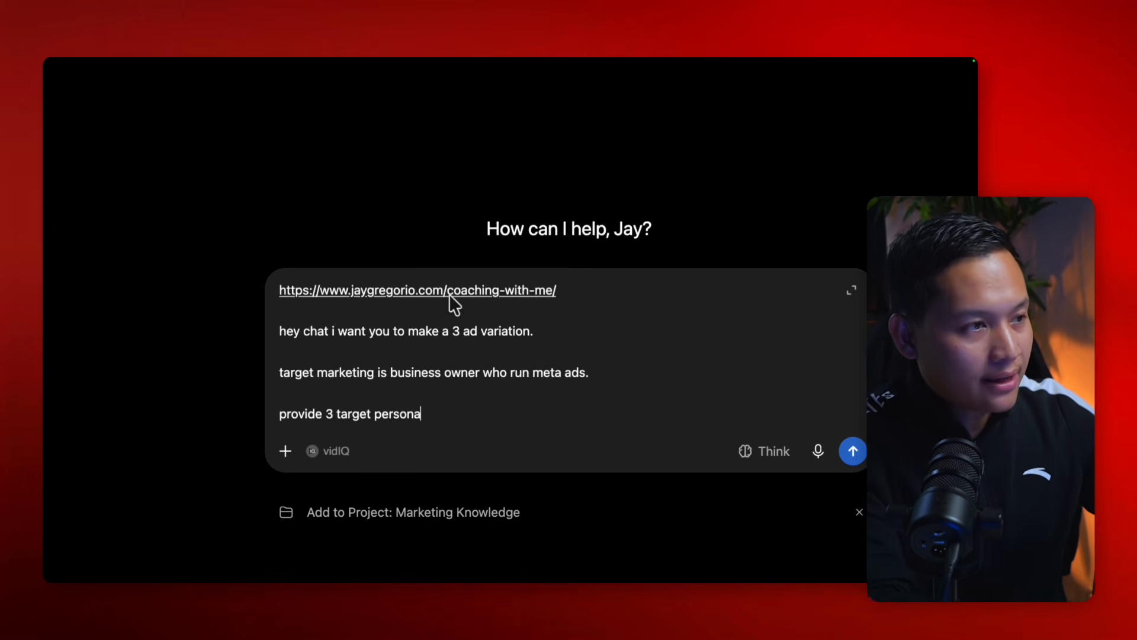
{"action": "type", "text": " for ea"}
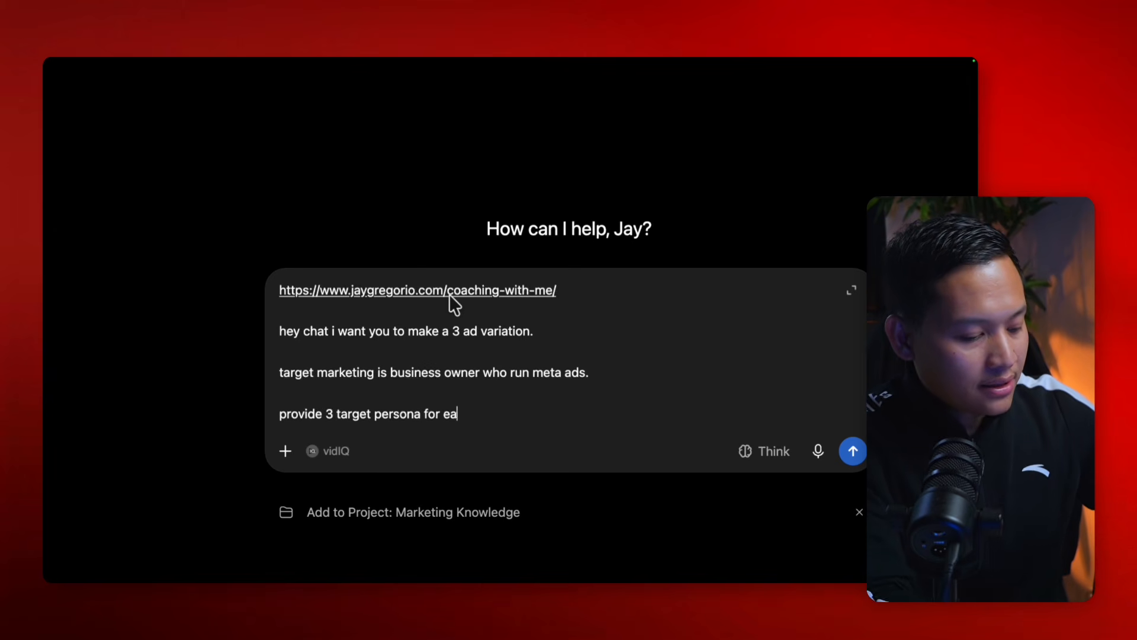
{"action": "type", "text": "ch ad"}
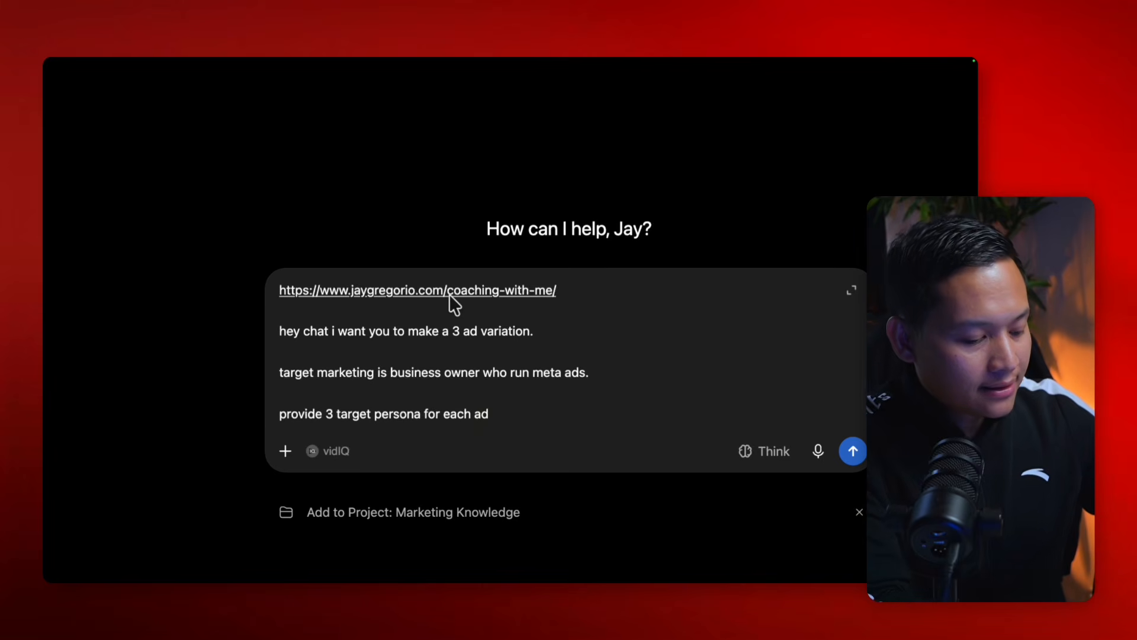
{"action": "type", "text": " variation"}
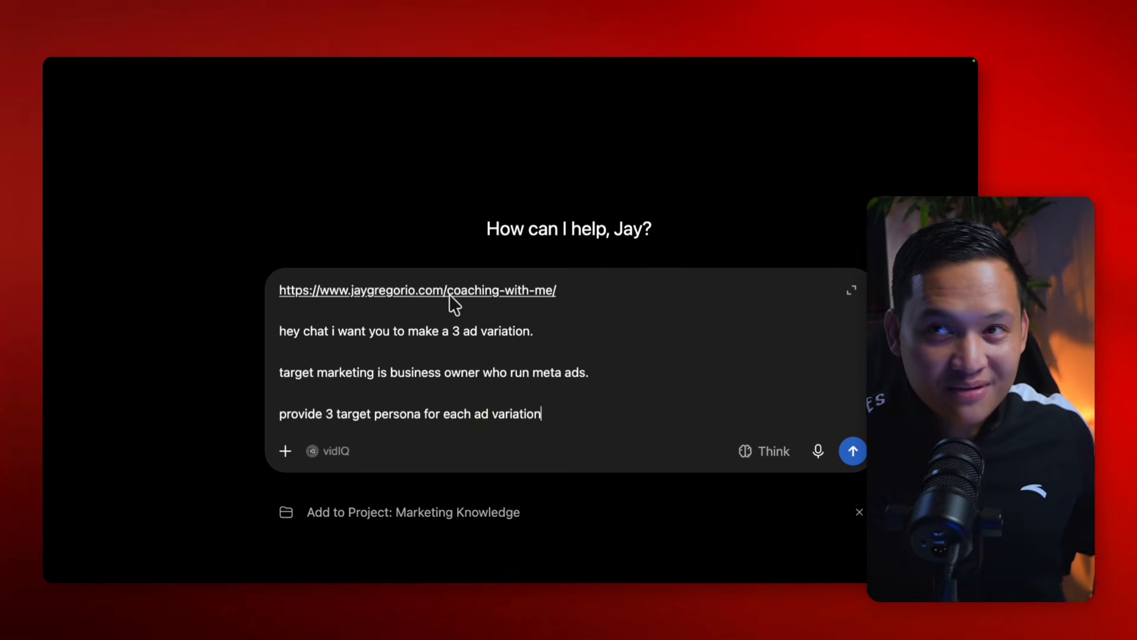
{"action": "left_click", "coordinate": [853, 452]}
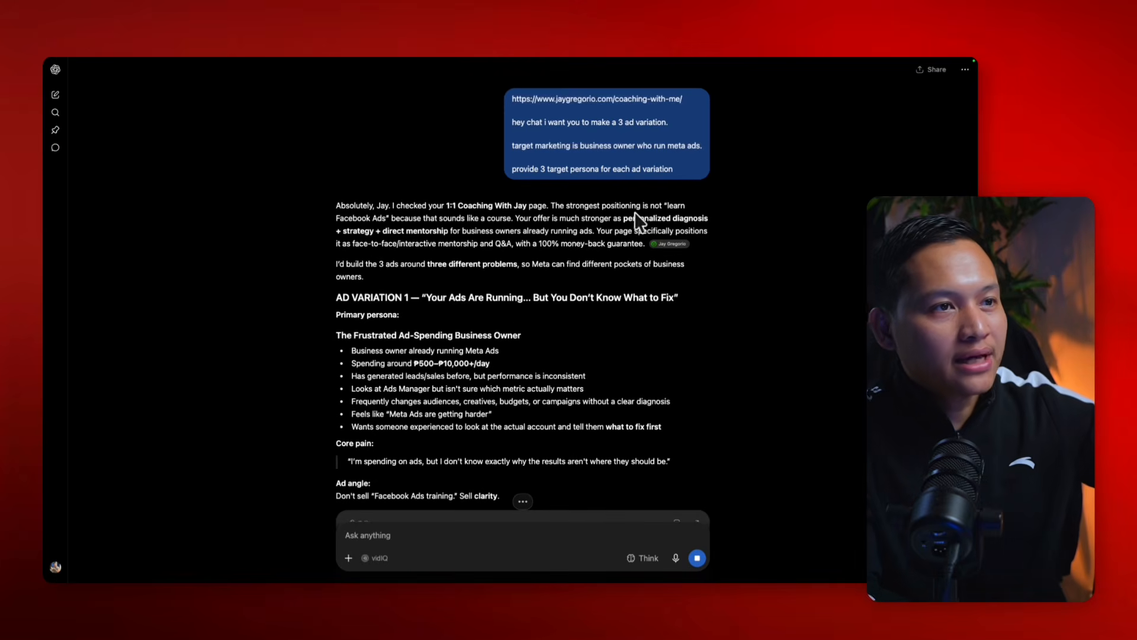
Step: Read through the generated ad variations, their personas, core pains and ad copy, down to the table on testing the three
{"action": "mouse_move", "coordinate": [674, 243]}
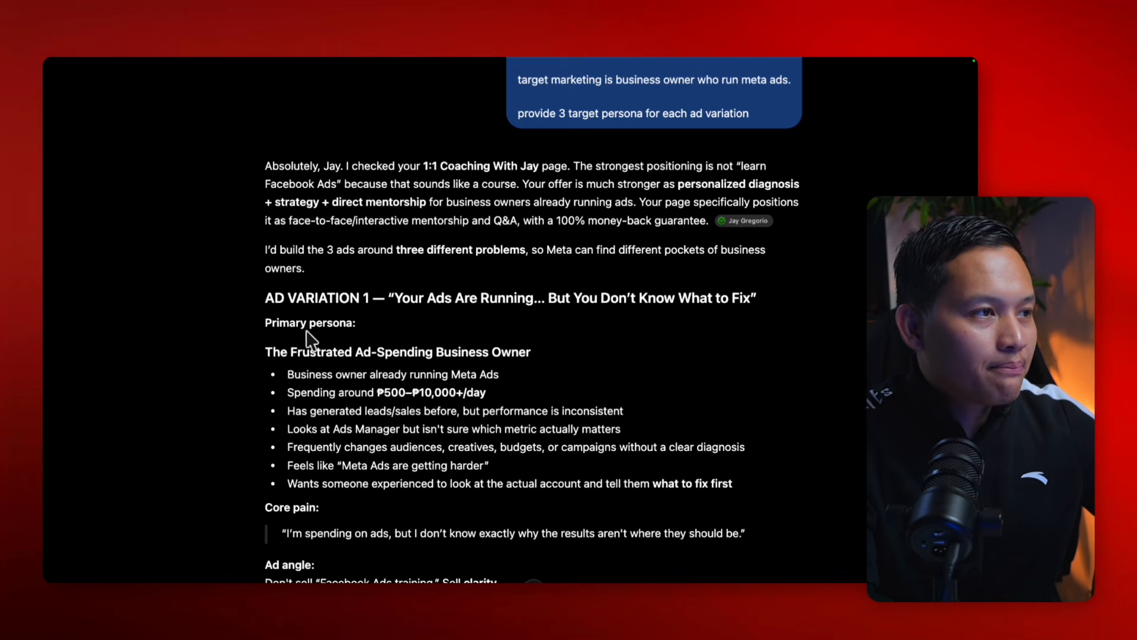
{"action": "scroll", "coordinate": [310, 339], "scroll_direction": "down", "scroll_amount": 1}
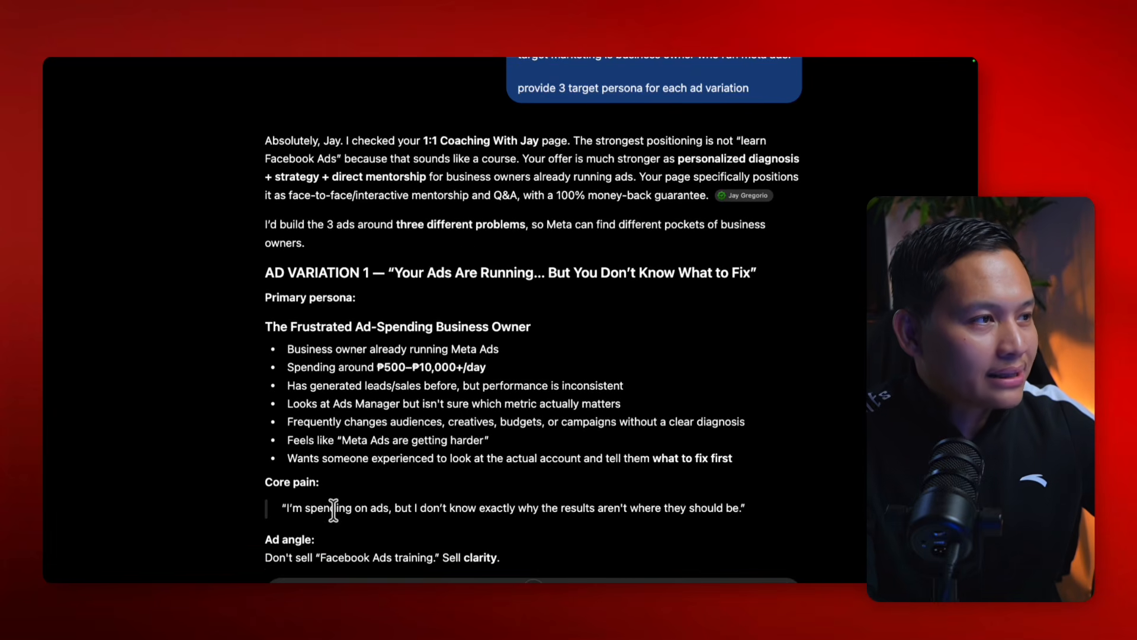
{"action": "scroll", "coordinate": [352, 453], "scroll_direction": "down", "scroll_amount": 1}
{"action": "scroll", "coordinate": [349, 444], "scroll_direction": "down", "scroll_amount": 3}
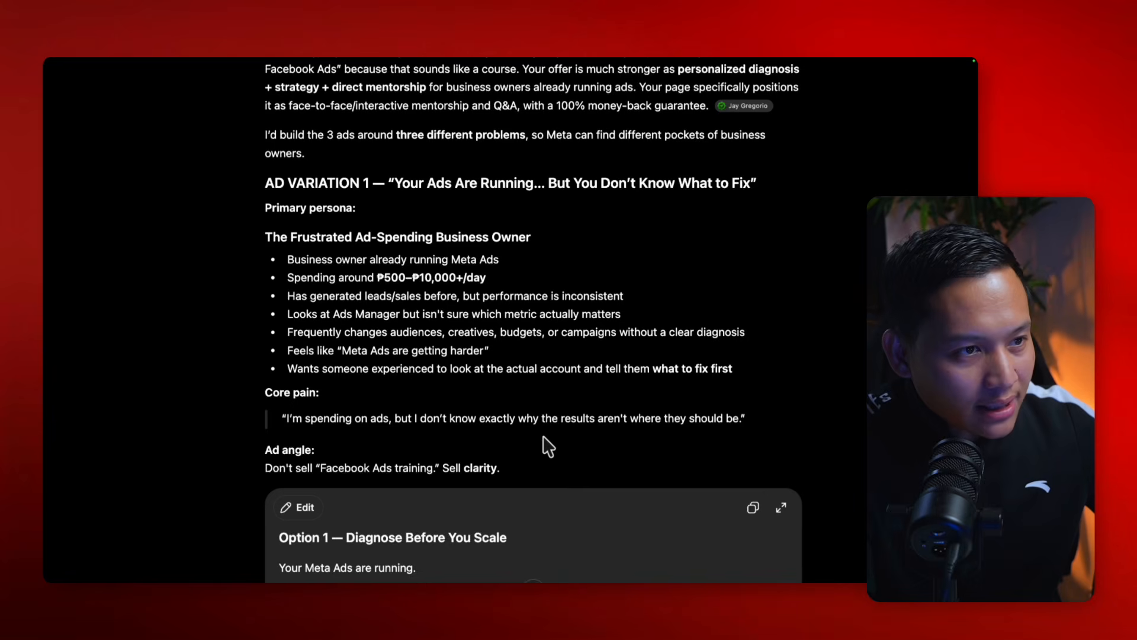
{"action": "scroll", "coordinate": [549, 447], "scroll_direction": "down", "scroll_amount": 5}
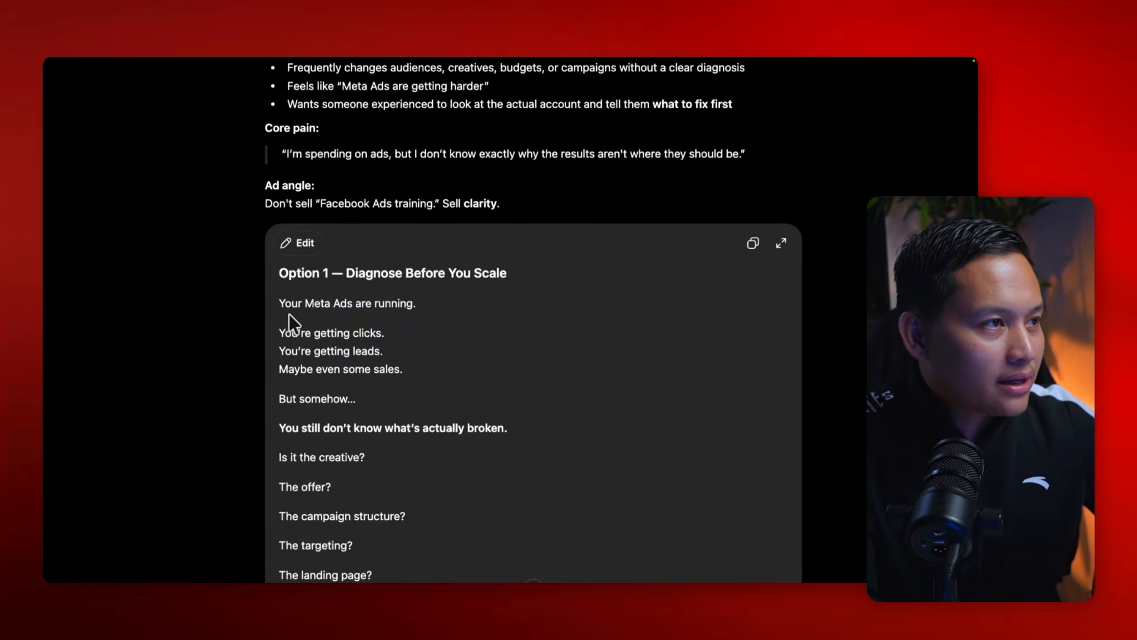
{"action": "left_click_drag", "start_coordinate": [280, 303], "coordinate": [380, 325]}
{"action": "scroll", "coordinate": [380, 325], "scroll_direction": "down", "scroll_amount": 9}
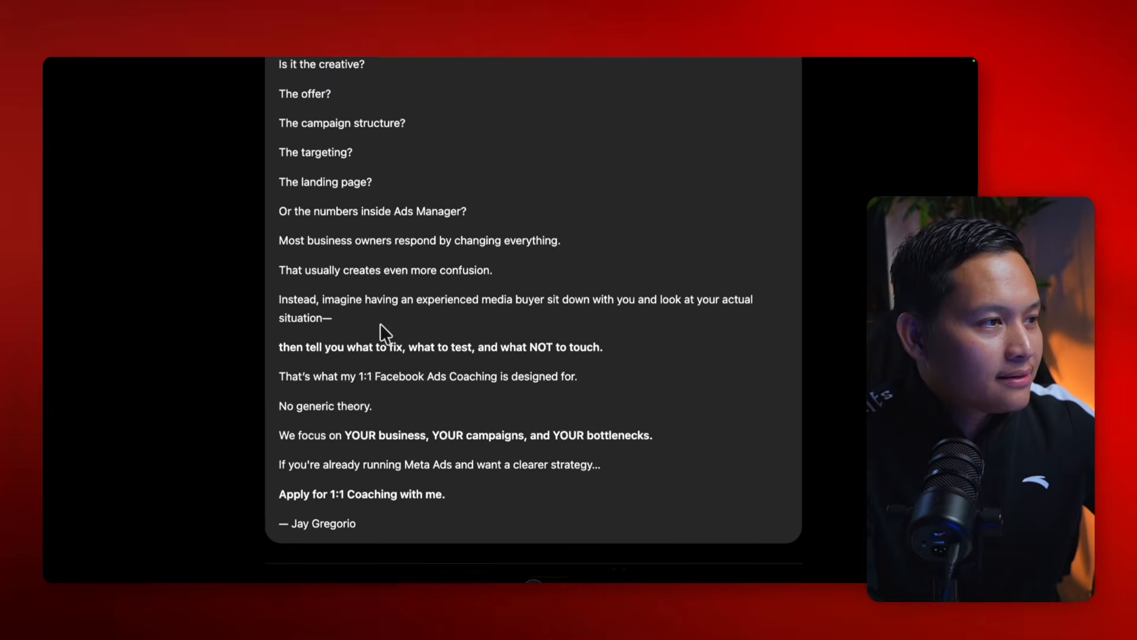
{"action": "scroll", "coordinate": [380, 325], "scroll_direction": "down", "scroll_amount": 20}
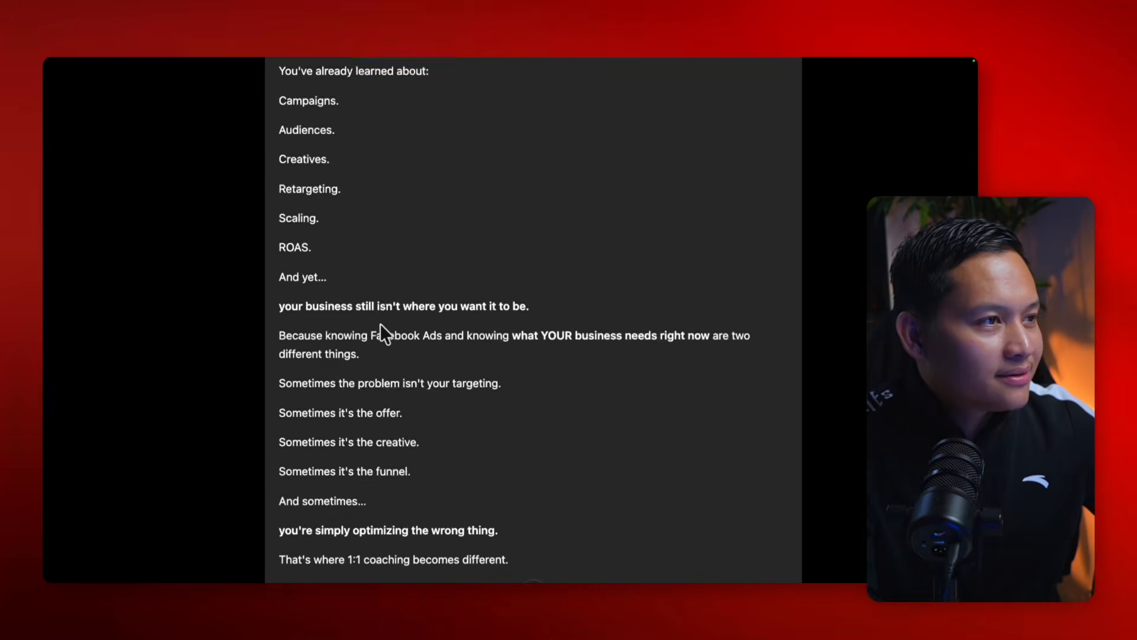
{"action": "scroll", "coordinate": [380, 324], "scroll_direction": "down", "scroll_amount": 7}
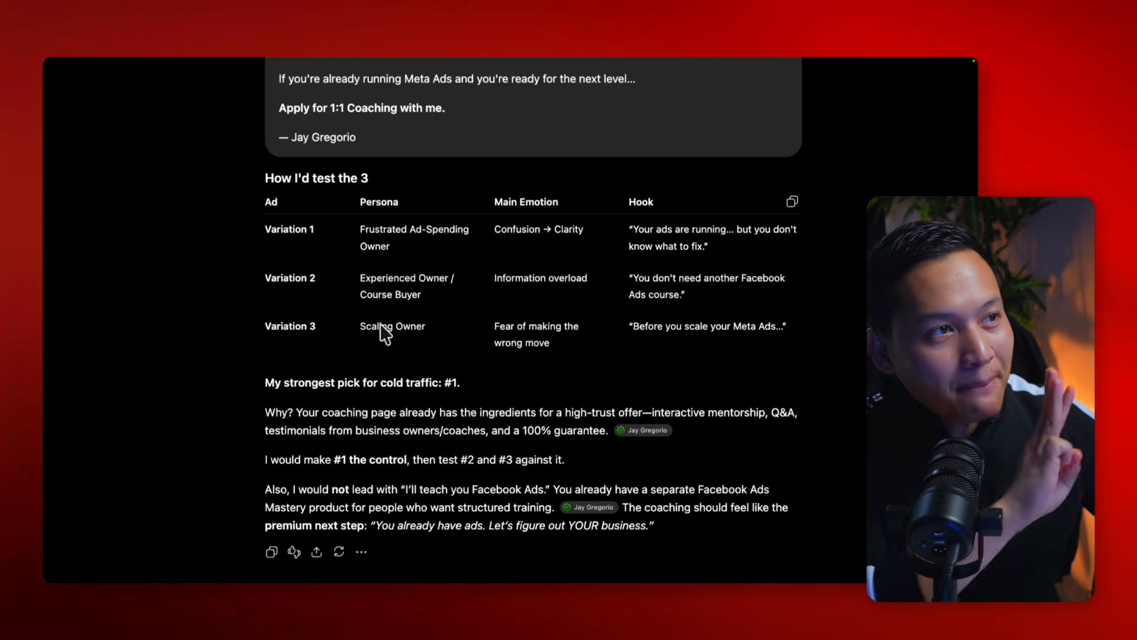
{"action": "left_click", "coordinate": [301, 226]}
{"action": "triple_click", "coordinate": [300, 226]}
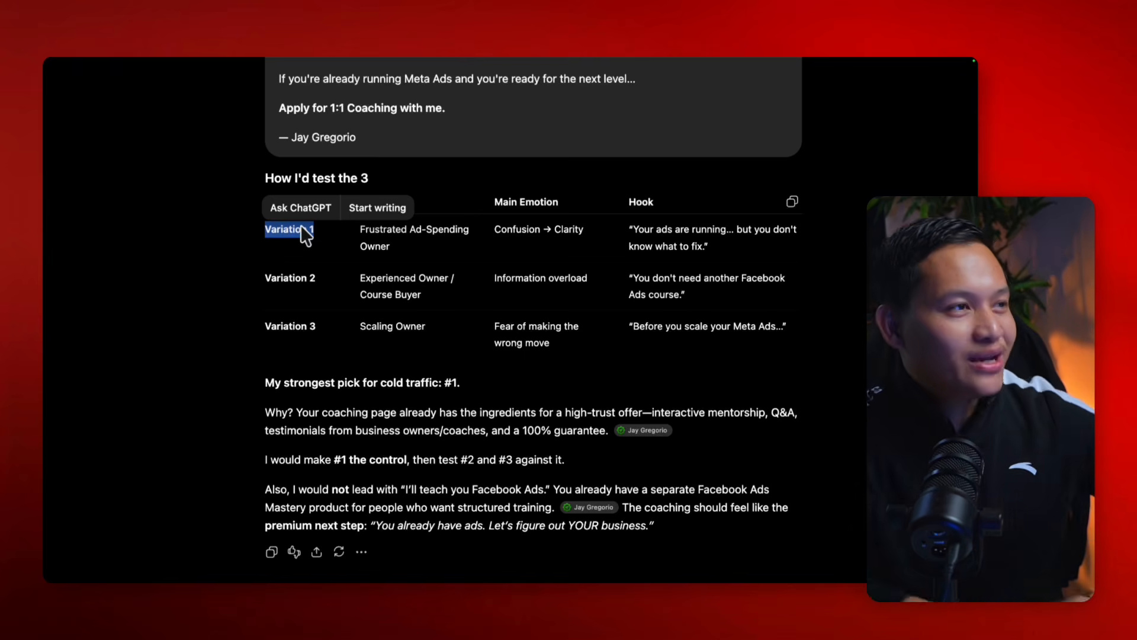
{"action": "left_click", "coordinate": [294, 268]}
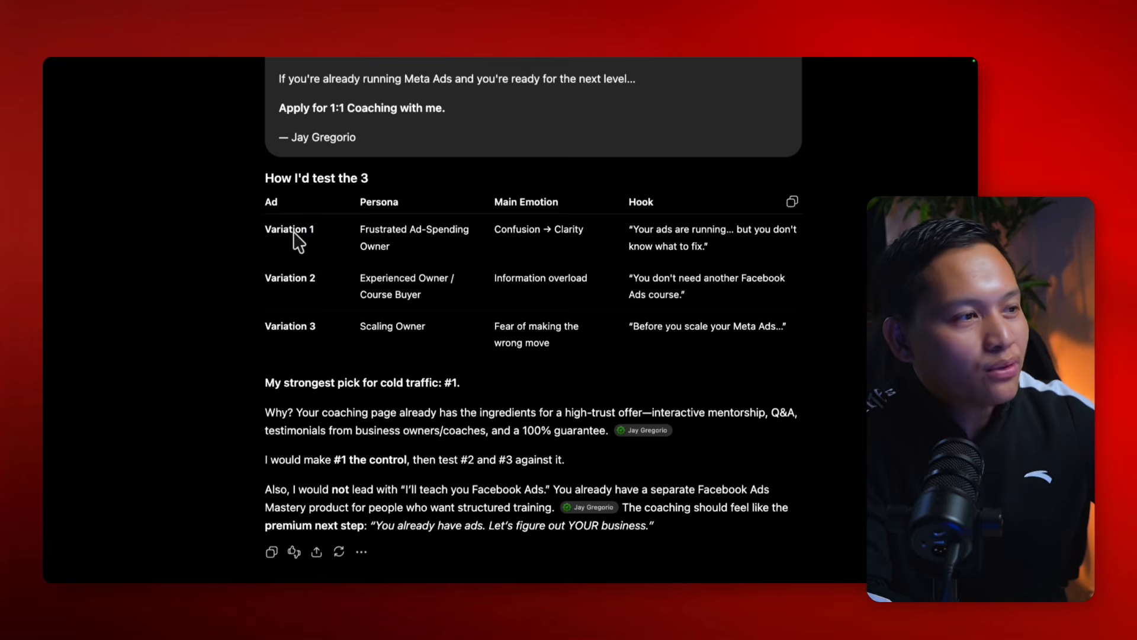
Step: Look back over the copy and personas of ad variations 3 and 2, and return to the end of the response
{"action": "scroll", "coordinate": [295, 232], "scroll_direction": "up", "scroll_amount": 1}
{"action": "scroll", "coordinate": [293, 232], "scroll_direction": "up", "scroll_amount": 7}
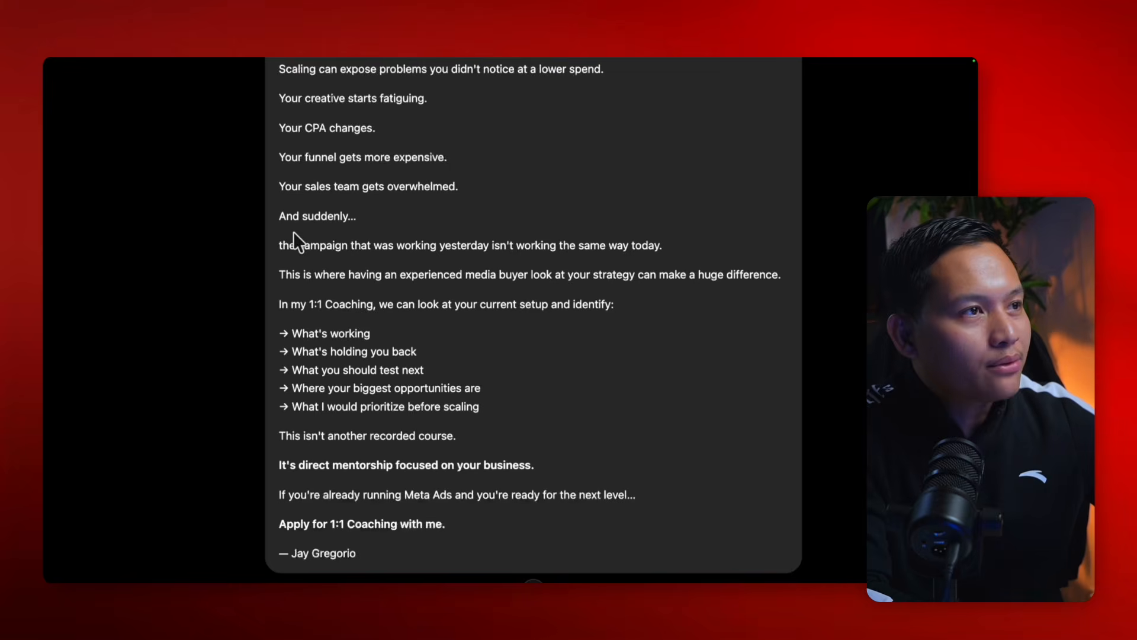
{"action": "scroll", "coordinate": [294, 232], "scroll_direction": "up", "scroll_amount": 8}
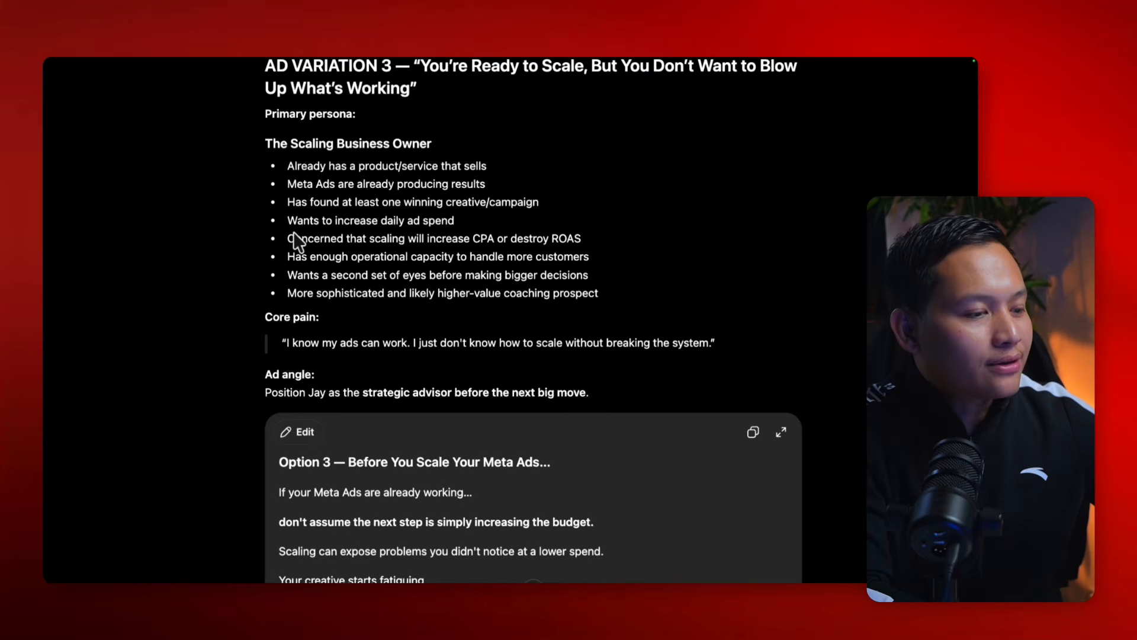
{"action": "scroll", "coordinate": [293, 233], "scroll_direction": "up", "scroll_amount": 15}
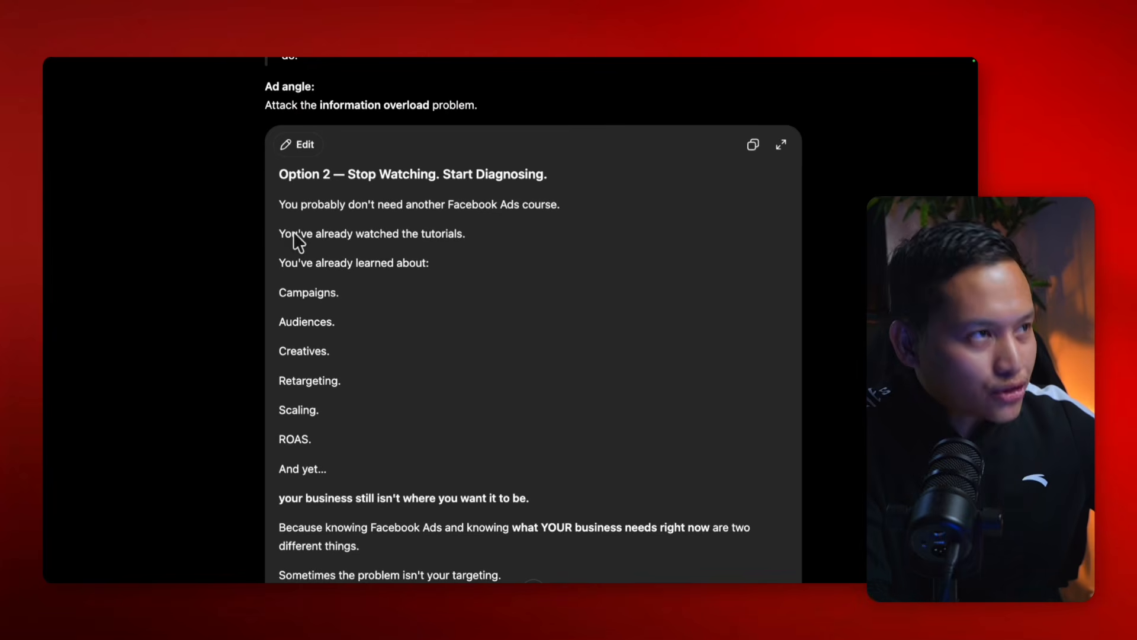
{"action": "scroll", "coordinate": [293, 232], "scroll_direction": "up", "scroll_amount": 2}
{"action": "scroll", "coordinate": [294, 233], "scroll_direction": "down", "scroll_amount": 20}
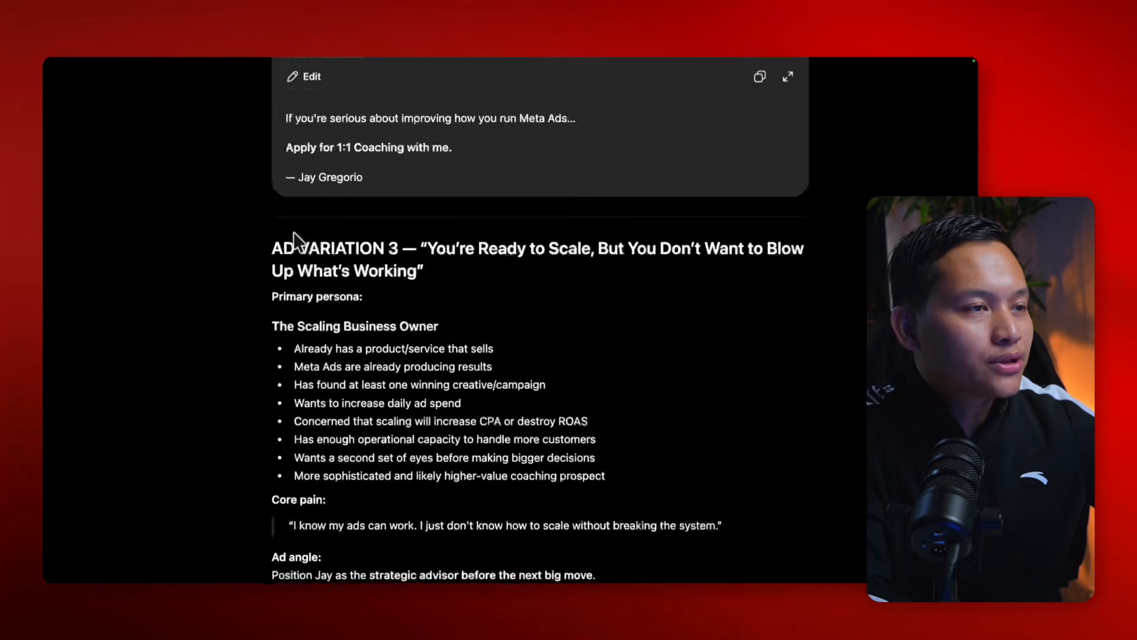
{"action": "scroll", "coordinate": [293, 232], "scroll_direction": "down", "scroll_amount": 15}
{"action": "scroll", "coordinate": [293, 264], "scroll_direction": "up", "scroll_amount": 1}
{"action": "scroll", "coordinate": [300, 411], "scroll_direction": "down", "scroll_amount": 4}
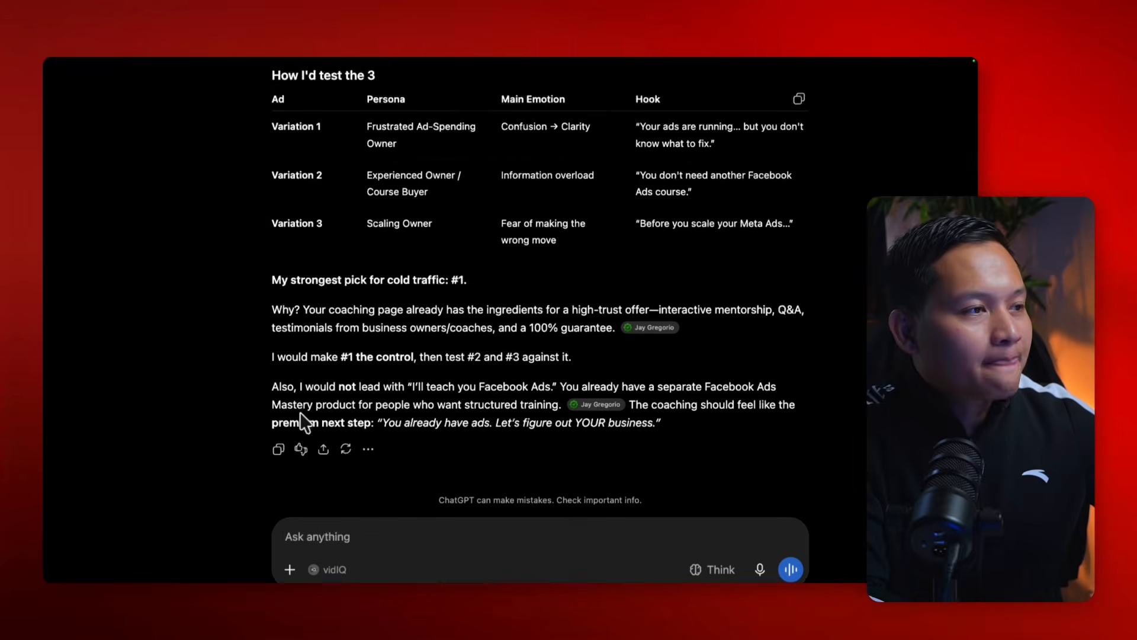
Step: Write the follow-up prompt "WRITE A HIGH CONPELLING AND ENGAGING HOOK FOR EACH AD VARIATION."
{"action": "scroll", "coordinate": [300, 411], "scroll_direction": "down", "scroll_amount": 1}
{"action": "left_click", "coordinate": [318, 521]}
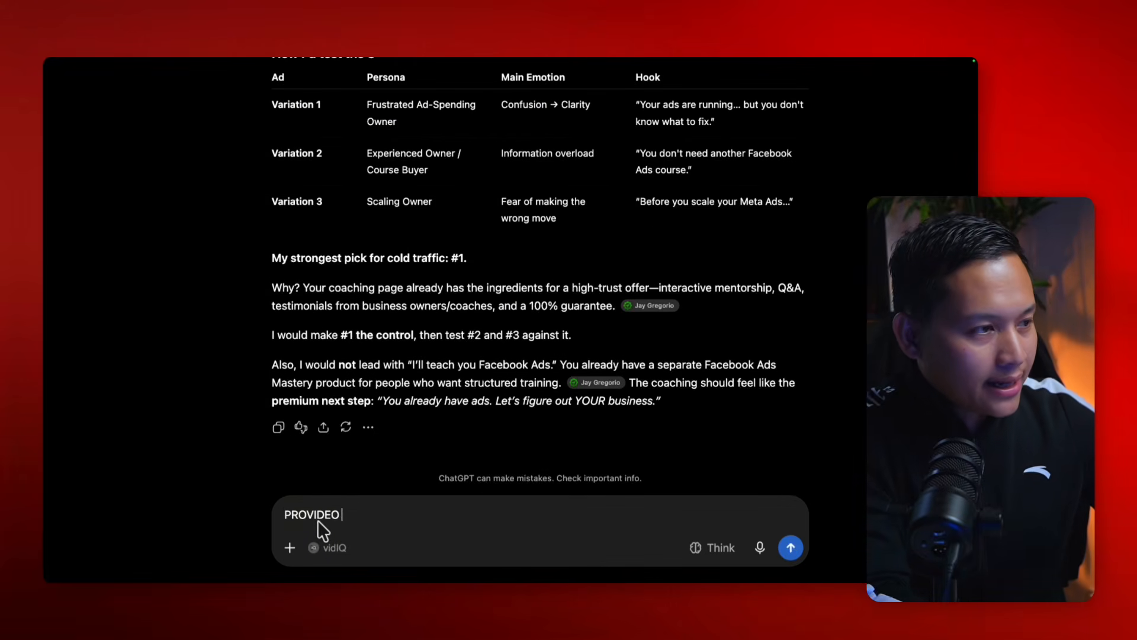
{"action": "type", "text": "PROVIDE"}
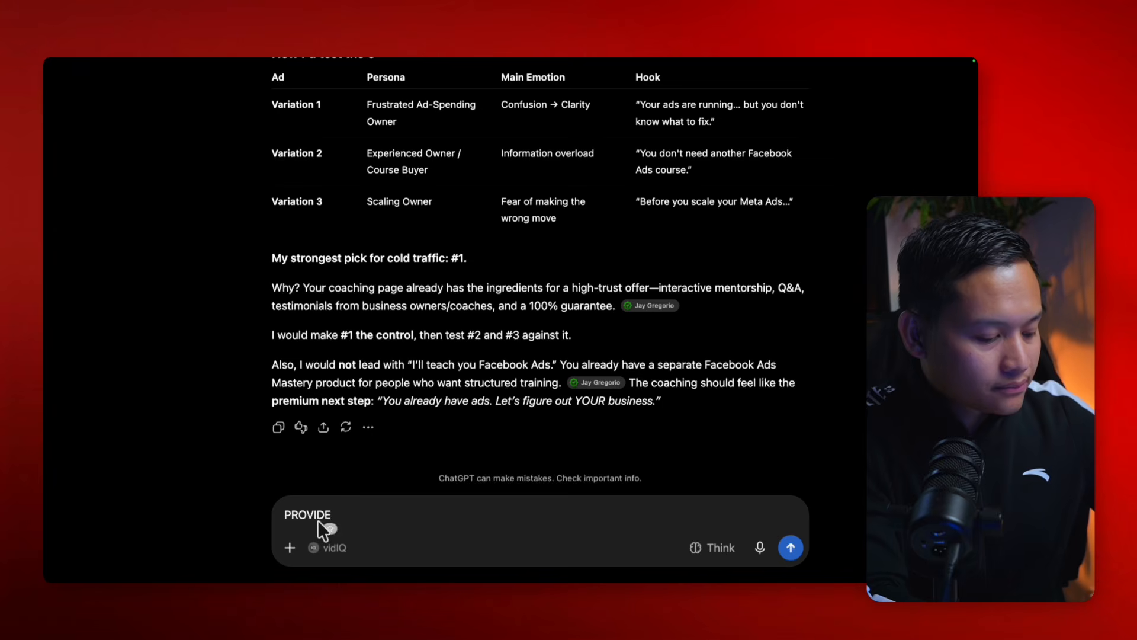
{"action": "double_click", "coordinate": [318, 520]}
{"action": "type", "text": "WRITE"}
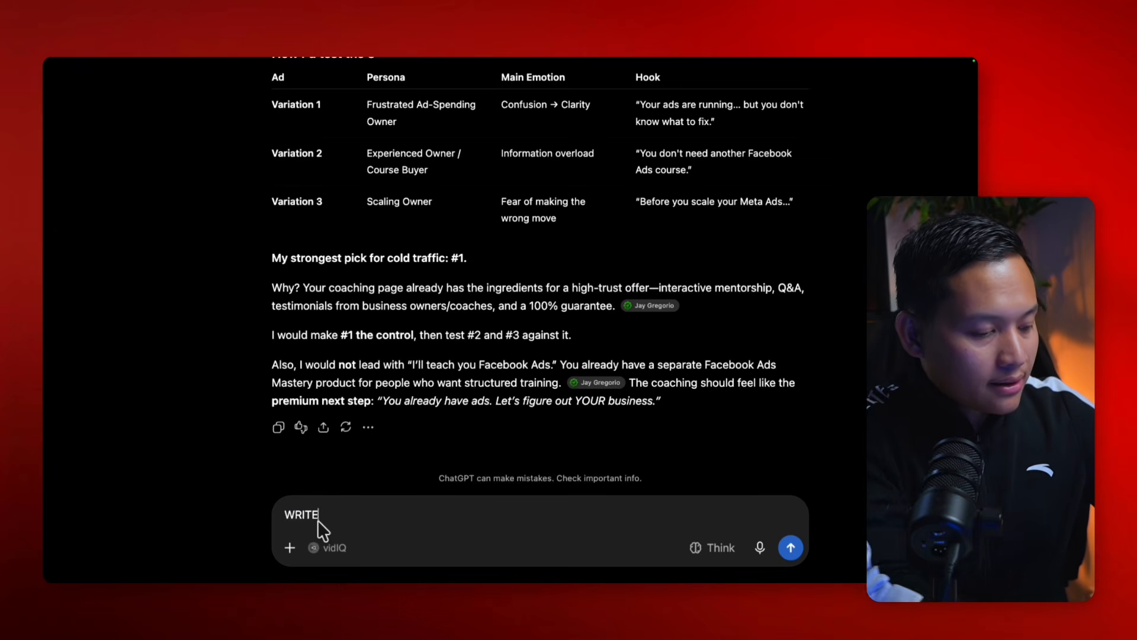
{"action": "type", "text": " A HIGH"}
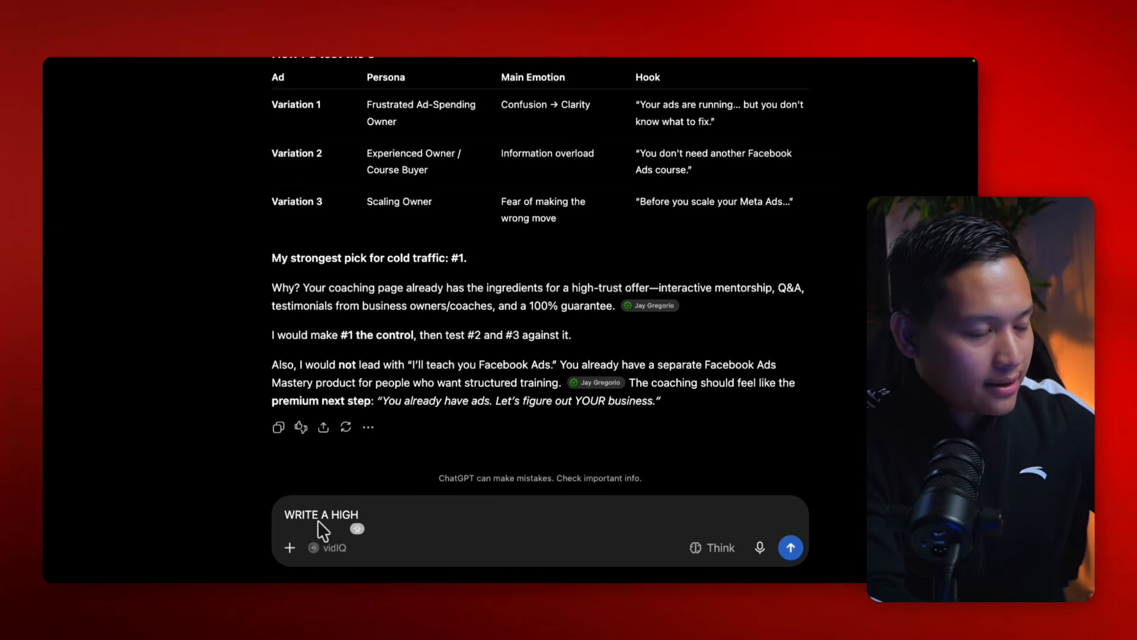
{"action": "type", "text": " CO"}
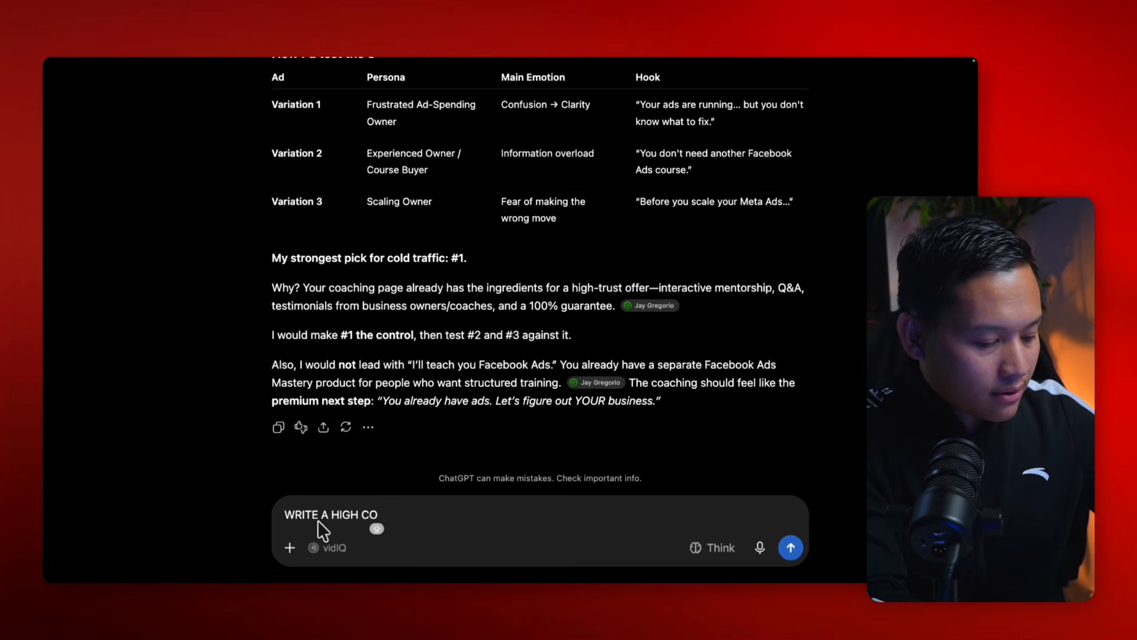
{"action": "type", "text": "NPELLING AND"}
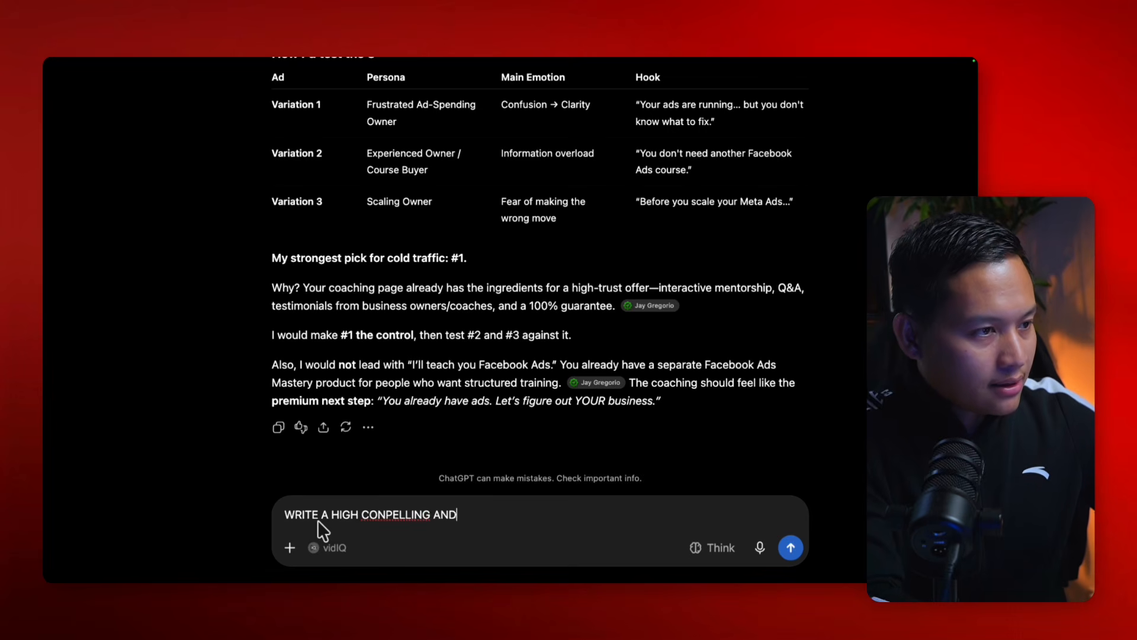
{"action": "type", "text": " ENGAGING "}
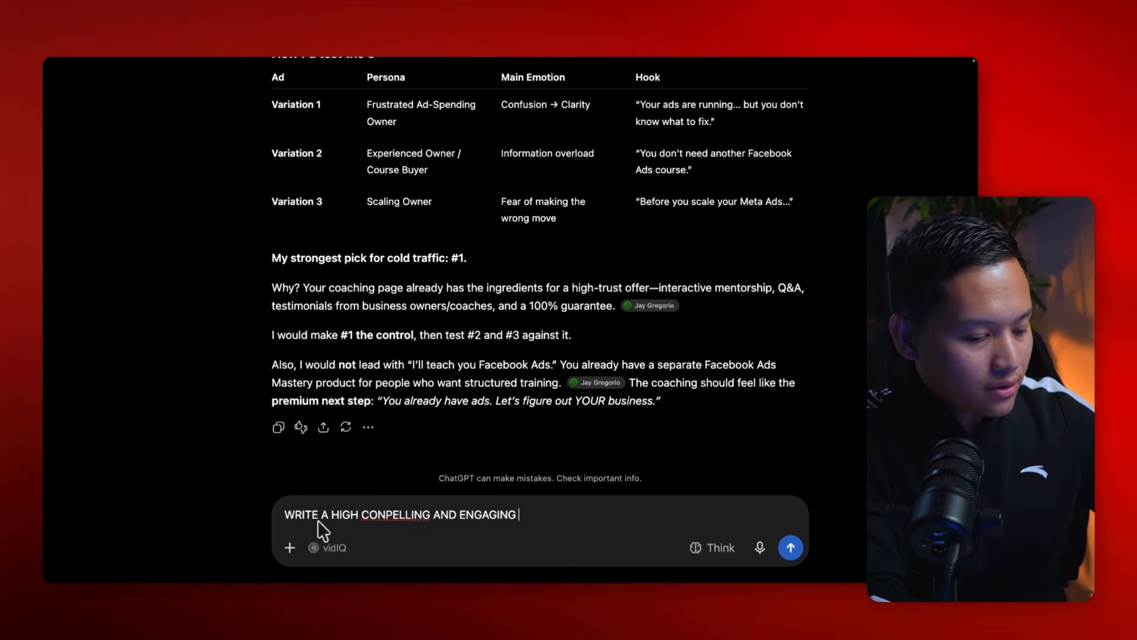
{"action": "type", "text": "HOOK FOR EAC"}
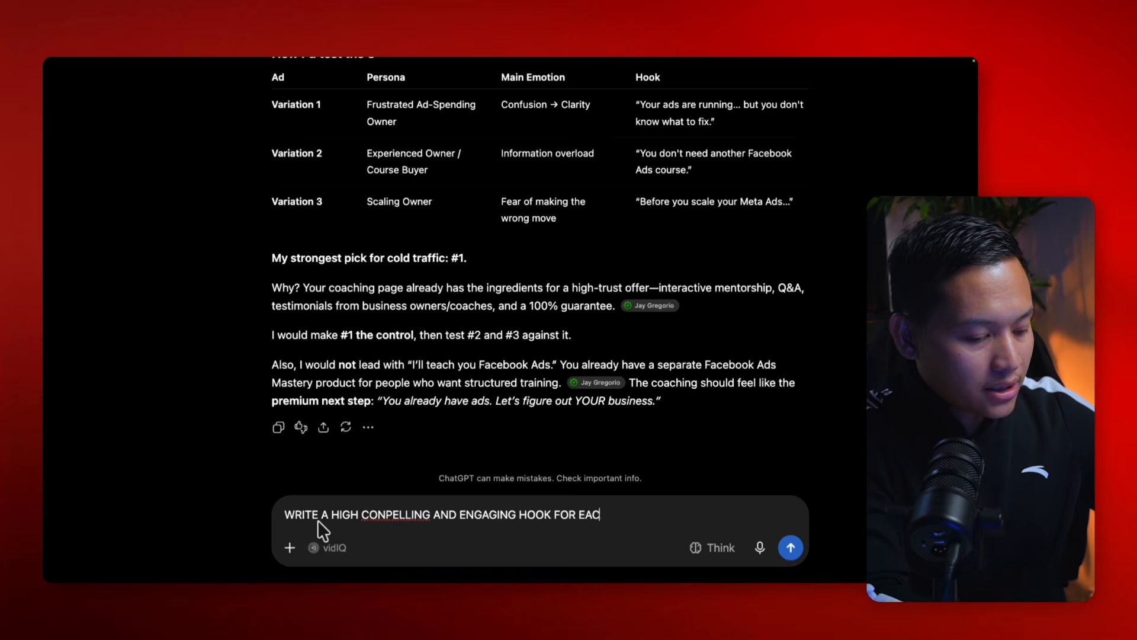
{"action": "type", "text": "H AD VARI"}
{"action": "key", "text": "BackSpace"}
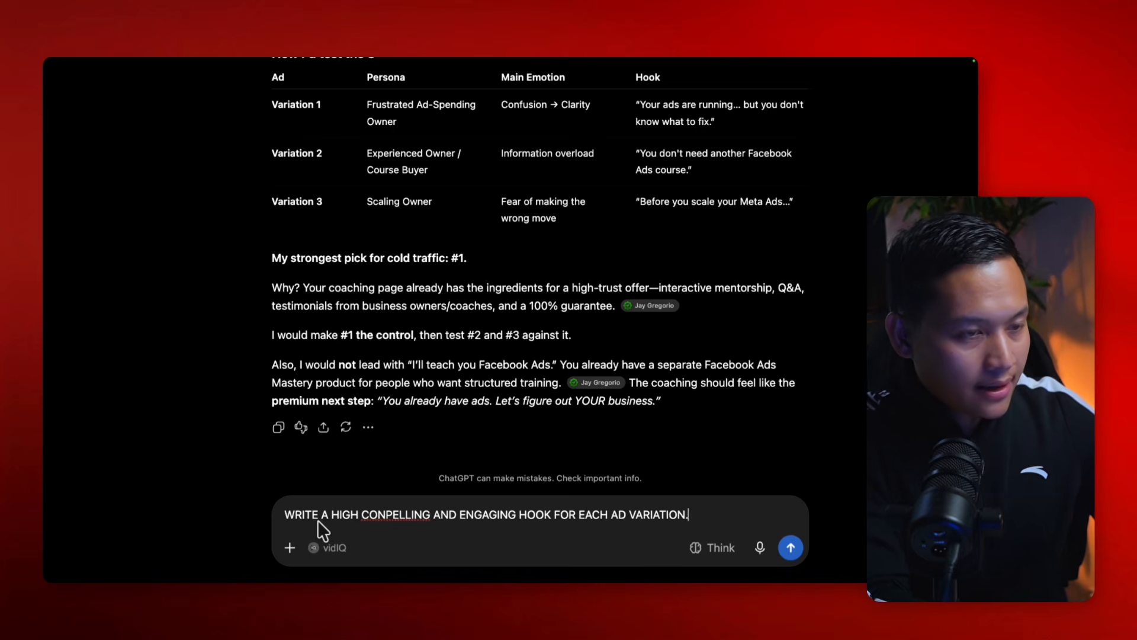
{"action": "type", "text": "IATION."}
Step: Add the line "THINK HARD AND DO SMART THING!" below the hook request and correct the misspelled word to "COMPELLING"
{"action": "key", "text": "shift+Return"}
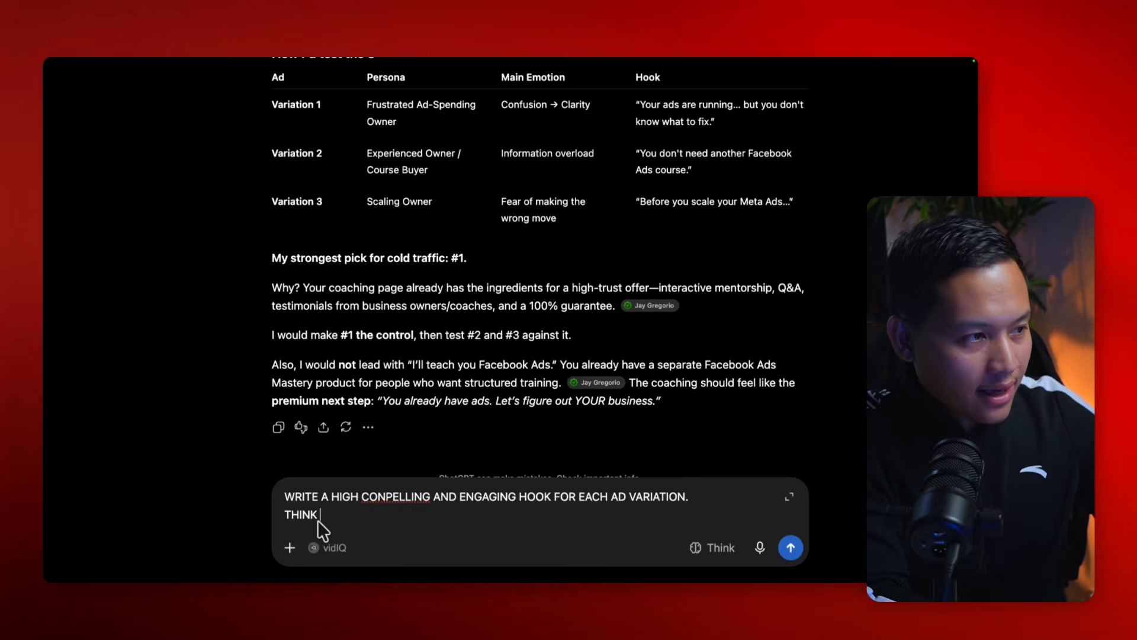
{"action": "type", "text": "THINK HARD AND D"}
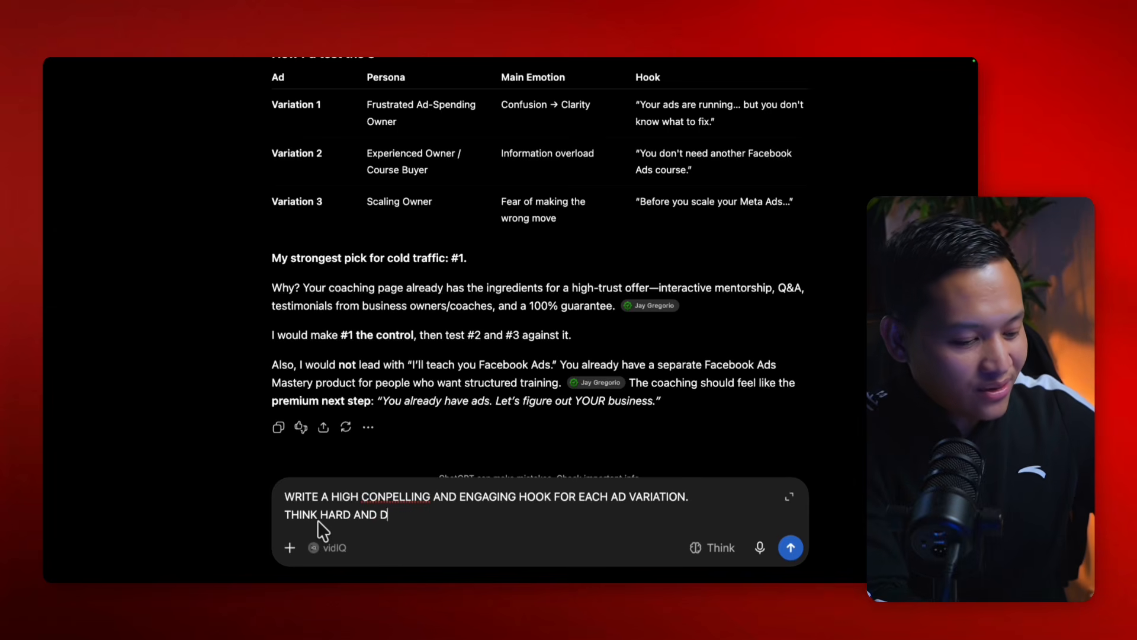
{"action": "type", "text": "O SMART THING"}
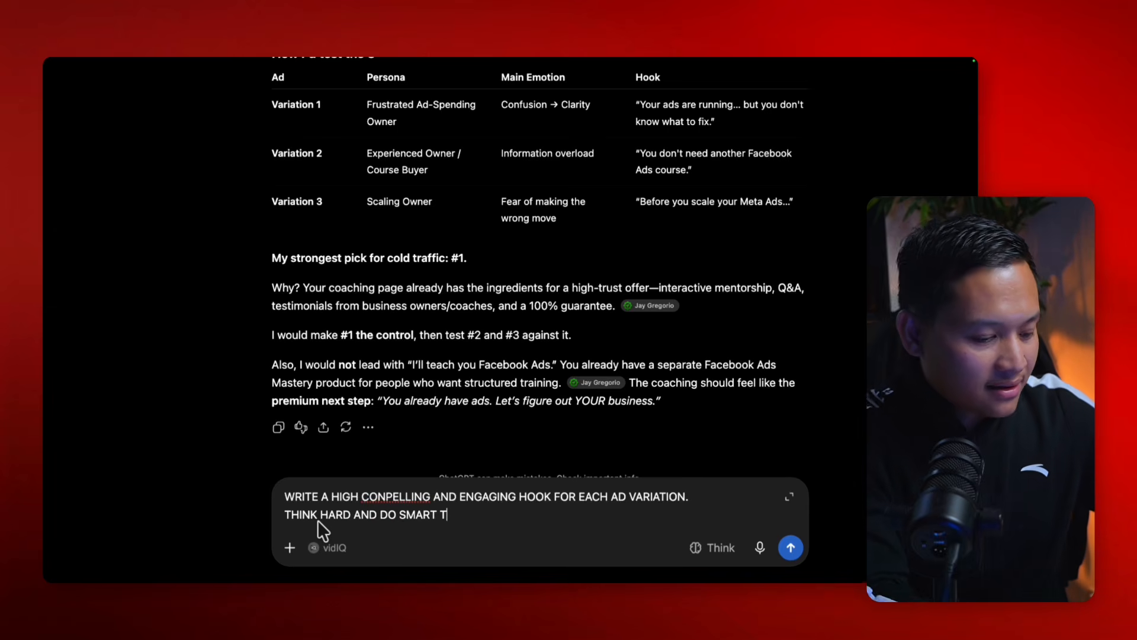
{"action": "type", "text": "!"}
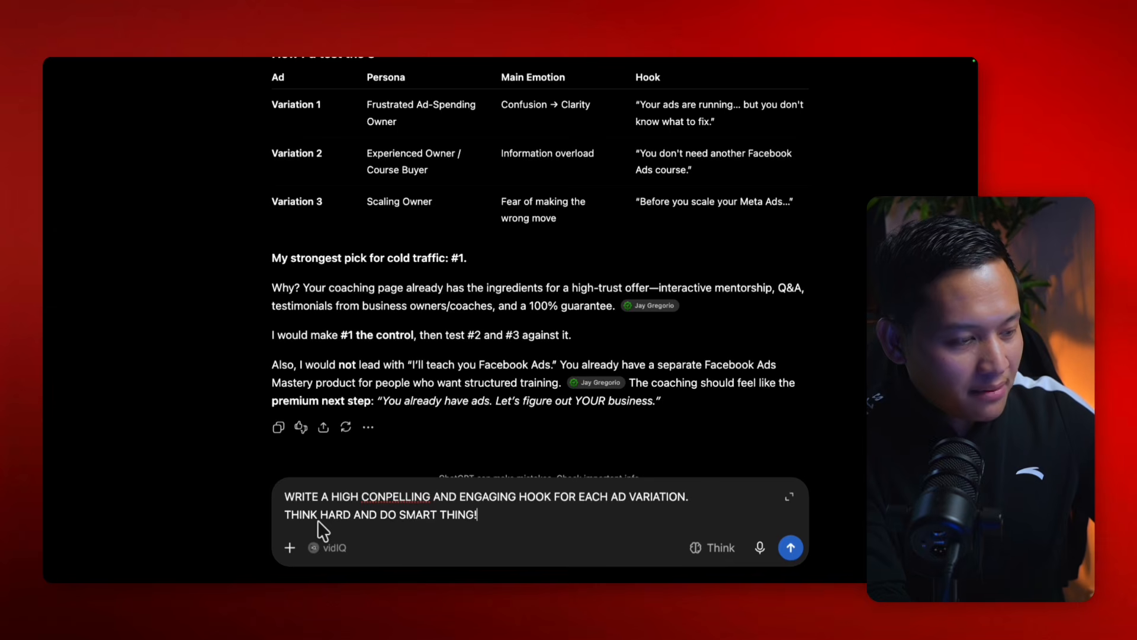
{"action": "left_click", "coordinate": [385, 496]}
{"action": "key", "text": "BackSpace"}
{"action": "type", "text": "M"}
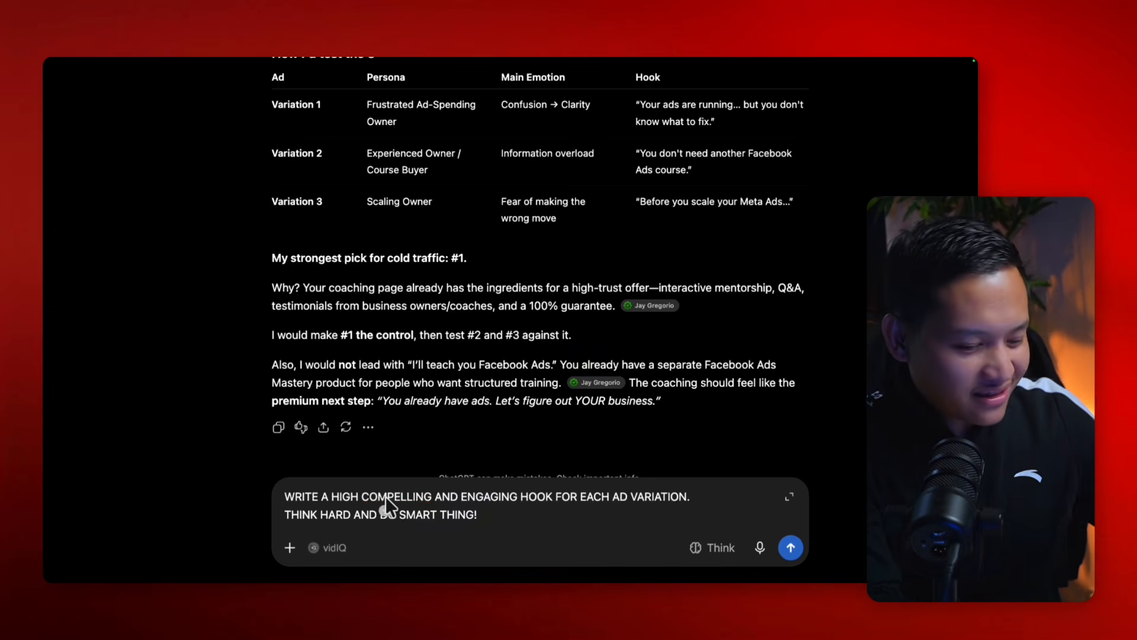
Step: Send the hook request and copy the Ad #1 hook "Your Meta Ads may not be failing. You might just be fixing the wrong problem."
{"action": "key", "text": "Return"}
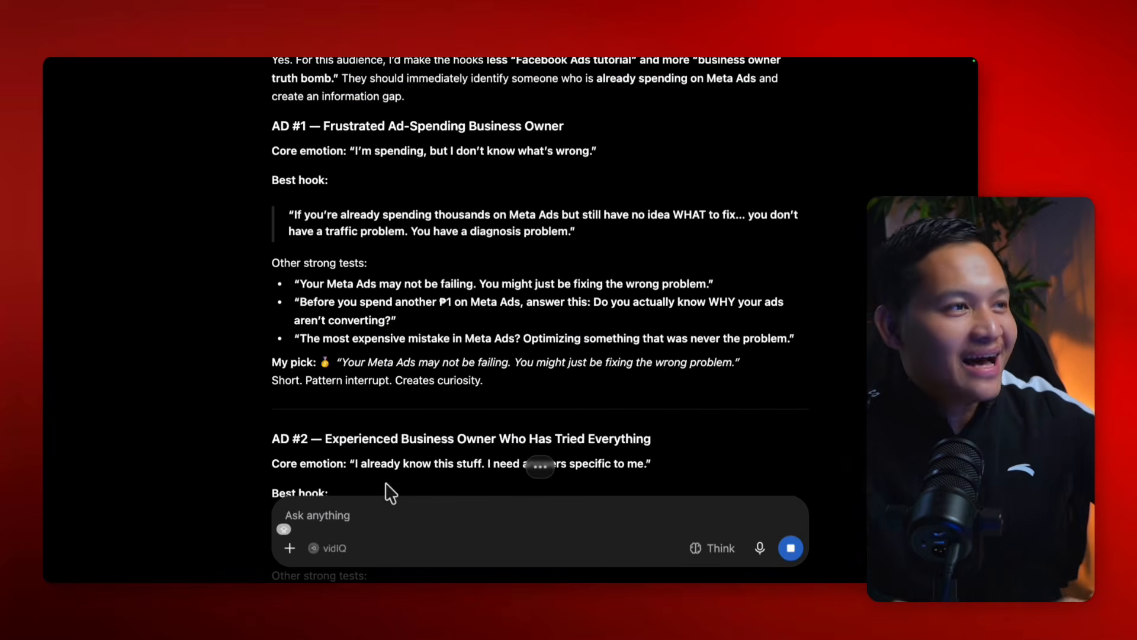
{"action": "scroll", "coordinate": [450, 307], "scroll_direction": "up", "scroll_amount": 1}
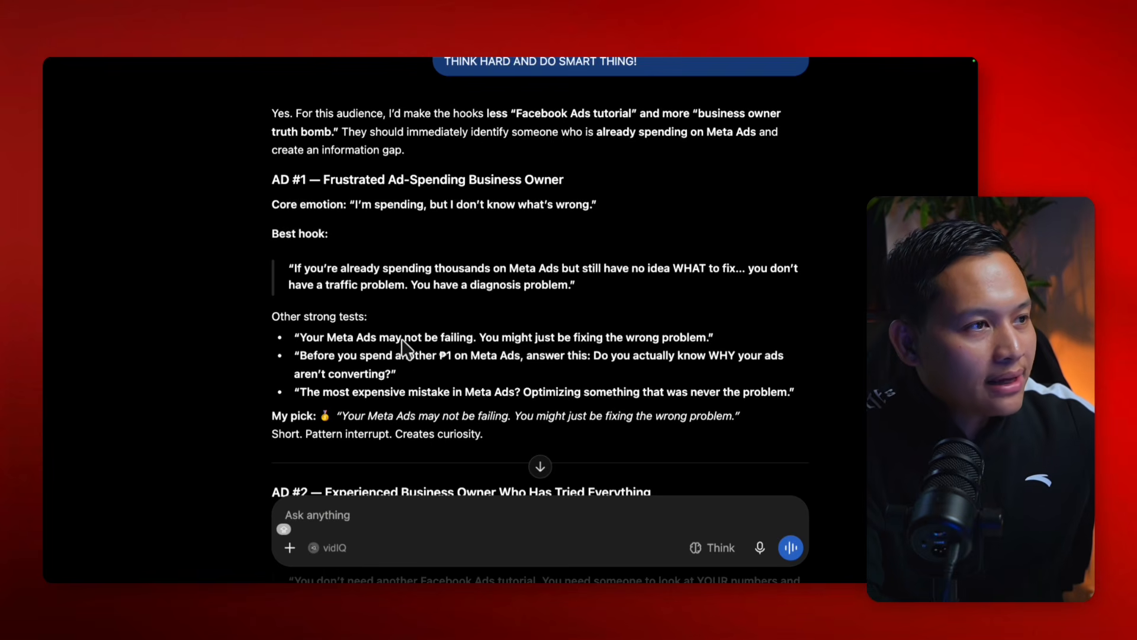
{"action": "triple_click", "coordinate": [502, 339]}
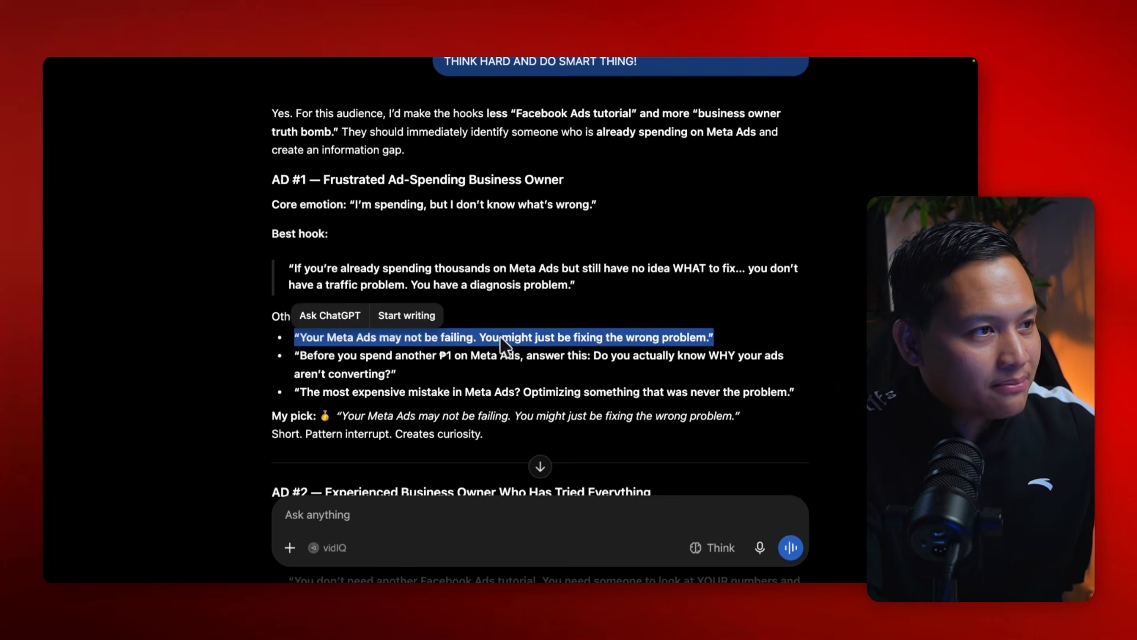
{"action": "double_click", "coordinate": [425, 356]}
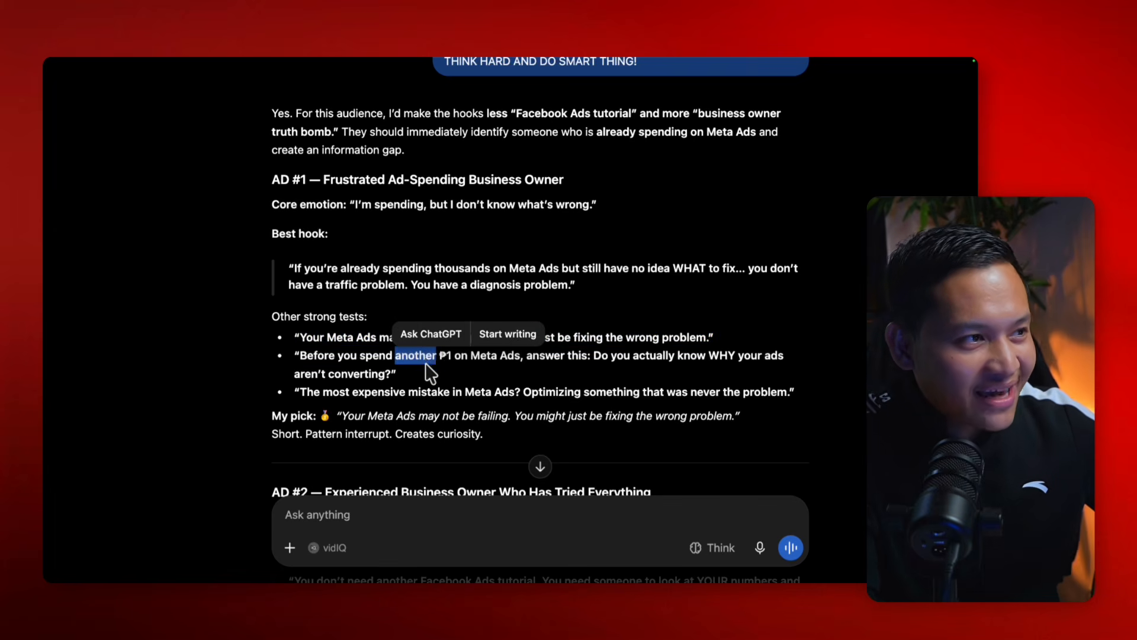
{"action": "triple_click", "coordinate": [350, 340]}
{"action": "key", "text": "ctrl+c"}
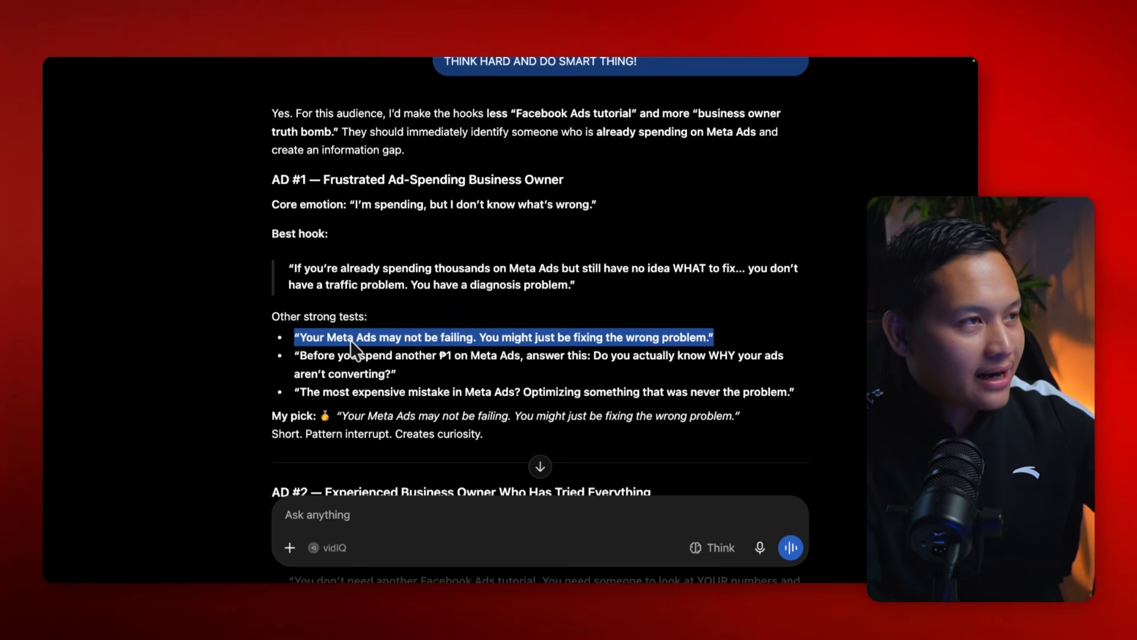
Step: Paste the copied hook into a new prompt and replace its list number with the label "HOOK:"
{"action": "scroll", "coordinate": [353, 383], "scroll_direction": "down", "scroll_amount": 3}
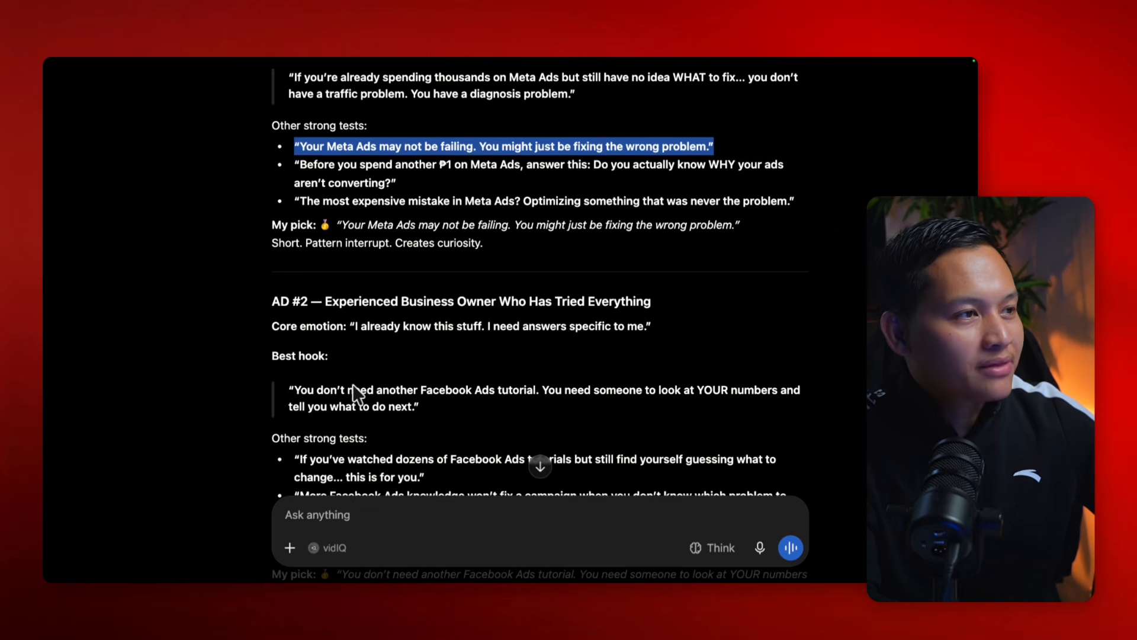
{"action": "scroll", "coordinate": [353, 384], "scroll_direction": "down", "scroll_amount": 15}
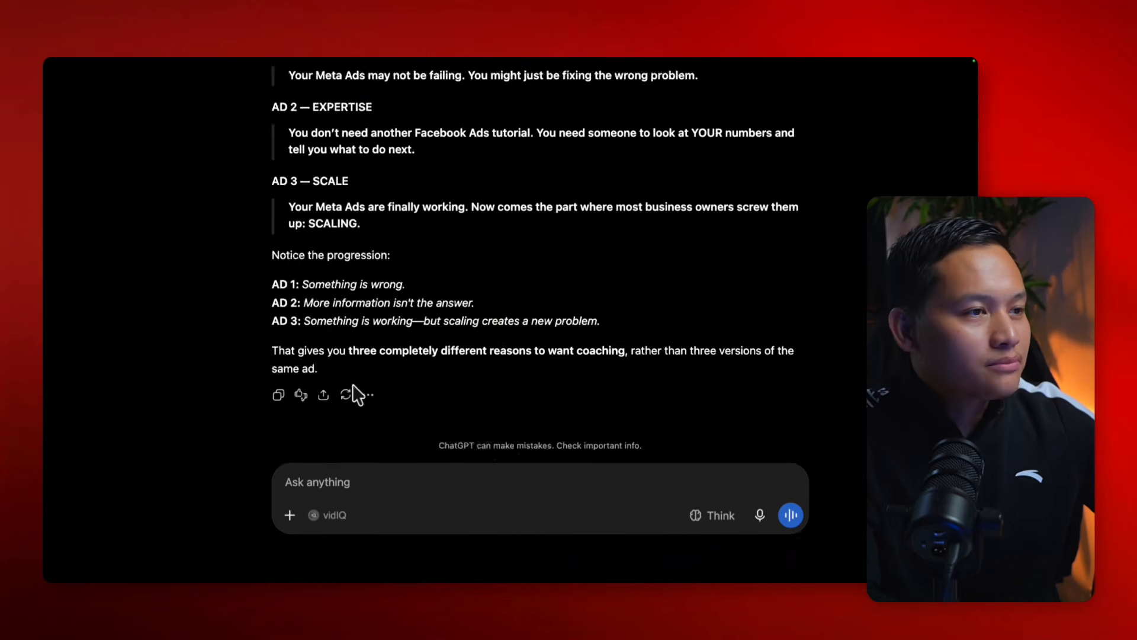
{"action": "mouse_move", "coordinate": [328, 541]}
{"action": "key", "text": "ctrl+v"}
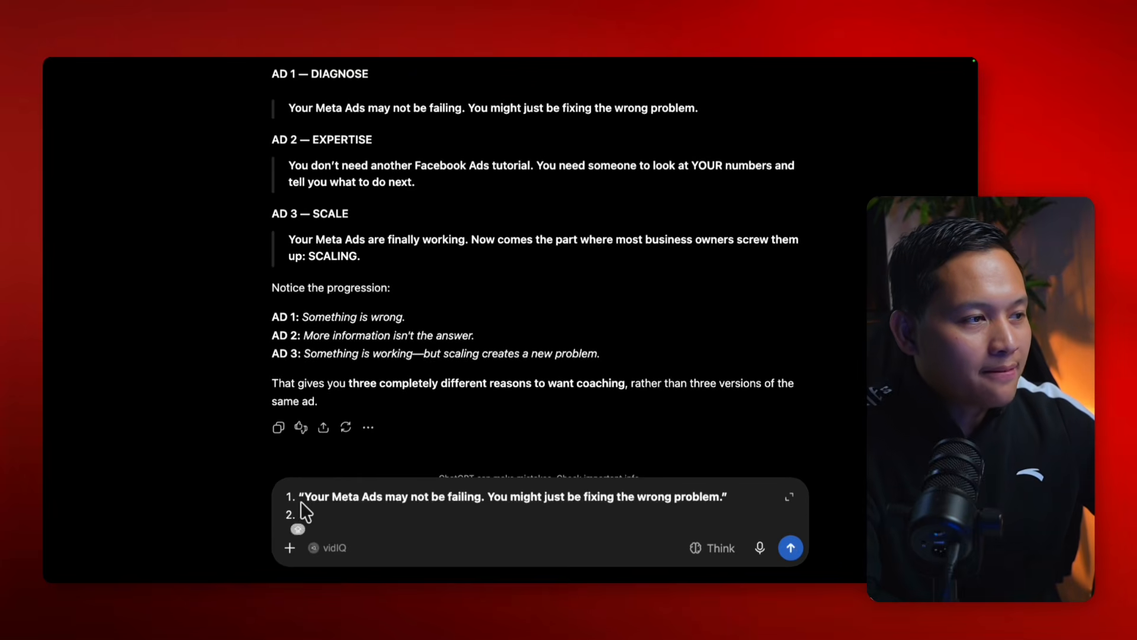
{"action": "left_click_drag", "start_coordinate": [300, 499], "coordinate": [258, 498]}
{"action": "key", "text": "BackSpace"}
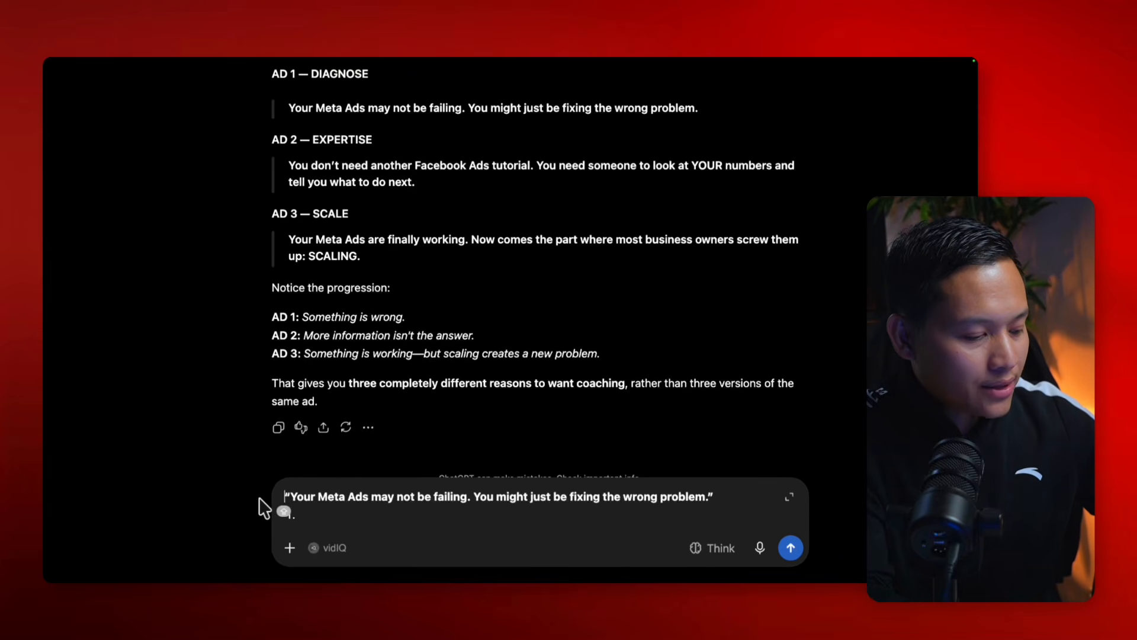
{"action": "type", "text": "HOOKL"}
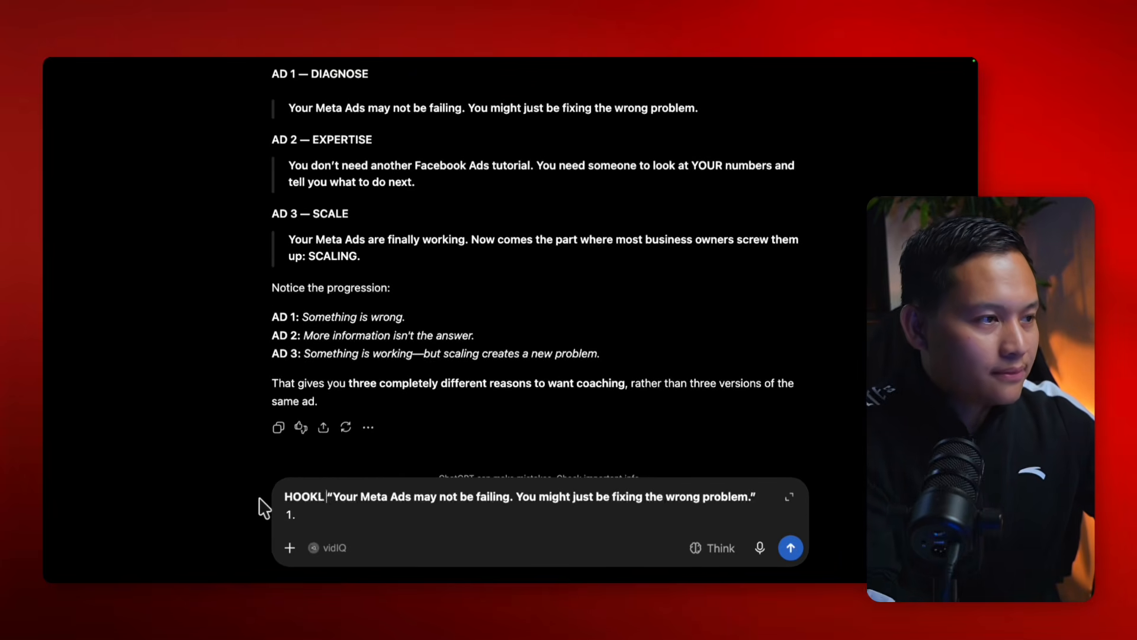
{"action": "key", "text": "BackSpace"}
{"action": "key", "text": "BackSpace"}
{"action": "type", "text": ":"}
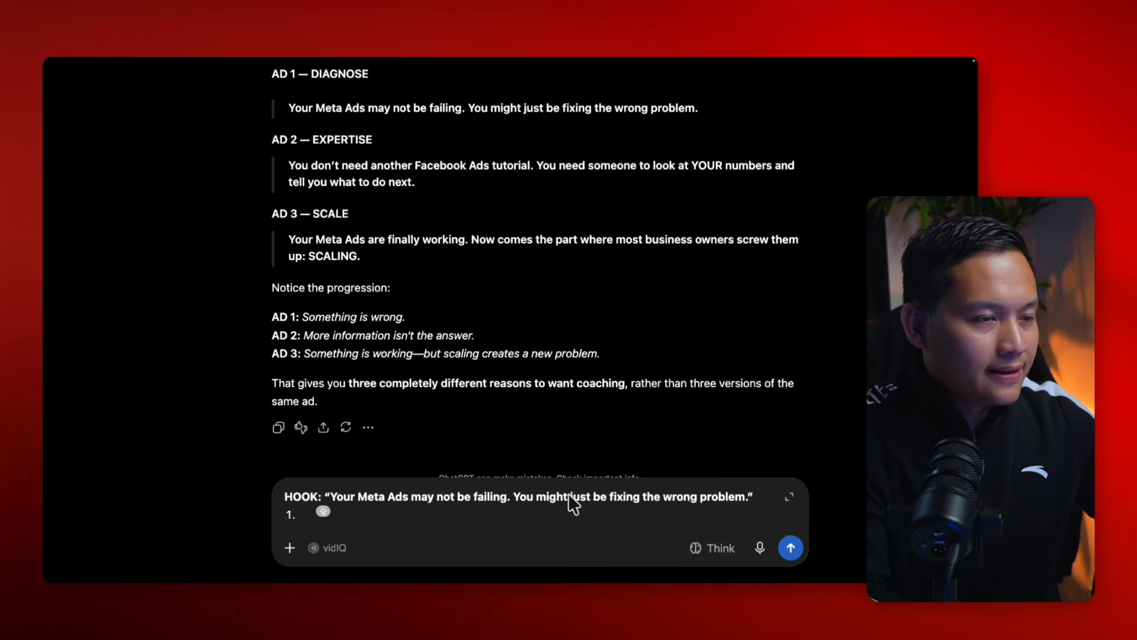
Step: Remove the empty list item below the hook and add the line "CREATE AD POSTER 1:1 RATIO" after a blank line
{"action": "left_click", "coordinate": [295, 518]}
{"action": "key", "text": "BackSpace"}
{"action": "key", "text": "BackSpace"}
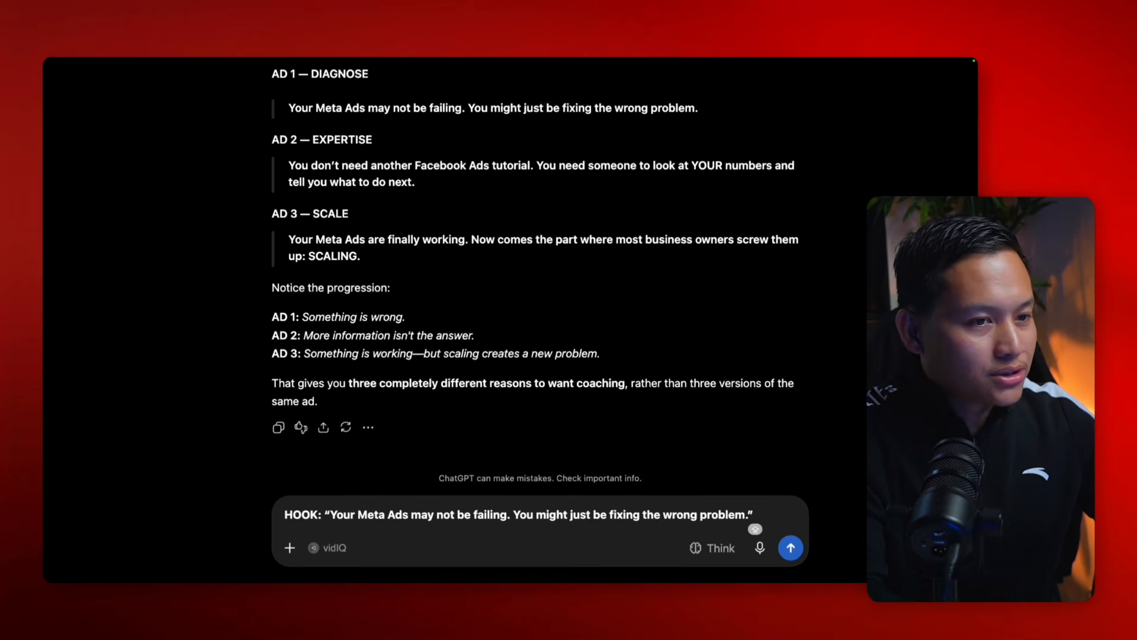
{"action": "key", "text": "shift+Return"}
{"action": "key", "text": "shift+Return"}
{"action": "type", "text": "CREATE "}
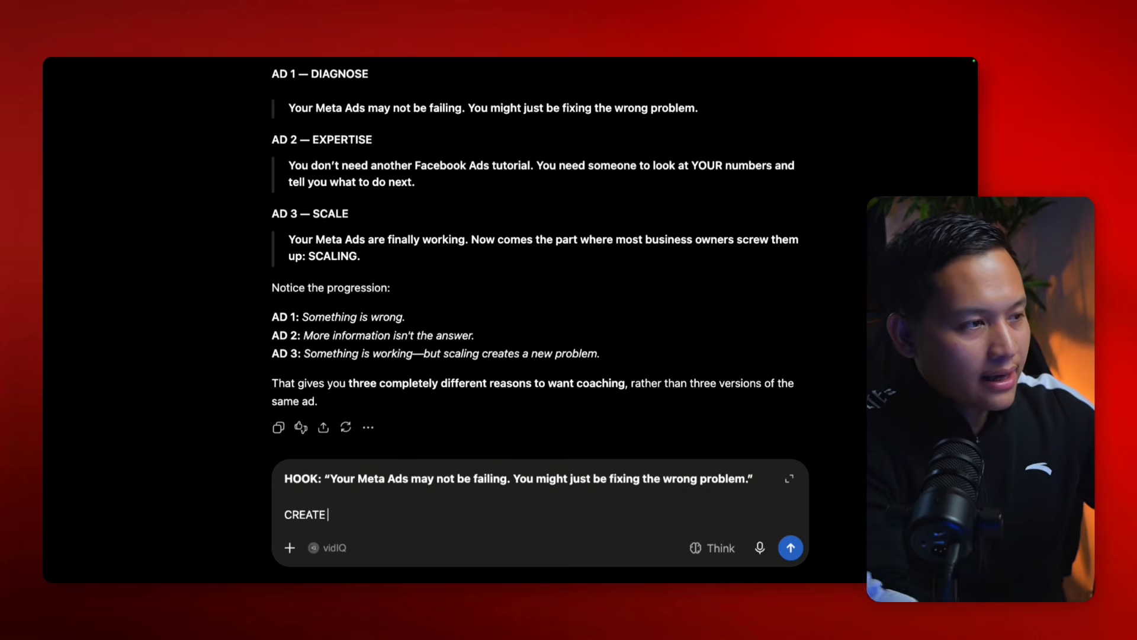
{"action": "type", "text": "AD POSTER"}
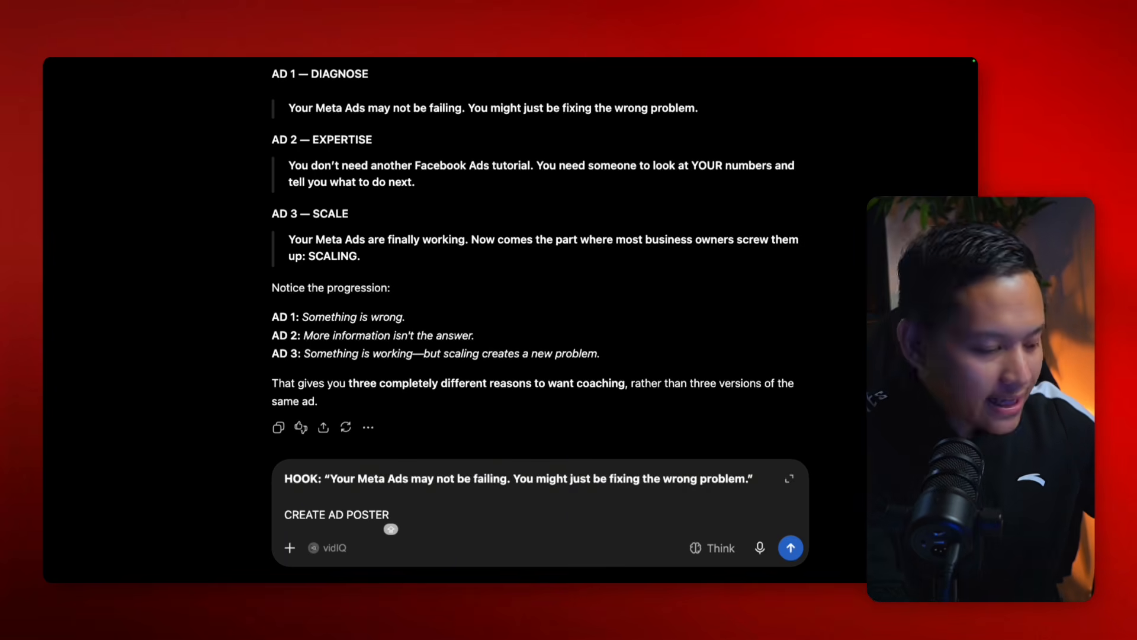
{"action": "type", "text": " 1:1"}
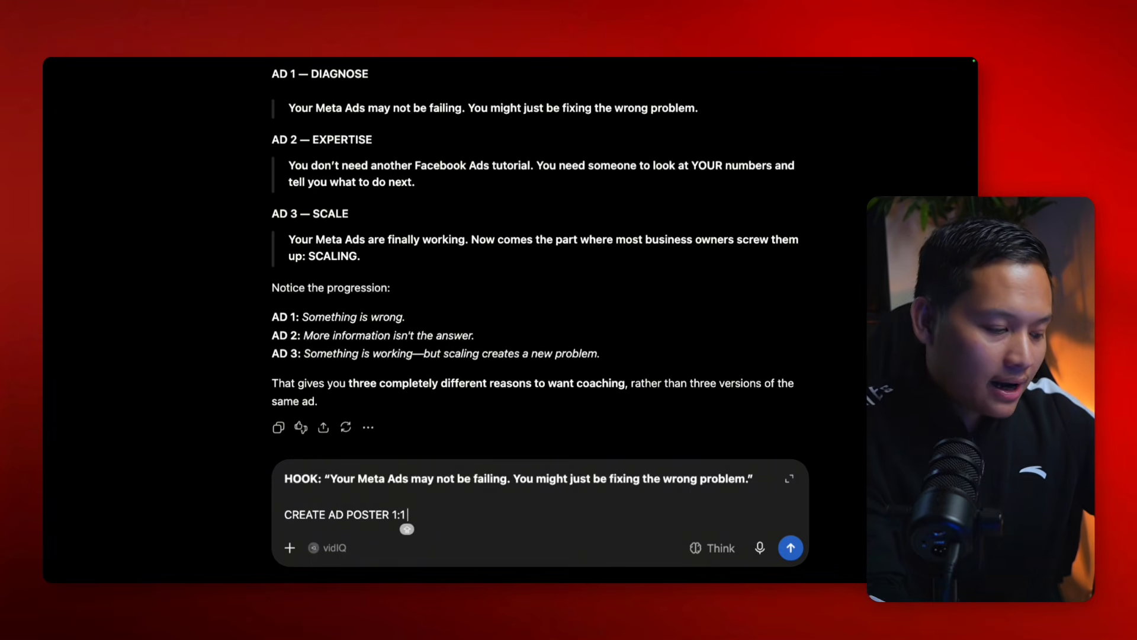
{"action": "type", "text": " RATIO"}
{"action": "key", "text": "shift+Return"}
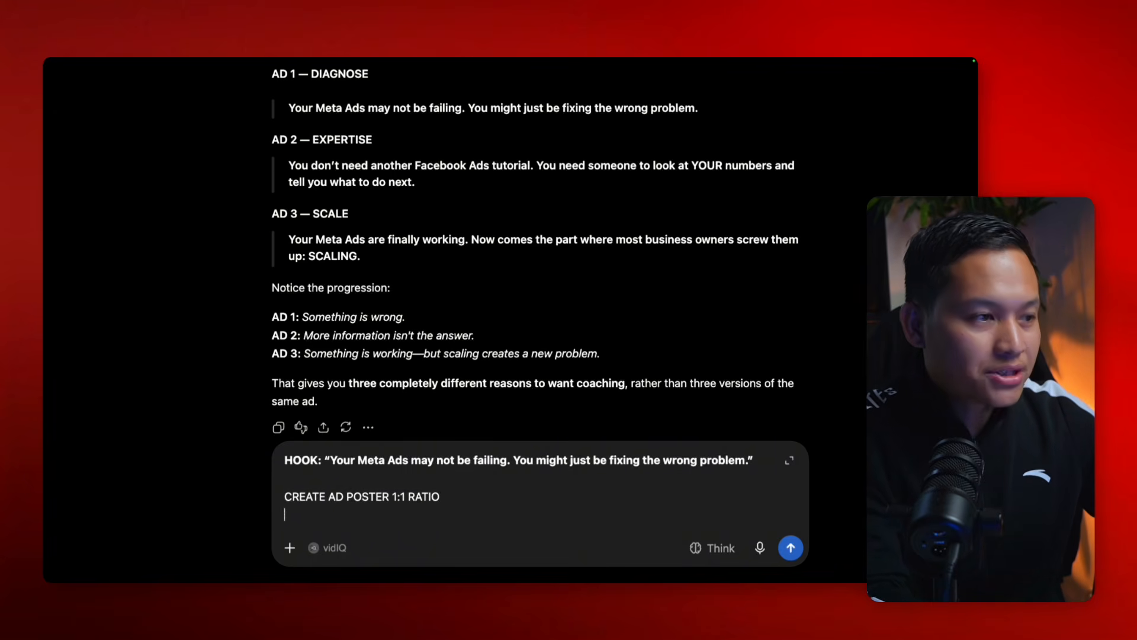
Step: Add the line "THEME: MINILIST, SIMPLE, APPLE LINK AD COMMERCIAL" to the poster prompt
{"action": "type", "text": "THEME"}
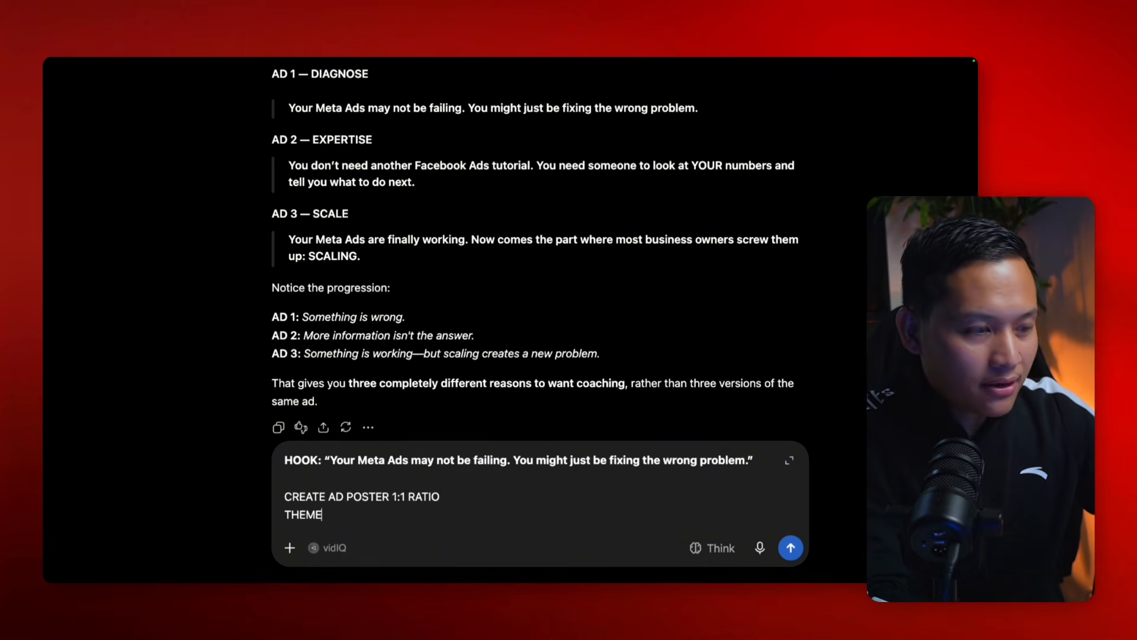
{"action": "type", "text": ":"}
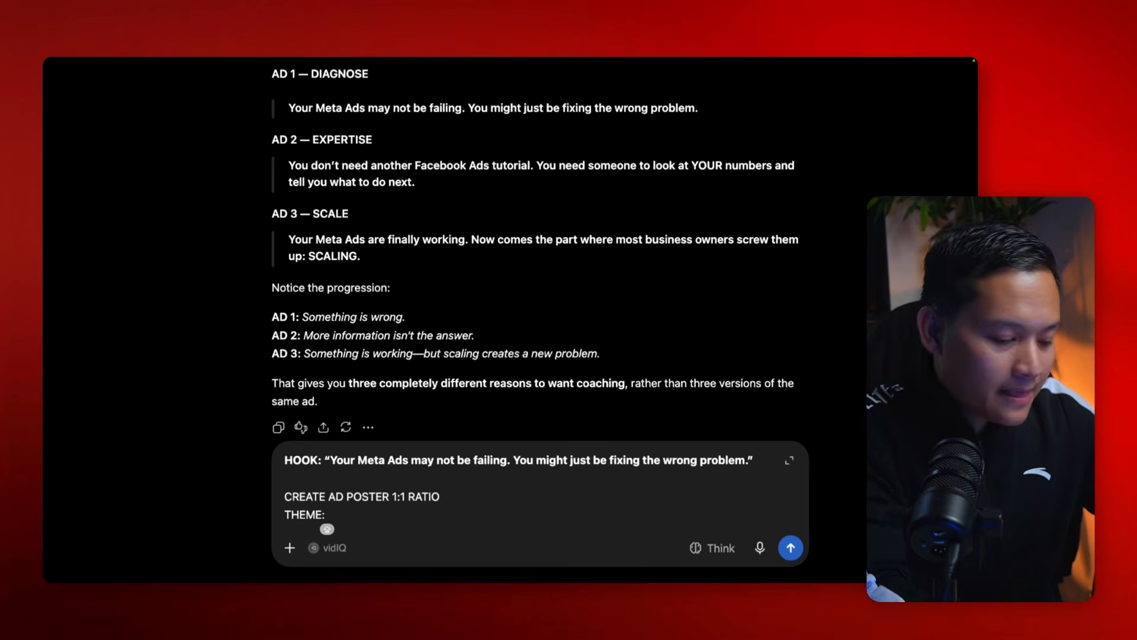
{"action": "type", "text": " MINI"}
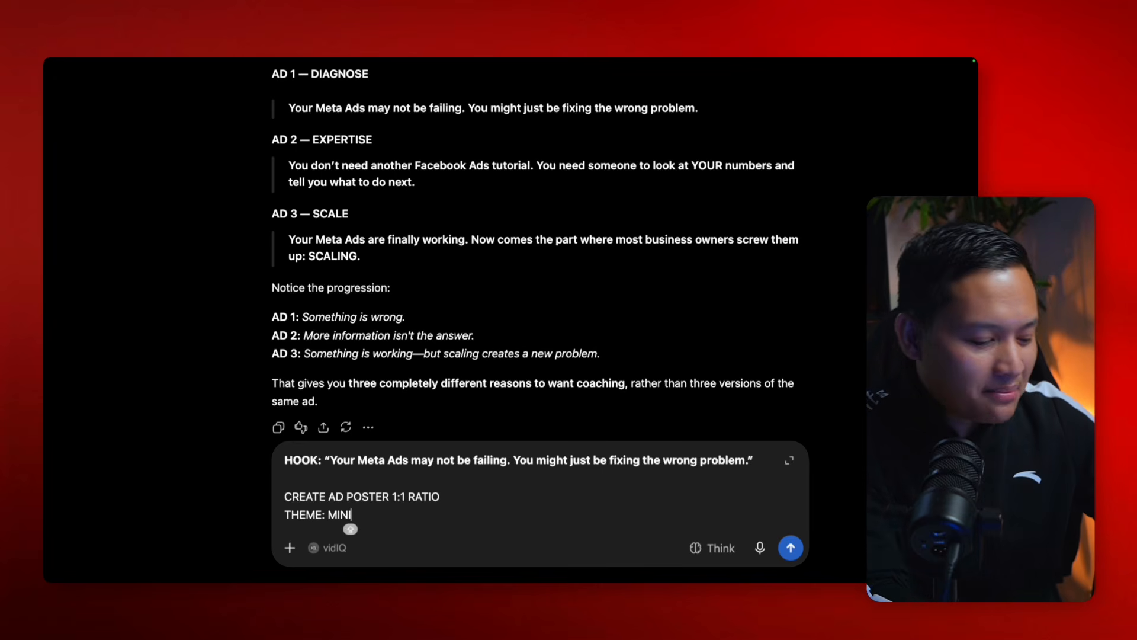
{"action": "type", "text": "LIUST"}
{"action": "key", "text": "BackSpace"}
{"action": "key", "text": "BackSpace"}
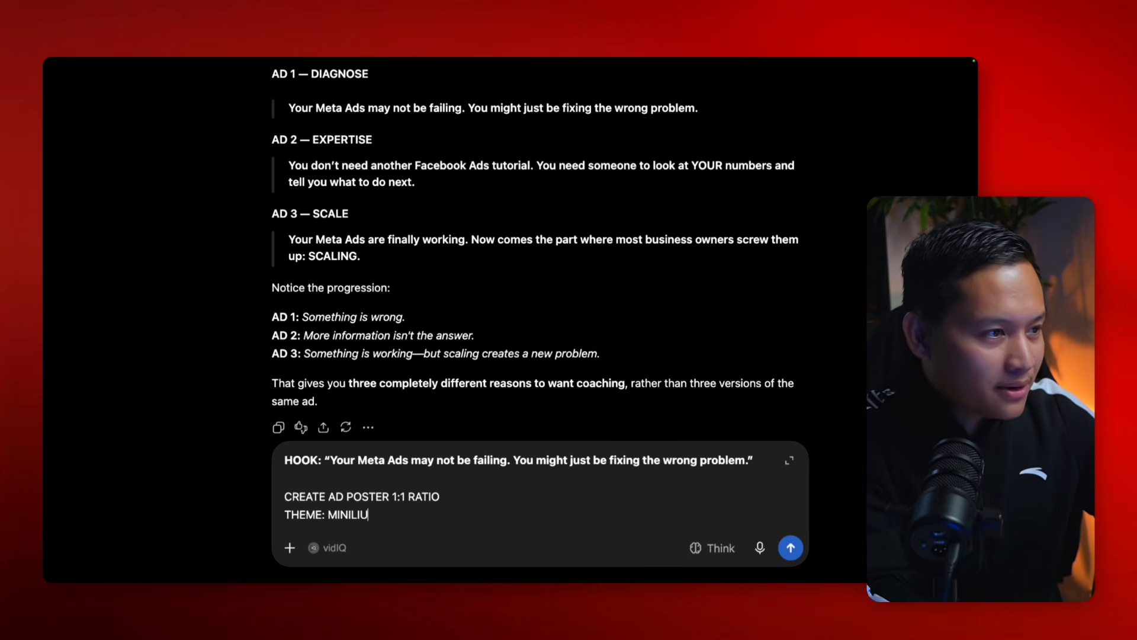
{"action": "type", "text": "ST, SIMPLE, APPL"}
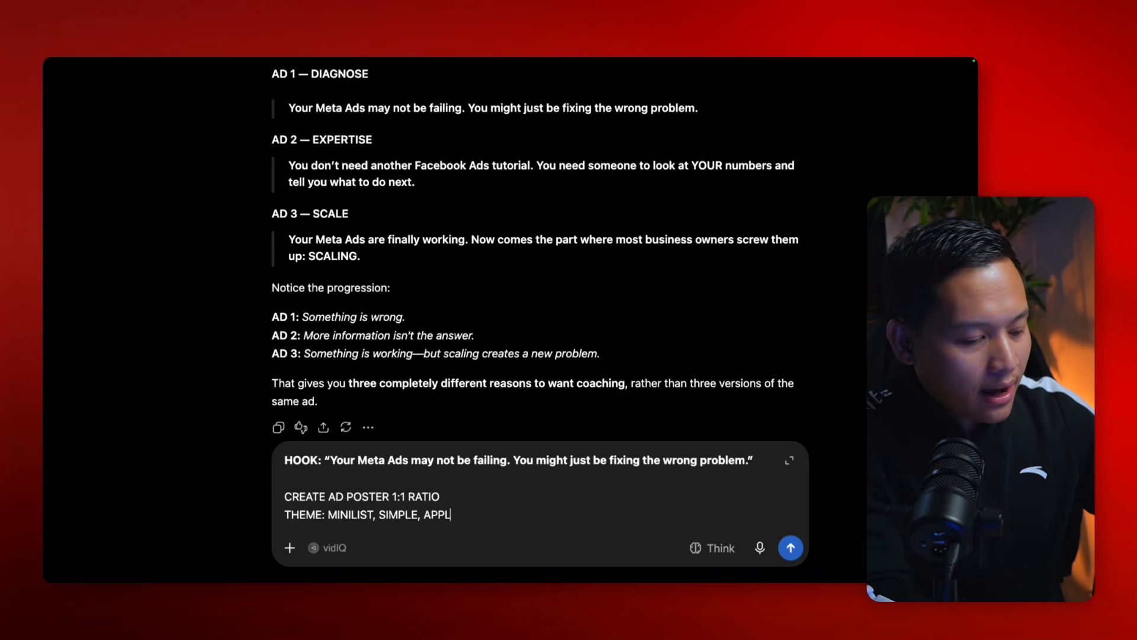
{"action": "type", "text": "E LINK AD COMMERCIAL"}
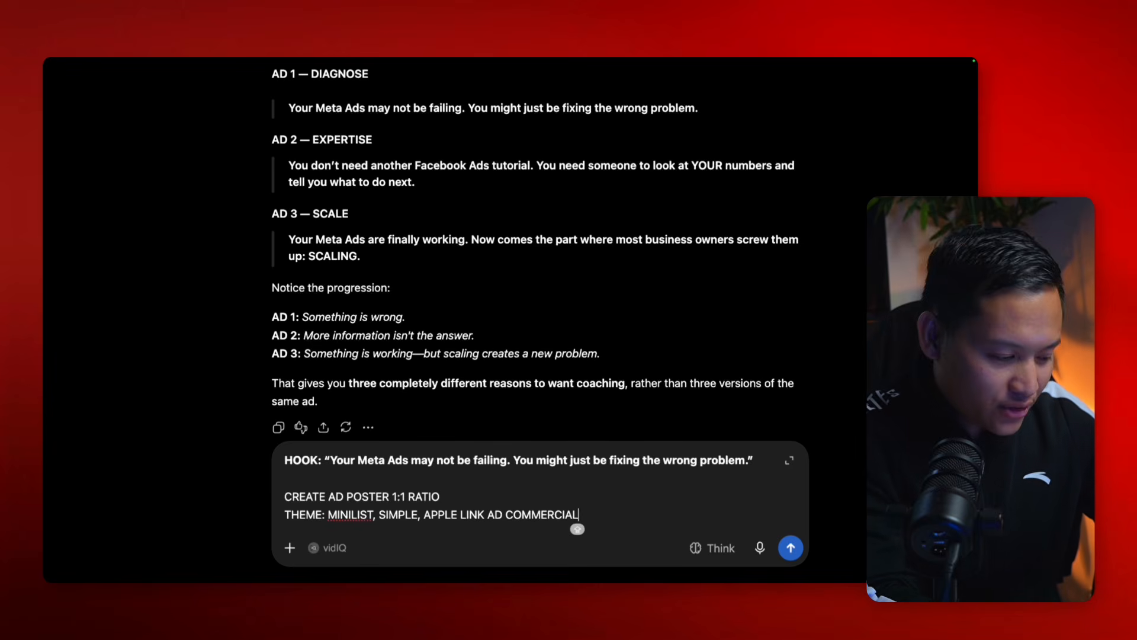
Step: Add the line "CTA: BOOK A STRATEGY COACHING" below the theme line
{"action": "key", "text": "shift+Return"}
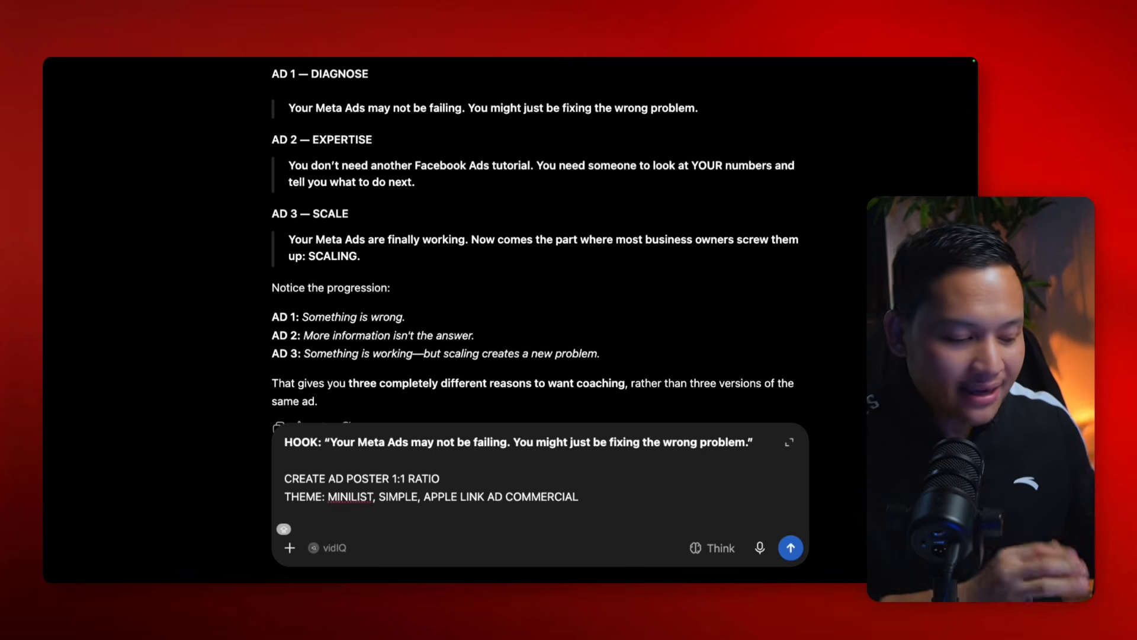
{"action": "type", "text": "CTA"}
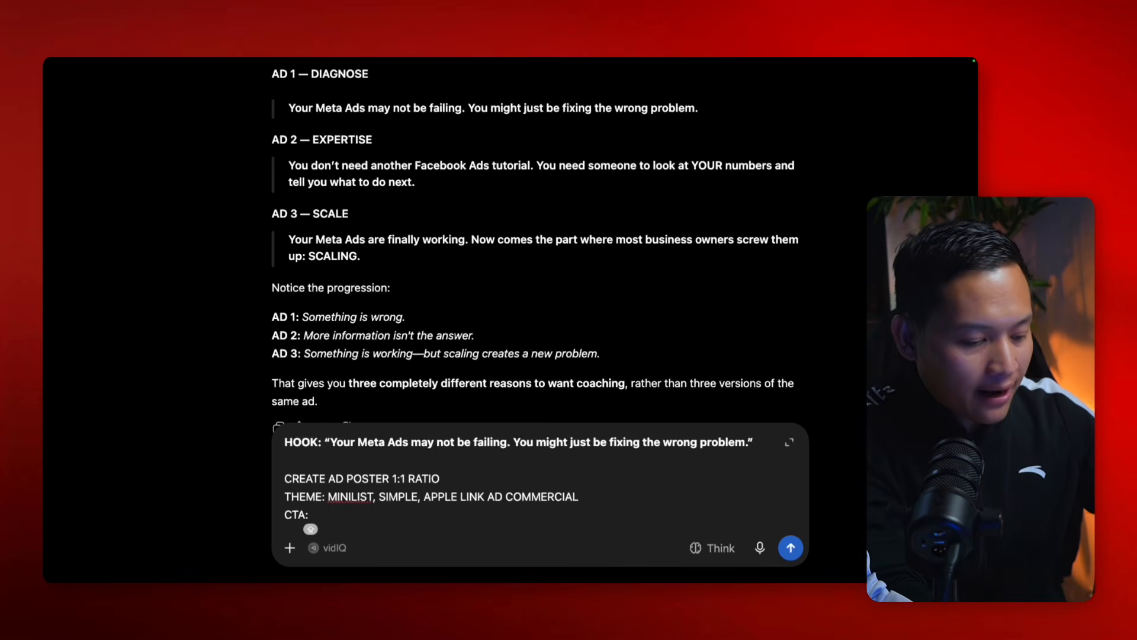
{"action": "type", "text": ": BOOK "}
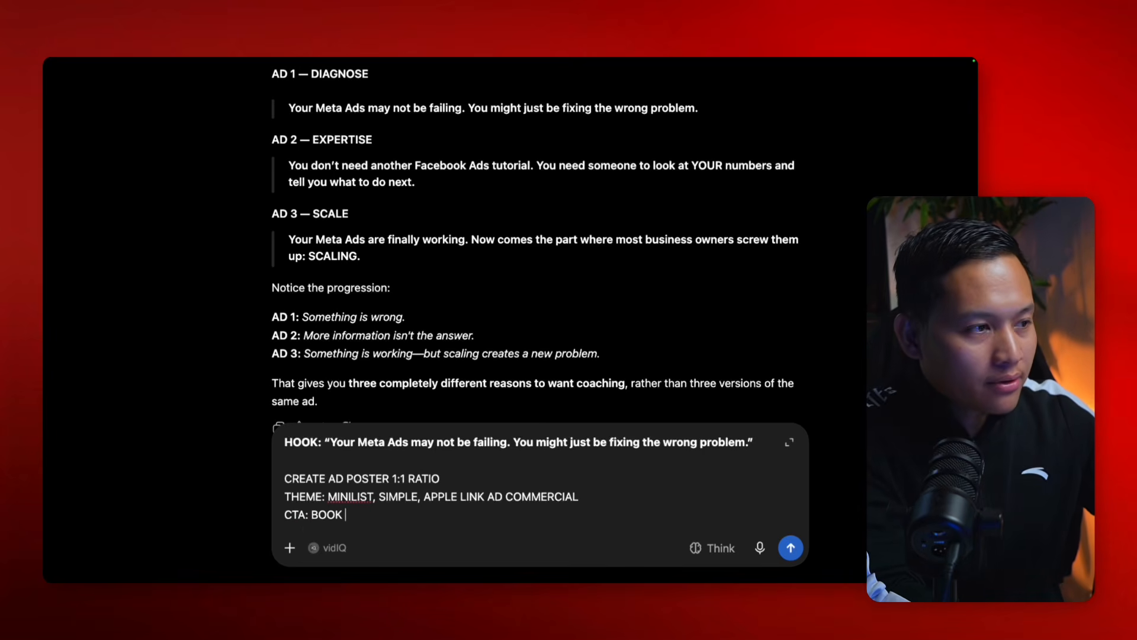
{"action": "type", "text": "A STRATEGY"}
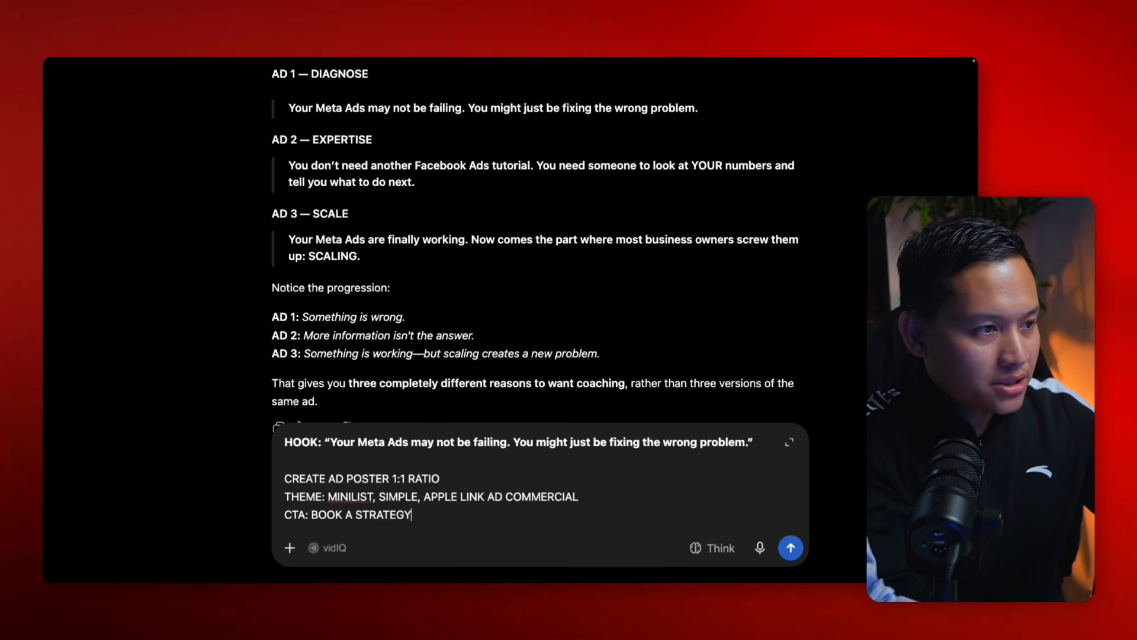
{"action": "type", "text": " COACHING"}
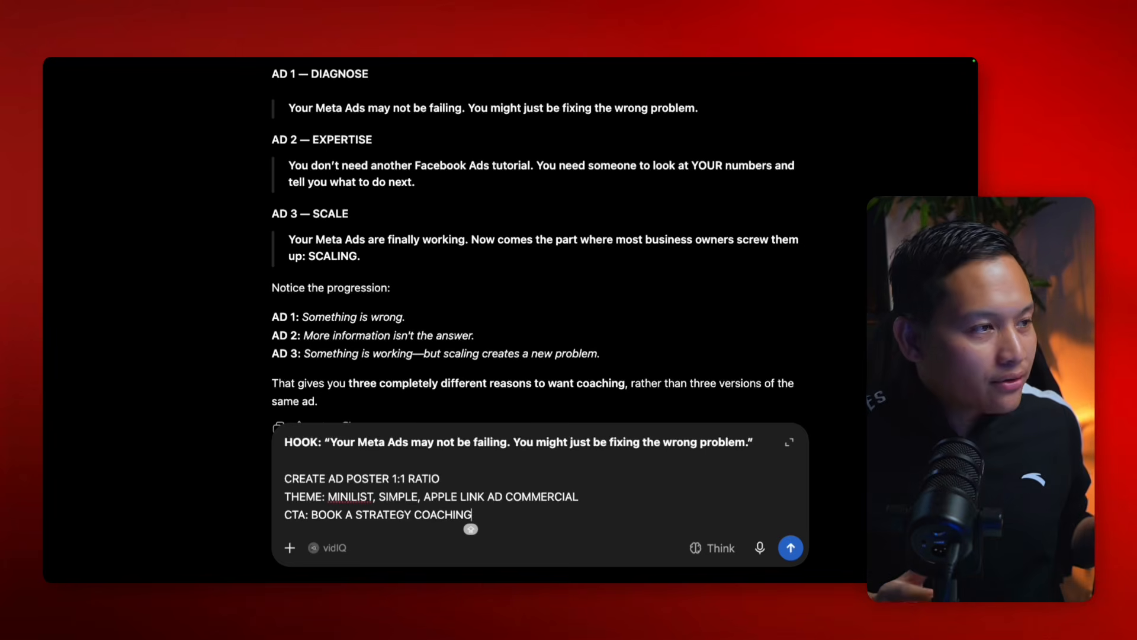
Step: Add the note "*Preserve the subject’s face, hair, skin texture, expression, clothing, and lighting exactly. Do not alter facial features, hairstyle, age, or proportions. stand up the model."
{"action": "key", "text": "shift+Return"}
{"action": "key", "text": "shift+Return"}
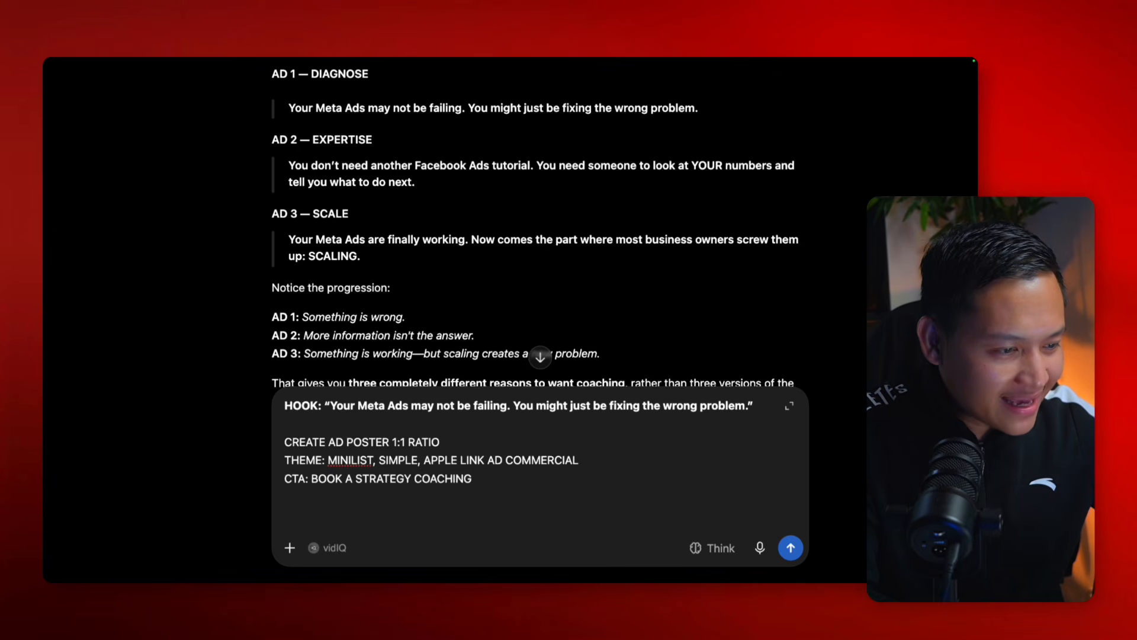
{"action": "left_click", "coordinate": [417, 520]}
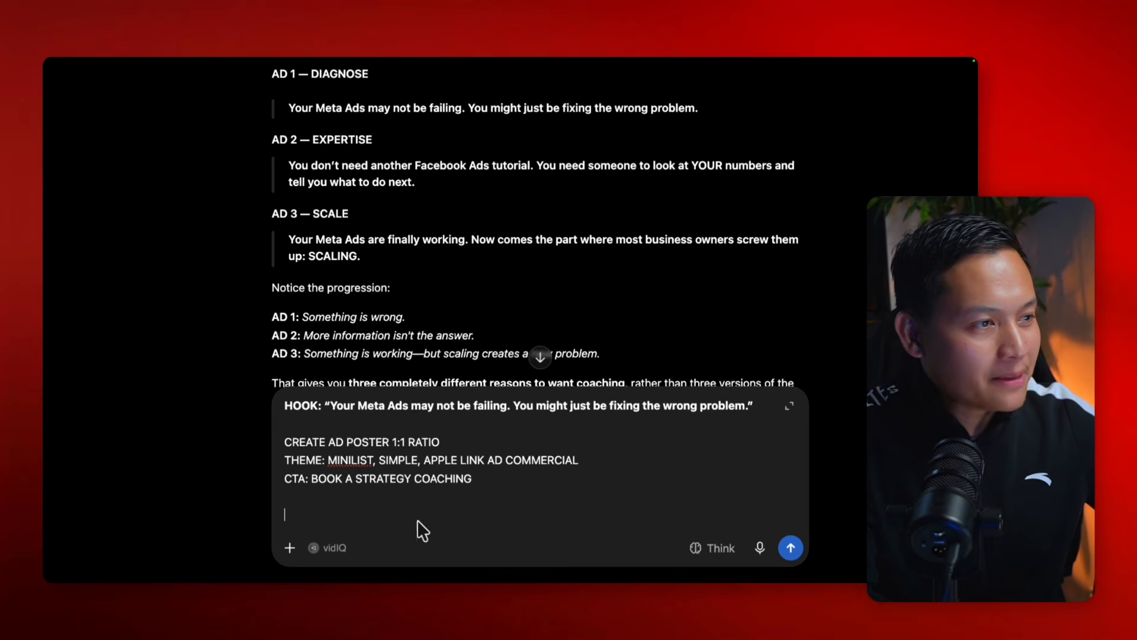
{"action": "type", "text": "*Preserve the subject’s face, hair, skin texture, expression, clothing, and lighting exactly. Do not alter facial features, hairstyle, age, or proportions. stand up the model."}
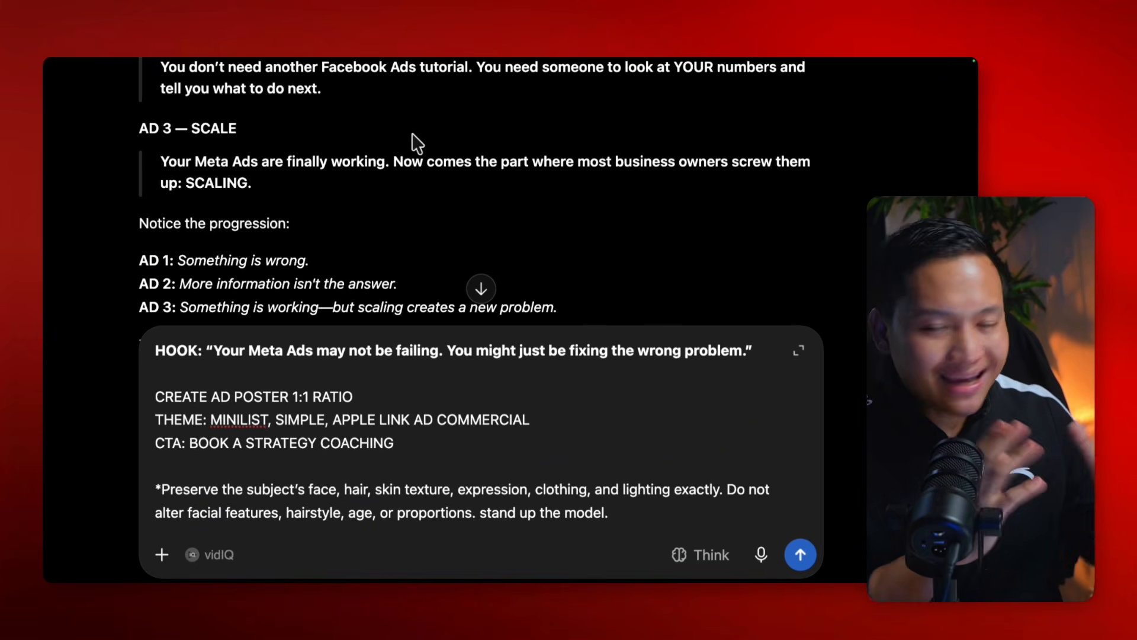
Step: Correct "MINILIST" to "MINImaLIST" in the theme line and review the note on preserving the subject's face
{"action": "left_click", "coordinate": [240, 422]}
{"action": "type", "text": "ma"}
{"action": "left_click", "coordinate": [316, 443]}
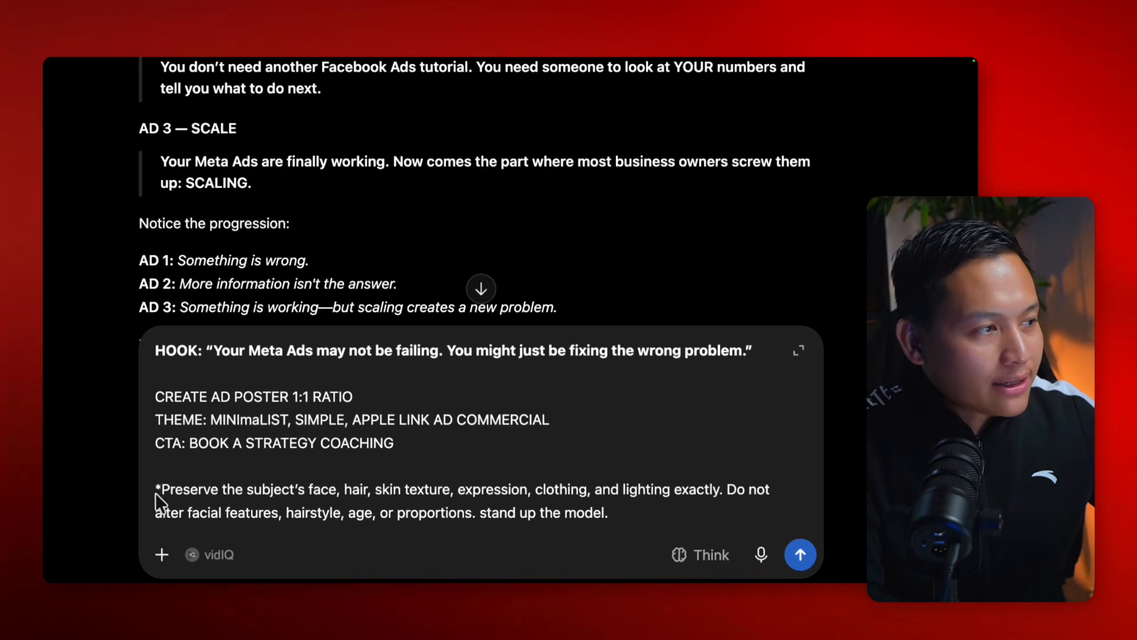
{"action": "left_click_drag", "start_coordinate": [155, 491], "coordinate": [697, 506]}
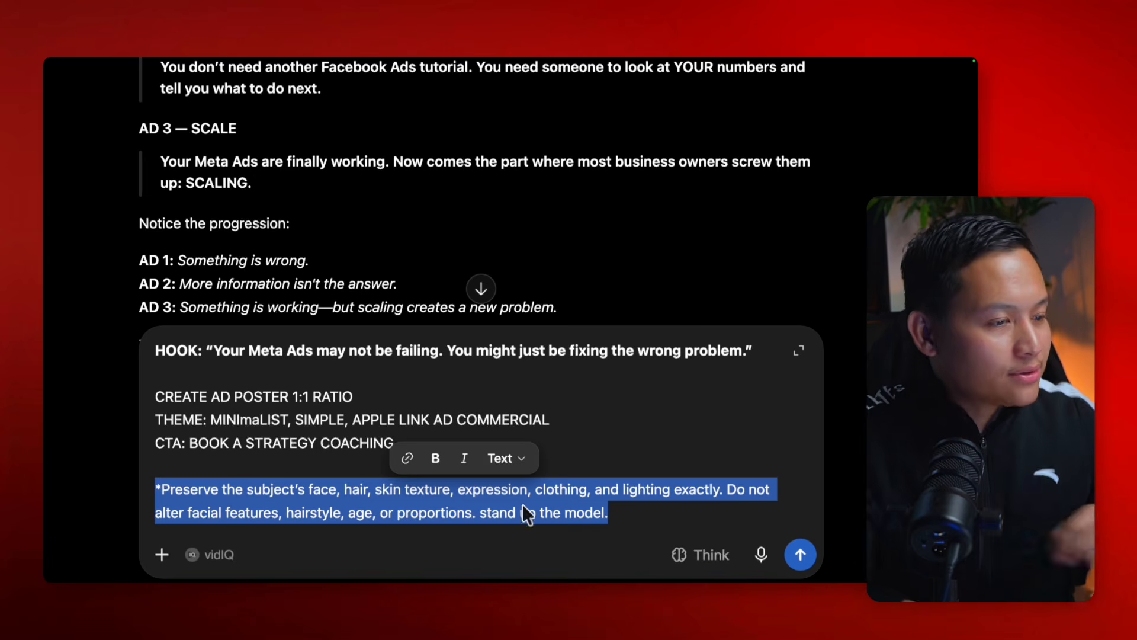
{"action": "left_click", "coordinate": [424, 367]}
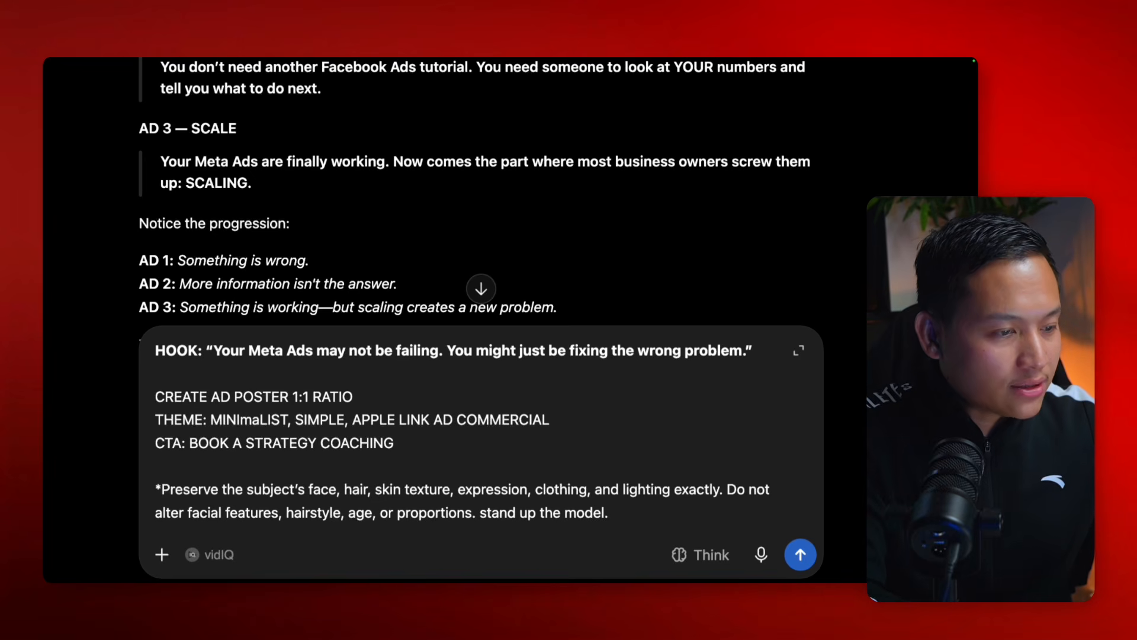
Step: Attach the four photos of the seated model to the prompt and copy its HOOK line
{"action": "left_click_drag", "start_coordinate": [450, 332], "coordinate": [486, 412]}
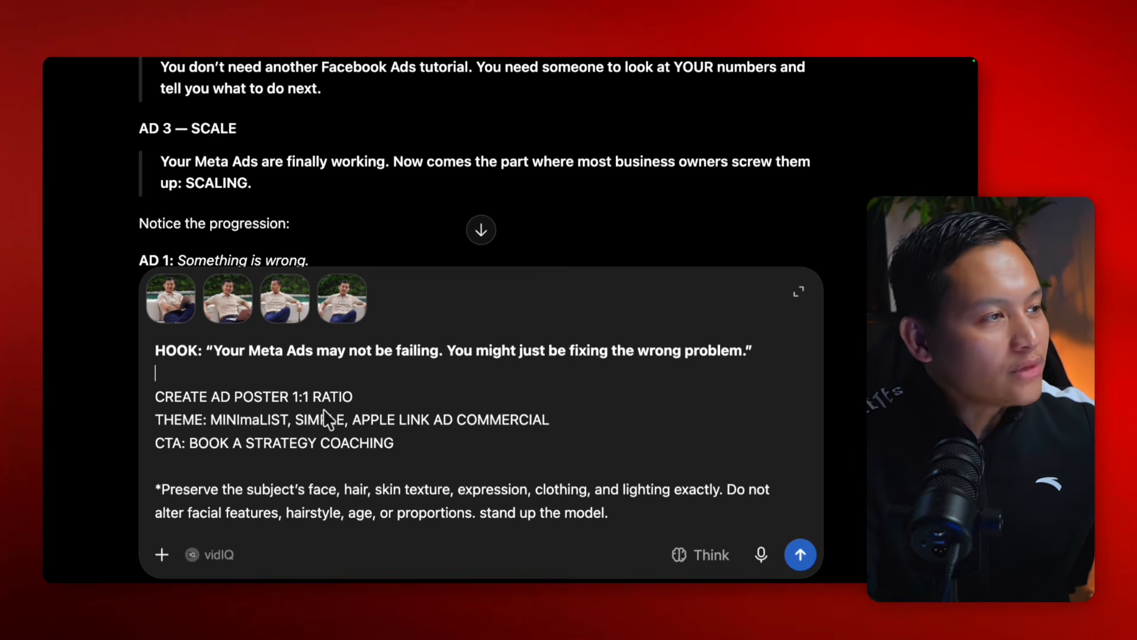
{"action": "triple_click", "coordinate": [372, 353]}
{"action": "key", "text": "super+c"}
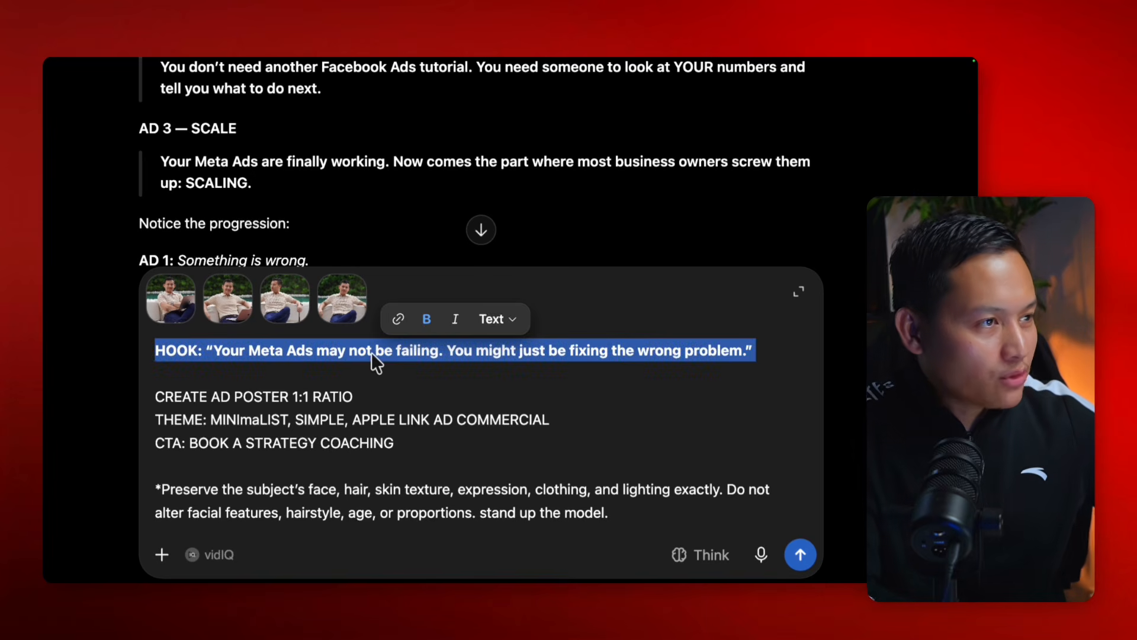
Step: Move the HOOK line between the THEME and CTA lines and remove the blank lines above "CREATE AD POSTER 1:1 RATIO"
{"action": "key", "text": "BackSpace"}
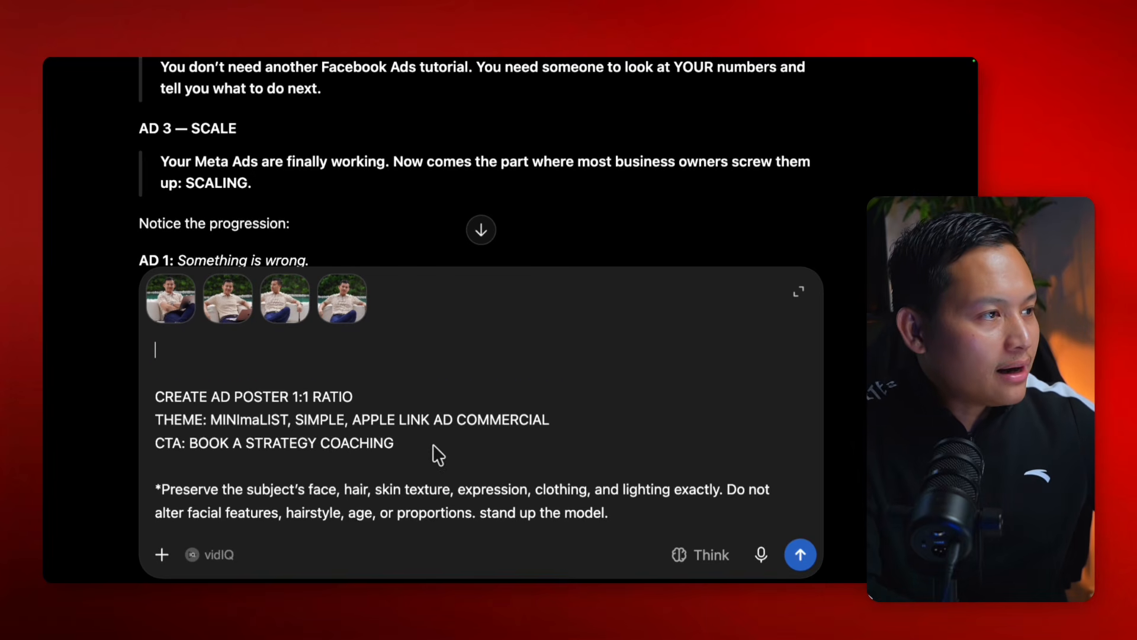
{"action": "key", "text": "Return"}
{"action": "key", "text": "super+v"}
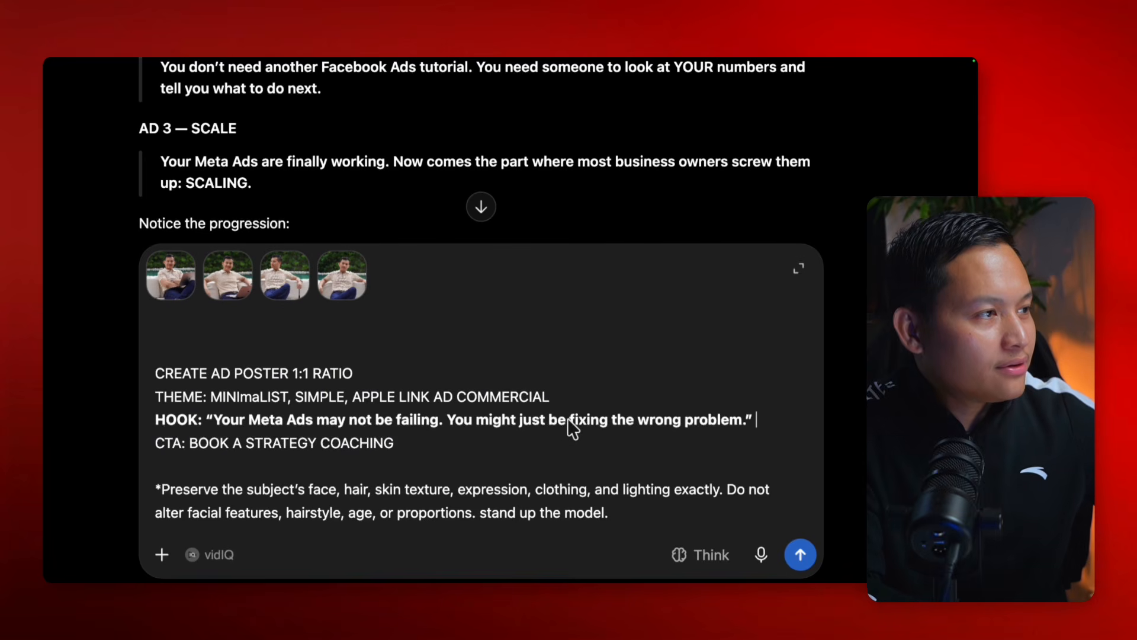
{"action": "left_click", "coordinate": [157, 374]}
{"action": "key", "text": "BackSpace"}
{"action": "key", "text": "BackSpace"}
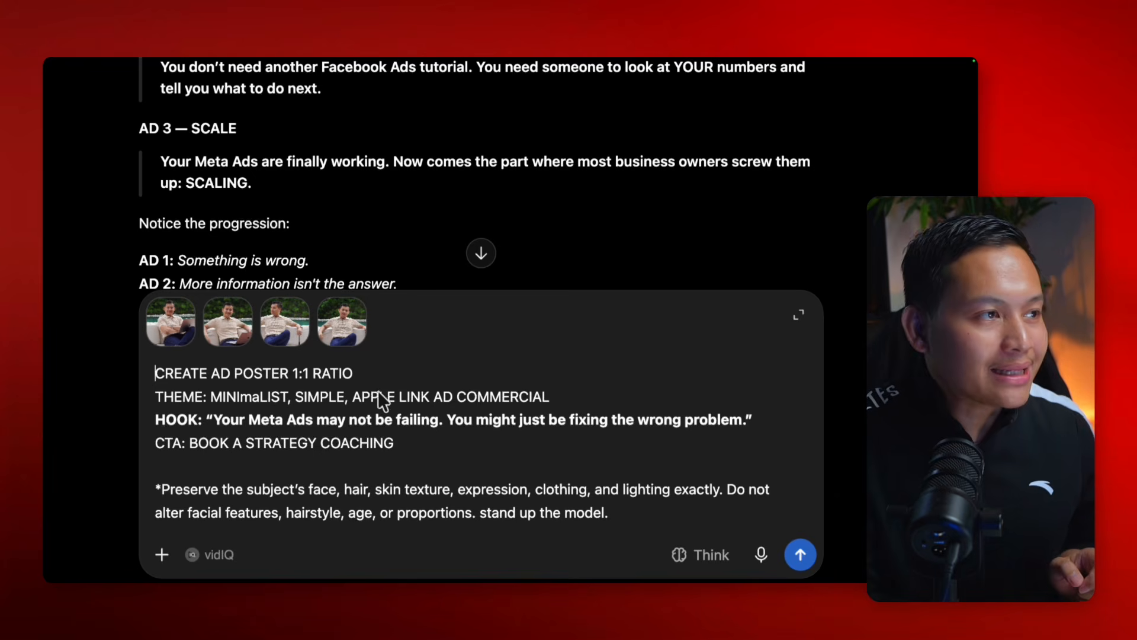
{"action": "left_click_drag", "start_coordinate": [314, 373], "coordinate": [386, 371]}
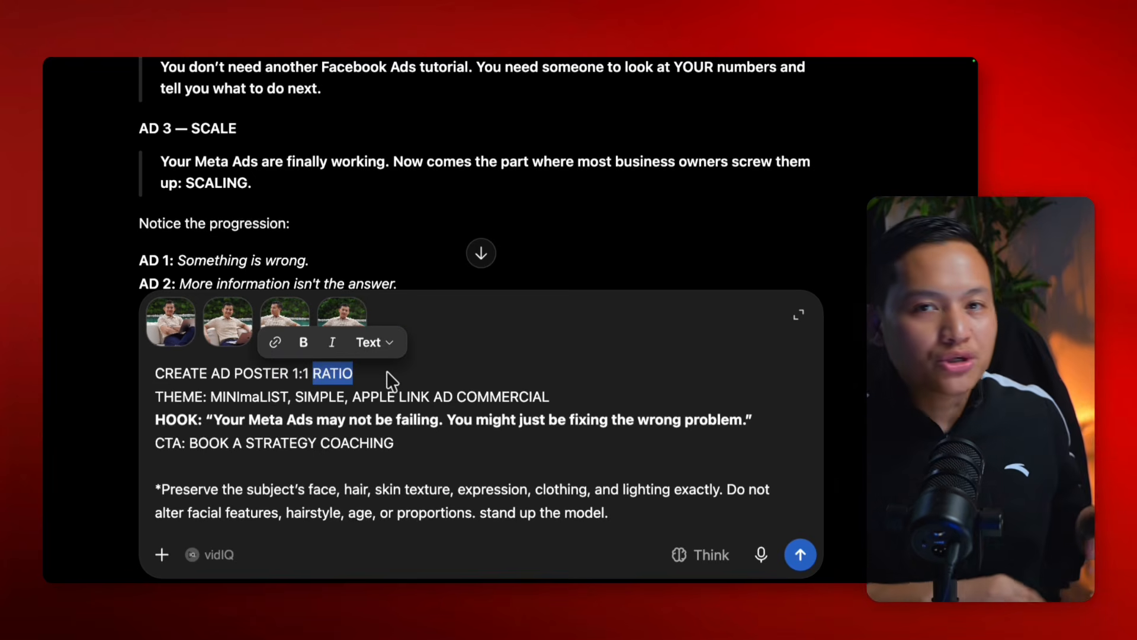
{"action": "left_click", "coordinate": [362, 431]}
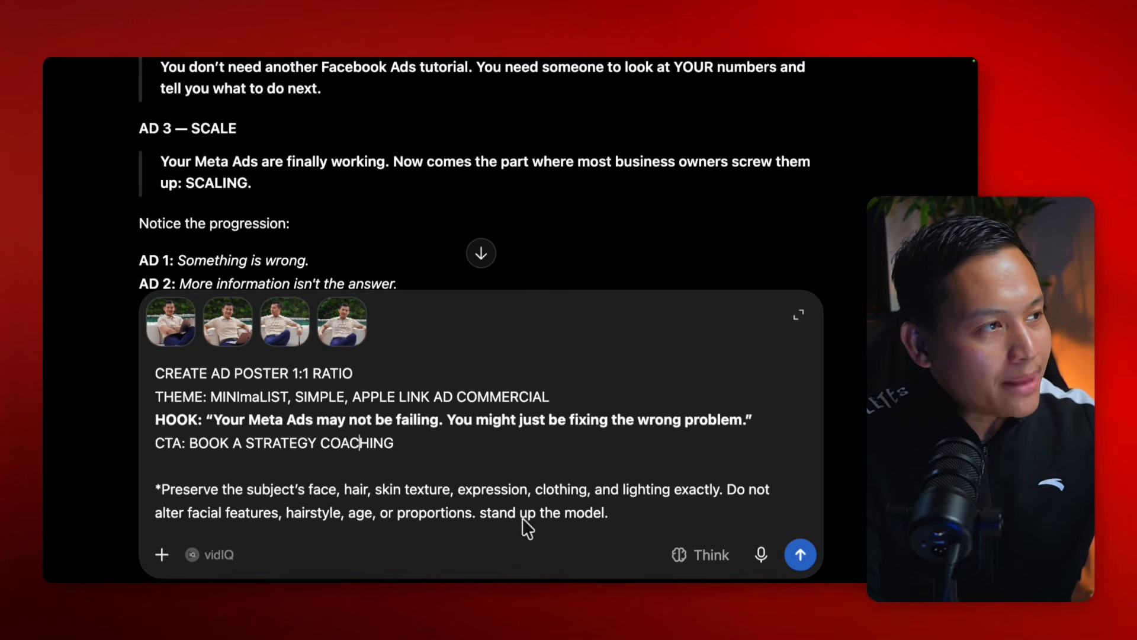
Step: Extend the note's last sentence to "stand up the model while doing on laptop." and send the poster prompt
{"action": "left_click_drag", "start_coordinate": [477, 515], "coordinate": [675, 515]}
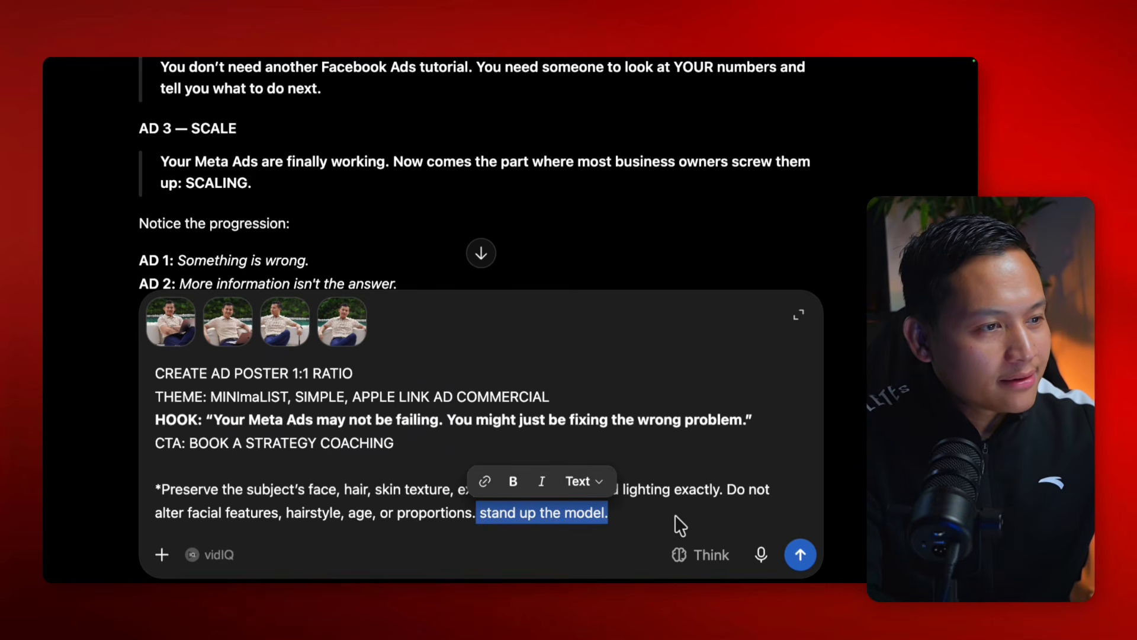
{"action": "left_click", "coordinate": [670, 516]}
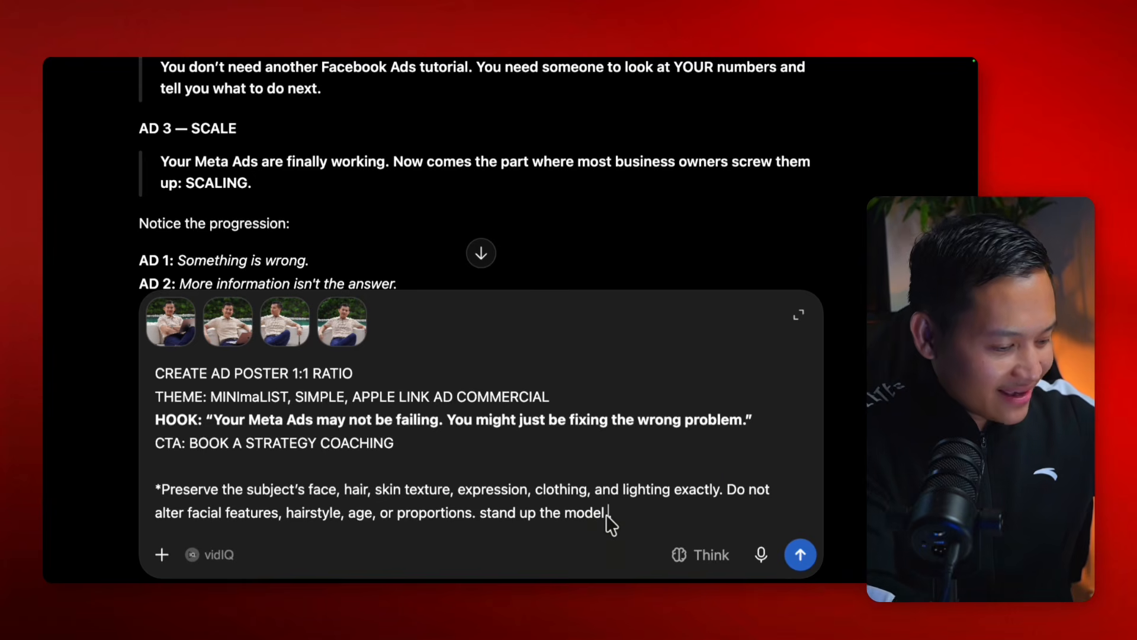
{"action": "type", "text": "while "}
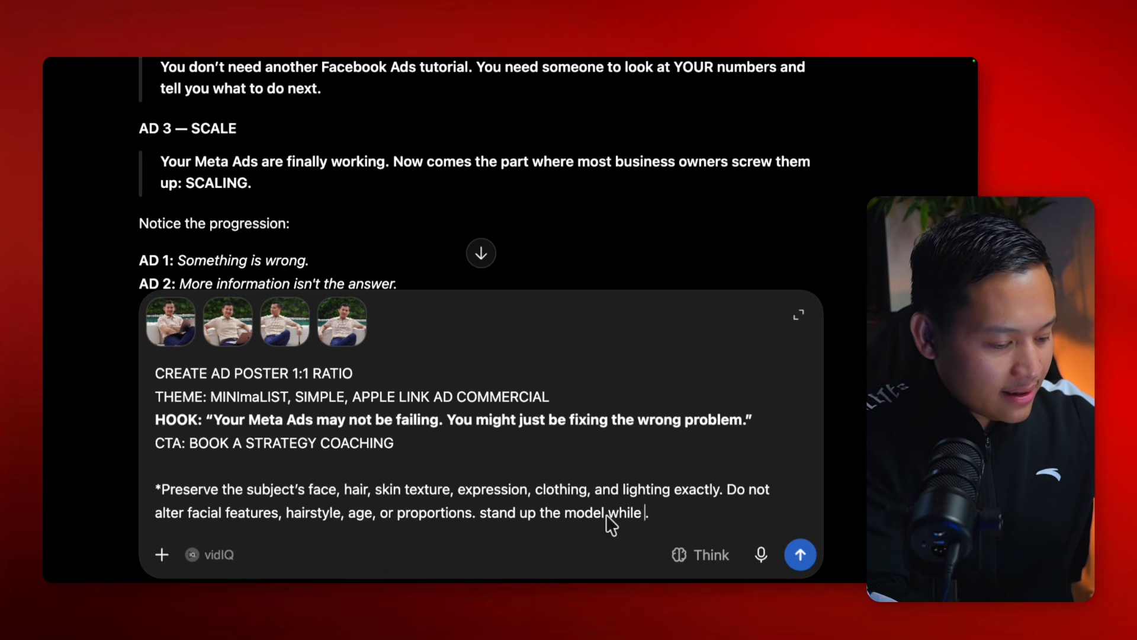
{"action": "type", "text": "doing "}
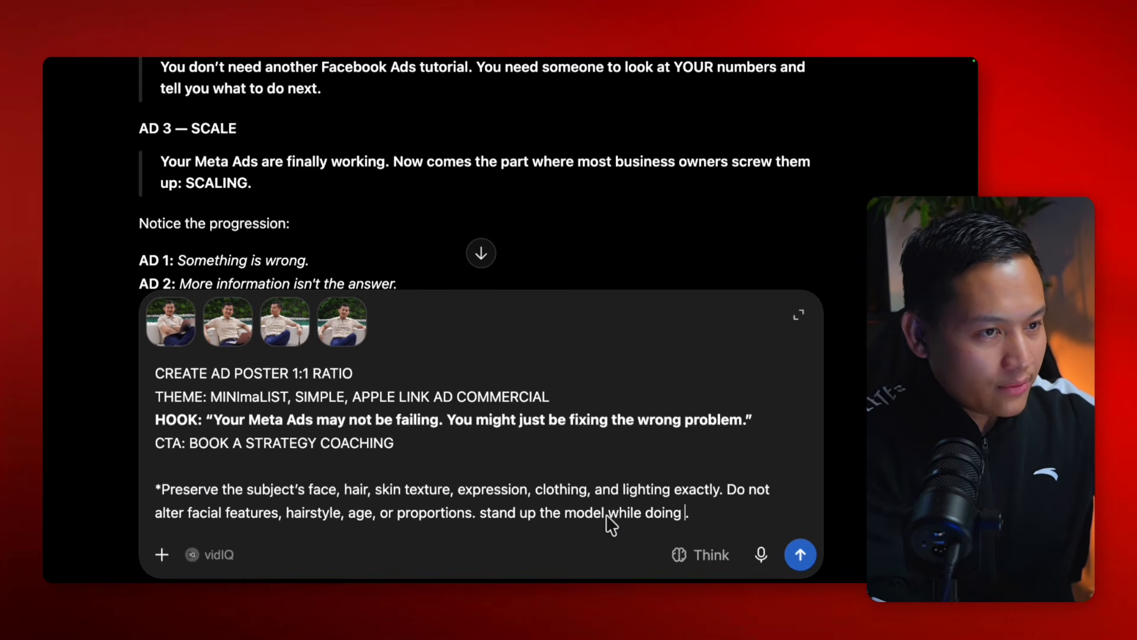
{"action": "type", "text": "on laptop"}
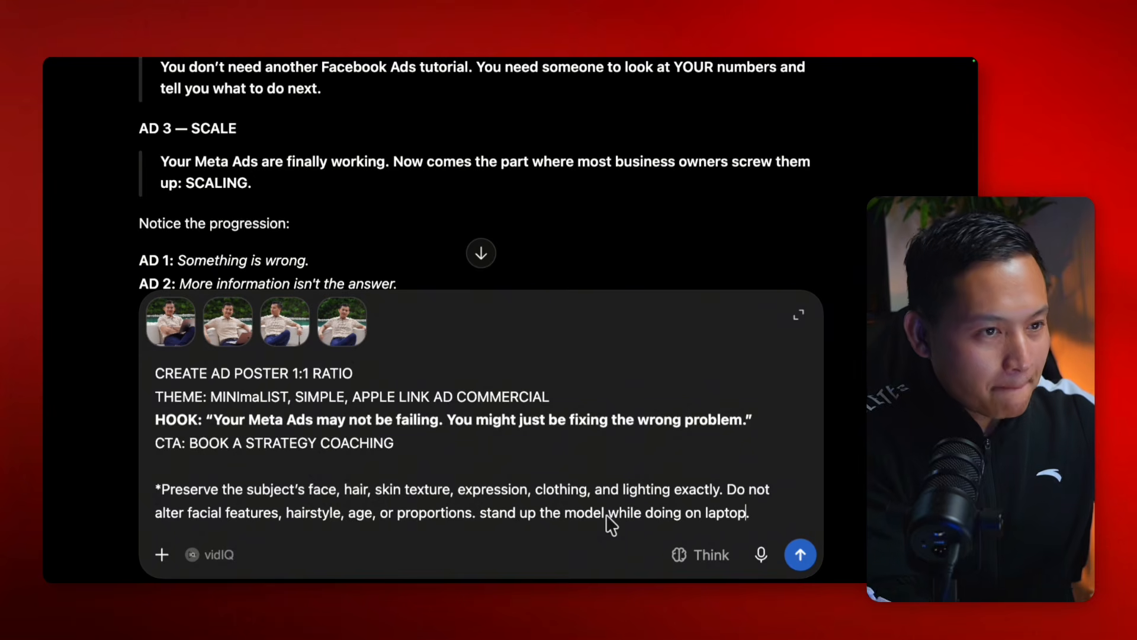
{"action": "key", "text": "ctrl+a"}
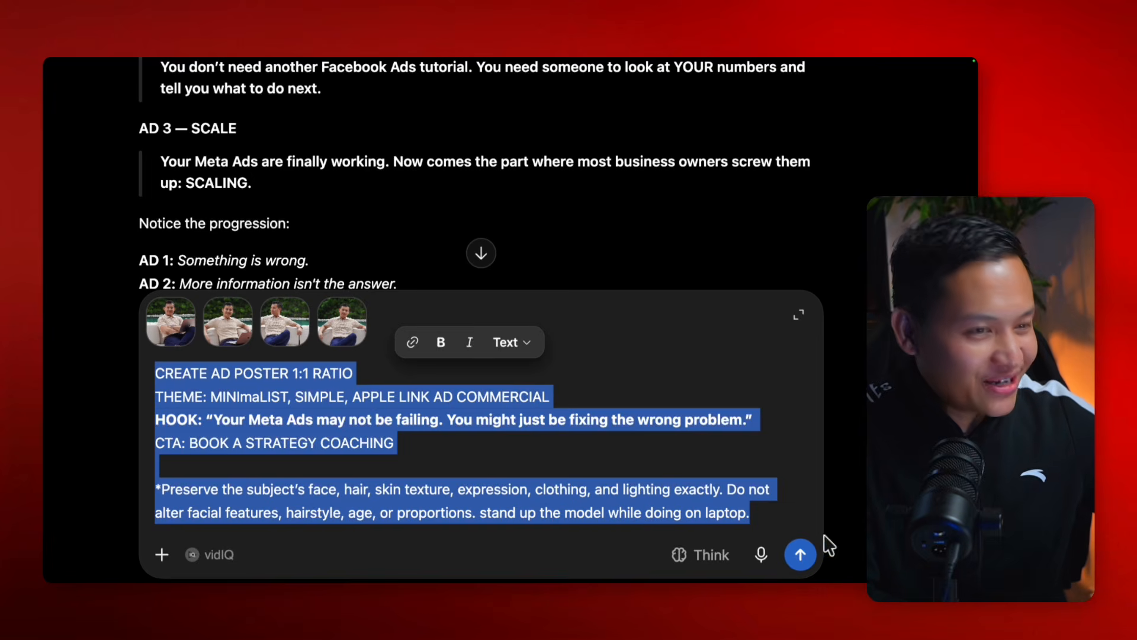
{"action": "left_click", "coordinate": [802, 553]}
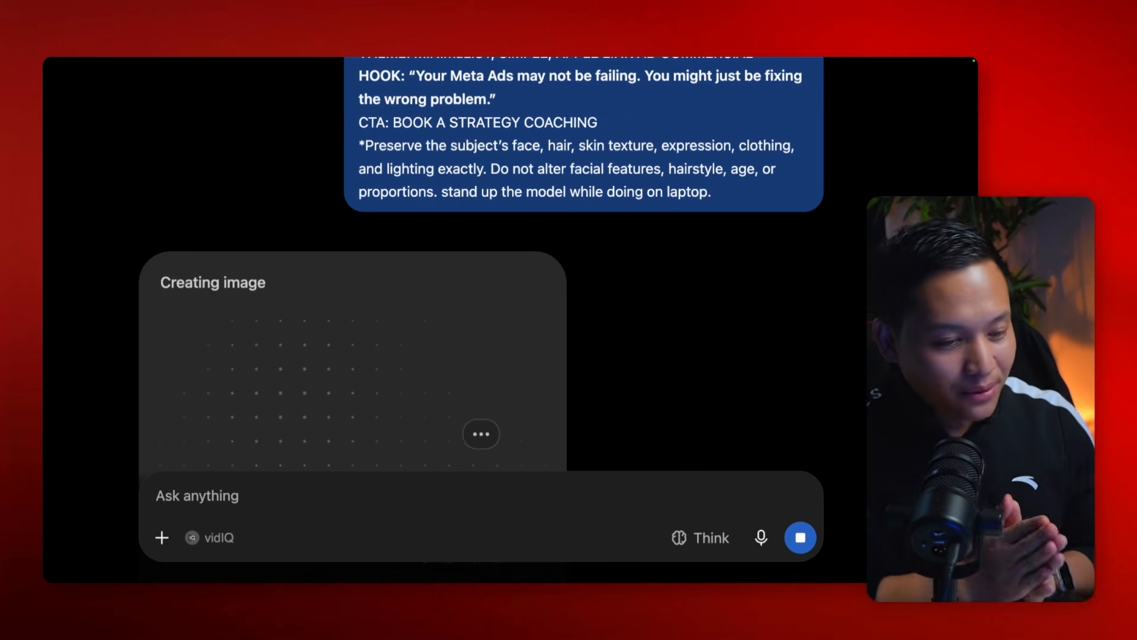
Step: Copy the hook "Your Meta Ads may not be failing. You might just be fixing the wrong problem." from the AD #1 tests
{"action": "scroll", "coordinate": [386, 378], "scroll_direction": "down", "scroll_amount": 3}
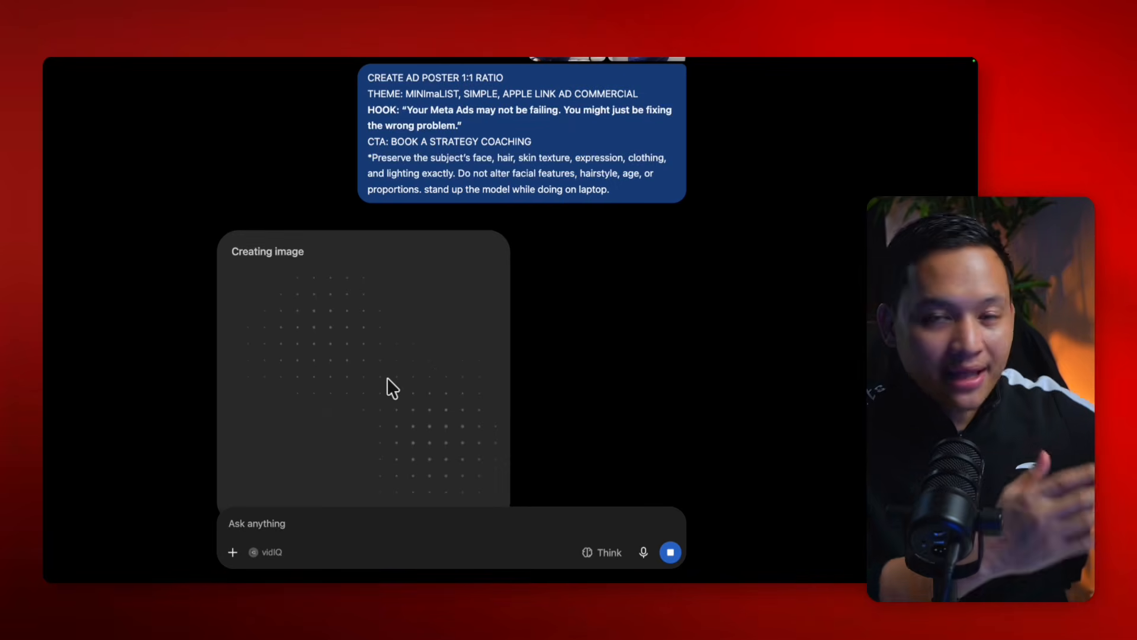
{"action": "scroll", "coordinate": [386, 378], "scroll_direction": "up", "scroll_amount": 5}
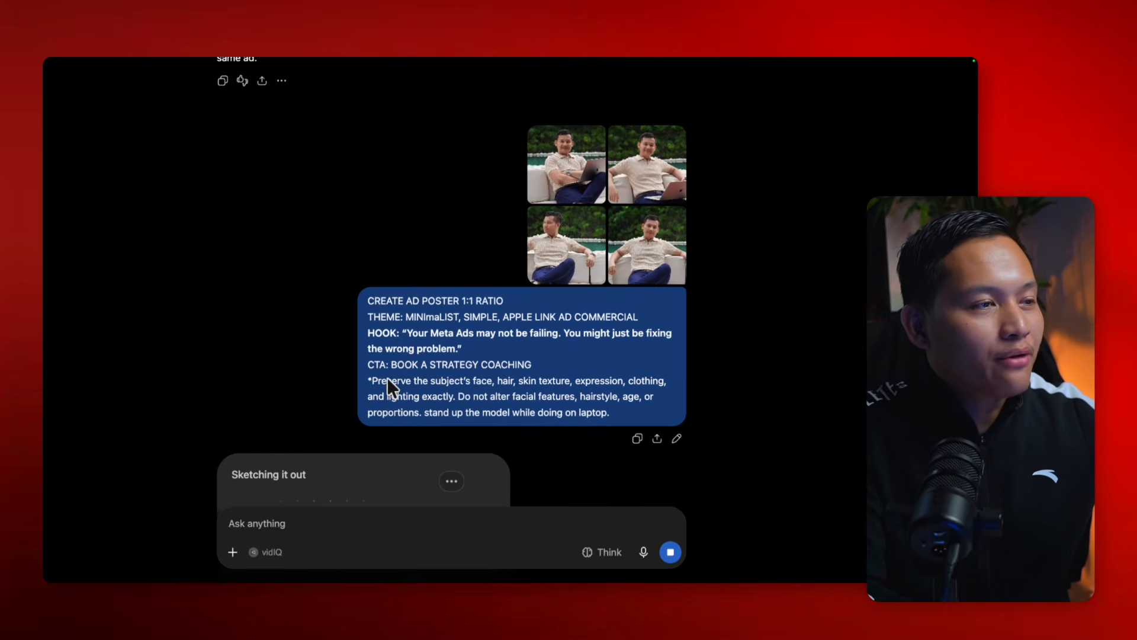
{"action": "scroll", "coordinate": [386, 378], "scroll_direction": "up", "scroll_amount": 15}
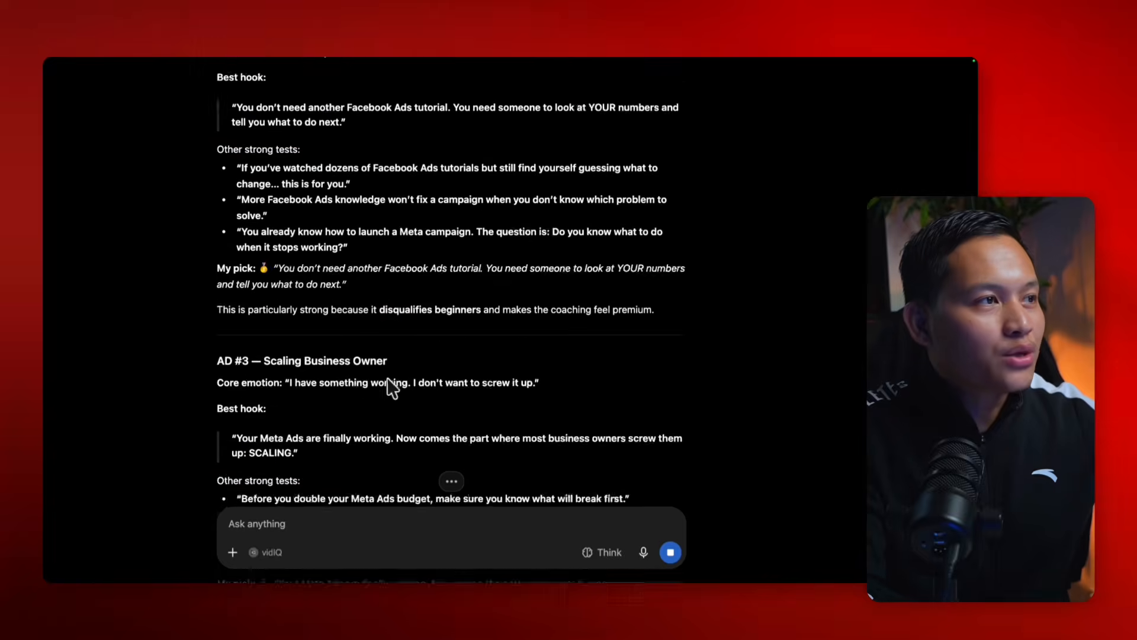
{"action": "scroll", "coordinate": [388, 379], "scroll_direction": "up", "scroll_amount": 4}
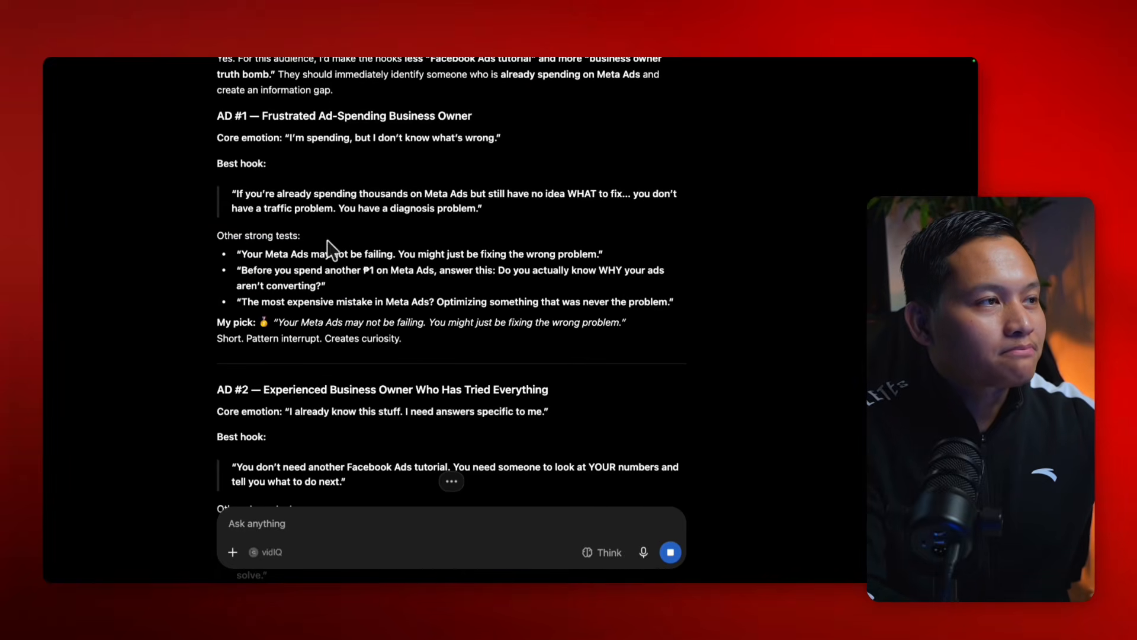
{"action": "triple_click", "coordinate": [268, 255]}
{"action": "key", "text": "super+c"}
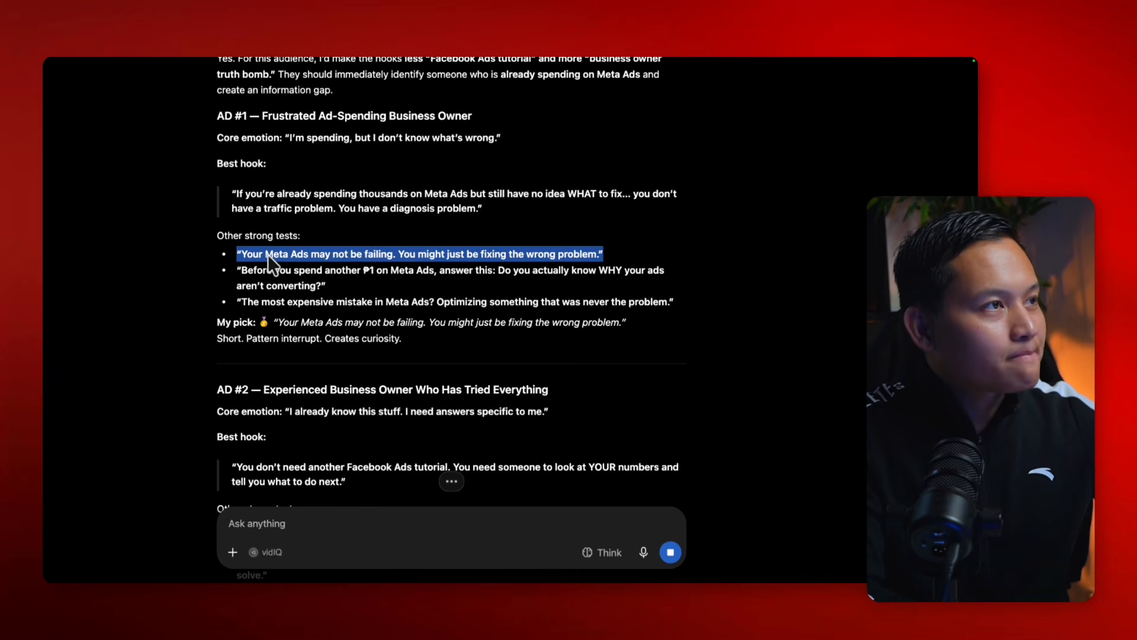
Step: Begin a new prompt with the line "WRITE AN AD COPY FOR VARIATION #1"
{"action": "left_click", "coordinate": [314, 513]}
{"action": "scroll", "coordinate": [347, 388], "scroll_direction": "down", "scroll_amount": 10}
{"action": "scroll", "coordinate": [342, 378], "scroll_direction": "down", "scroll_amount": 15}
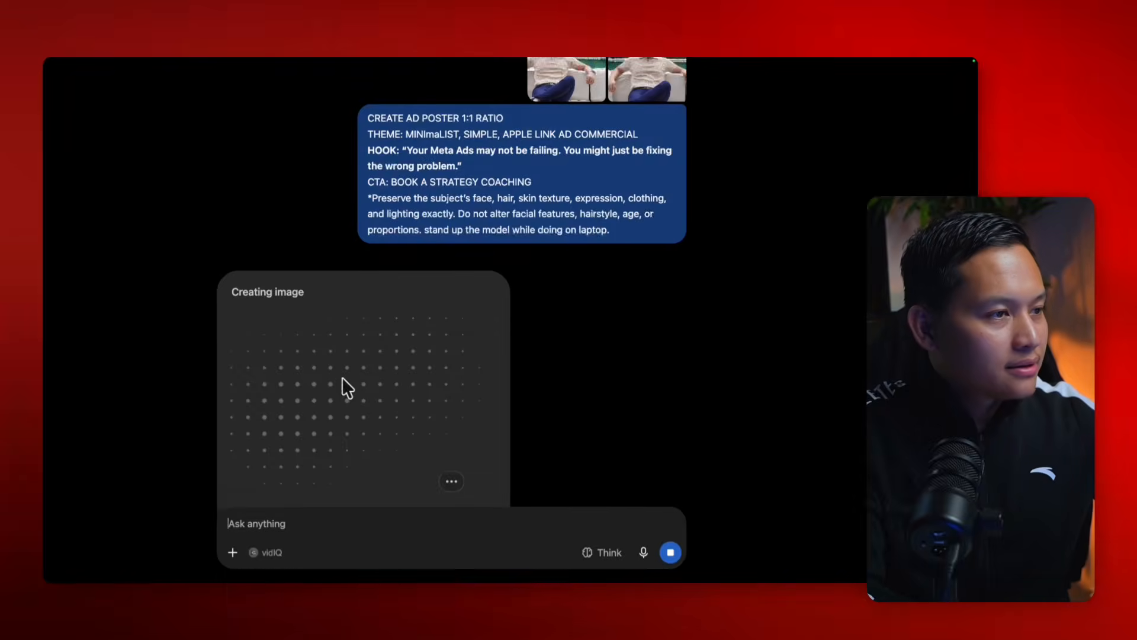
{"action": "left_click", "coordinate": [279, 520]}
{"action": "key", "text": "Caps_Lock"}
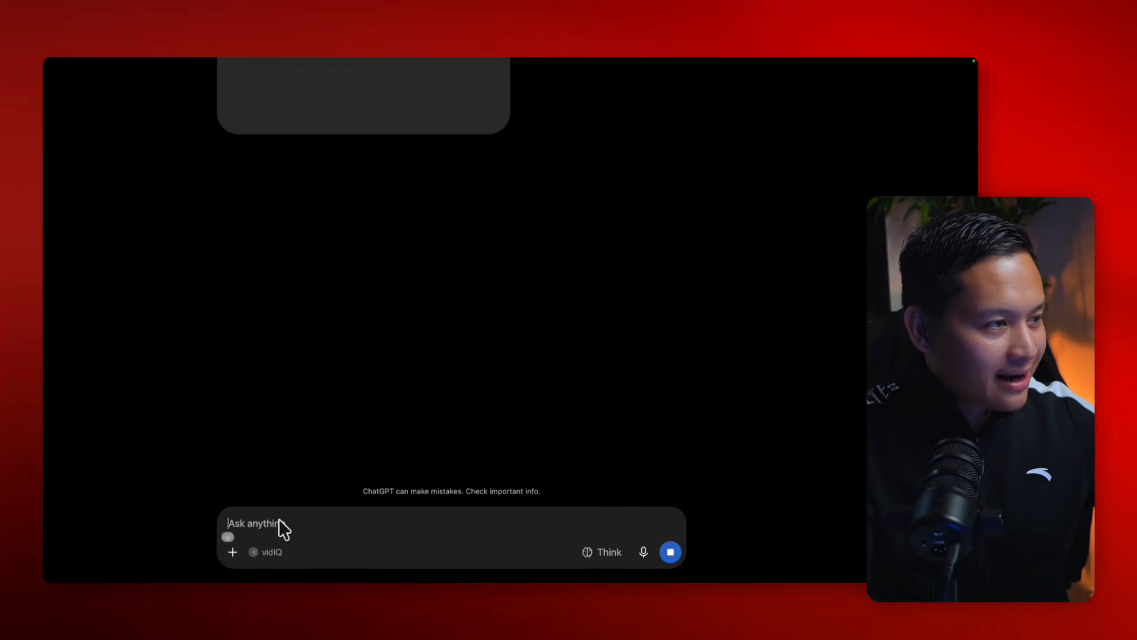
{"action": "type", "text": "WR"}
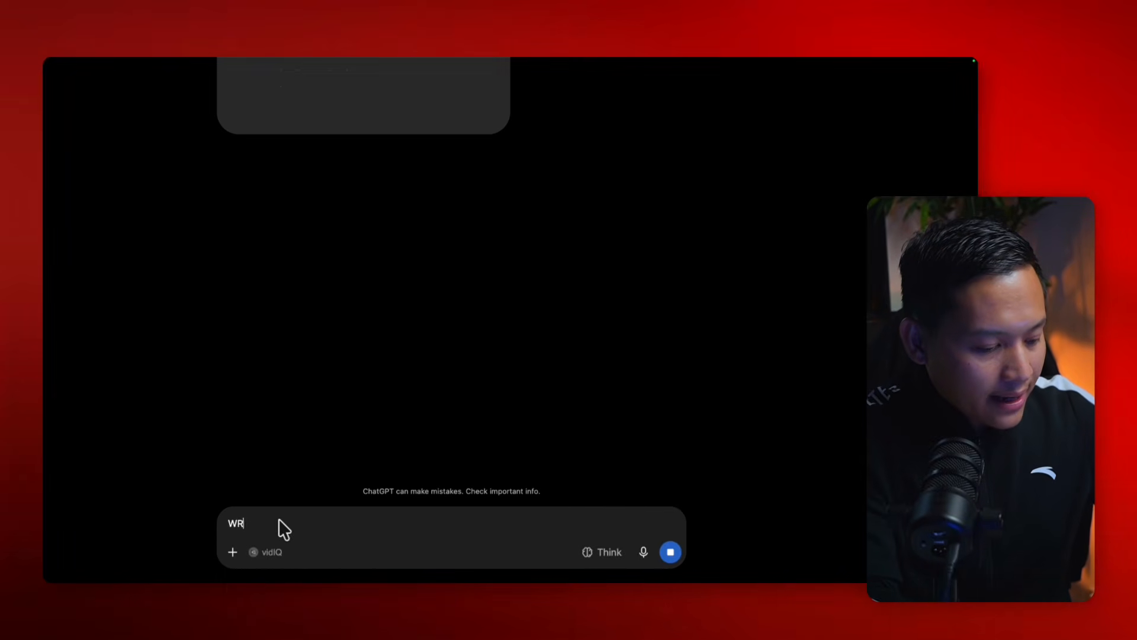
{"action": "type", "text": "ITE AN AD C"}
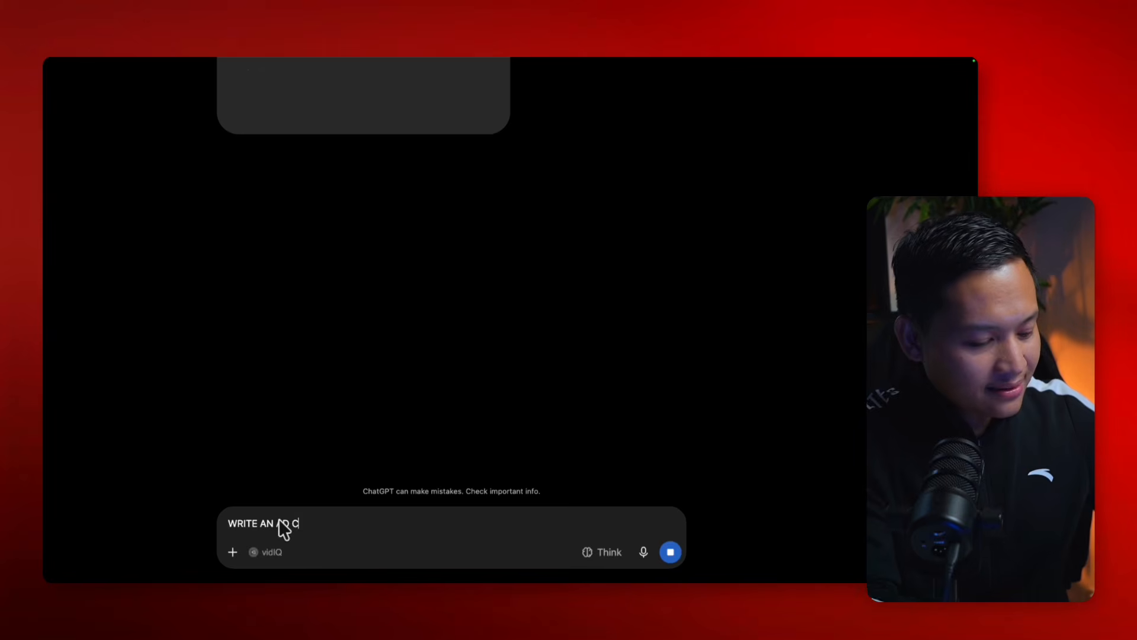
{"action": "type", "text": "OPY FOR "}
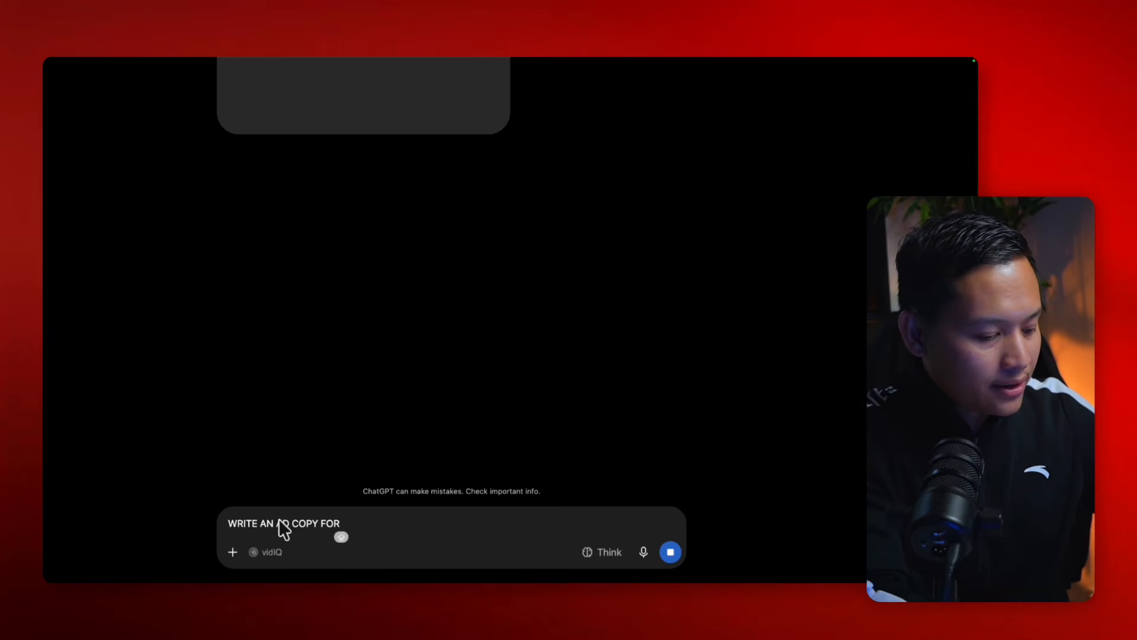
{"action": "type", "text": "VARIATION "}
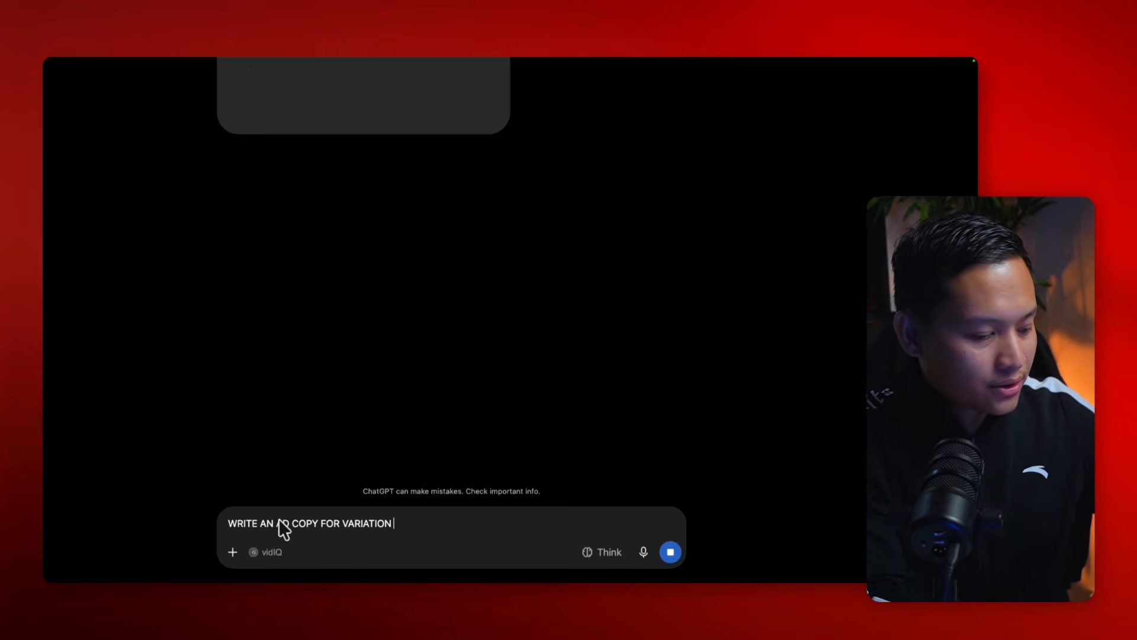
{"action": "type", "text": "#1"}
{"action": "key", "text": "shift+Return"}
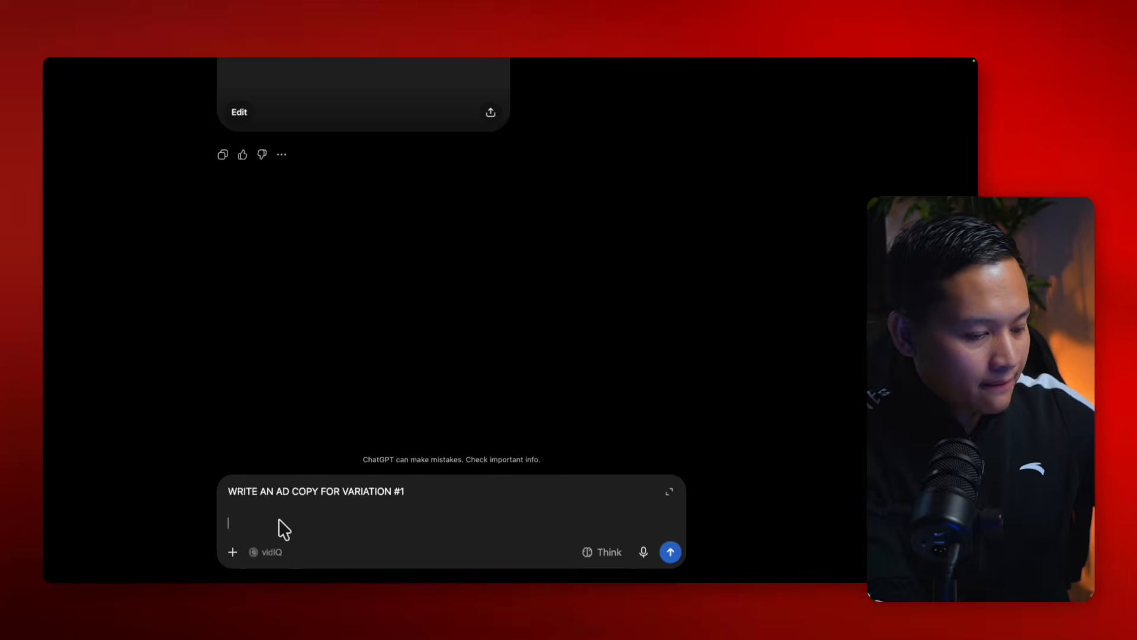
Step: Add a "HOOK:" line containing the copied AD #1 hook below the prompt's first line
{"action": "type", "text": "HOOK:"}
{"action": "key", "text": "super+v"}
{"action": "key", "text": "shift+Return"}
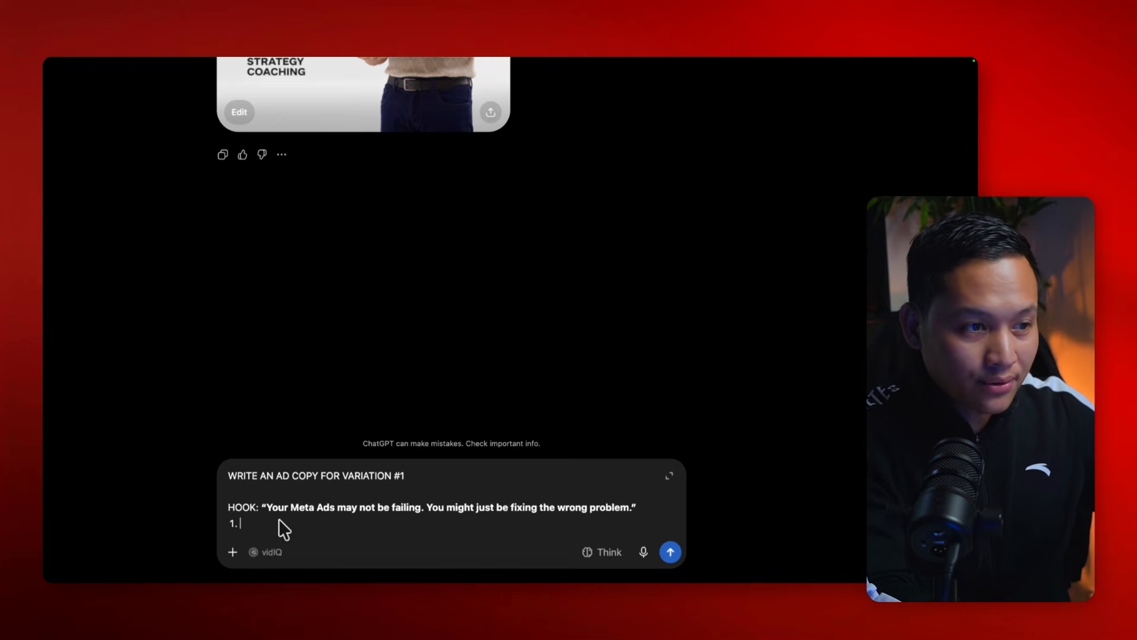
Step: Add the lines "USE THIS COPY FRAMEWORK:" and "HOOK, VALUE / STORY, CLEAR CTA." below the hook
{"action": "type", "text": "USE"}
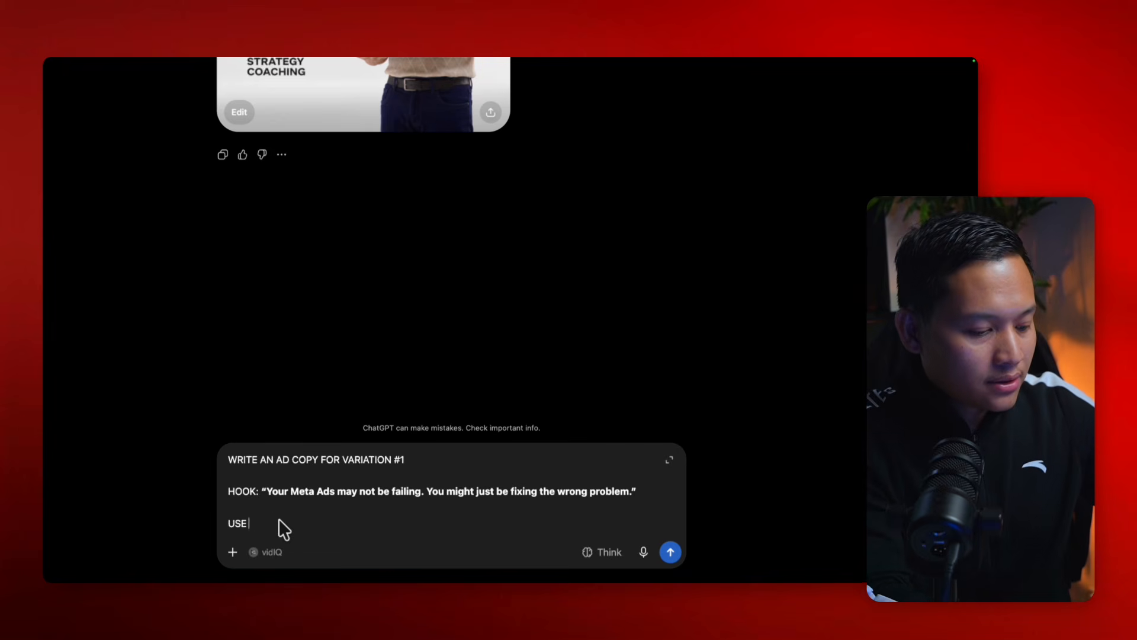
{"action": "type", "text": " THIS COPY "}
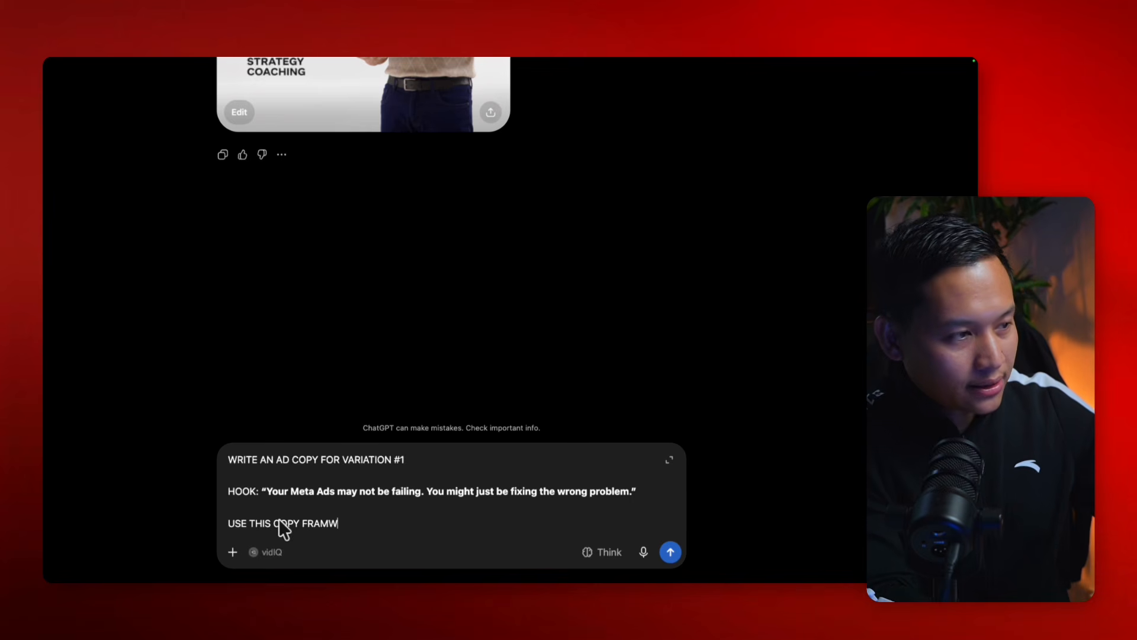
{"action": "type", "text": "FRAMEWORK:"}
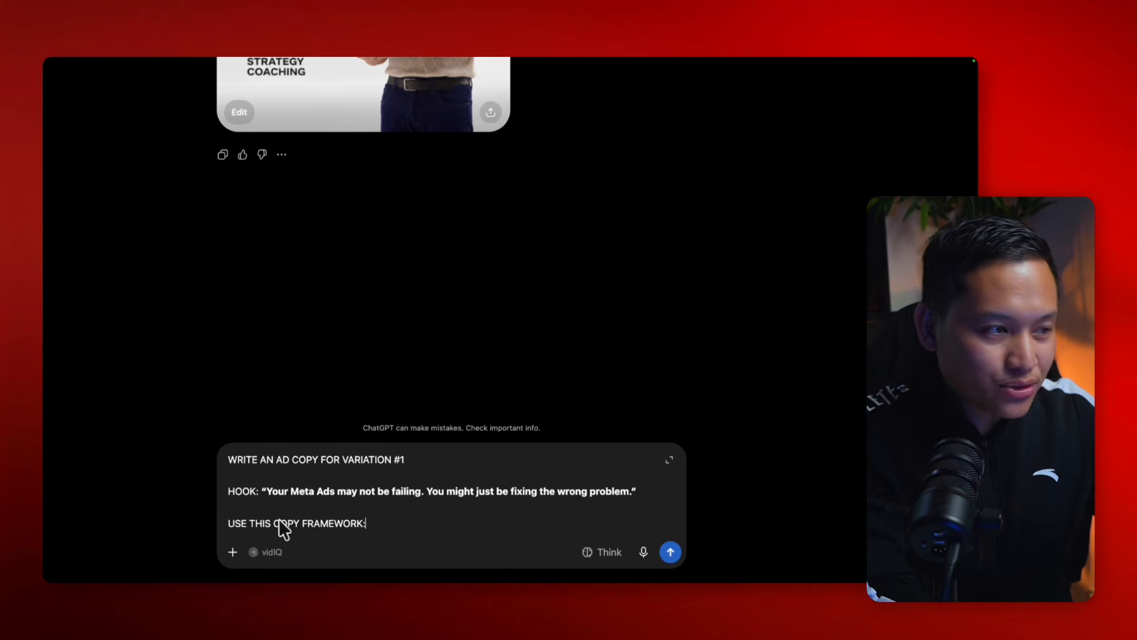
{"action": "key", "text": "shift+Return"}
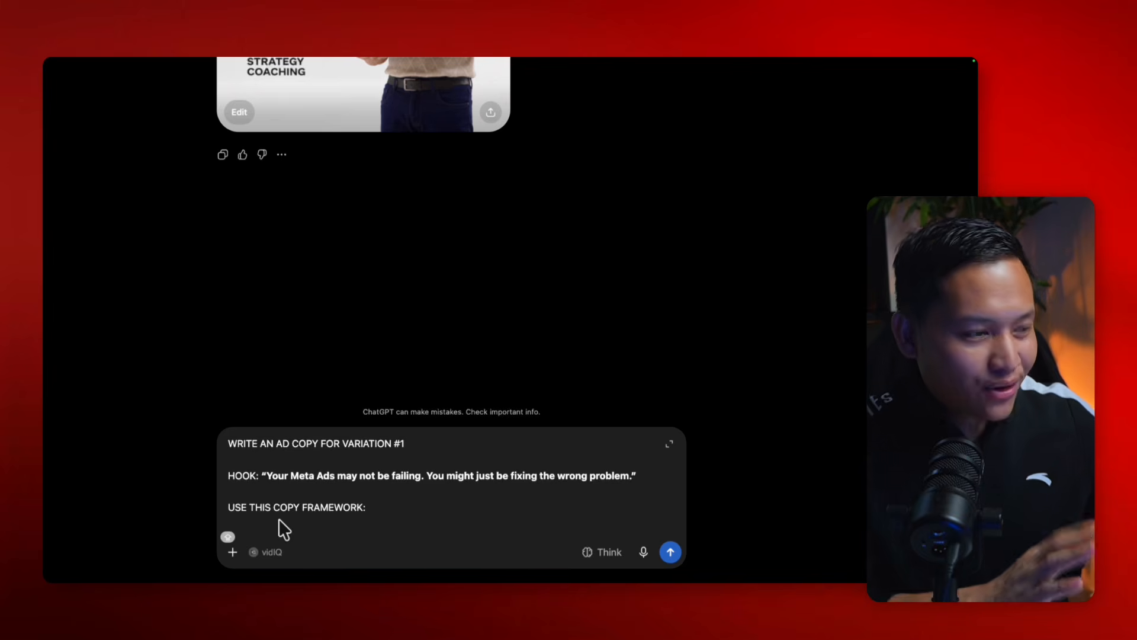
{"action": "type", "text": "HOOK, VALUE /"}
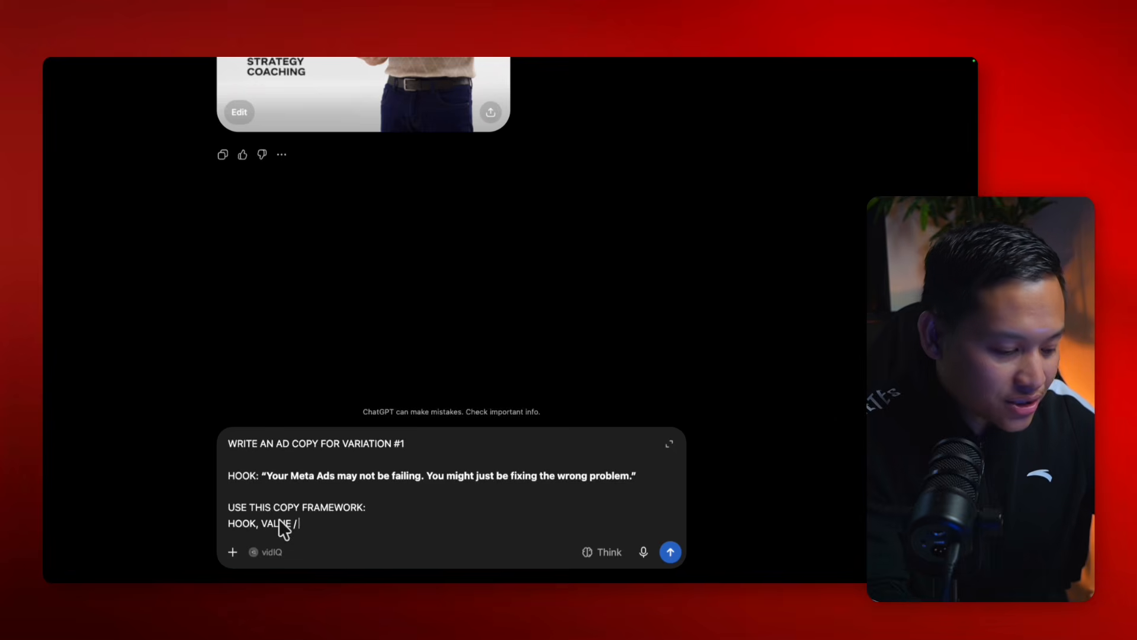
{"action": "type", "text": "RY, CLEARN CTA."}
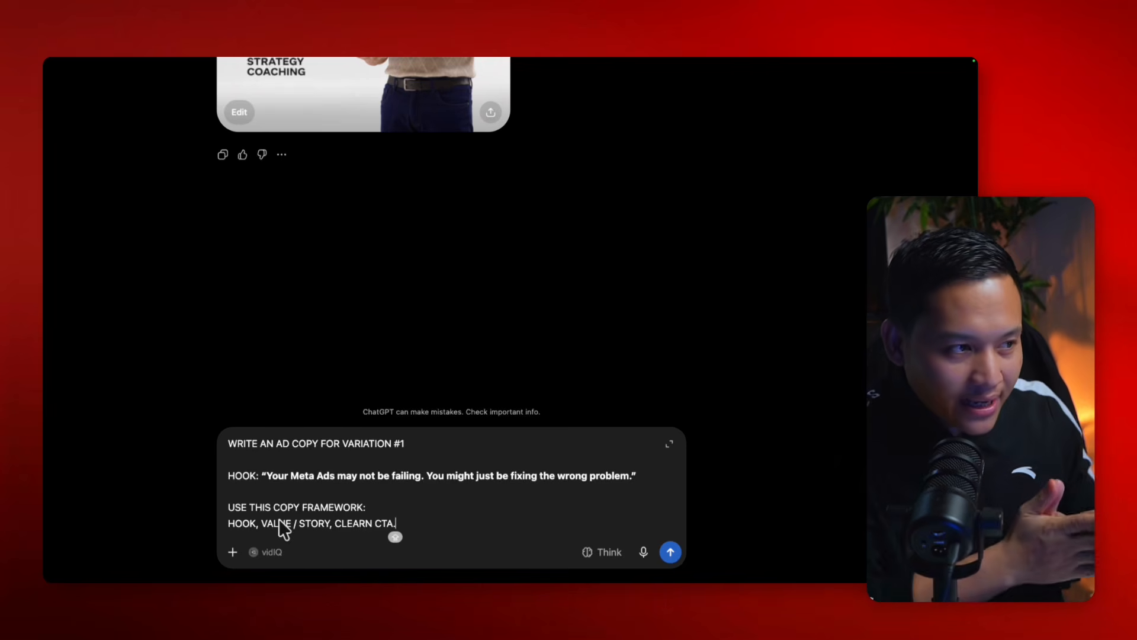
{"action": "left_click", "coordinate": [362, 522]}
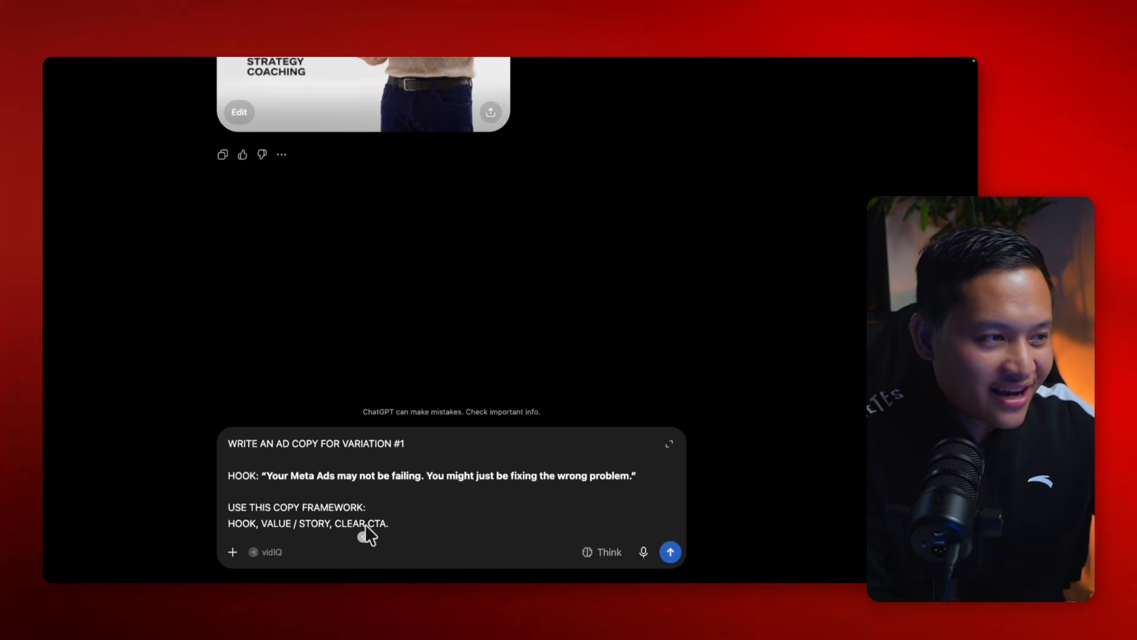
{"action": "left_click", "coordinate": [425, 511]}
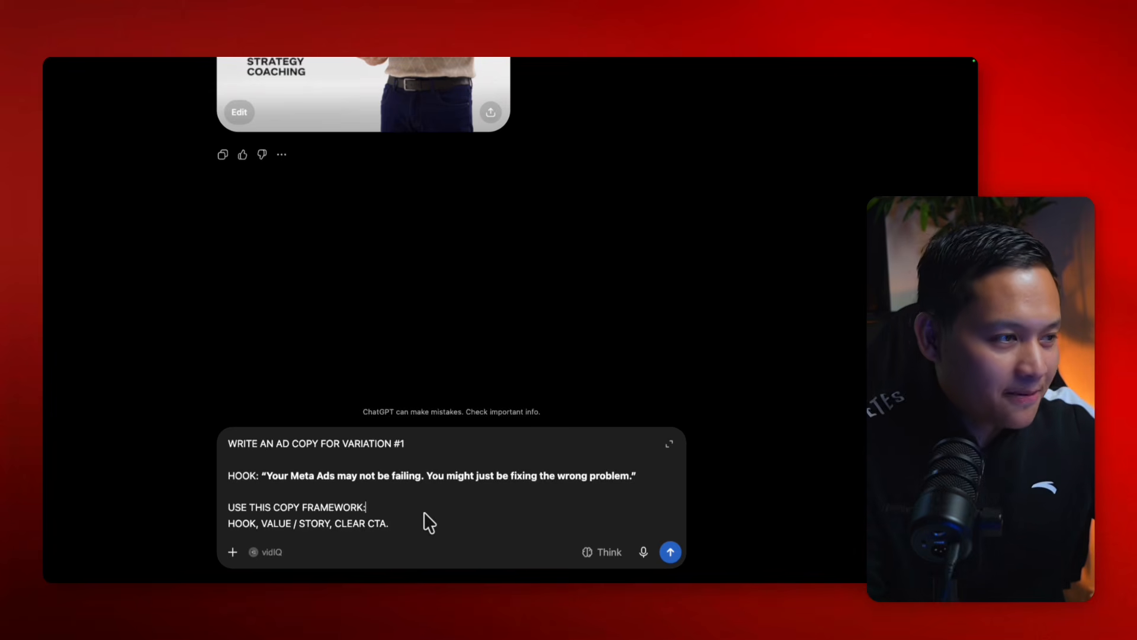
Step: Add a line asking for "MODERN TAGLISH OR TALK LIKE" the coach, giving the coach's name, and submit the ad copy prompt
{"action": "left_click", "coordinate": [407, 526]}
{"action": "key", "text": "shift+Return"}
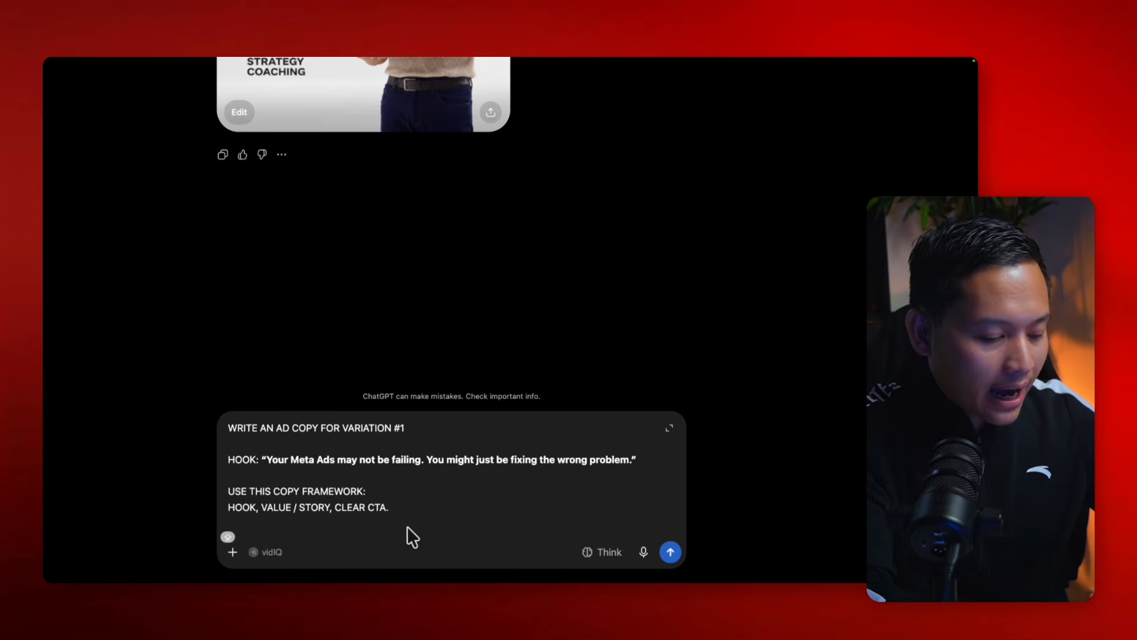
{"action": "type", "text": "MODER"}
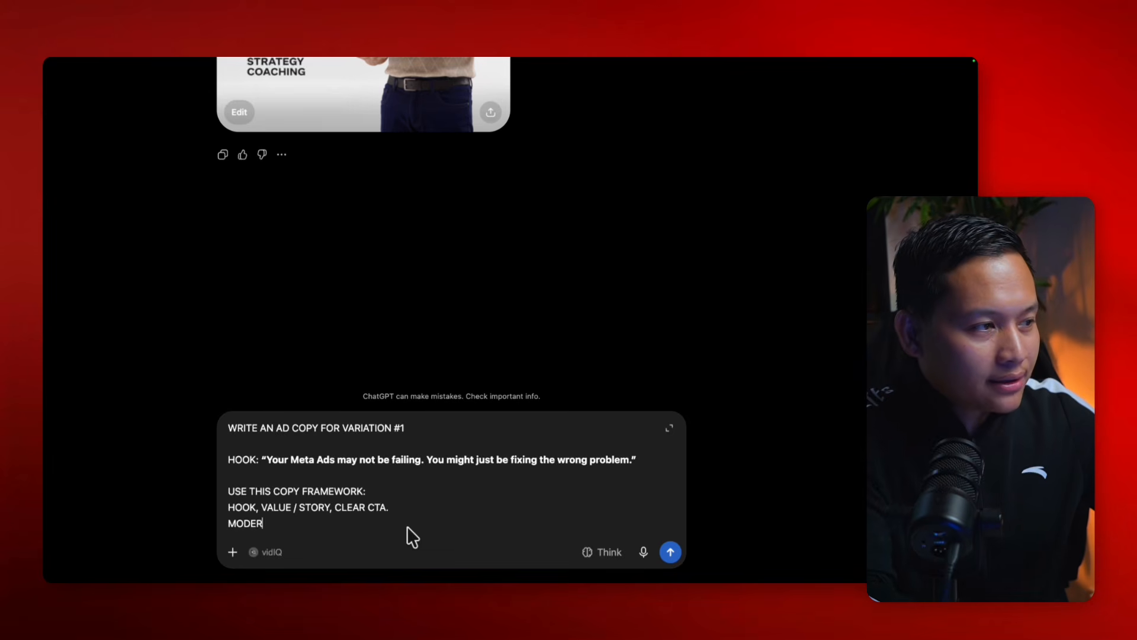
{"action": "type", "text": "N TAGLISH"}
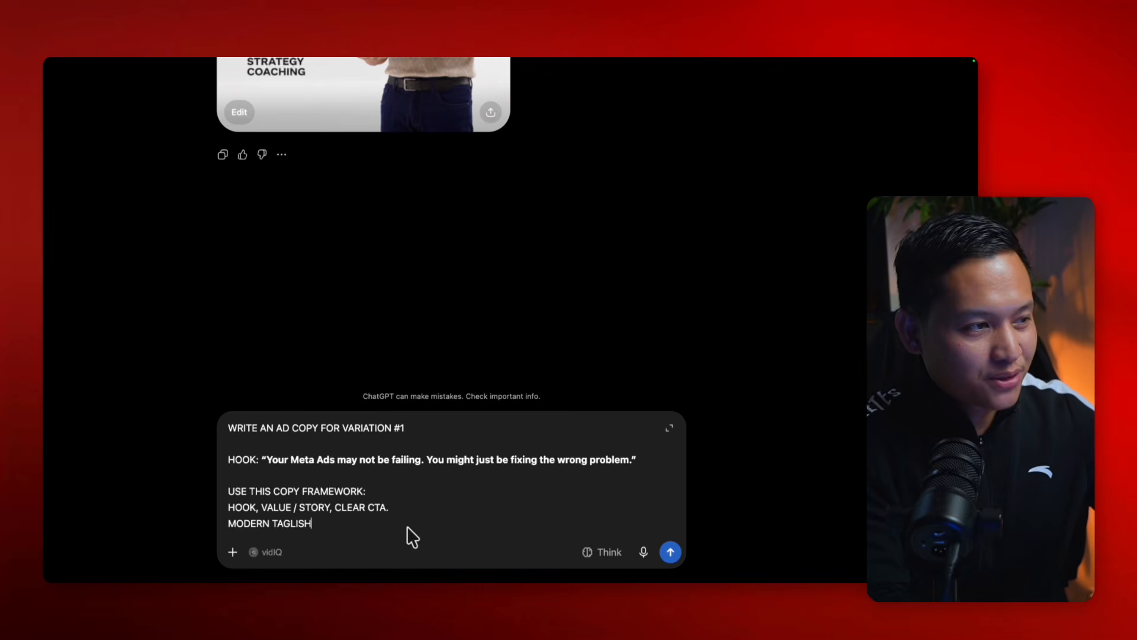
{"action": "type", "text": " OR TALKK"}
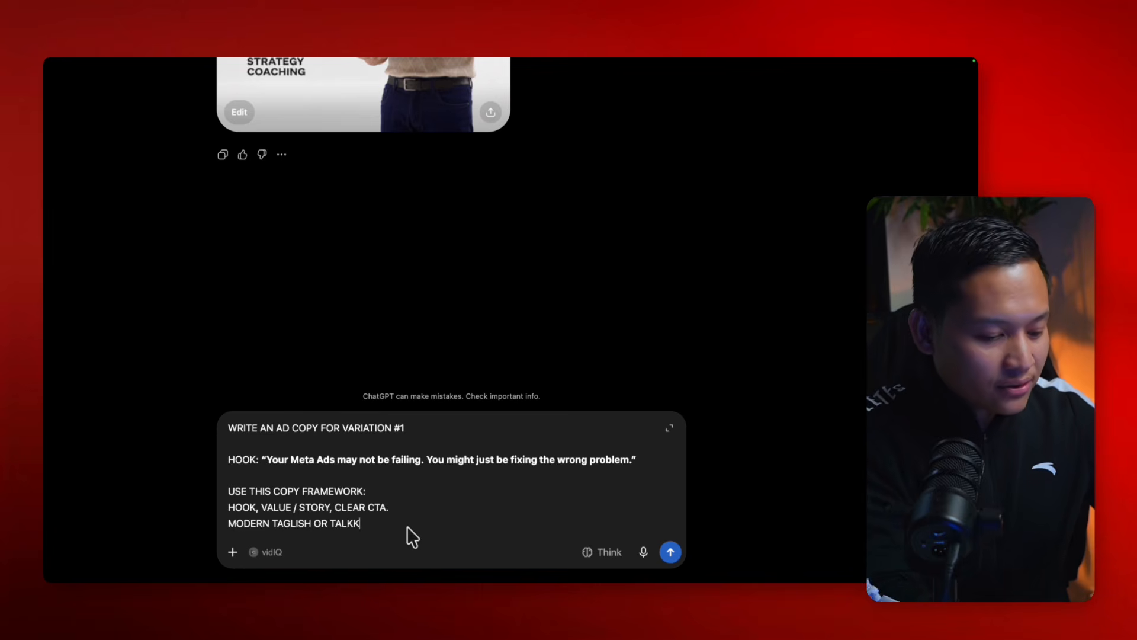
{"action": "key", "text": "BackSpace"}
{"action": "key", "text": "BackSpace"}
{"action": "type", "text": "K"}
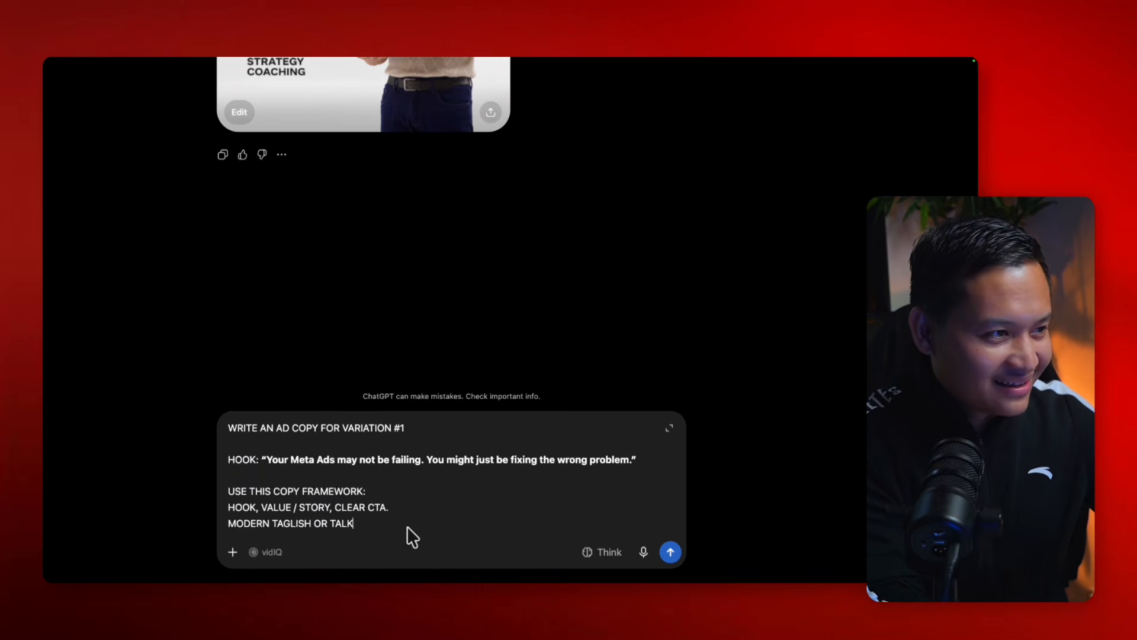
{"action": "type", "text": " LIKE JAY"}
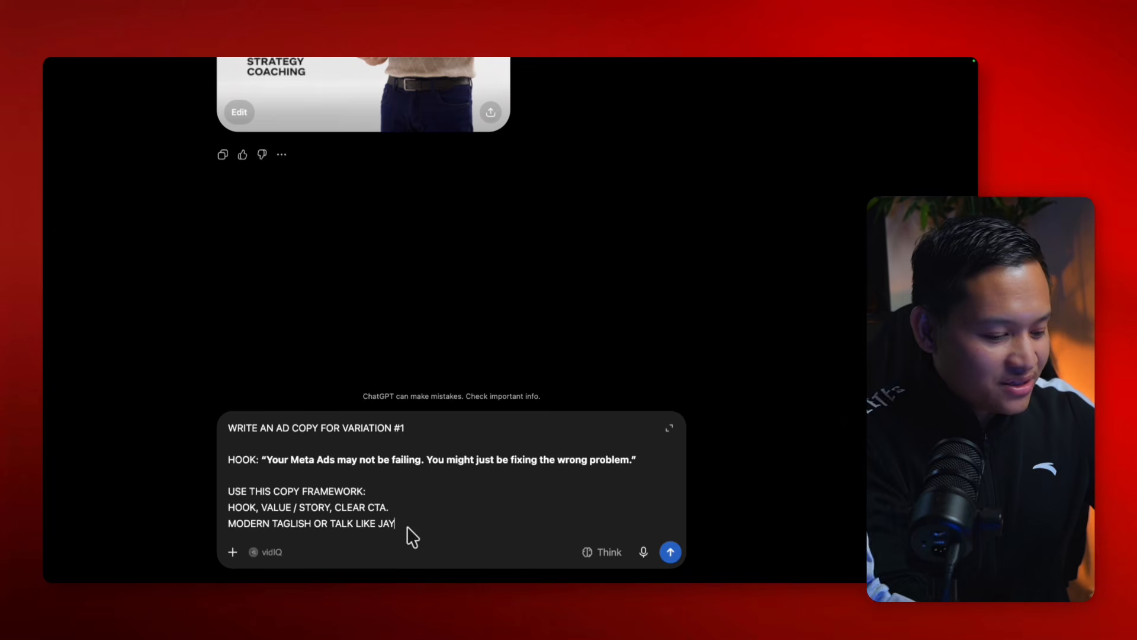
{"action": "type", "text": " GREGORIO"}
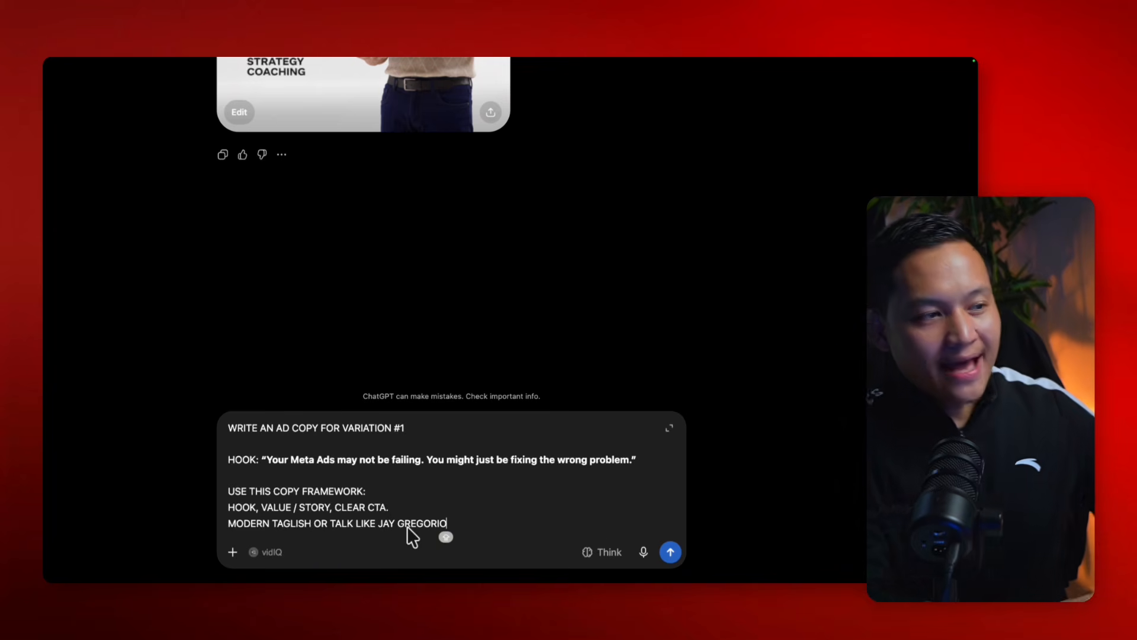
{"action": "left_click", "coordinate": [666, 557]}
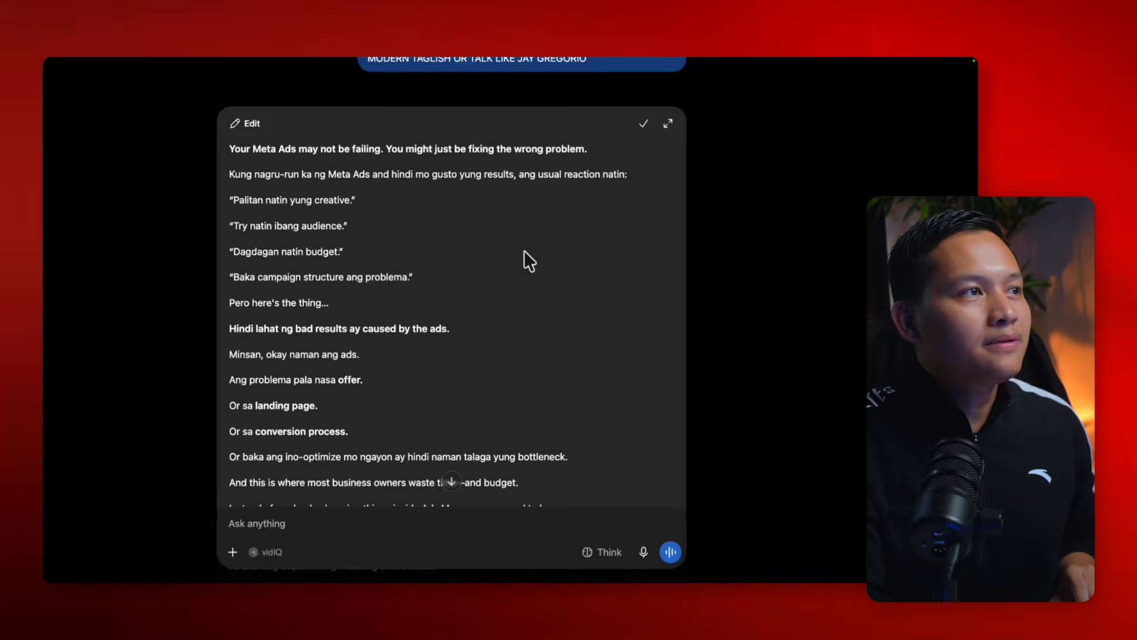
Step: Save the generated 1:1 "Your Meta Ads may not be failing" poster image to the Downloads folder
{"action": "scroll", "coordinate": [524, 255], "scroll_direction": "down", "scroll_amount": 5}
{"action": "scroll", "coordinate": [524, 255], "scroll_direction": "up", "scroll_amount": 10}
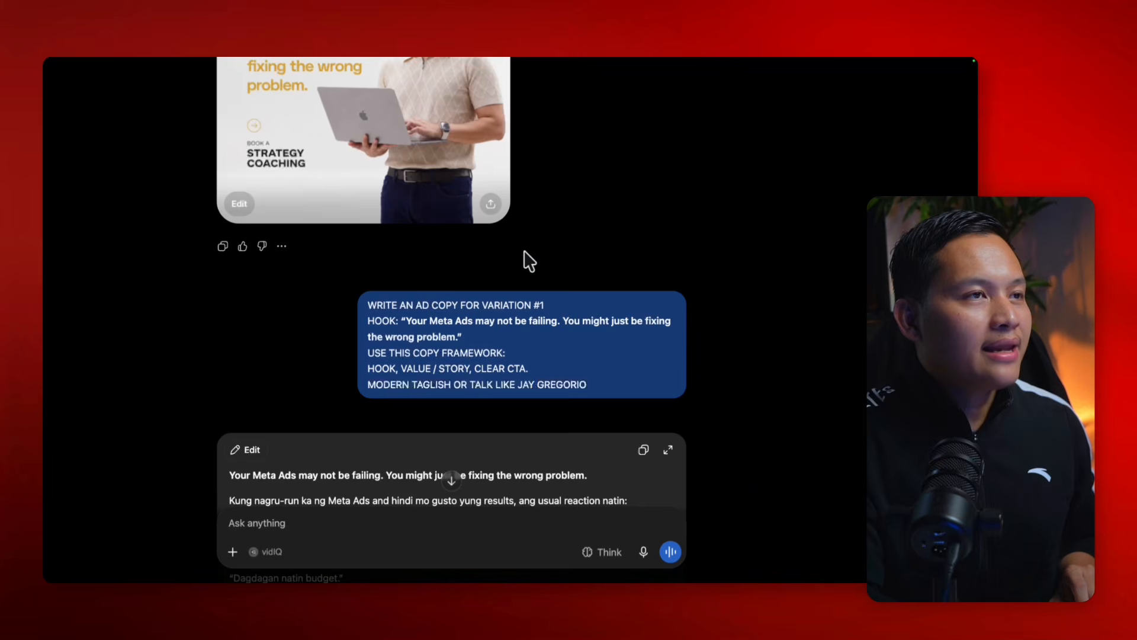
{"action": "scroll", "coordinate": [529, 261], "scroll_direction": "up", "scroll_amount": 5}
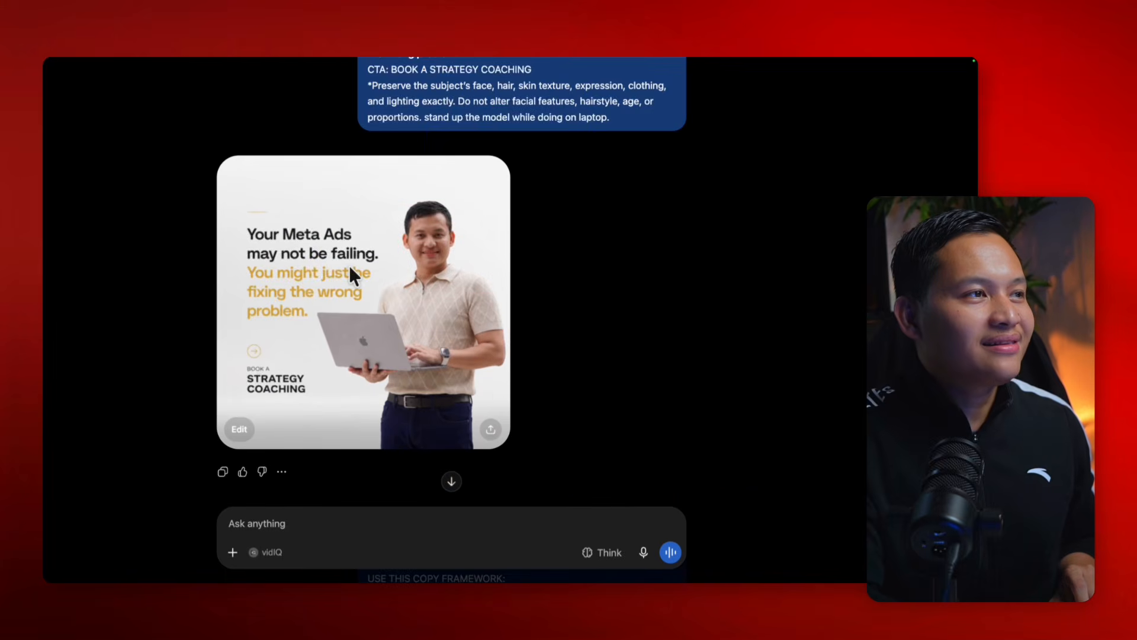
{"action": "left_click", "coordinate": [349, 265]}
{"action": "scroll", "coordinate": [350, 266], "scroll_direction": "down", "scroll_amount": 2}
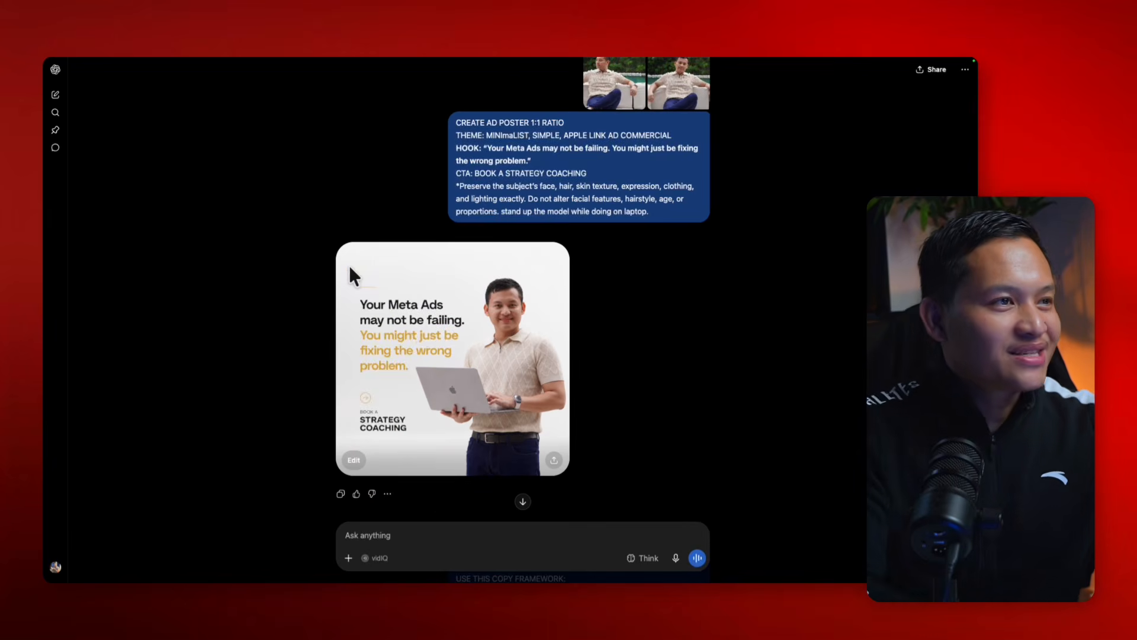
{"action": "right_click", "coordinate": [422, 320]}
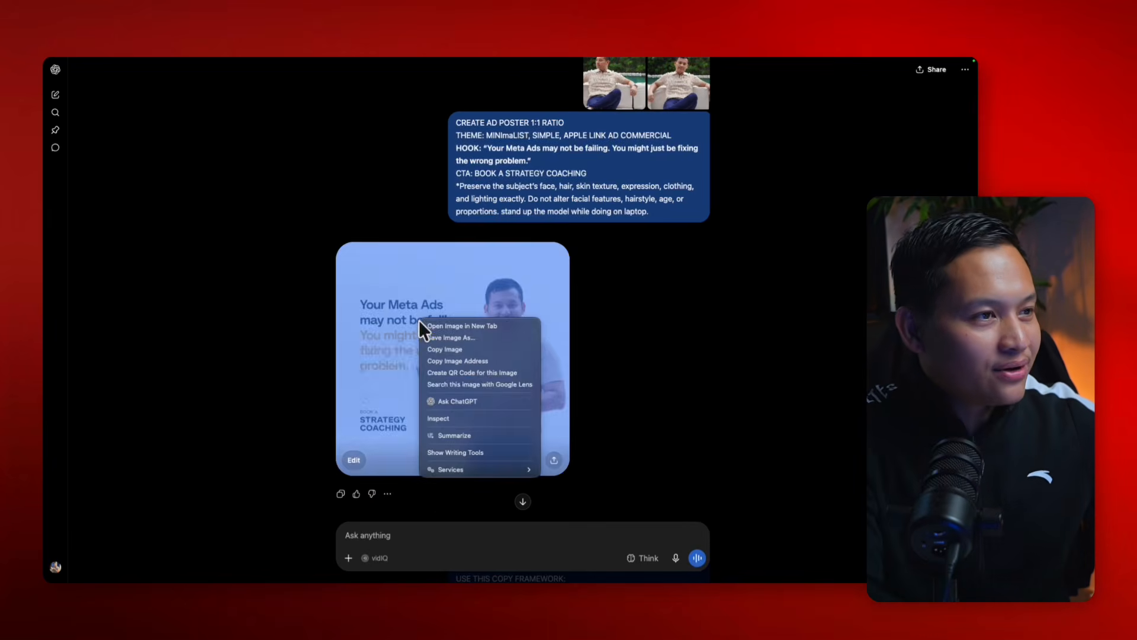
{"action": "left_click", "coordinate": [436, 338]}
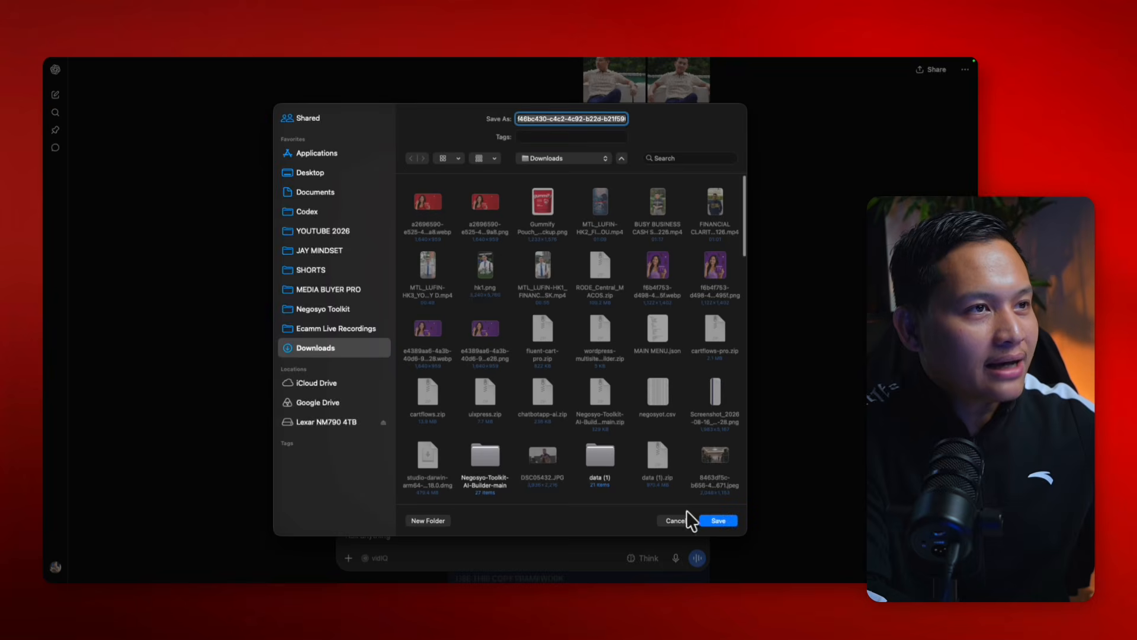
{"action": "left_click", "coordinate": [720, 522]}
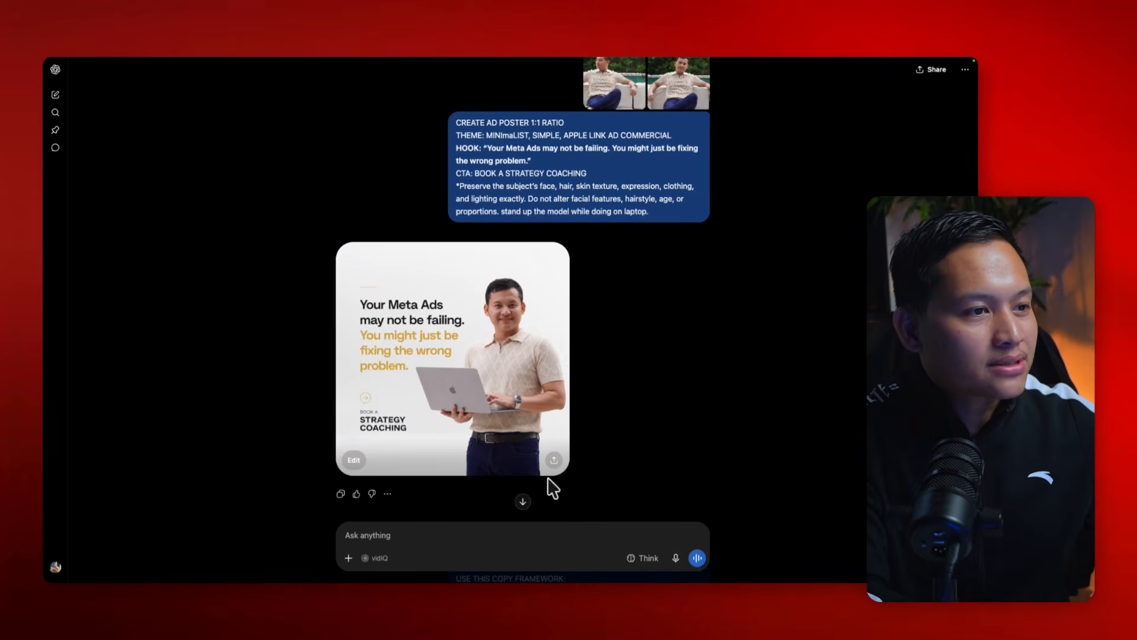
Step: Branch the conversation into a new chat from the 1:1 poster and request "CONVERT TO 9:16 RATIO"
{"action": "left_click", "coordinate": [388, 494]}
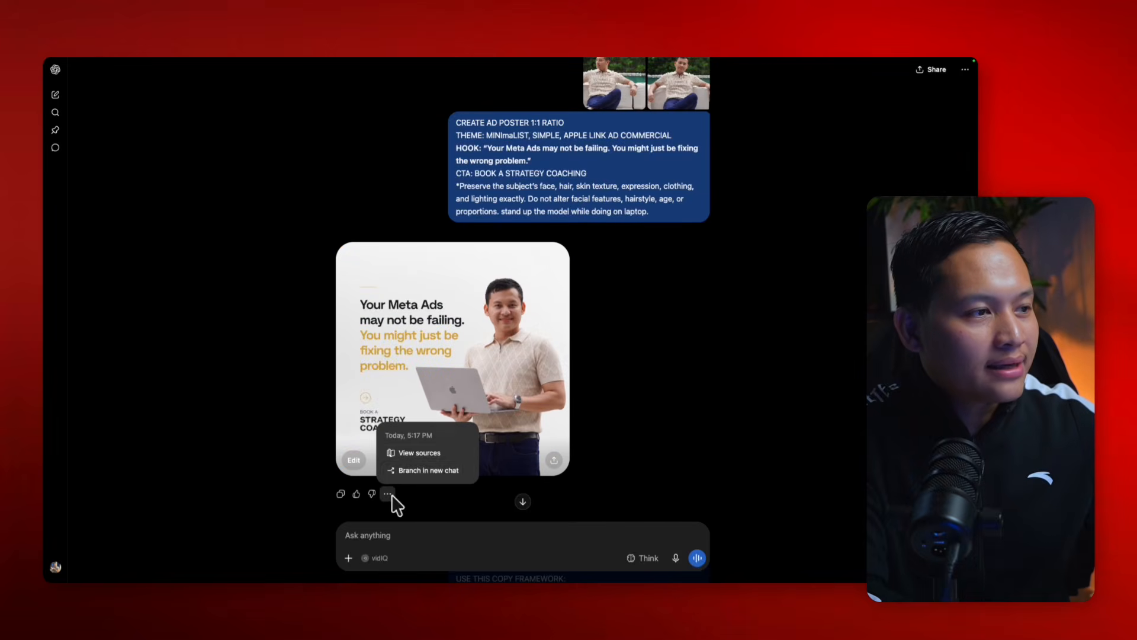
{"action": "left_click", "coordinate": [417, 474]}
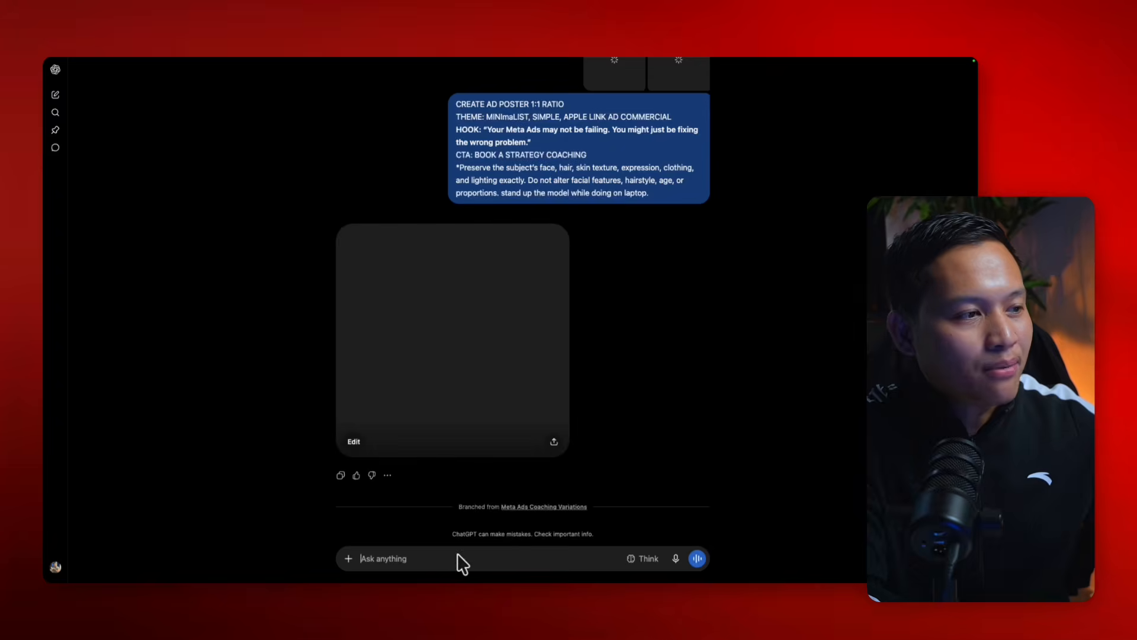
{"action": "type", "text": "CON"}
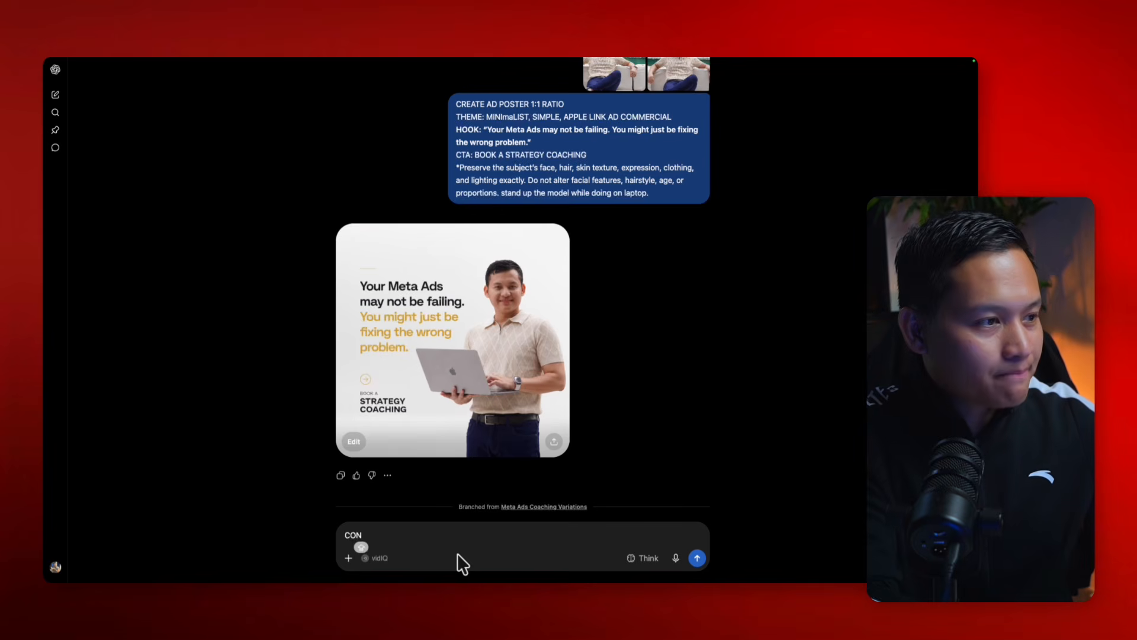
{"action": "type", "text": "VERT TO "}
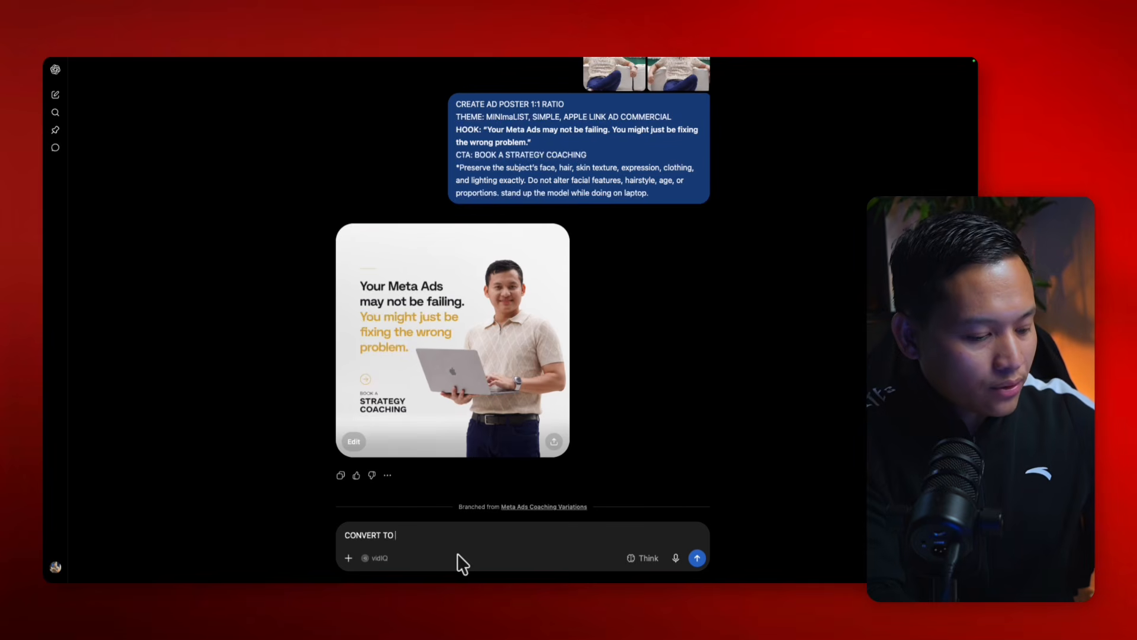
{"action": "type", "text": "9:16"}
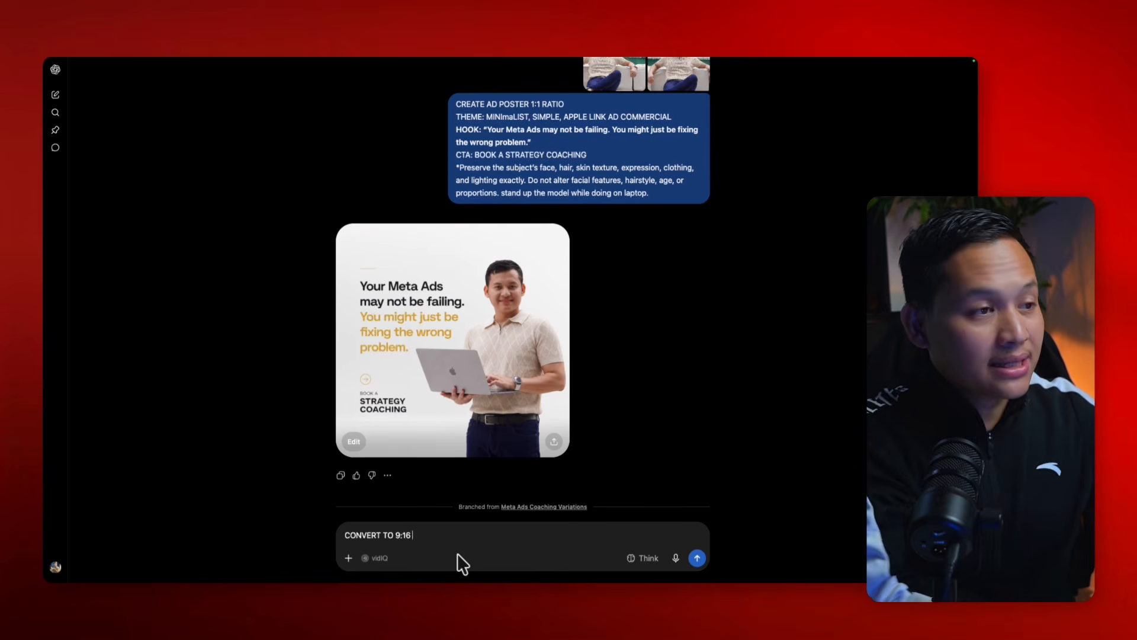
{"action": "type", "text": " RATIO"}
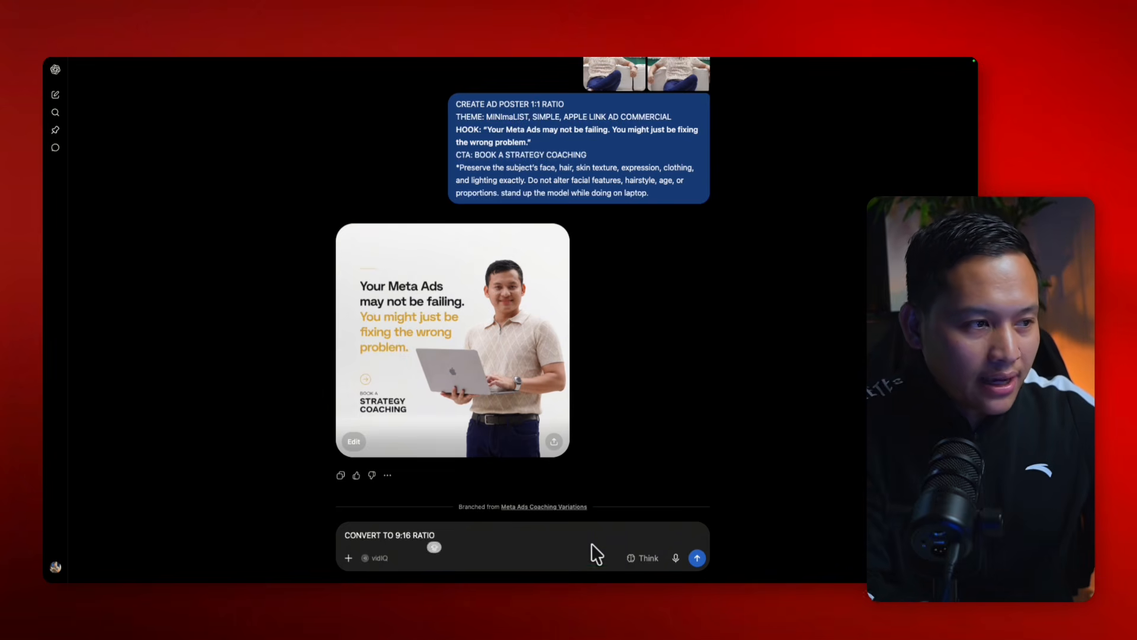
{"action": "left_click", "coordinate": [698, 558]}
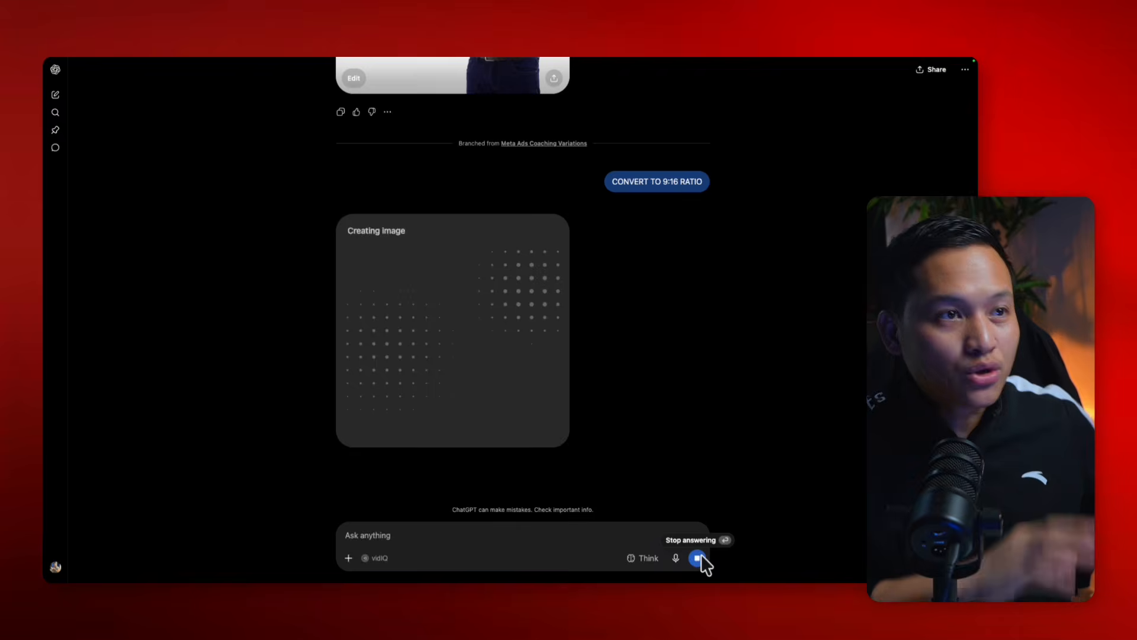
Step: Switch to Ads Manager and start an image ad creative for the Meta Ads Coaching #1 ad
{"action": "mouse_move", "coordinate": [741, 58]}
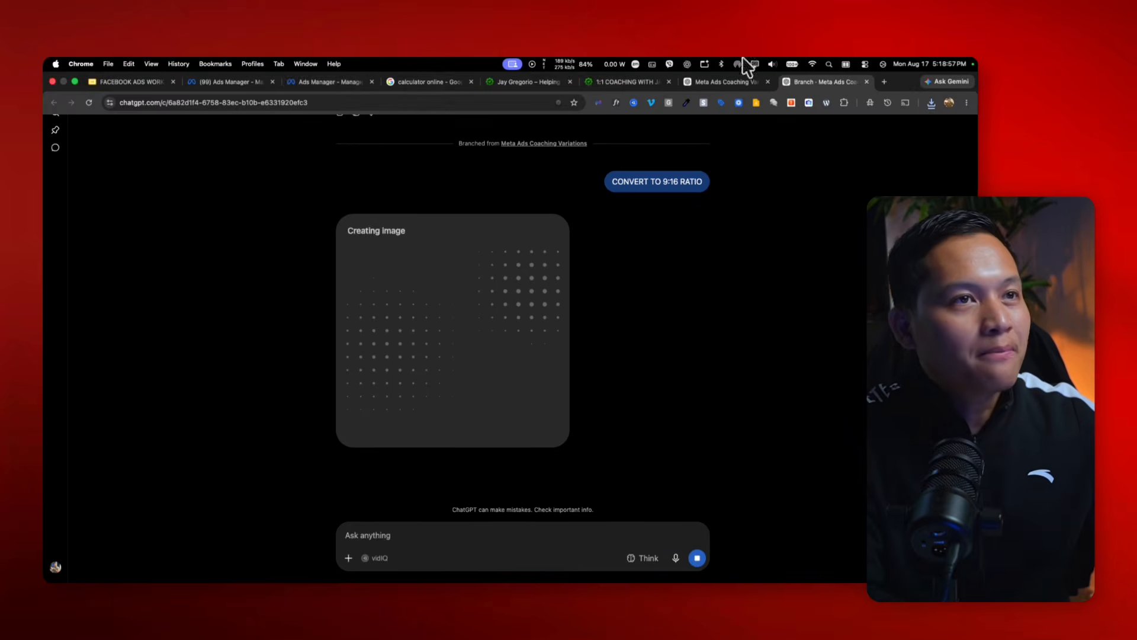
{"action": "left_click", "coordinate": [338, 82]}
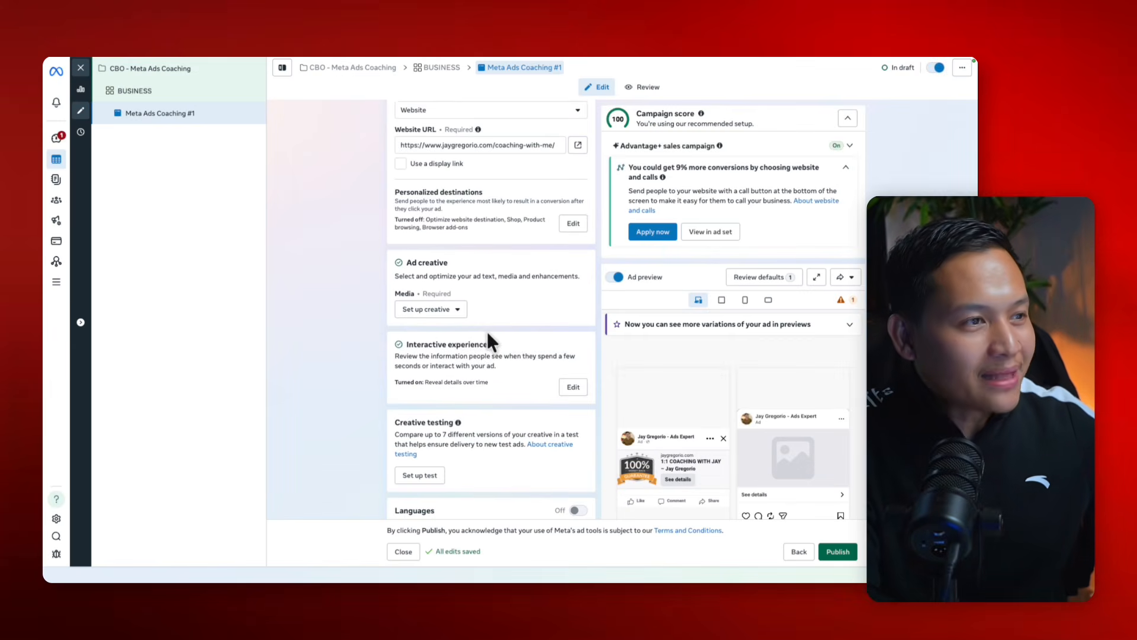
{"action": "scroll", "coordinate": [486, 329], "scroll_direction": "down", "scroll_amount": 1}
{"action": "left_click", "coordinate": [428, 236]}
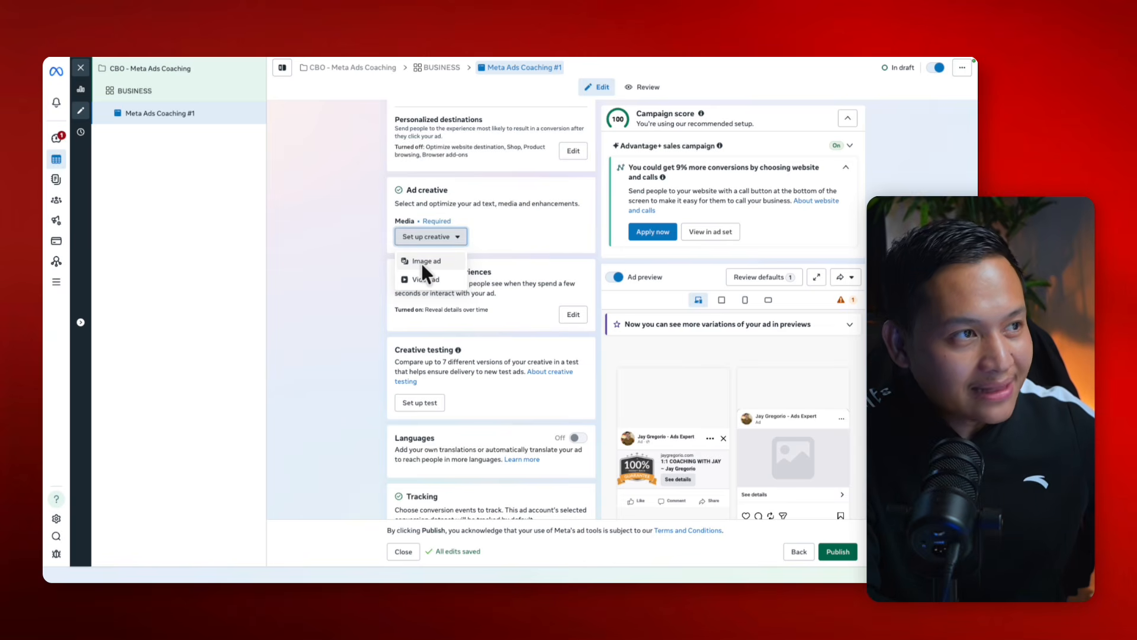
{"action": "left_click", "coordinate": [421, 263]}
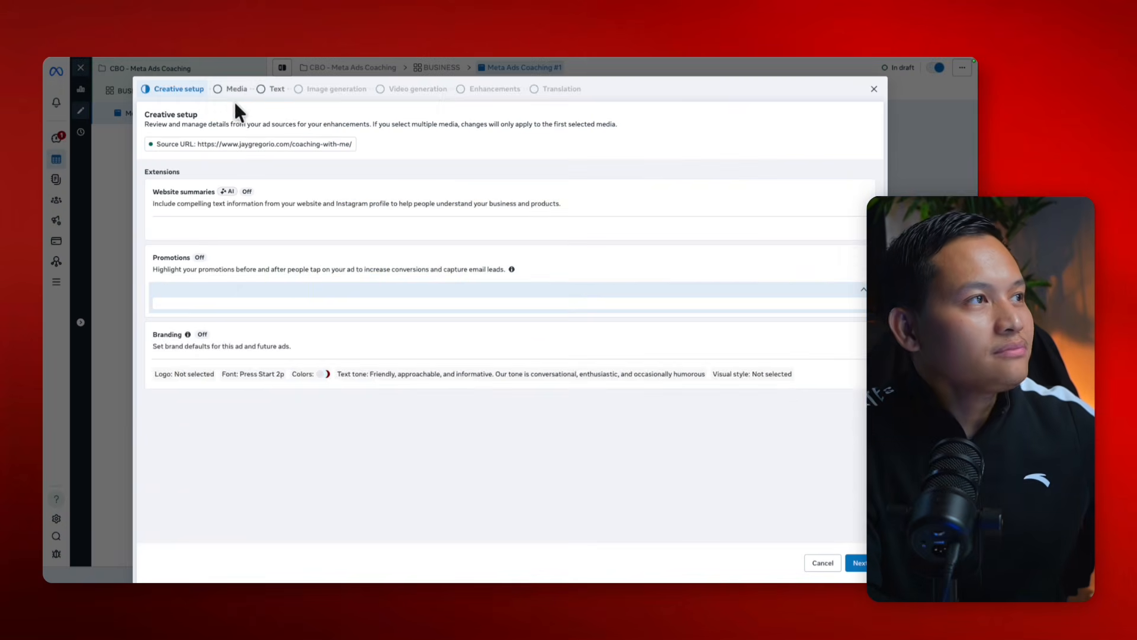
Step: Upload the saved 1:1 poster from Downloads as media for the ad creative
{"action": "left_click", "coordinate": [231, 87]}
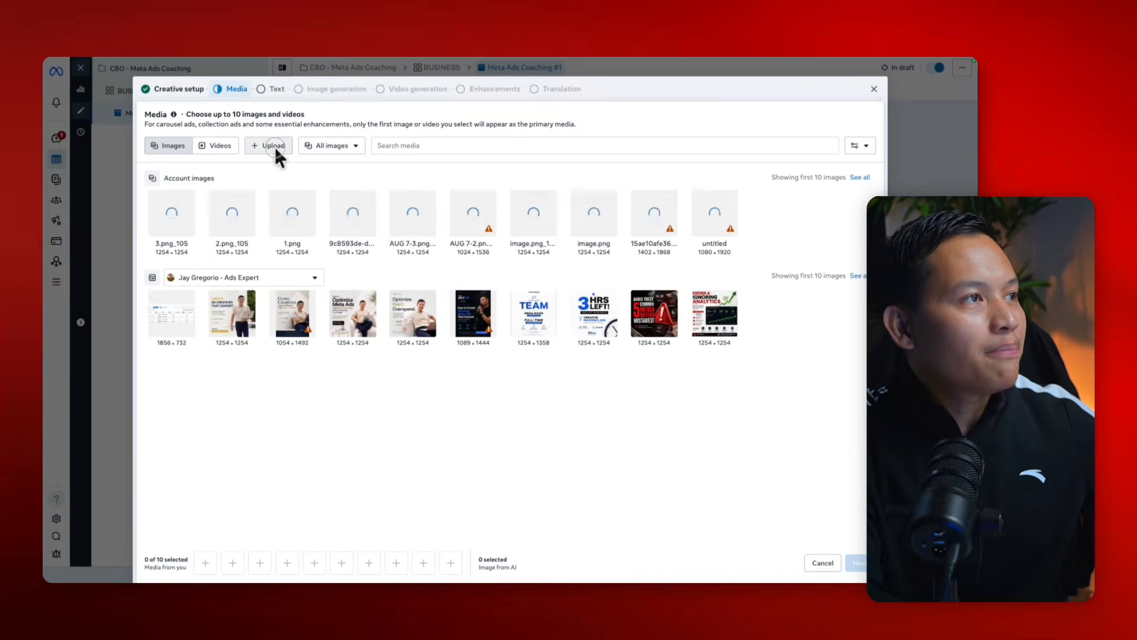
{"action": "left_click", "coordinate": [274, 144]}
{"action": "double_click", "coordinate": [452, 193]}
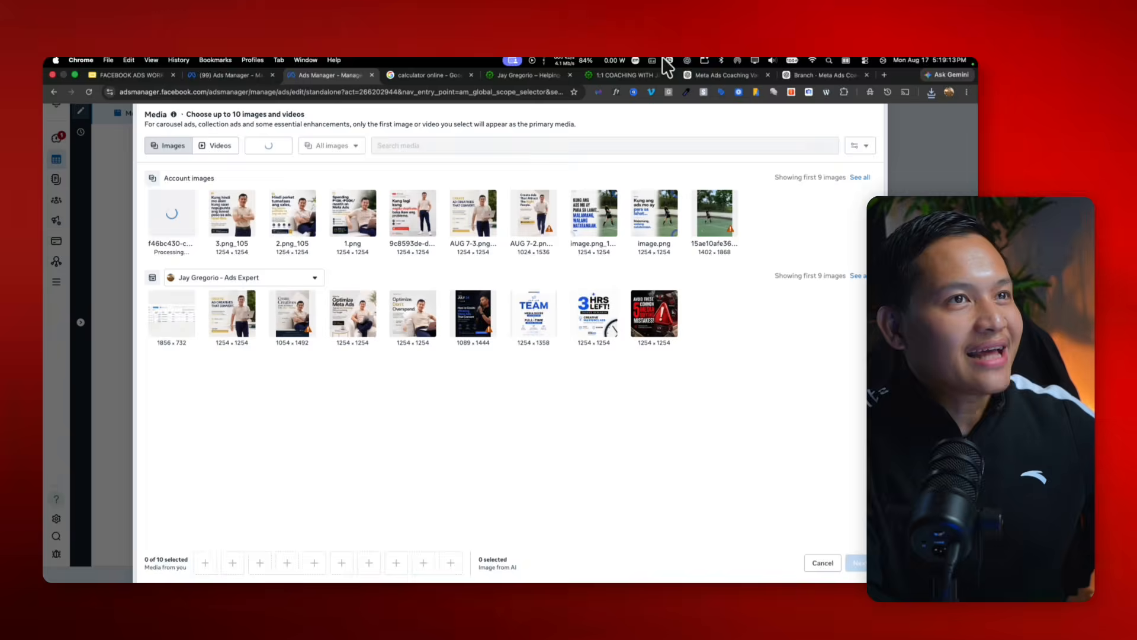
Step: Return to the branched ChatGPT conversation and save the 9:16 poster to the Downloads folder
{"action": "left_click", "coordinate": [805, 81]}
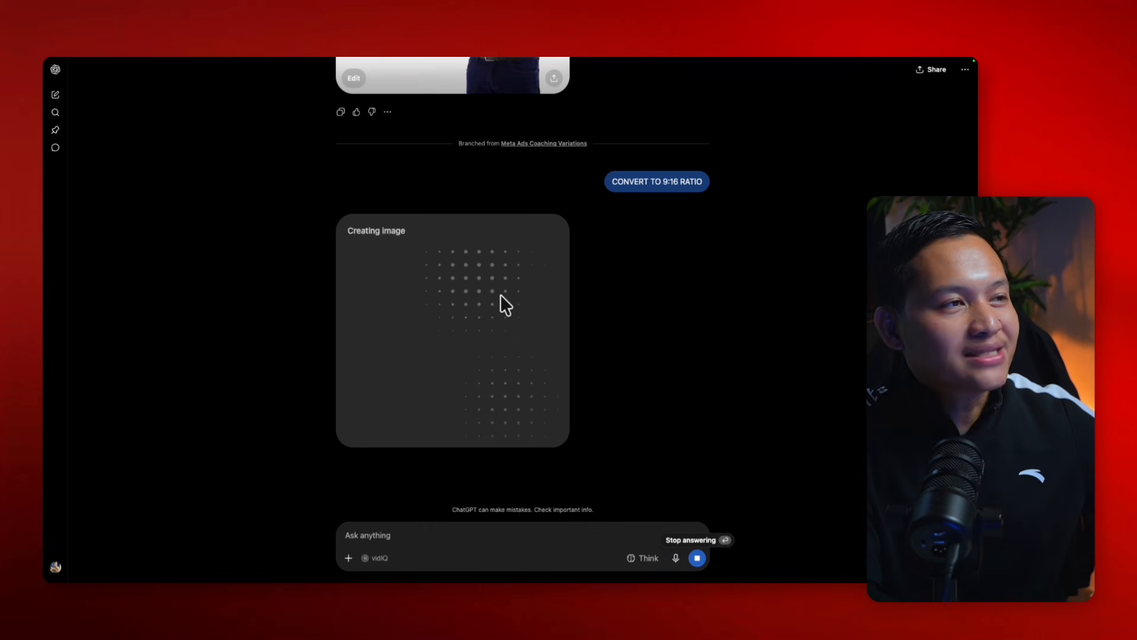
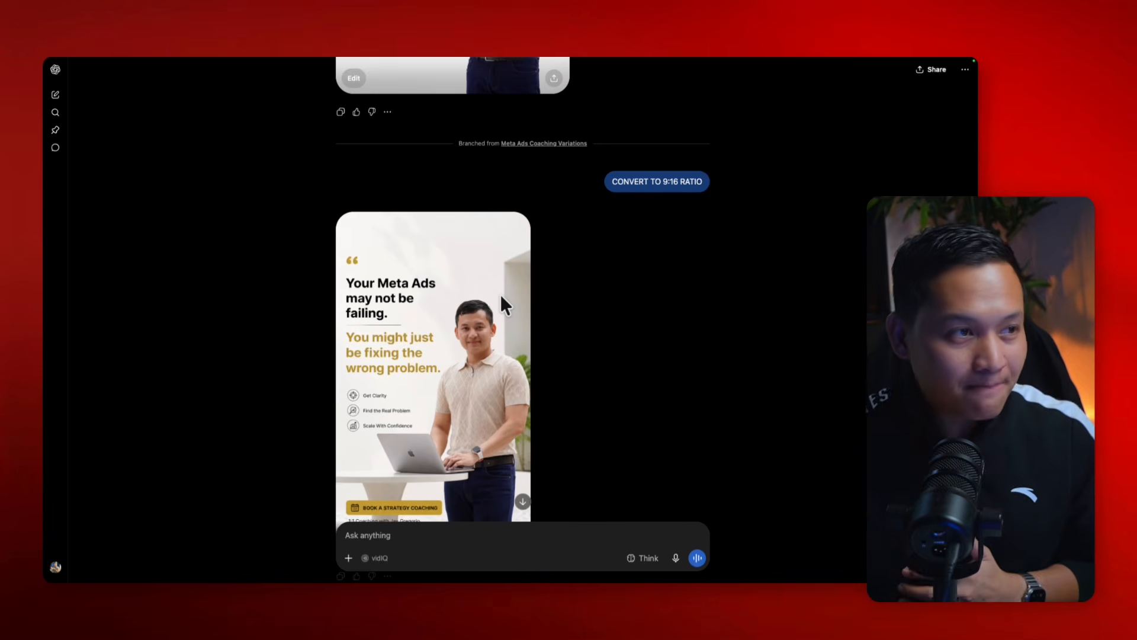
{"action": "scroll", "coordinate": [501, 297], "scroll_direction": "down", "scroll_amount": 2}
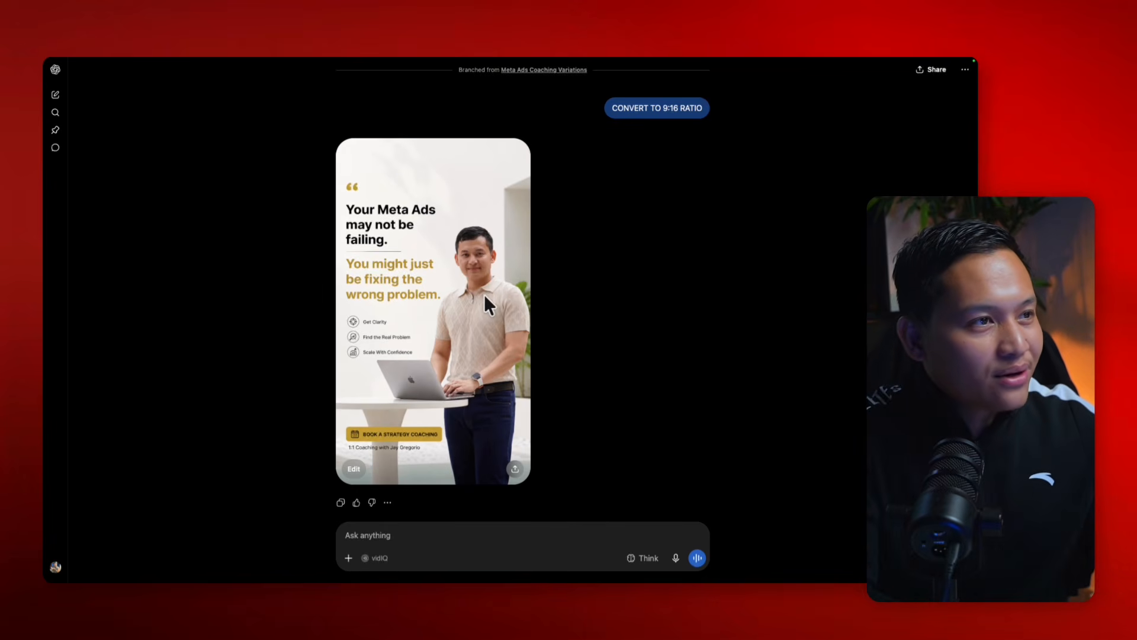
{"action": "right_click", "coordinate": [414, 286]}
{"action": "left_click", "coordinate": [431, 304]}
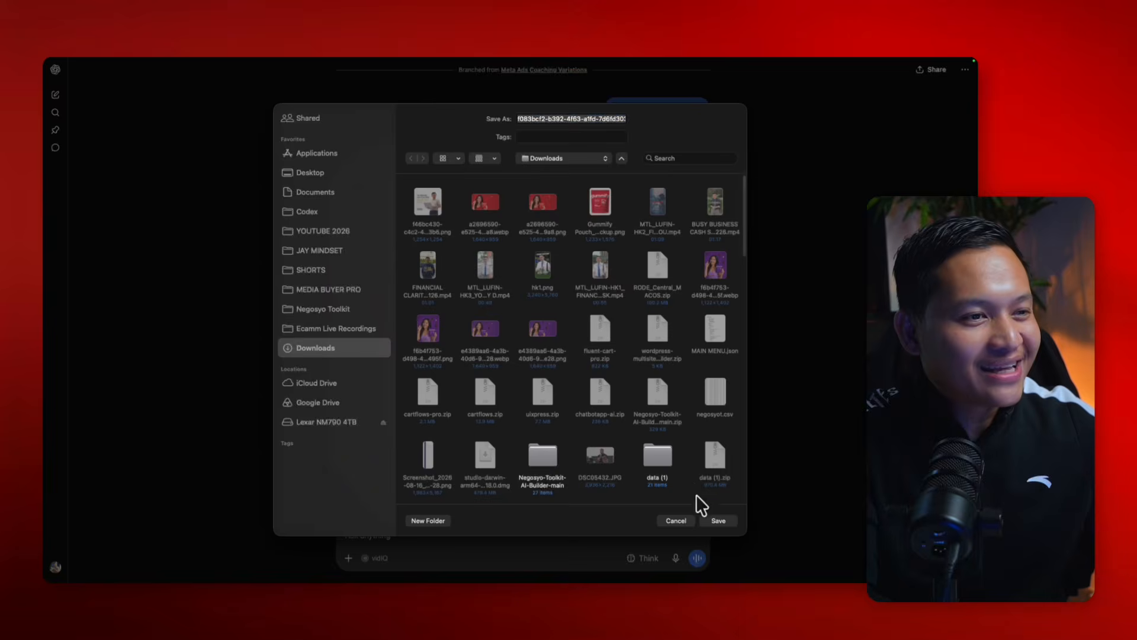
{"action": "left_click", "coordinate": [718, 521]}
Step: Switch to Ads Manager, upload the 9:16 poster as a second ad image, and continue to the ad text setup
{"action": "mouse_move", "coordinate": [623, 55]}
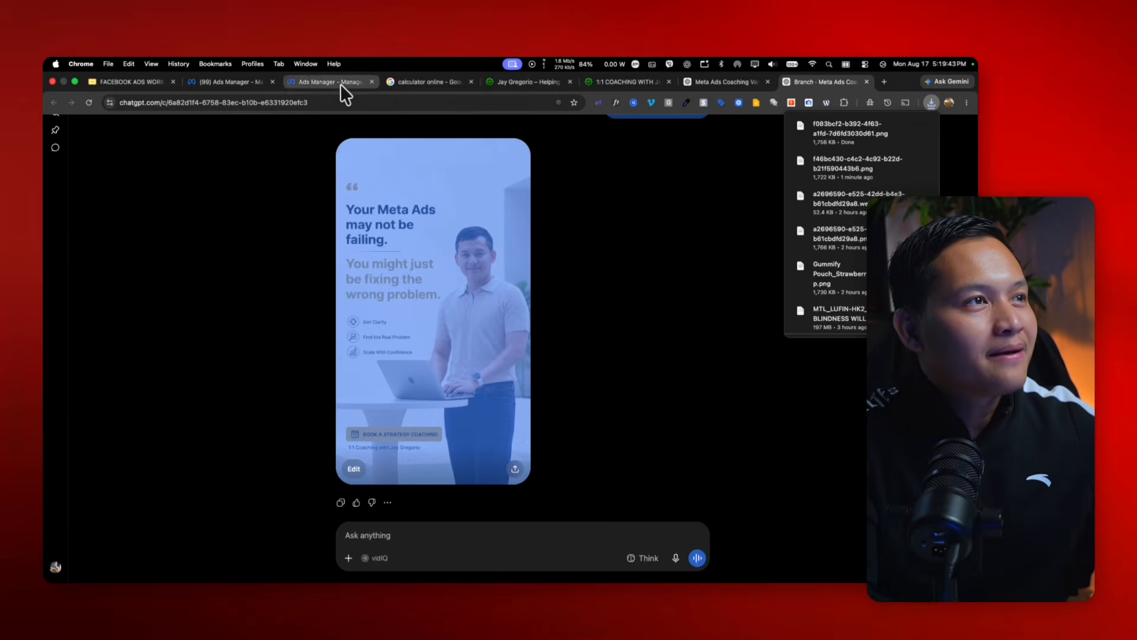
{"action": "left_click", "coordinate": [339, 83]}
{"action": "left_click", "coordinate": [268, 145]}
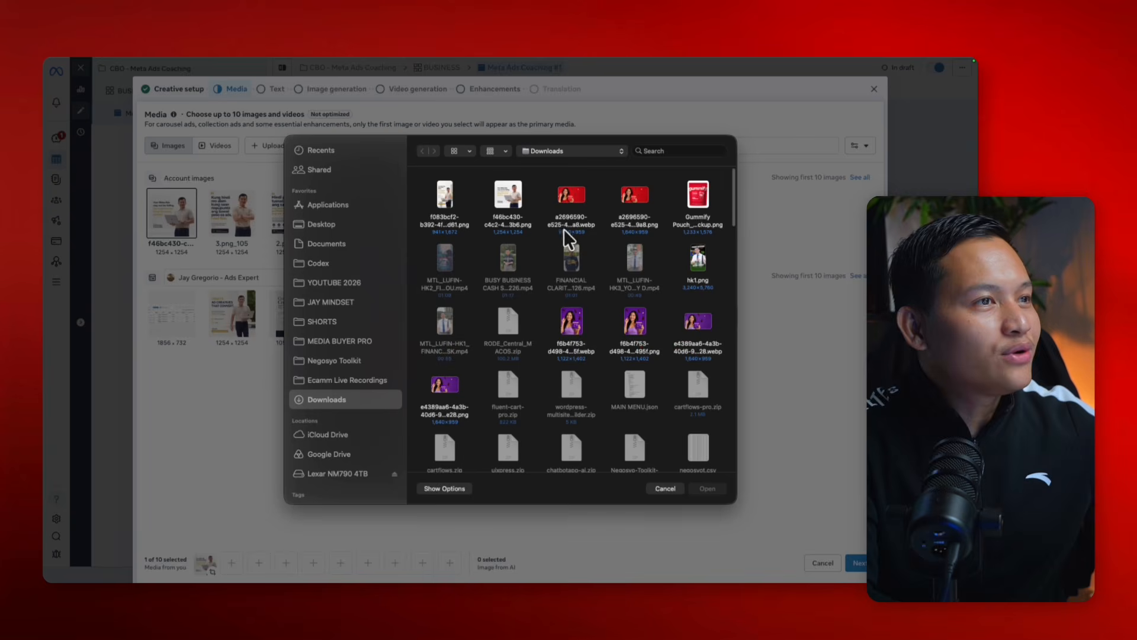
{"action": "left_click", "coordinate": [430, 198]}
{"action": "double_click", "coordinate": [442, 197]}
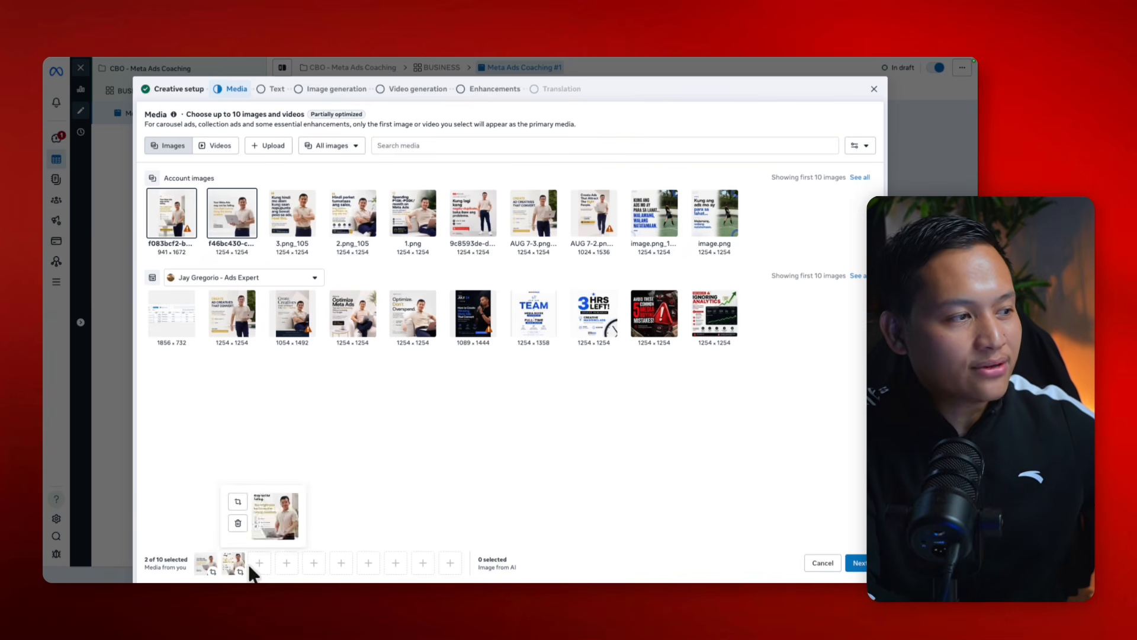
{"action": "left_click", "coordinate": [855, 566]}
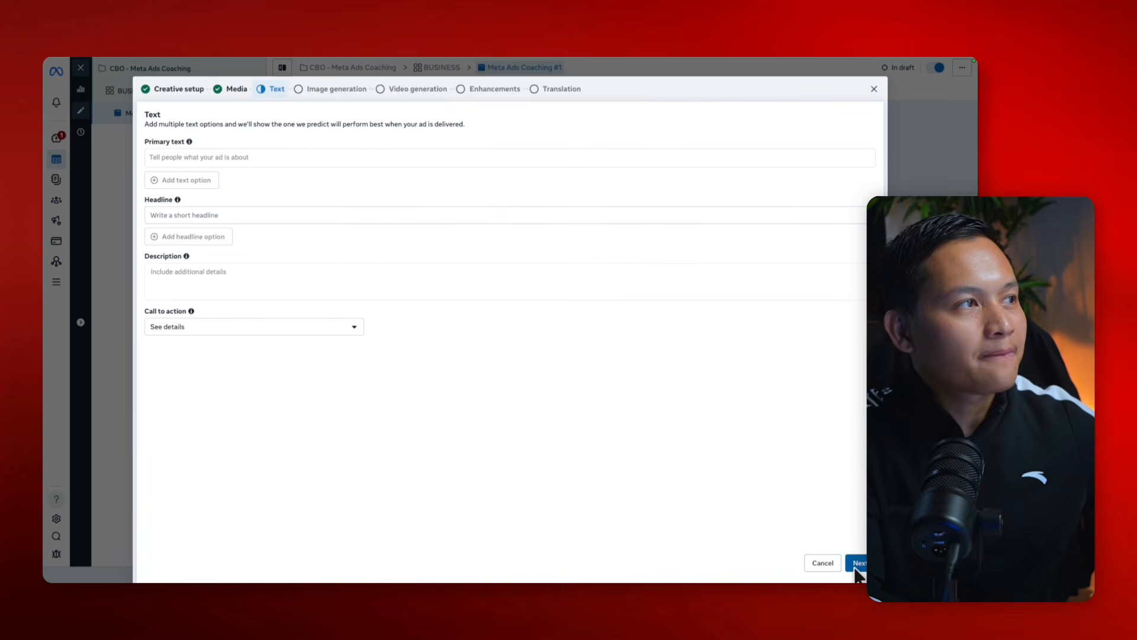
Step: Try pasting the copied ad copy as the ad's primary text
{"action": "left_click", "coordinate": [340, 163]}
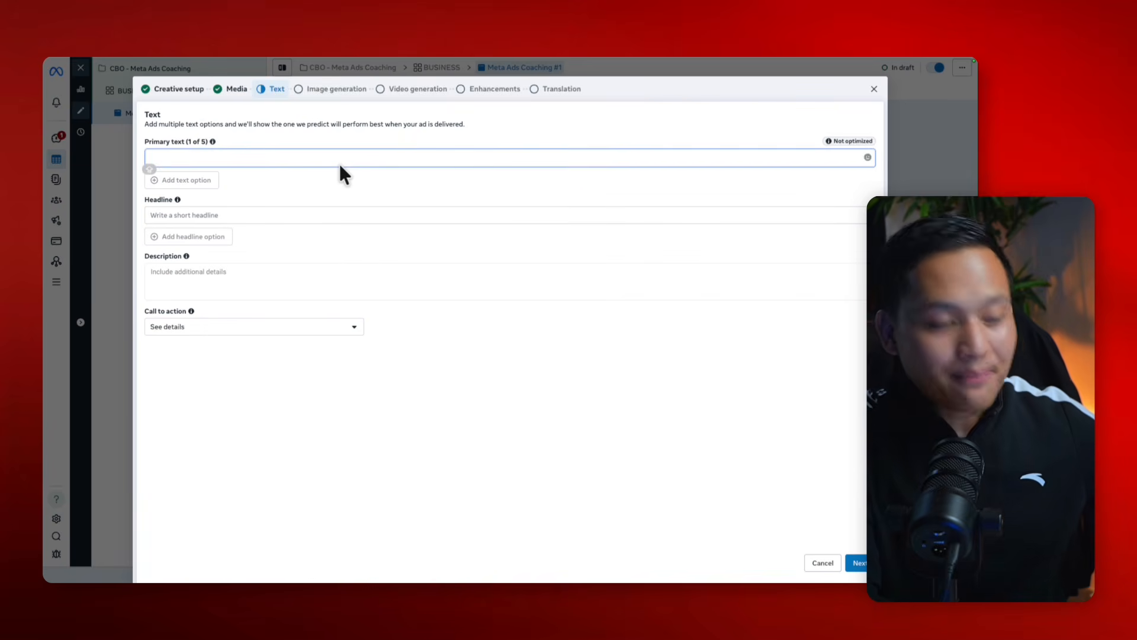
{"action": "key", "text": "ctrl+v"}
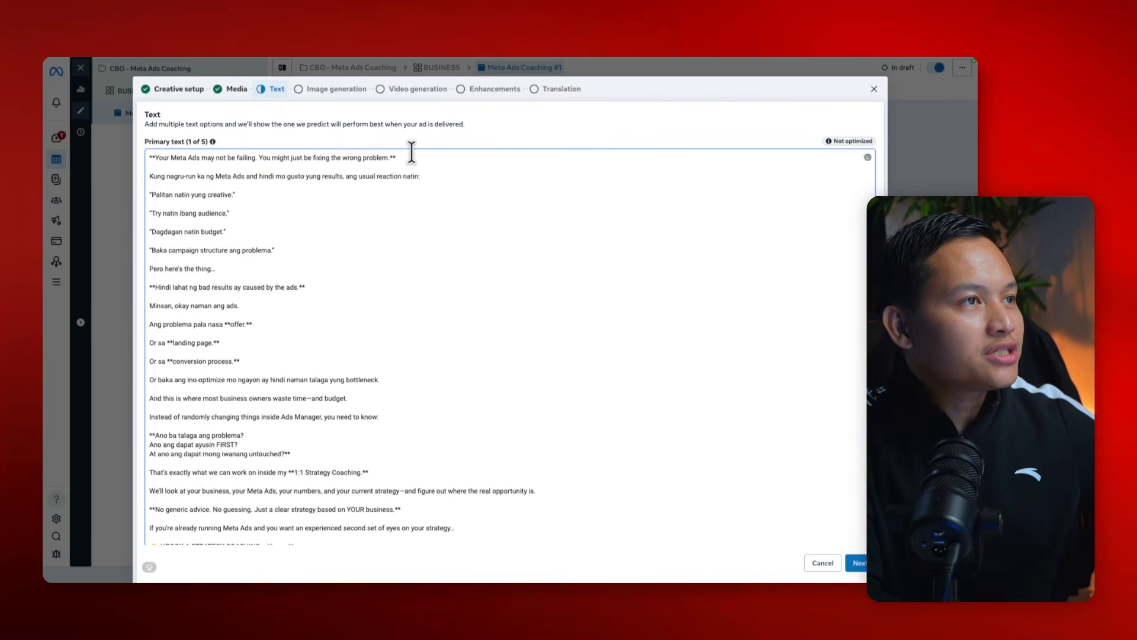
{"action": "left_click_drag", "start_coordinate": [149, 158], "coordinate": [398, 159]}
Step: Switch to the ChatGPT conversation and copy the full ad copy, from the "Your Meta Ads may not be failing" hook through the closing call to action
{"action": "mouse_move", "coordinate": [491, 58]}
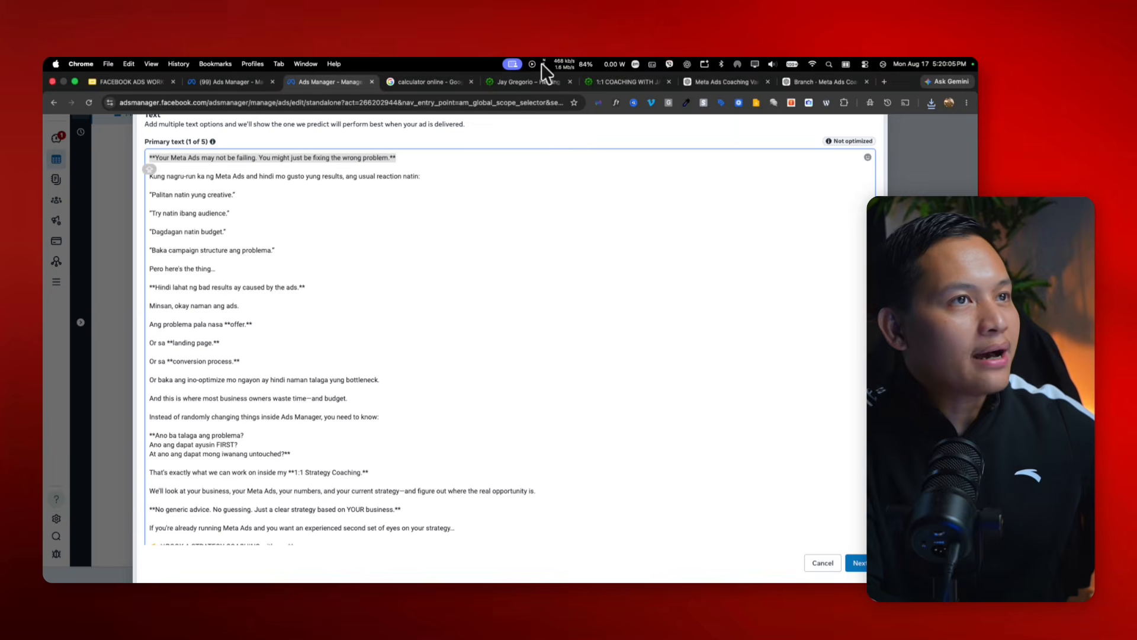
{"action": "left_click", "coordinate": [694, 83]}
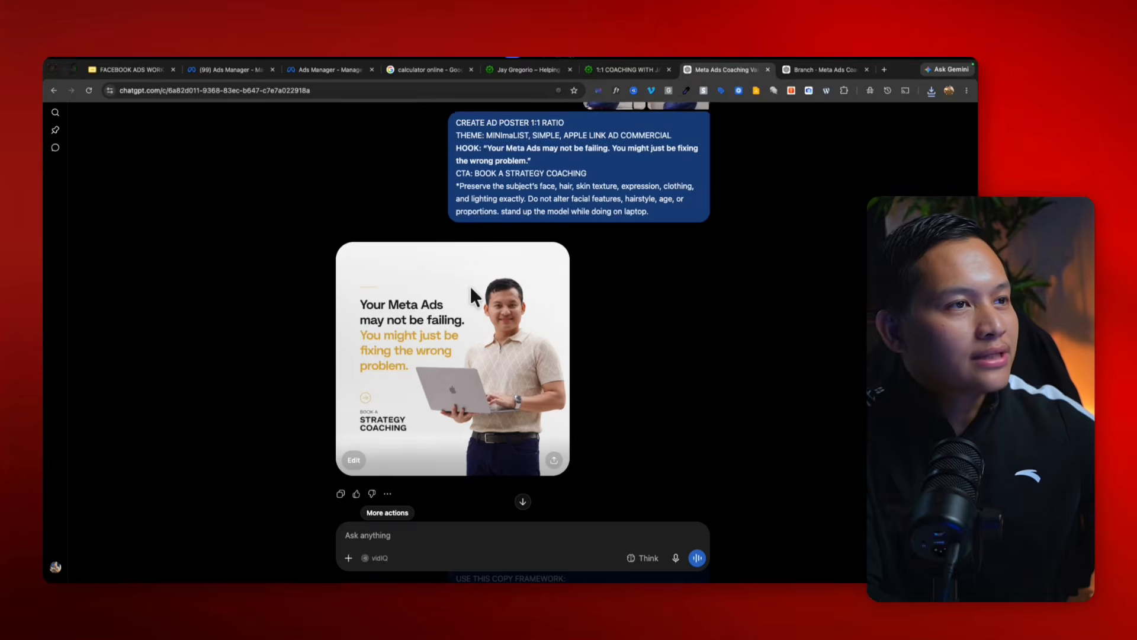
{"action": "scroll", "coordinate": [471, 285], "scroll_direction": "down", "scroll_amount": 10}
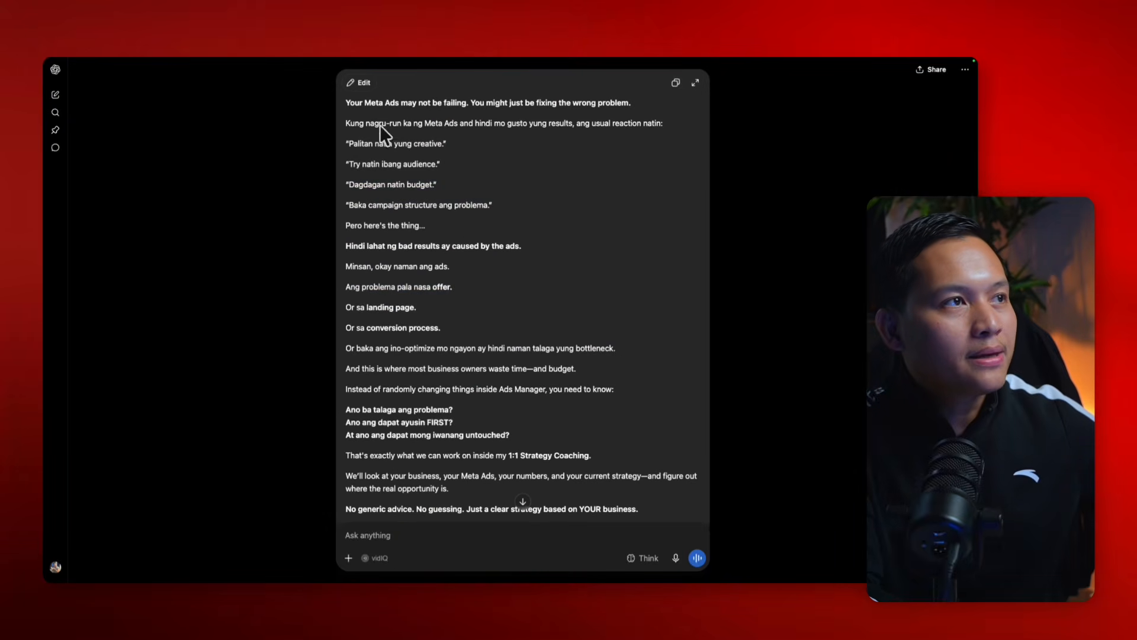
{"action": "left_click_drag", "start_coordinate": [346, 103], "coordinate": [515, 448]}
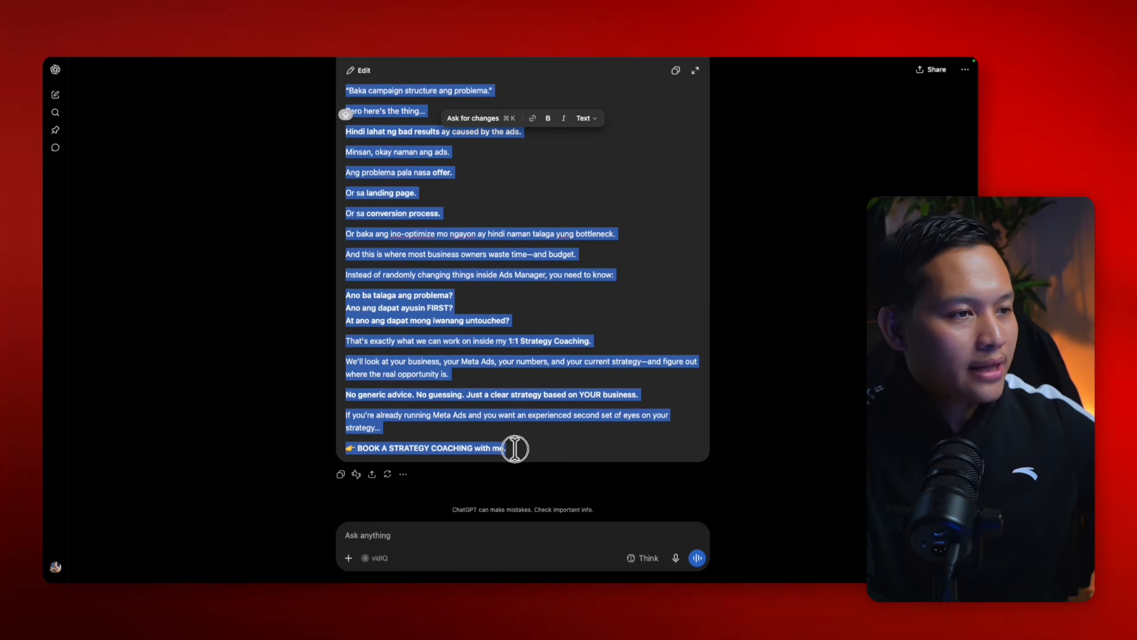
{"action": "right_click", "coordinate": [436, 362]}
{"action": "left_click", "coordinate": [463, 330]}
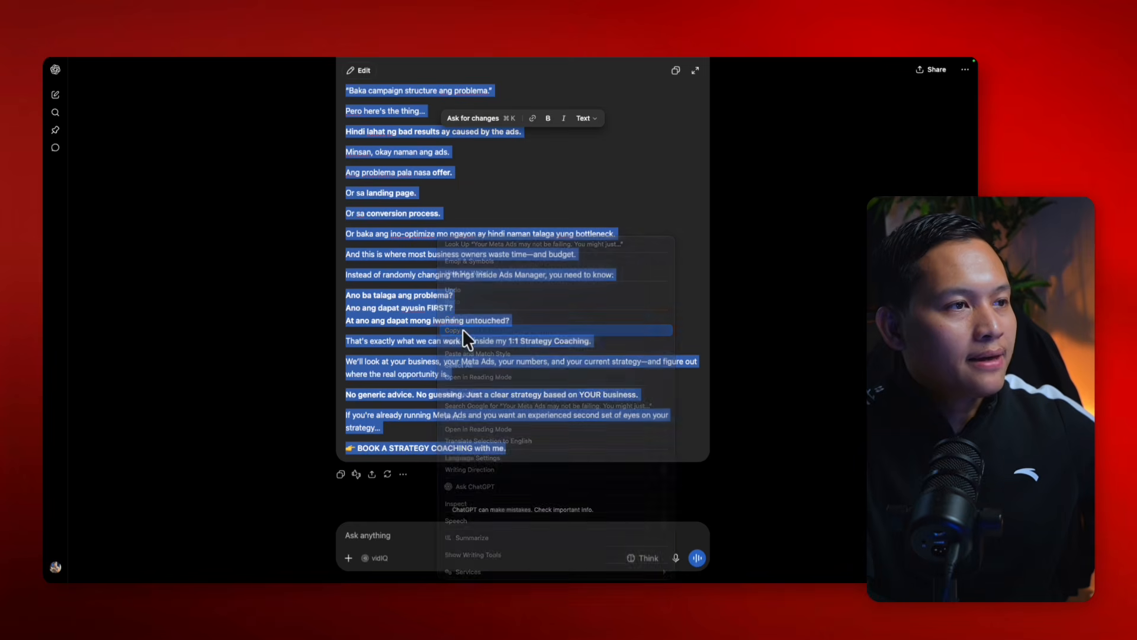
Step: Switch back to Ads Manager and replace the whole primary text with the ad copy just copied from ChatGPT
{"action": "left_click", "coordinate": [326, 76]}
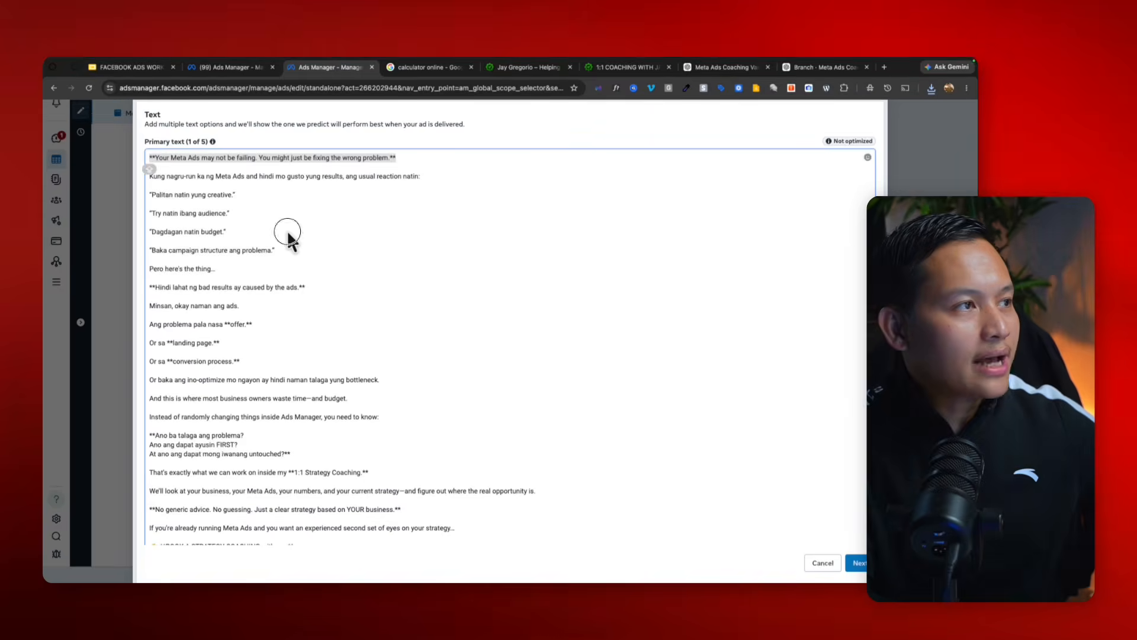
{"action": "key", "text": "super+a"}
{"action": "key", "text": "BackSpace"}
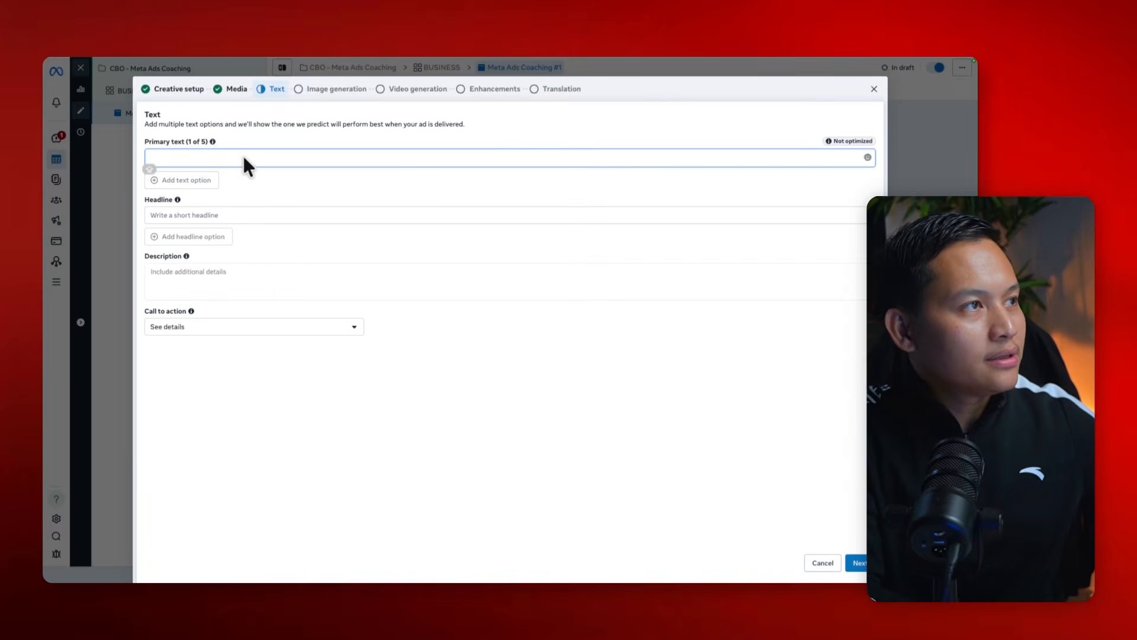
{"action": "right_click", "coordinate": [243, 154]}
{"action": "left_click", "coordinate": [275, 240]}
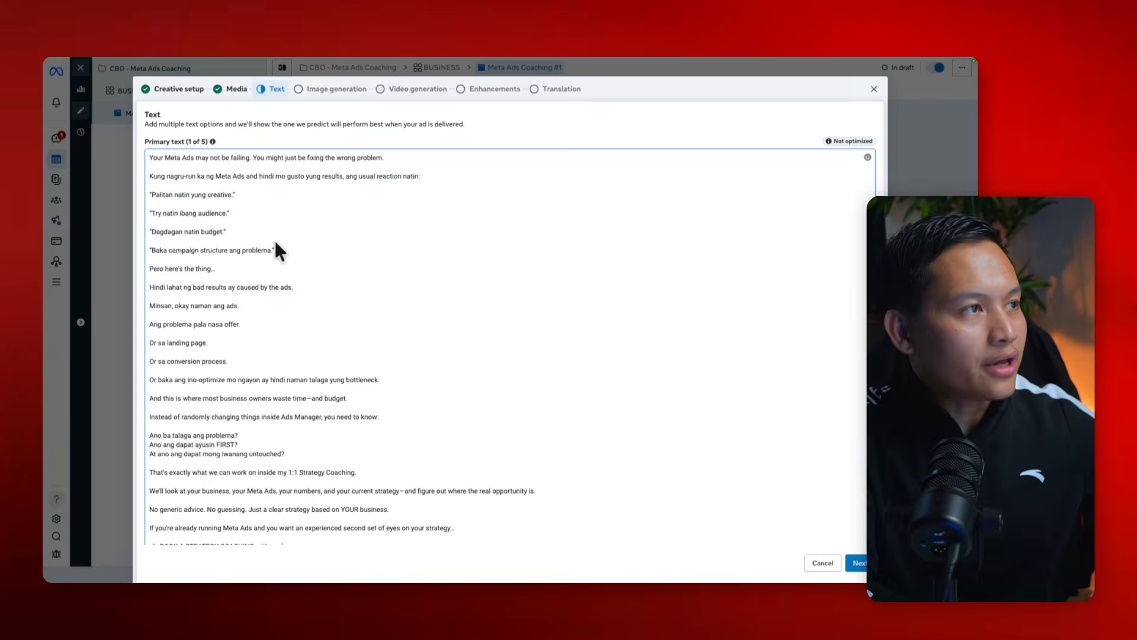
Step: Copy the primary text's last line, "👉 BOOK A STRATEGY COACHING with me.", into the headline
{"action": "scroll", "coordinate": [274, 238], "scroll_direction": "down", "scroll_amount": 5}
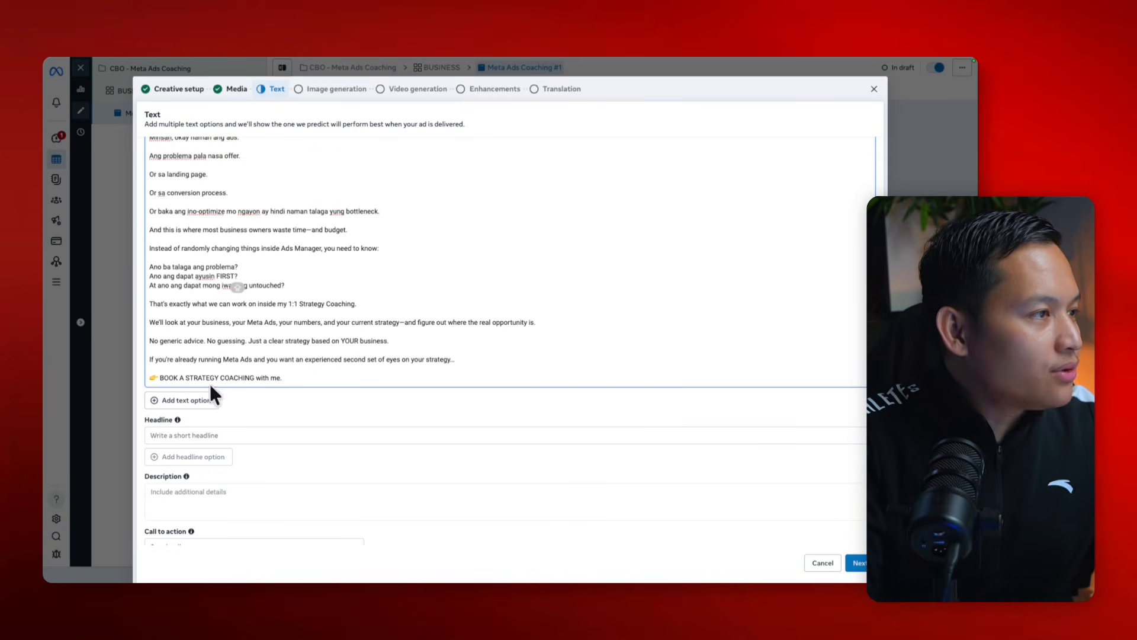
{"action": "left_click_drag", "start_coordinate": [151, 379], "coordinate": [345, 377]}
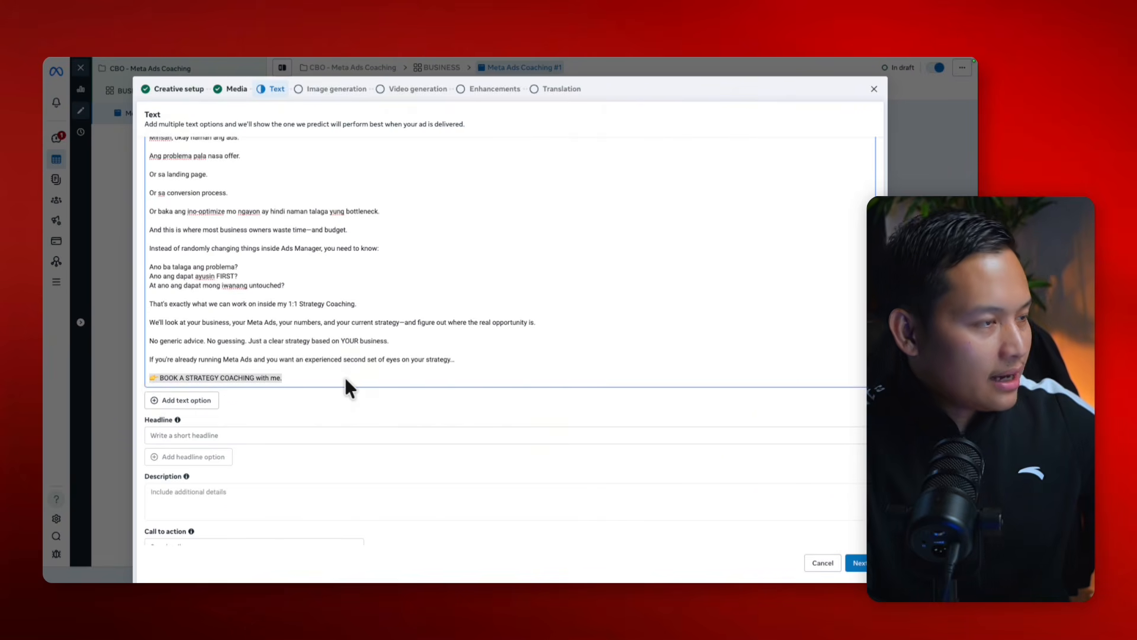
{"action": "left_click", "coordinate": [245, 435]}
{"action": "key", "text": "ctrl+v"}
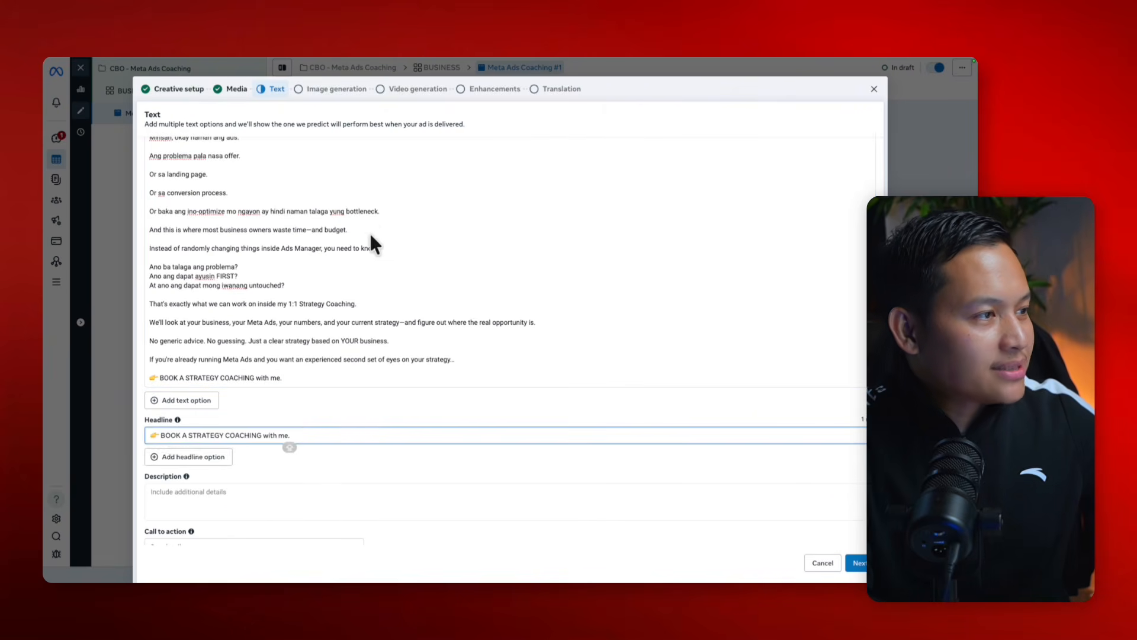
Step: Replace the em dashes in the primary text with spaces so the phrases read "time and budget" and "strategy and figure out"
{"action": "scroll", "coordinate": [371, 225], "scroll_direction": "up", "scroll_amount": 3}
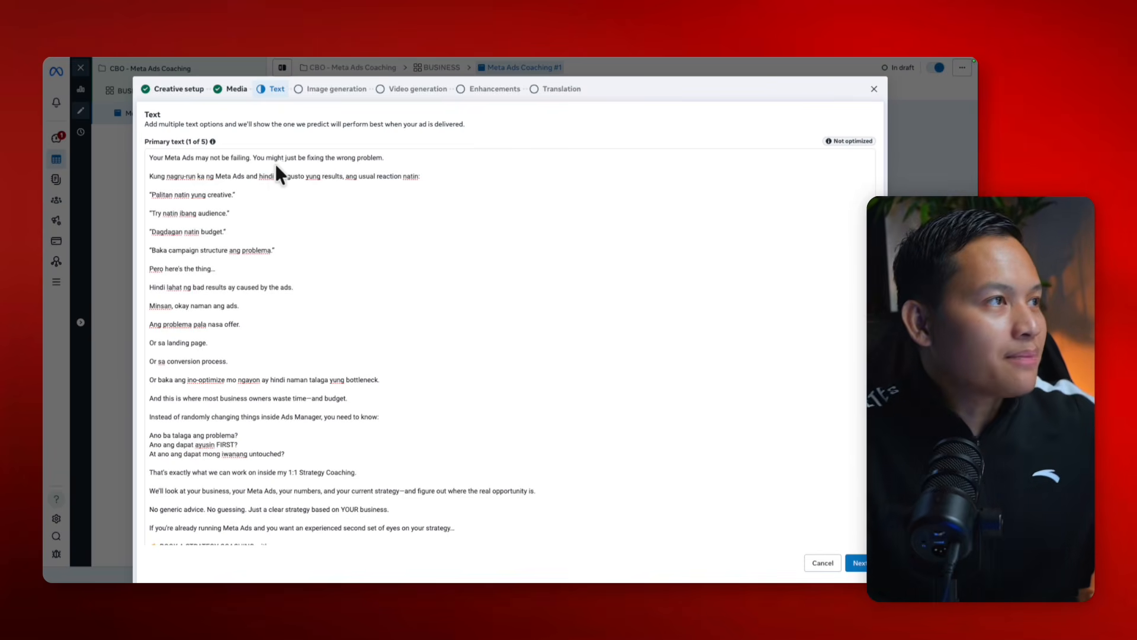
{"action": "triple_click", "coordinate": [197, 159]}
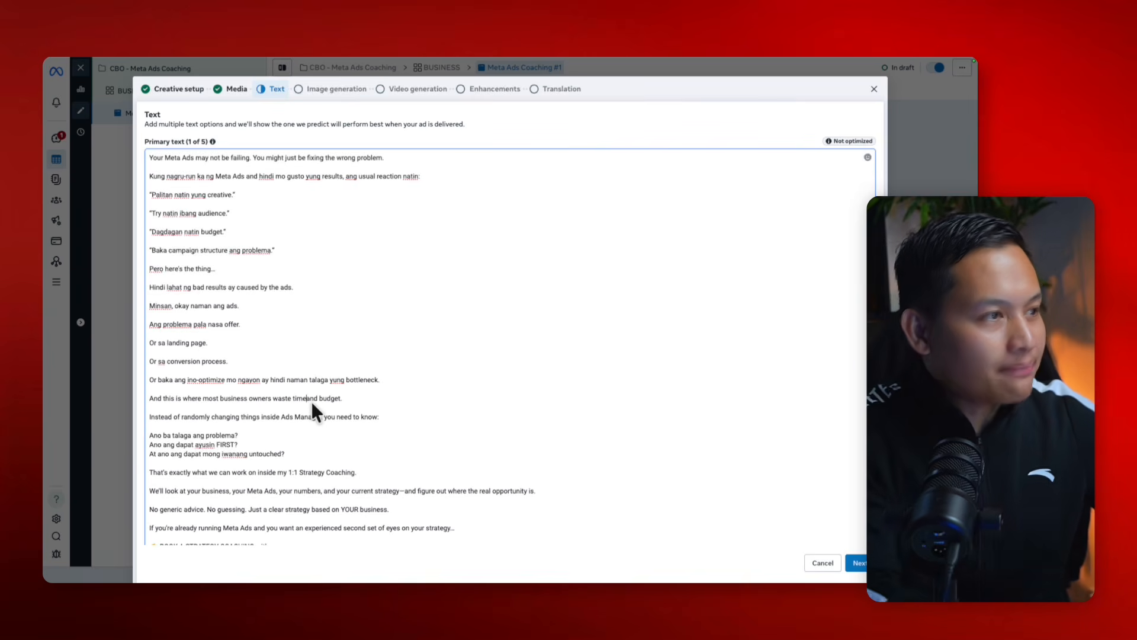
{"action": "scroll", "coordinate": [311, 401], "scroll_direction": "down", "scroll_amount": 1}
{"action": "scroll", "coordinate": [311, 401], "scroll_direction": "down", "scroll_amount": 2}
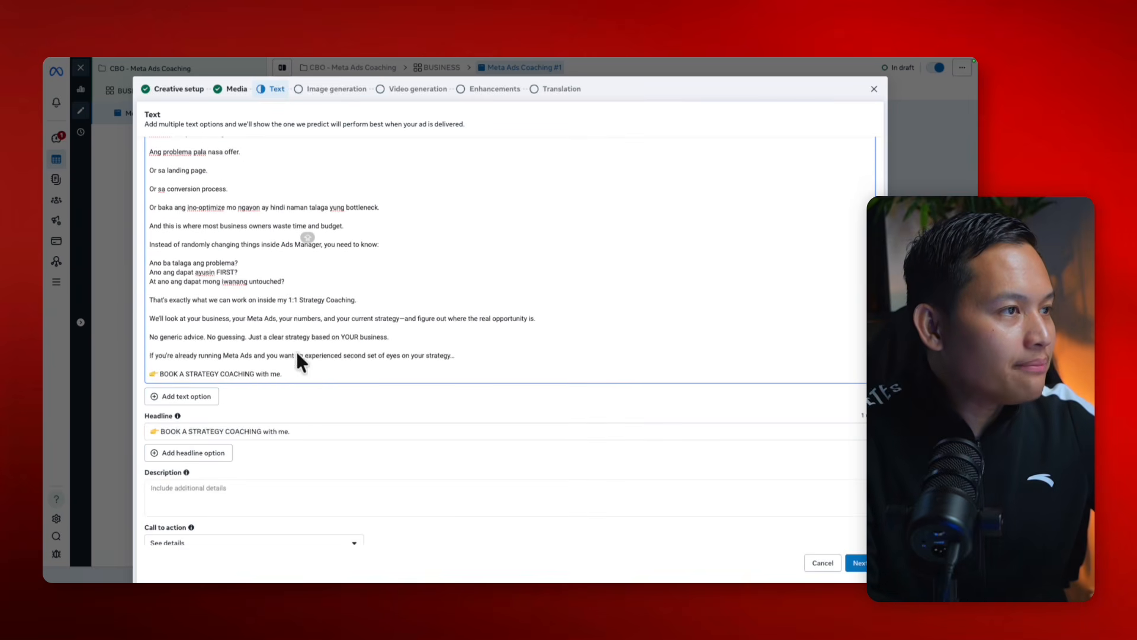
{"action": "left_click", "coordinate": [406, 319]}
{"action": "key", "text": "BackSpace"}
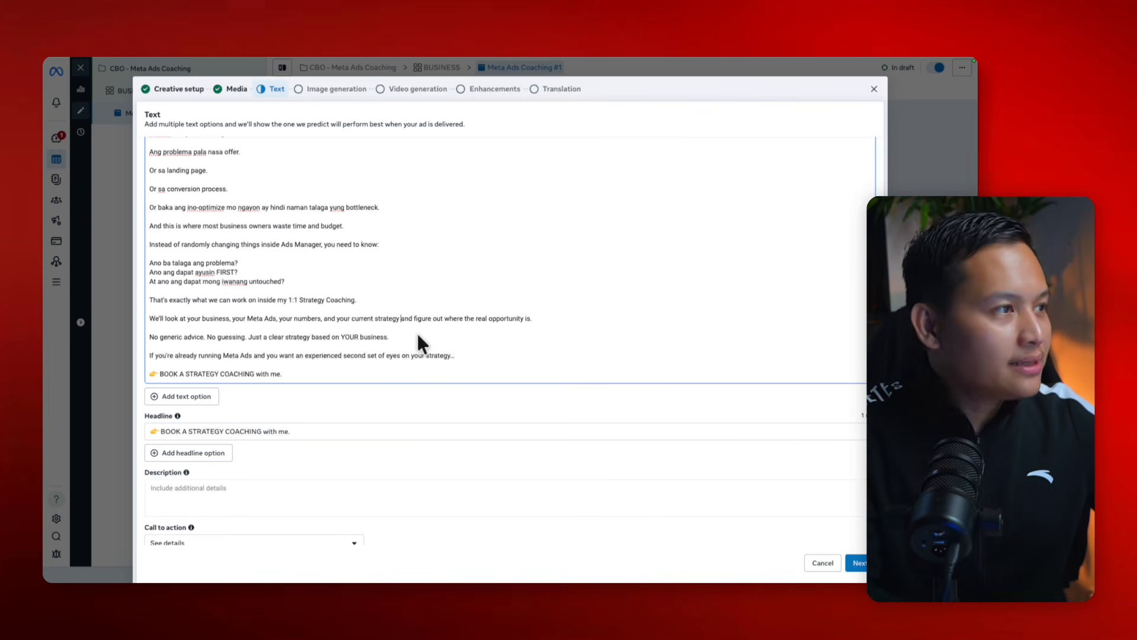
{"action": "left_click", "coordinate": [386, 274]}
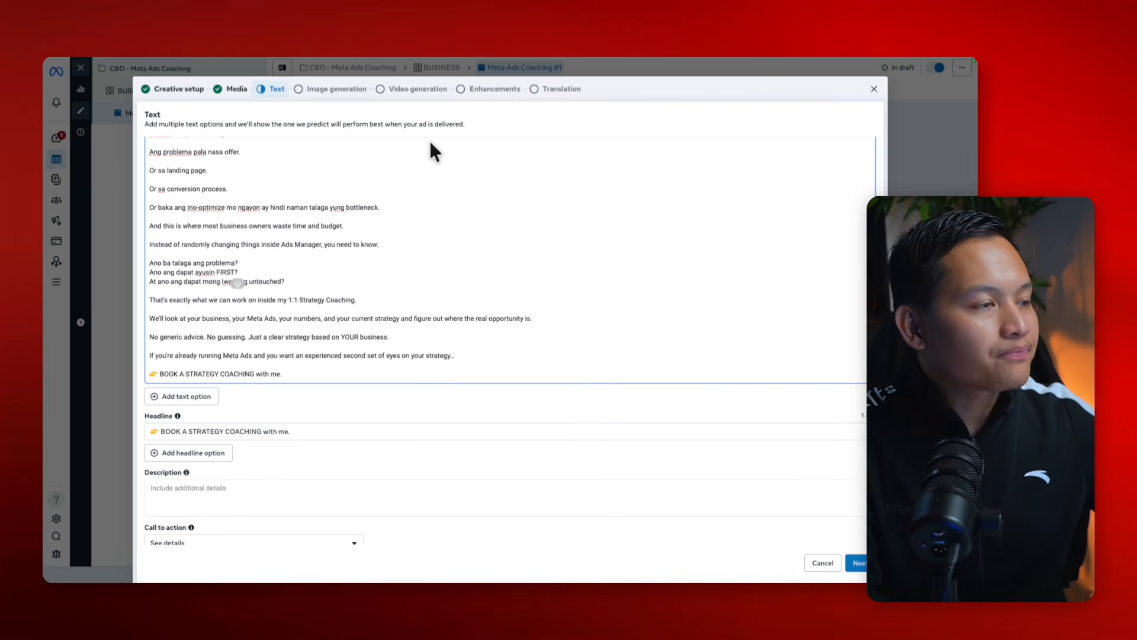
Step: Set the ad's call to action to Learn more and continue to image generation
{"action": "scroll", "coordinate": [162, 470], "scroll_direction": "down", "scroll_amount": 1}
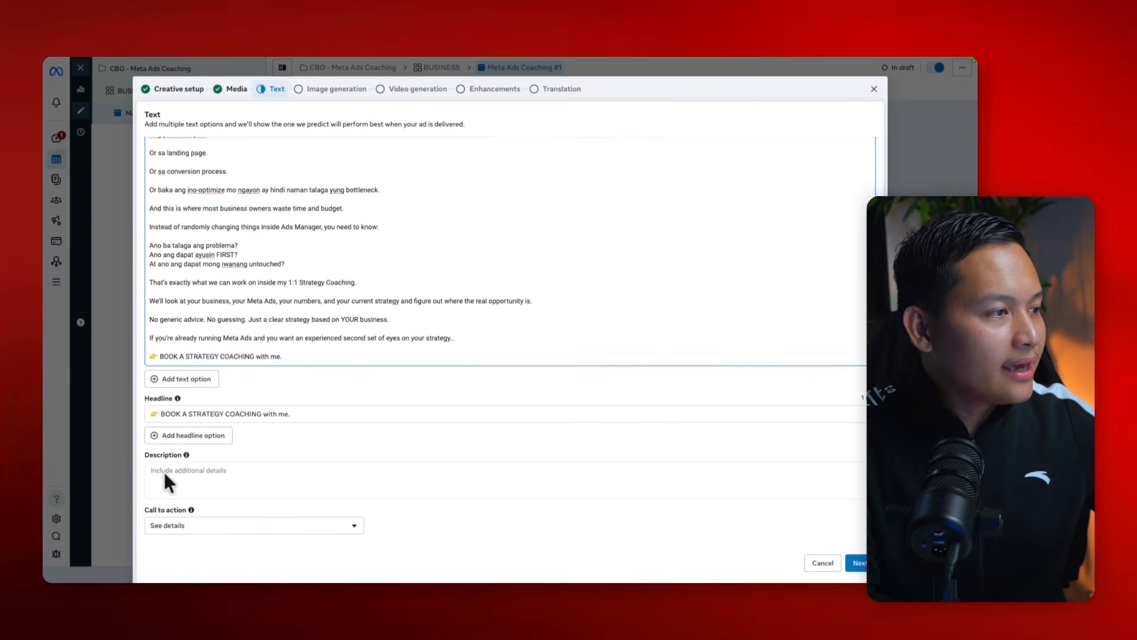
{"action": "left_click", "coordinate": [194, 525]}
{"action": "scroll", "coordinate": [204, 450], "scroll_direction": "up", "scroll_amount": 3}
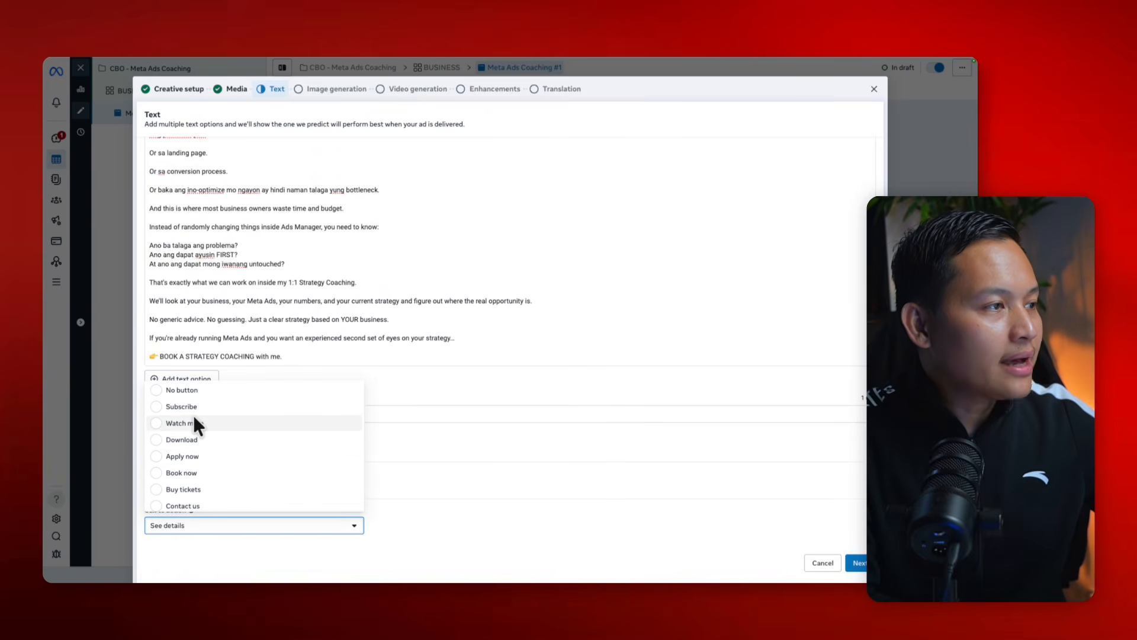
{"action": "scroll", "coordinate": [193, 415], "scroll_direction": "down", "scroll_amount": 2}
{"action": "scroll", "coordinate": [193, 416], "scroll_direction": "down", "scroll_amount": 2}
{"action": "left_click", "coordinate": [186, 456]}
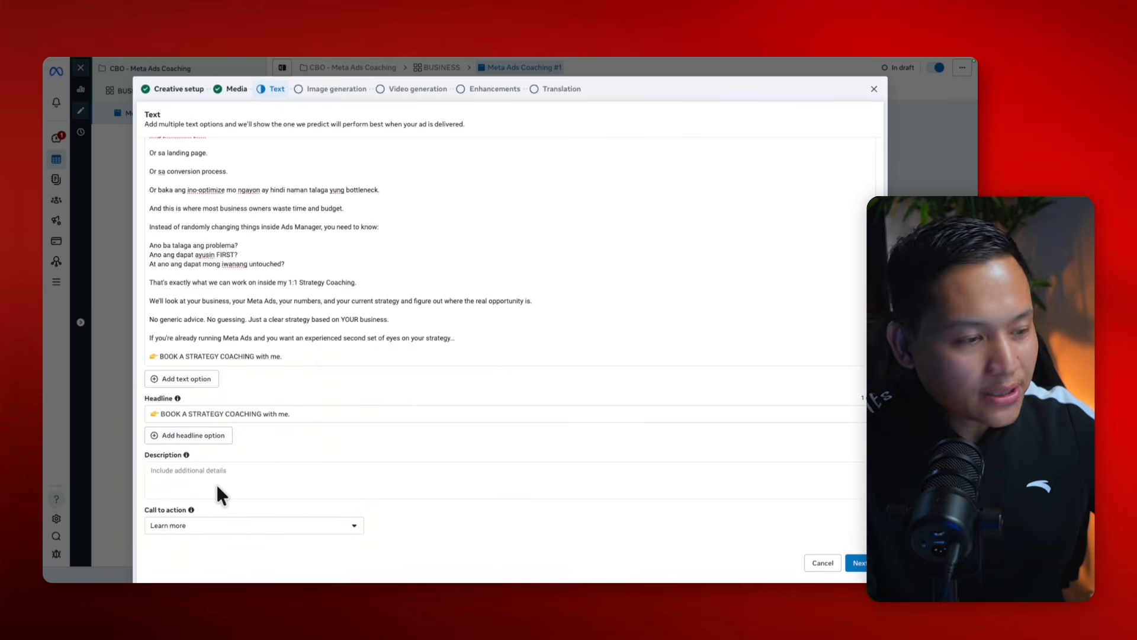
{"action": "scroll", "coordinate": [335, 181], "scroll_direction": "up", "scroll_amount": 3}
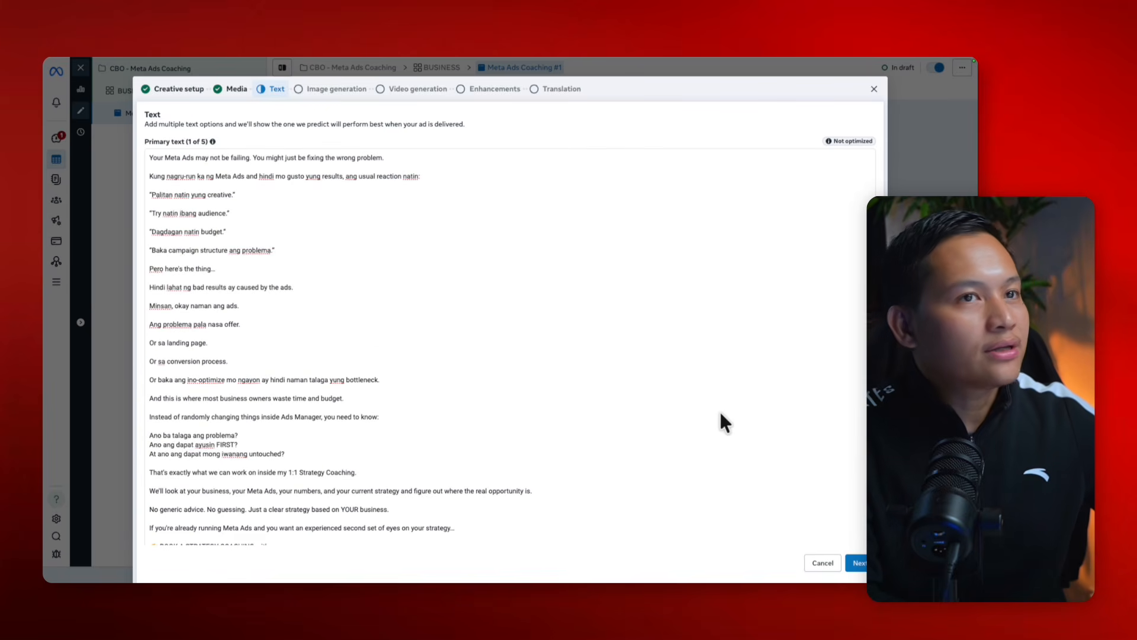
{"action": "left_click", "coordinate": [860, 564]}
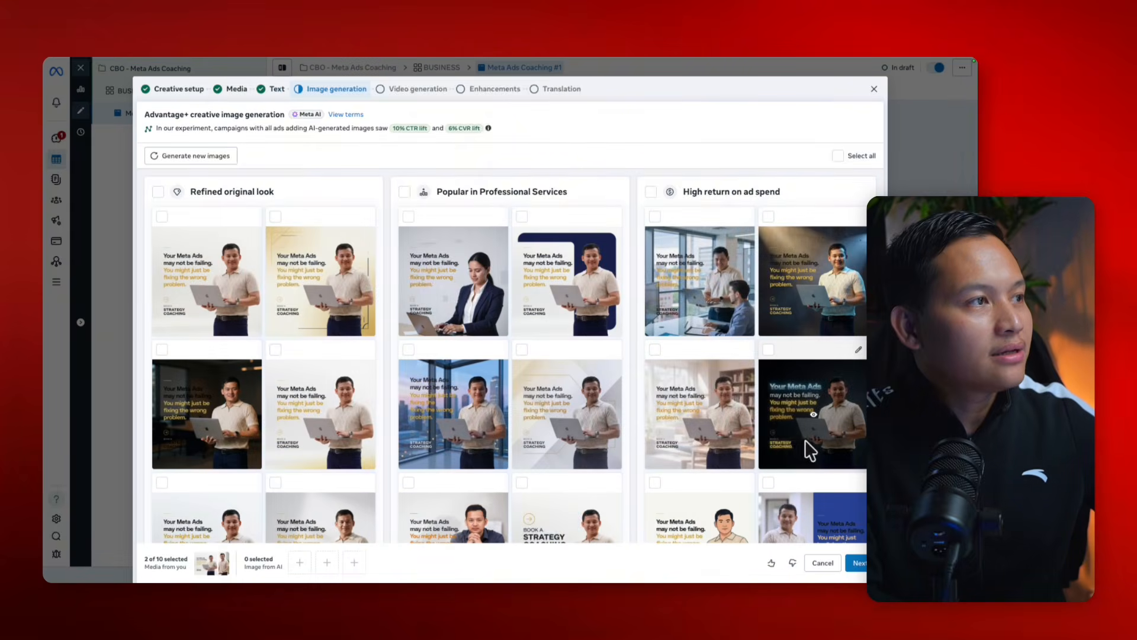
Step: Examine the AI-generated image variations in the refined look, professional services and high return groups
{"action": "mouse_move", "coordinate": [462, 321]}
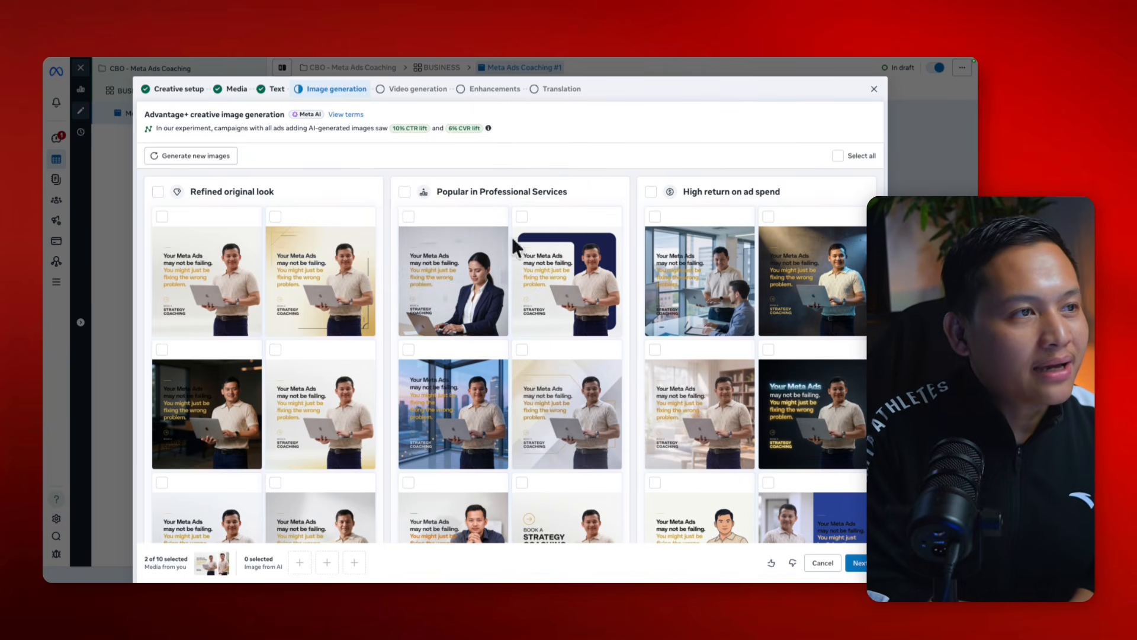
{"action": "mouse_move", "coordinate": [478, 284]}
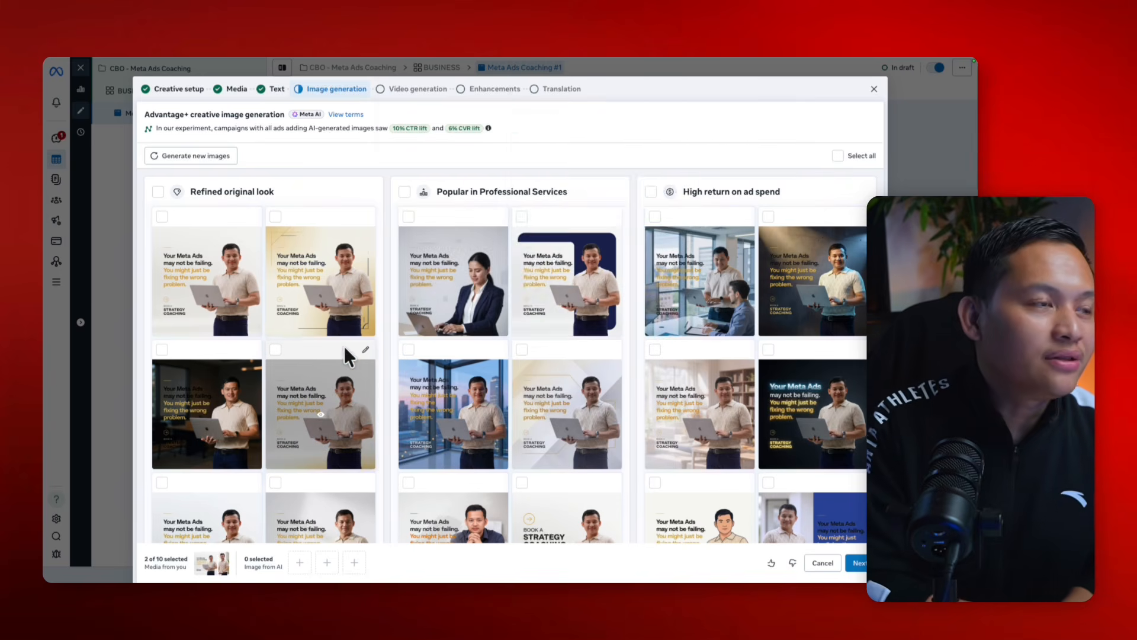
{"action": "scroll", "coordinate": [347, 356], "scroll_direction": "down", "scroll_amount": 2}
{"action": "mouse_move", "coordinate": [456, 439]}
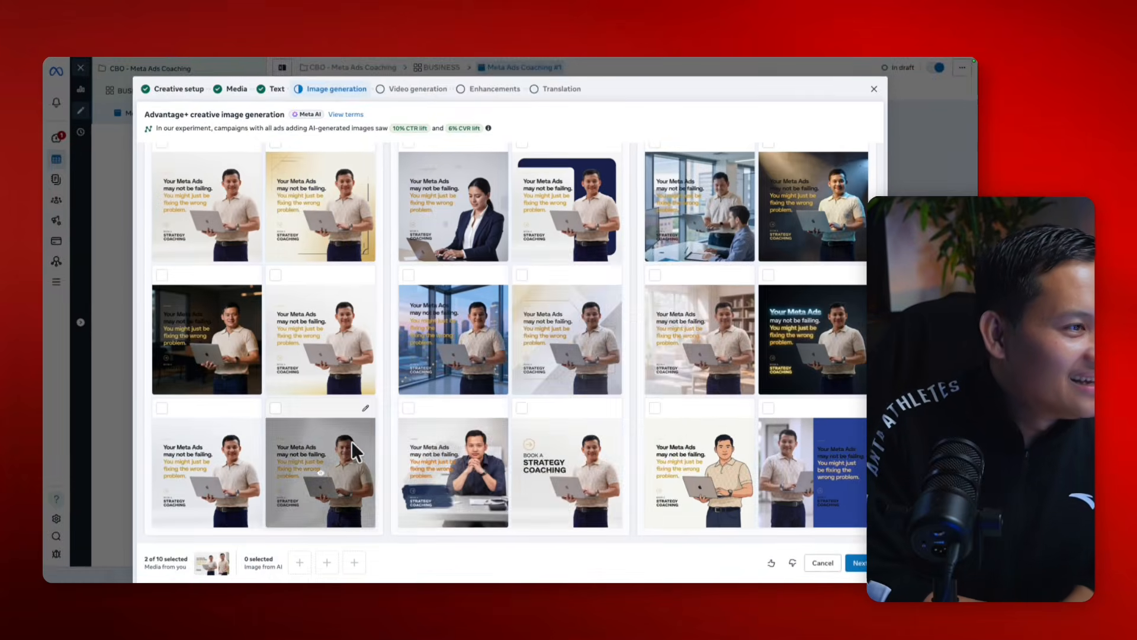
{"action": "mouse_move", "coordinate": [349, 442]}
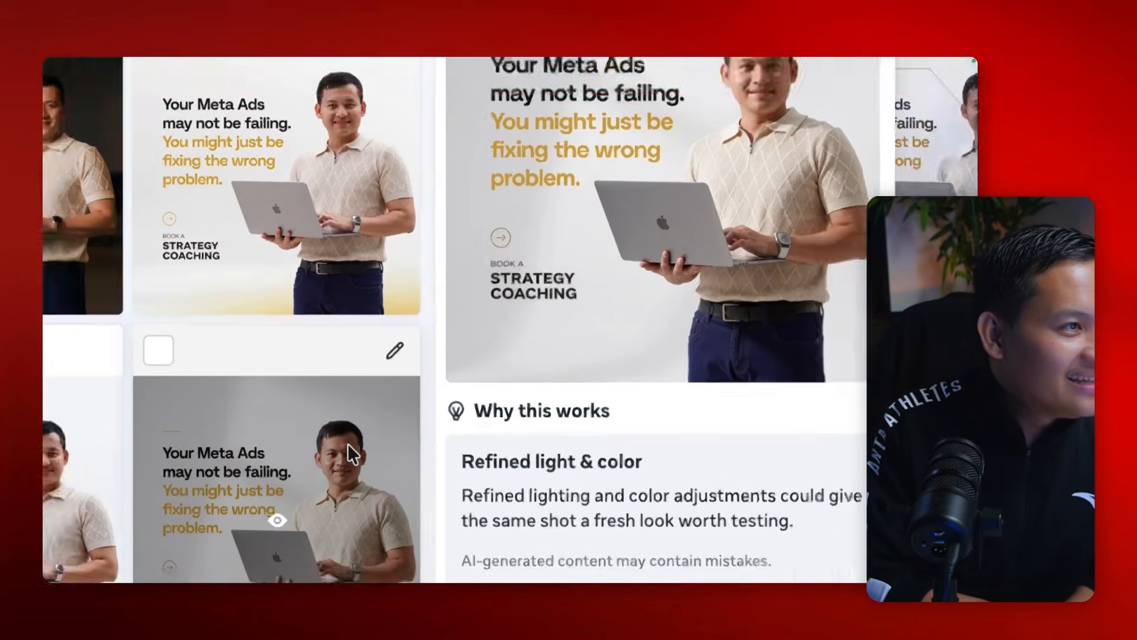
{"action": "scroll", "coordinate": [322, 520], "scroll_direction": "up", "scroll_amount": 1}
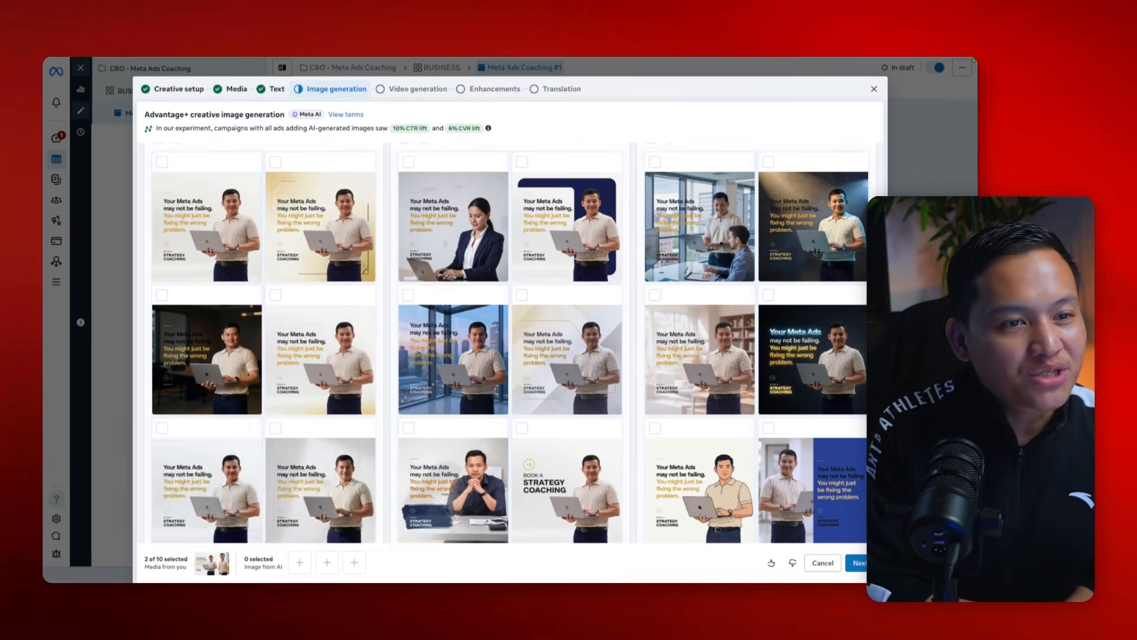
{"action": "mouse_move", "coordinate": [809, 479]}
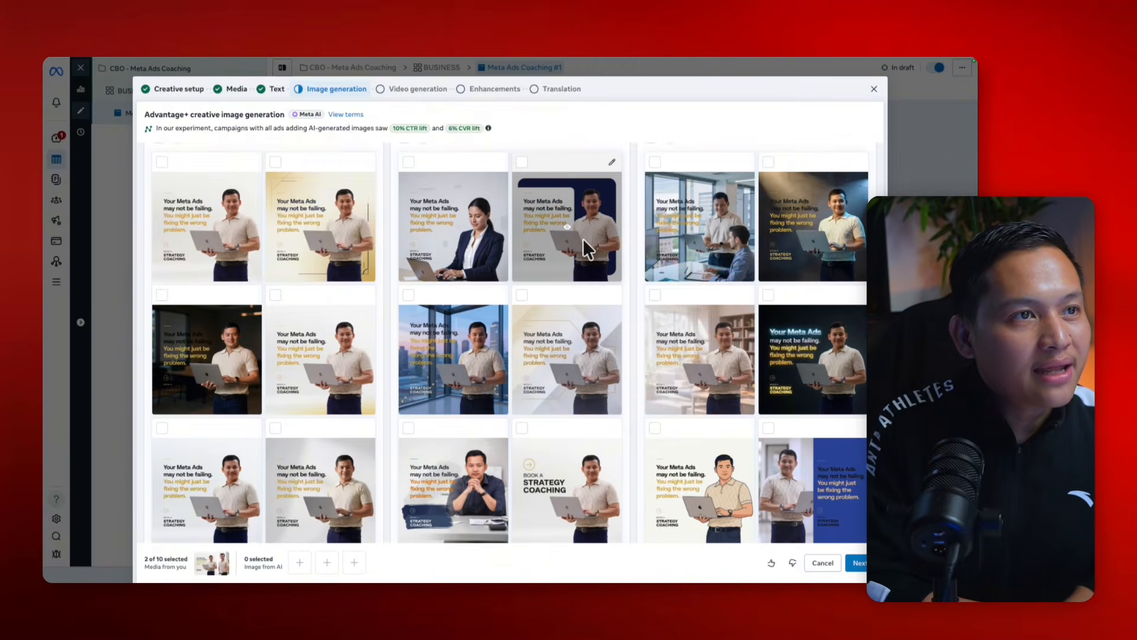
Step: Select the navy branded-frame image and two light-background Refined original look images, and continue to video generation
{"action": "mouse_move", "coordinate": [583, 238]}
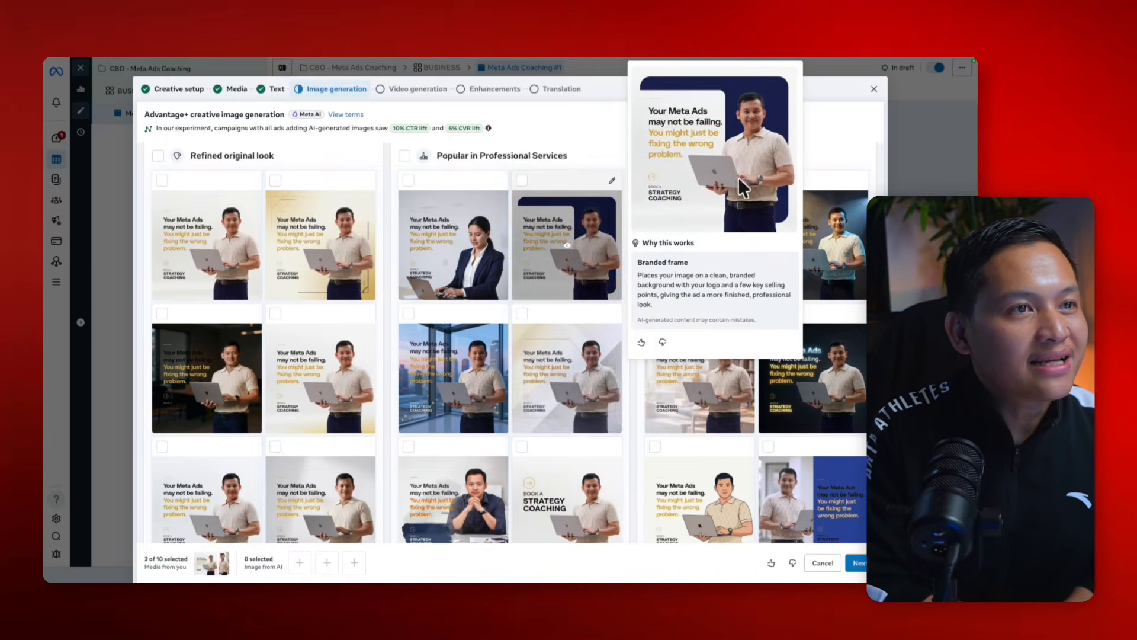
{"action": "left_click", "coordinate": [521, 180]}
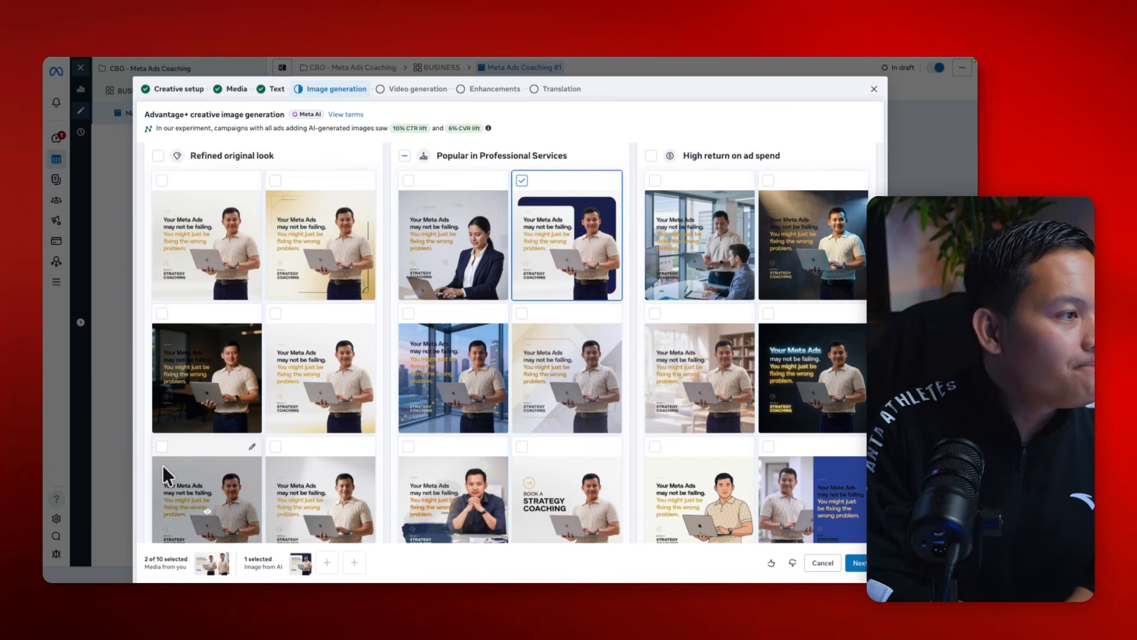
{"action": "scroll", "coordinate": [162, 464], "scroll_direction": "down", "scroll_amount": 1}
{"action": "left_click", "coordinate": [162, 408]}
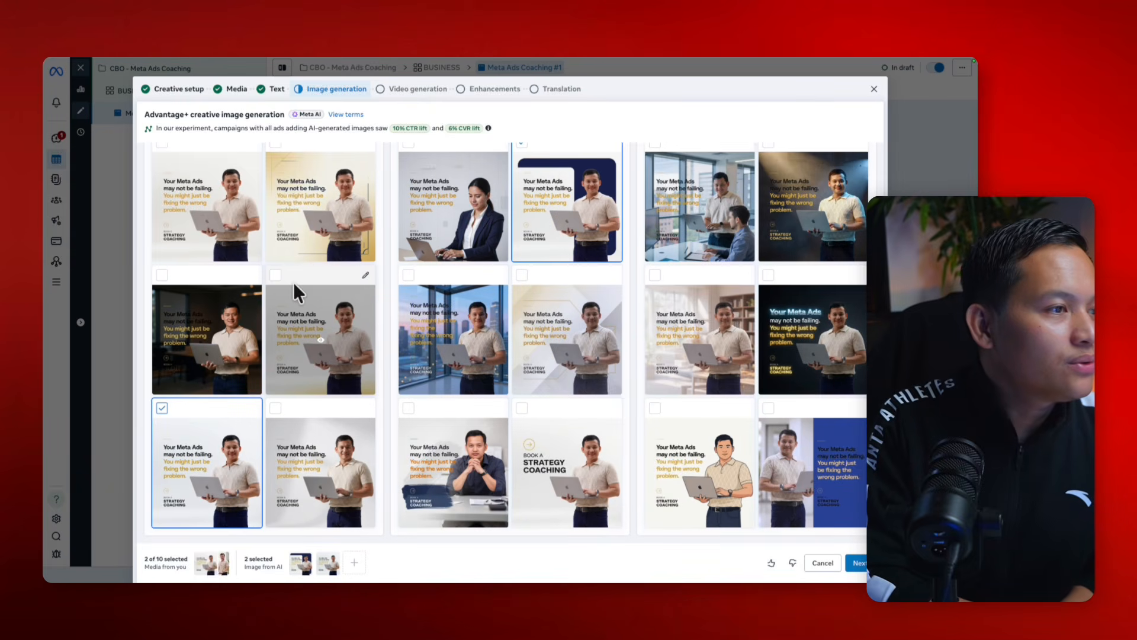
{"action": "left_click", "coordinate": [275, 275]}
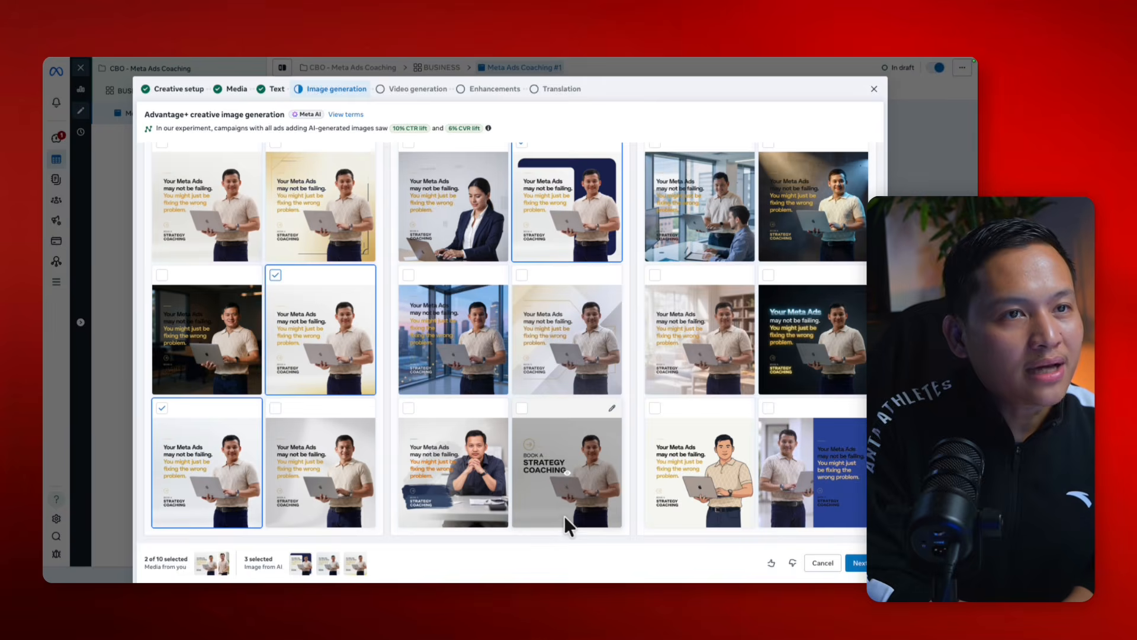
{"action": "mouse_move", "coordinate": [591, 304]}
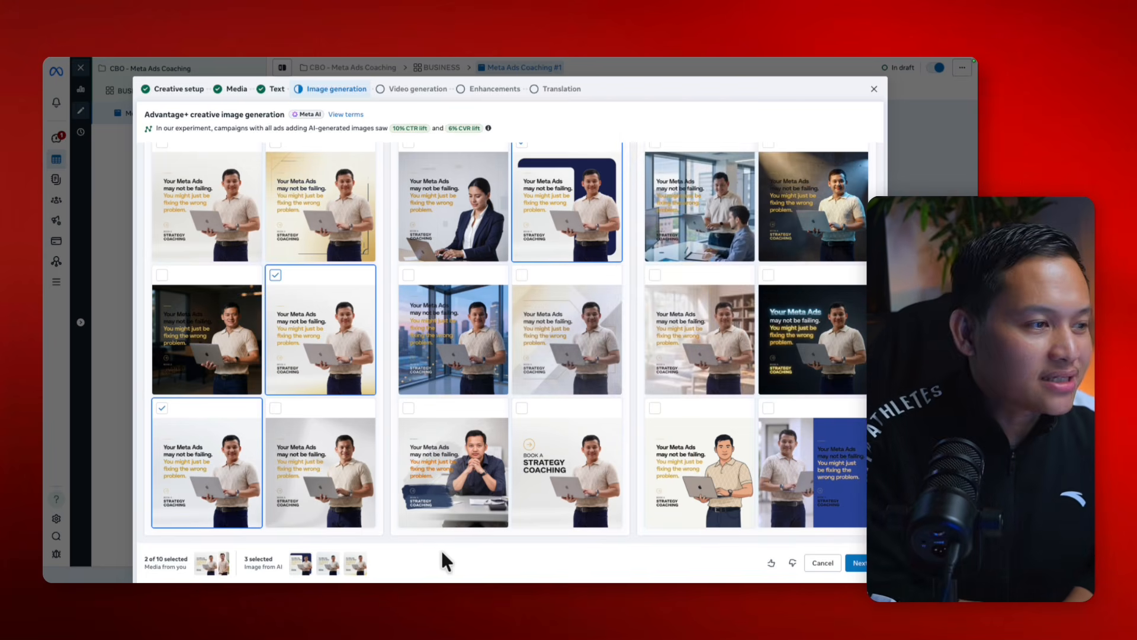
{"action": "left_click", "coordinate": [852, 563]}
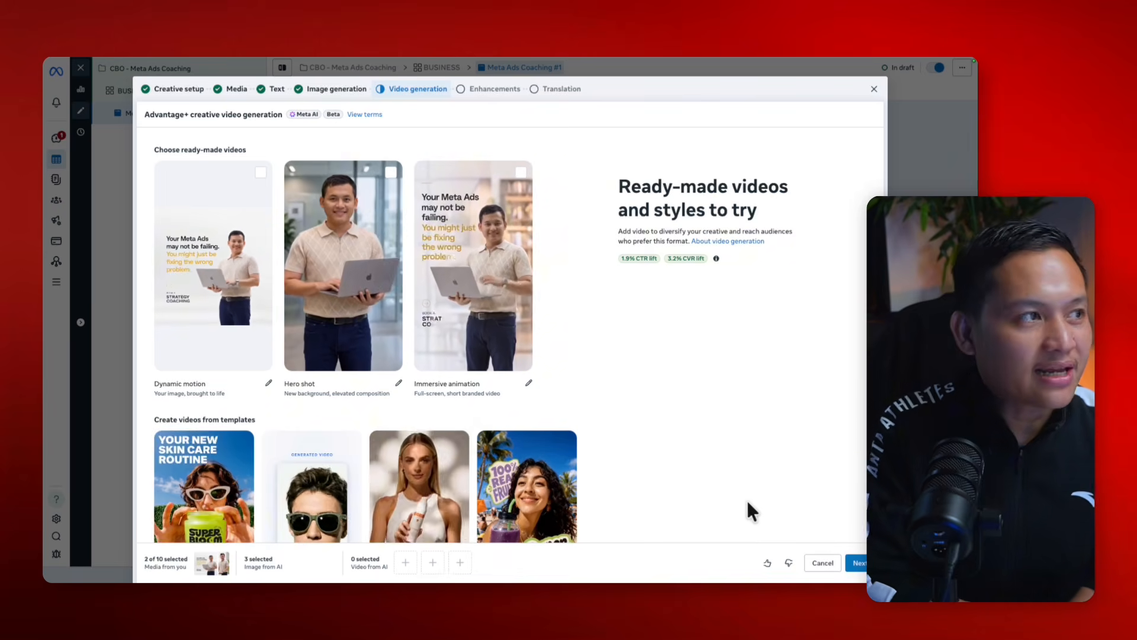
Step: Continue without adding any generated videos and turn off the Add animation enhancement
{"action": "left_click", "coordinate": [856, 563]}
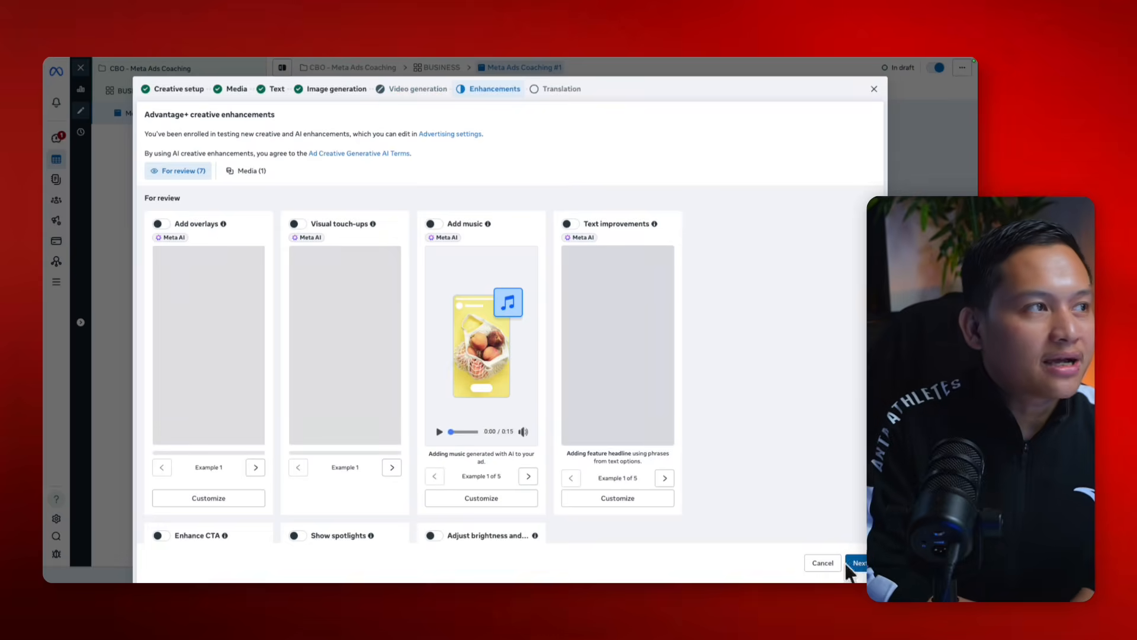
{"action": "scroll", "coordinate": [396, 370], "scroll_direction": "down", "scroll_amount": 9}
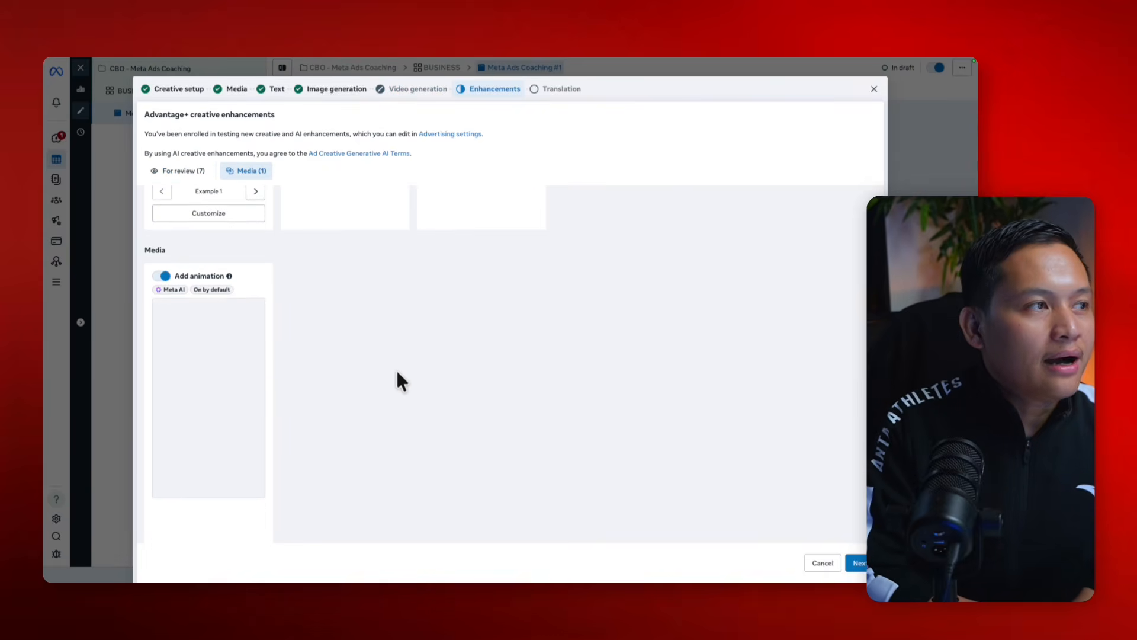
{"action": "scroll", "coordinate": [395, 368], "scroll_direction": "up", "scroll_amount": 1}
{"action": "left_click", "coordinate": [158, 354]}
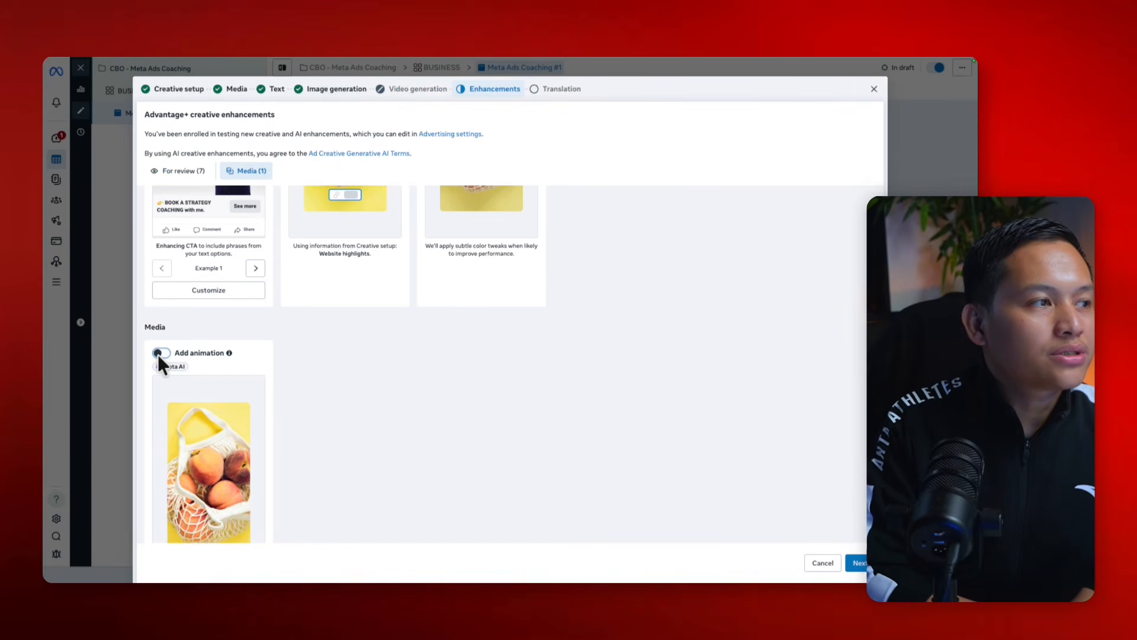
{"action": "scroll", "coordinate": [203, 379], "scroll_direction": "up", "scroll_amount": 8}
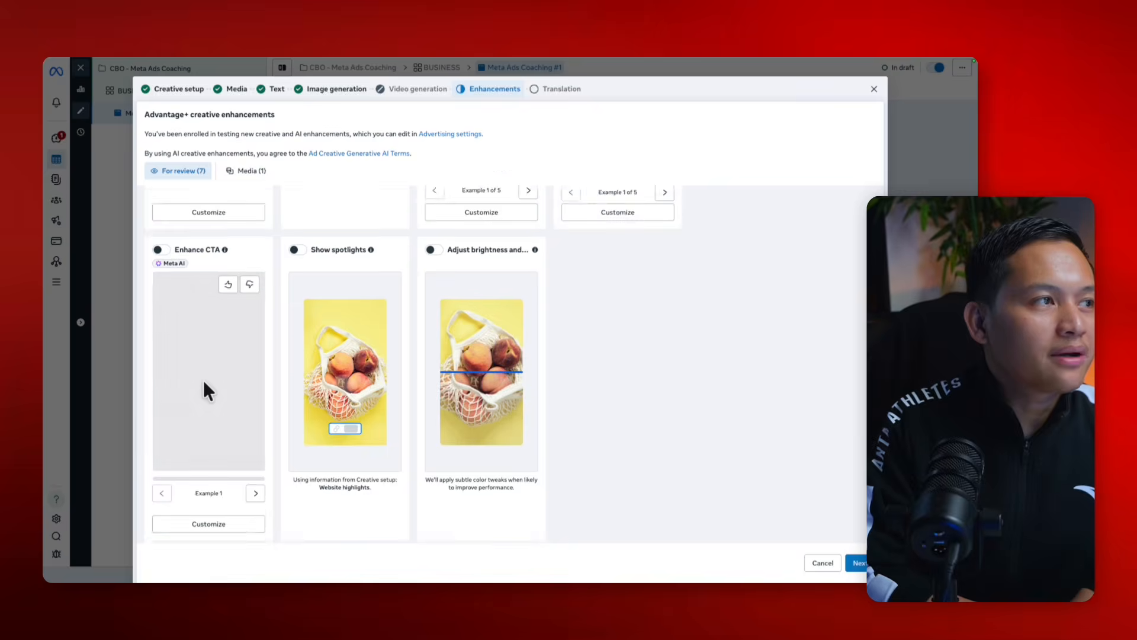
{"action": "scroll", "coordinate": [204, 379], "scroll_direction": "down", "scroll_amount": 8}
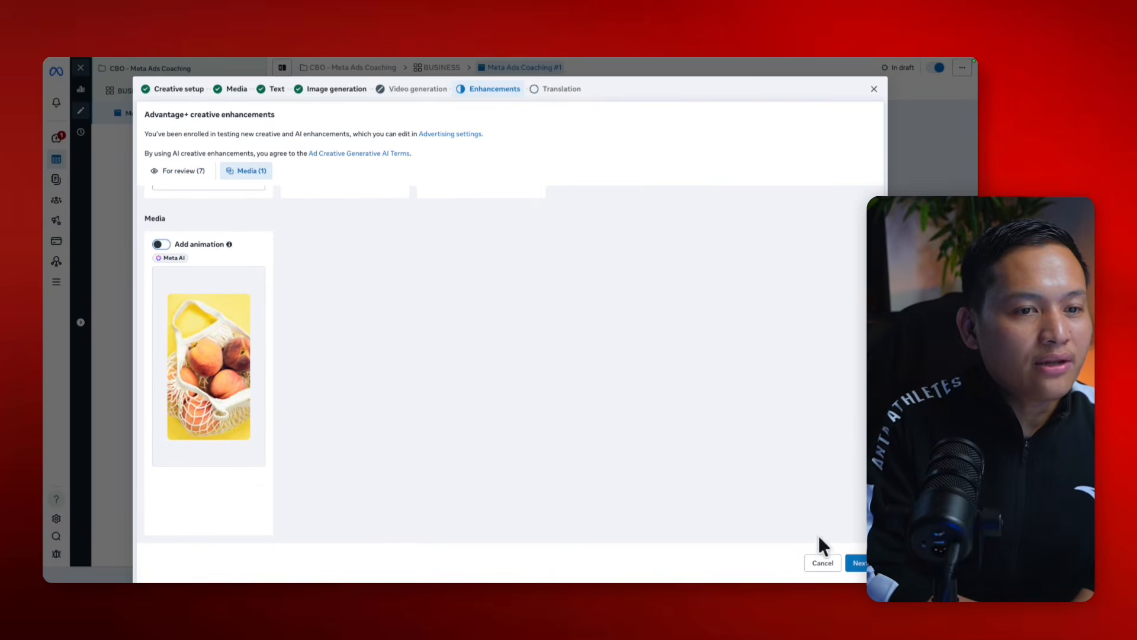
Step: Continue to translation, leave all languages unselected and close the ad creative setup
{"action": "left_click", "coordinate": [857, 563]}
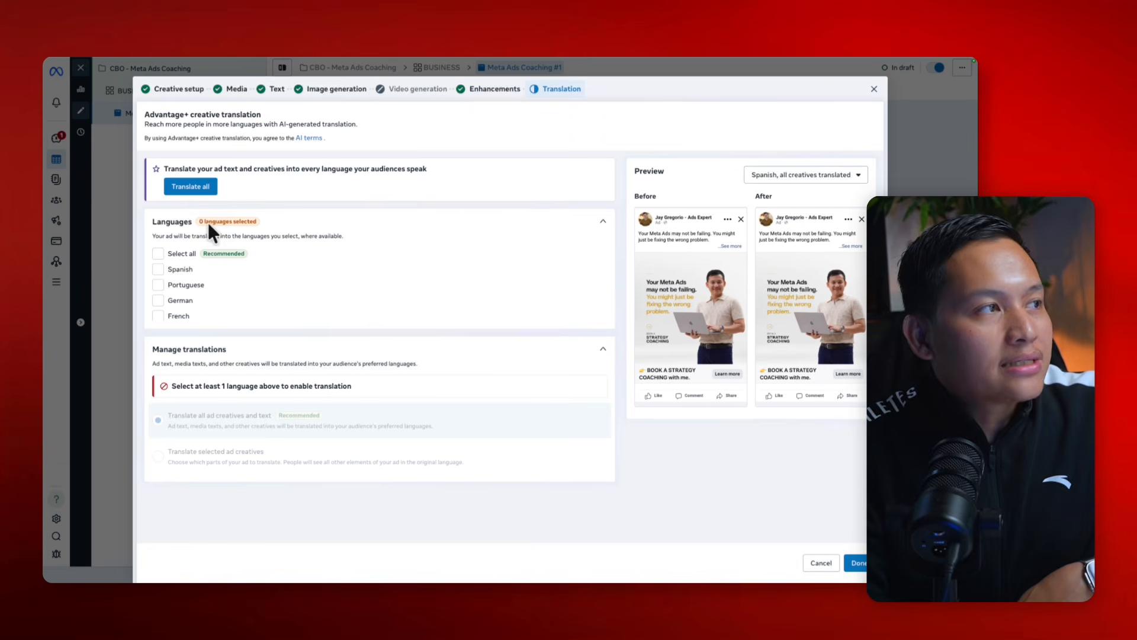
{"action": "left_click", "coordinate": [604, 223]}
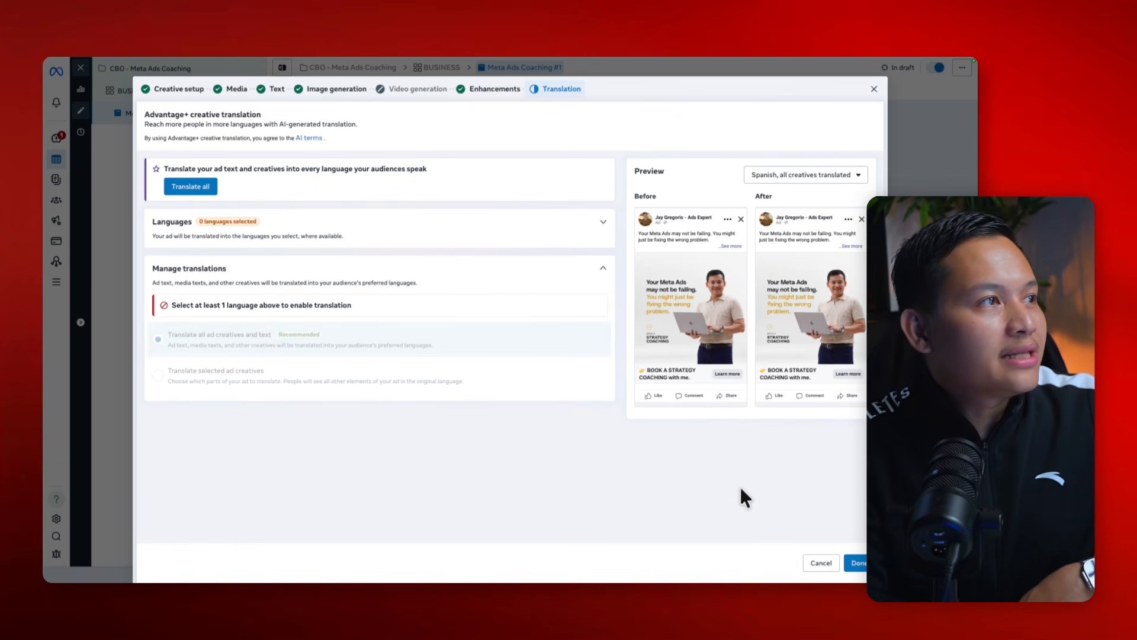
{"action": "left_click", "coordinate": [873, 89]}
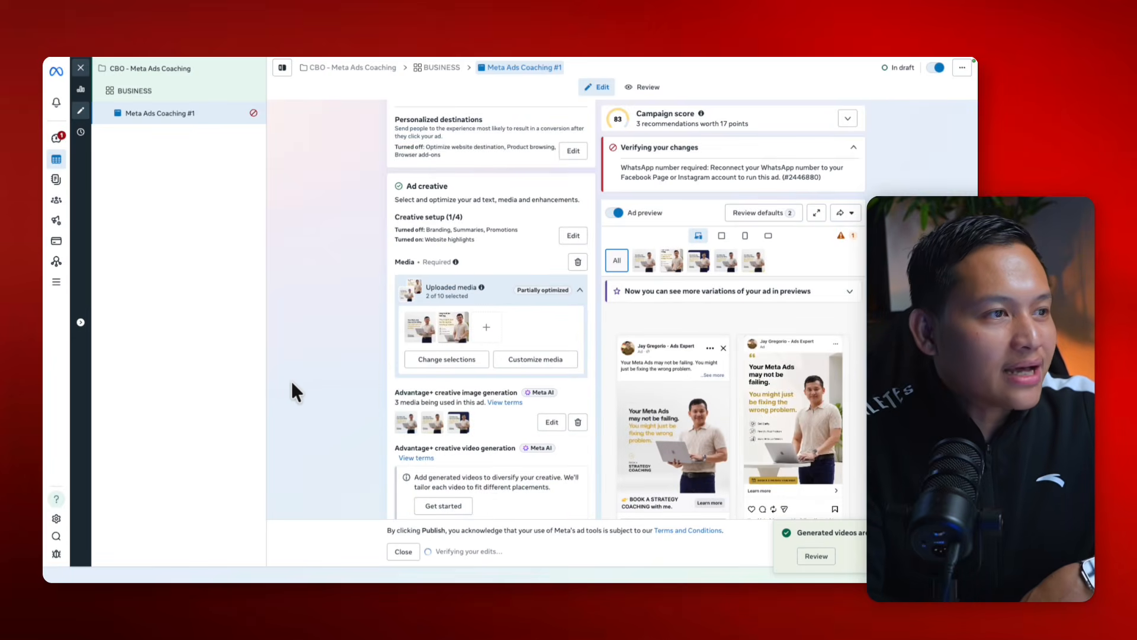
Step: Customize the uploaded media by excluding the 1254 × 1254 image from the Stories, Status, Reels placements
{"action": "left_click", "coordinate": [445, 358]}
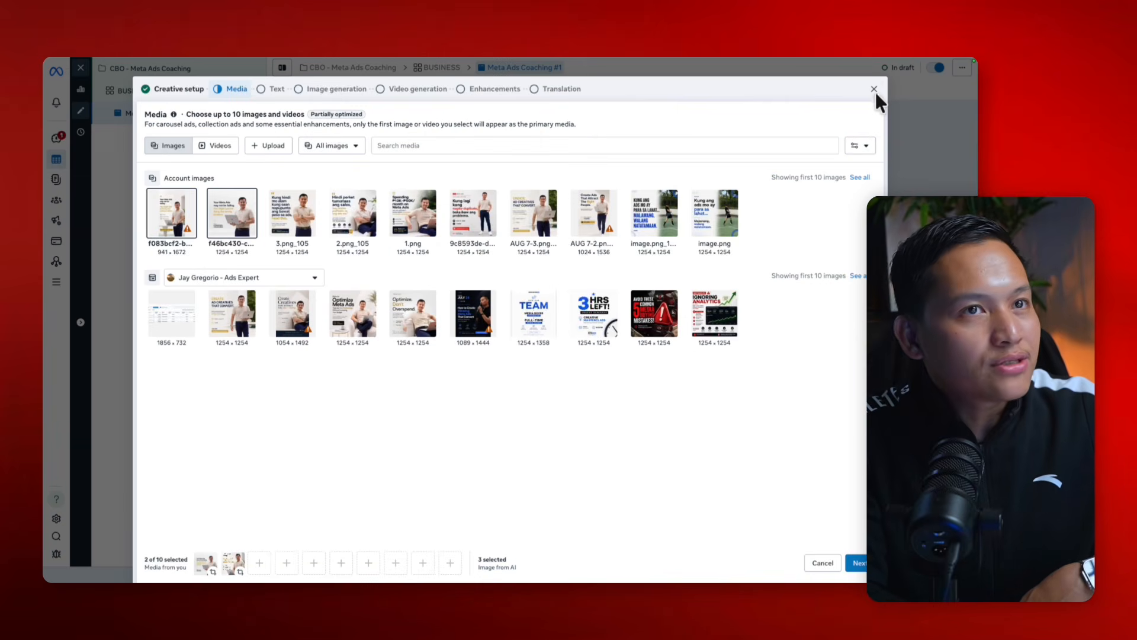
{"action": "left_click", "coordinate": [875, 90]}
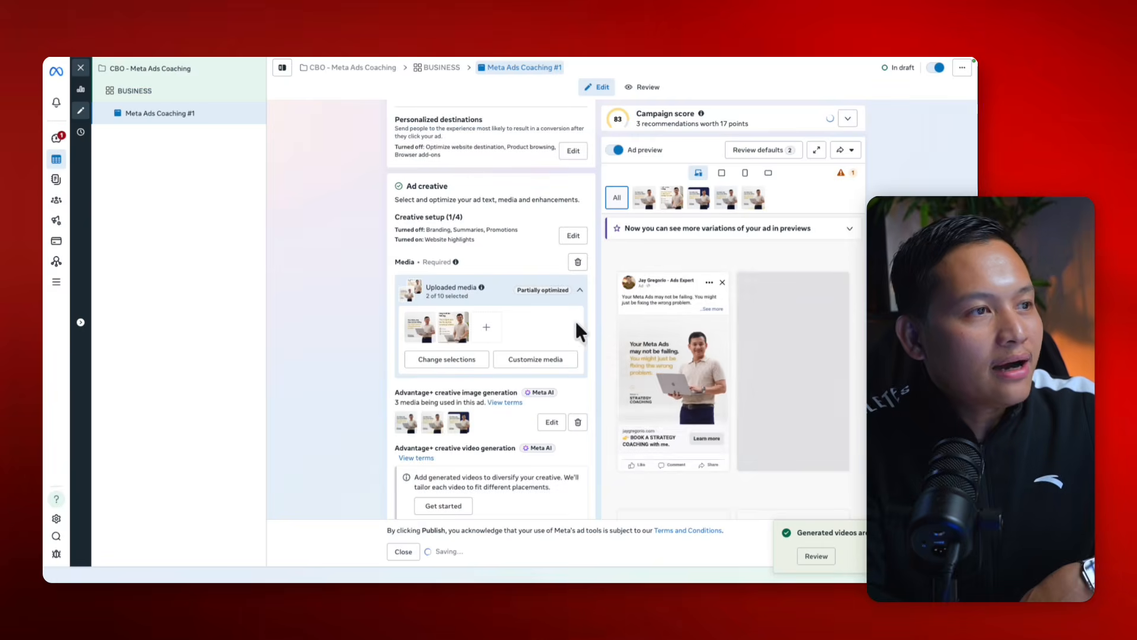
{"action": "left_click", "coordinate": [536, 359]}
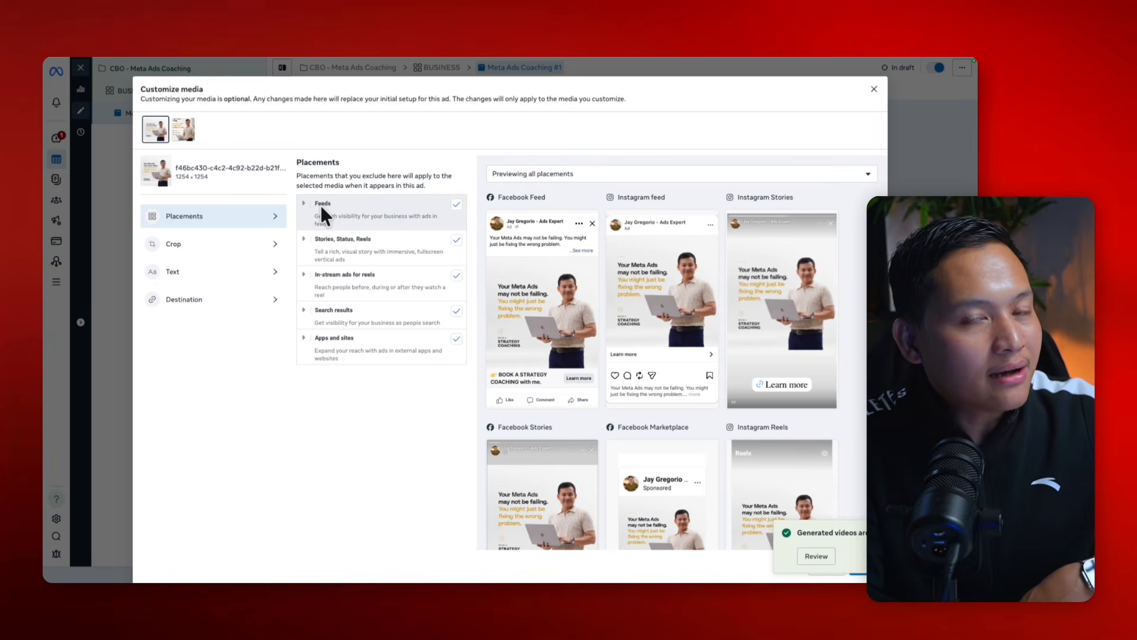
{"action": "left_click", "coordinate": [455, 239]}
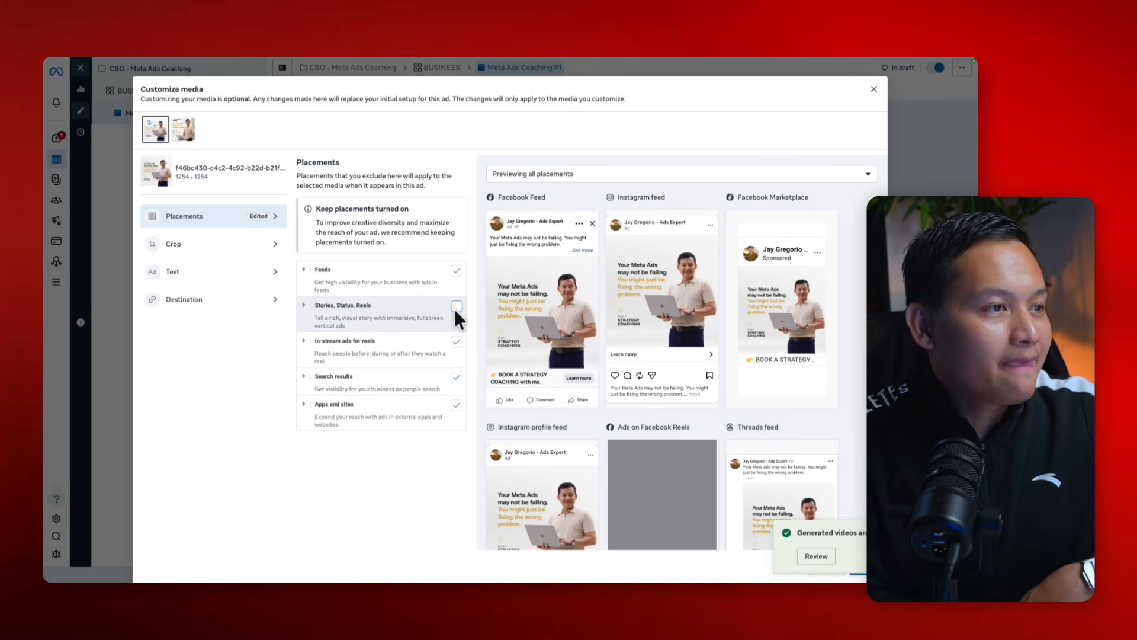
Step: Exclude the 941 × 1672 image from the Feeds, Search results, and Apps and sites placements, and save the media customization
{"action": "left_click", "coordinate": [184, 132]}
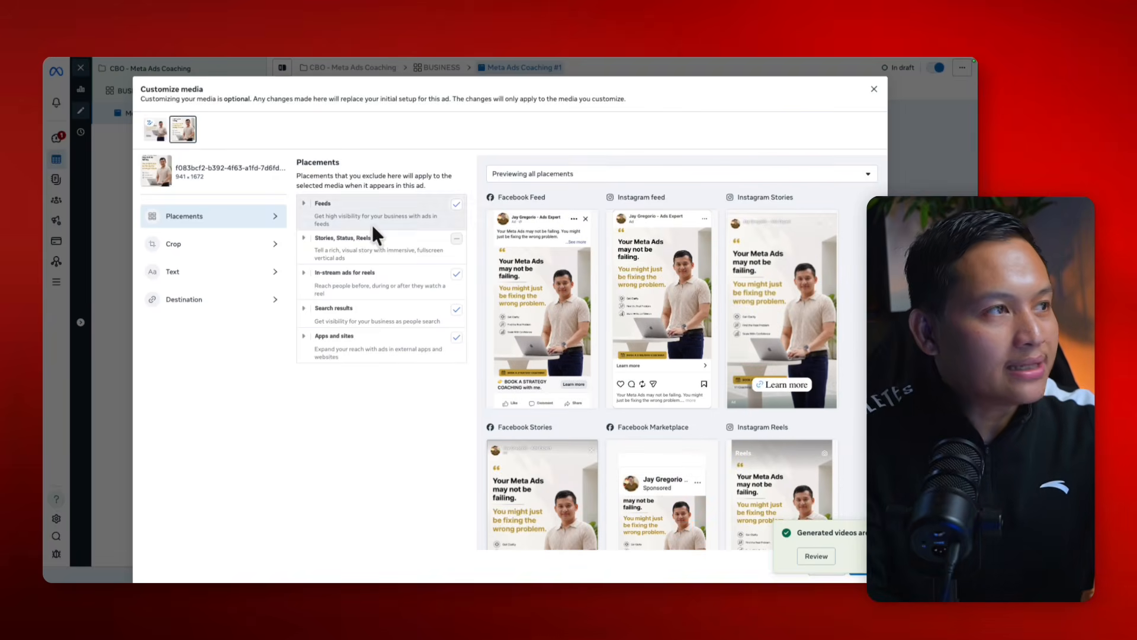
{"action": "left_click", "coordinate": [456, 204]}
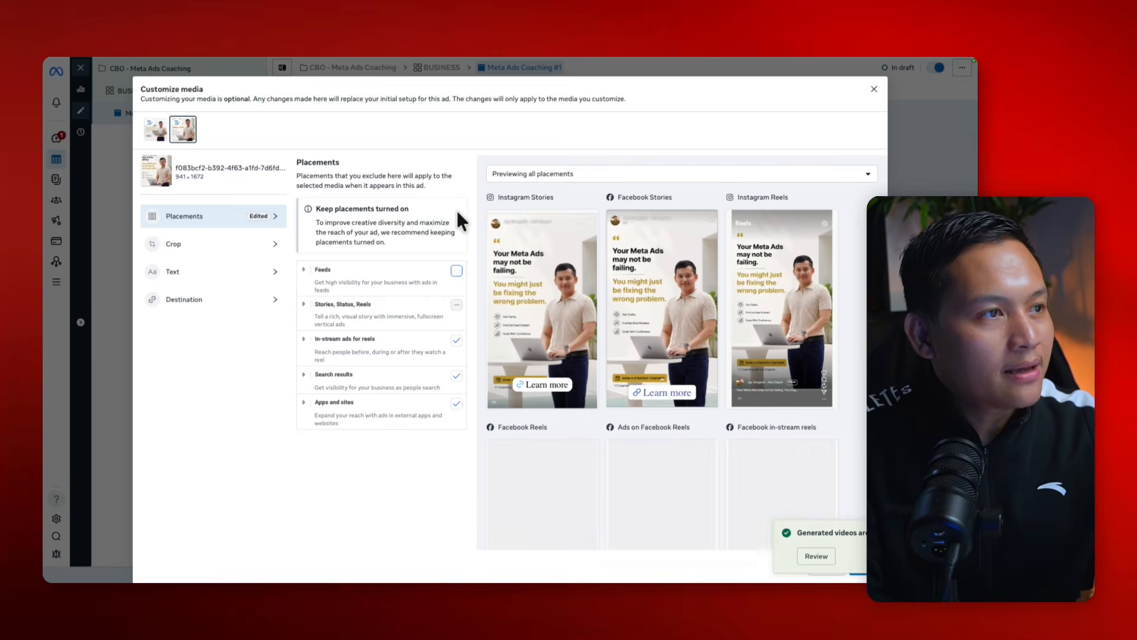
{"action": "left_click", "coordinate": [457, 376]}
{"action": "left_click", "coordinate": [456, 403]}
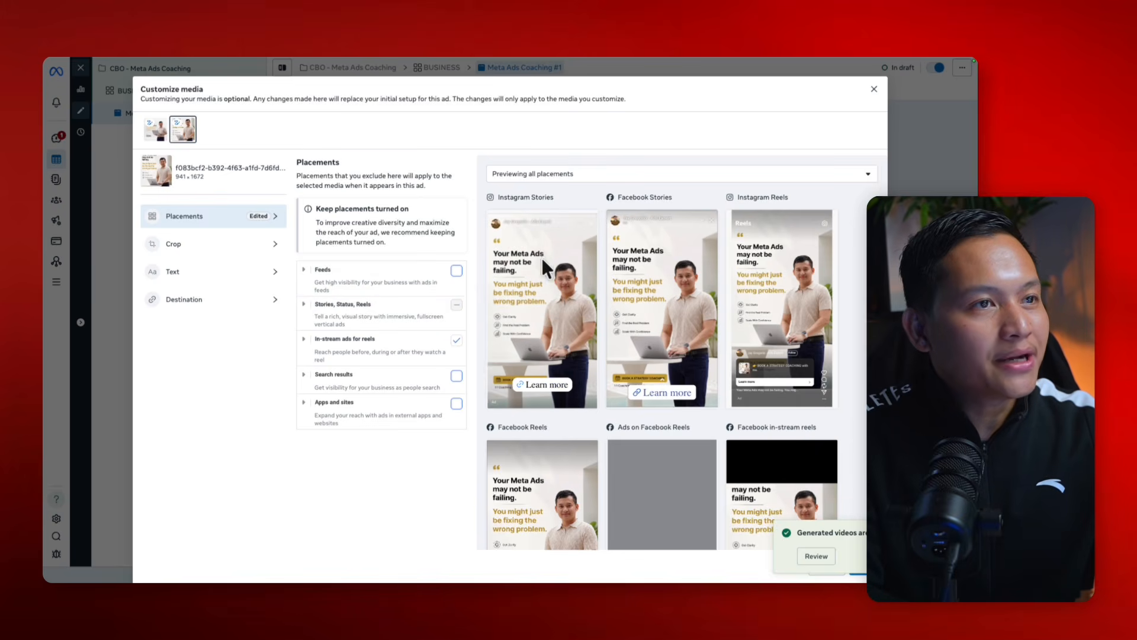
{"action": "scroll", "coordinate": [663, 343], "scroll_direction": "down", "scroll_amount": 3}
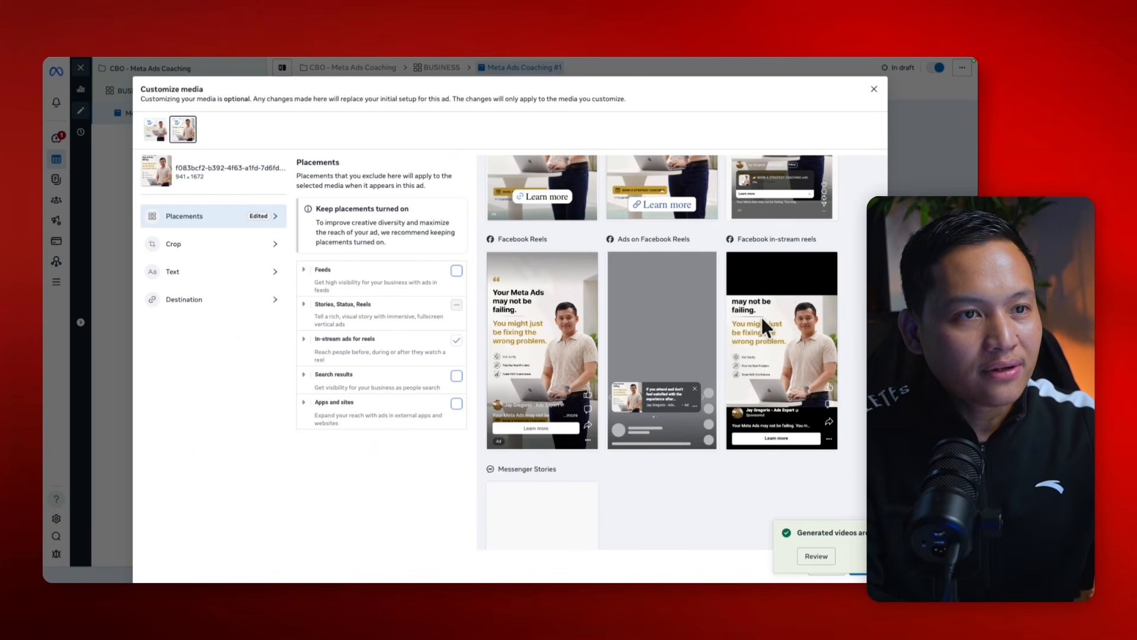
{"action": "scroll", "coordinate": [765, 320], "scroll_direction": "up", "scroll_amount": 3}
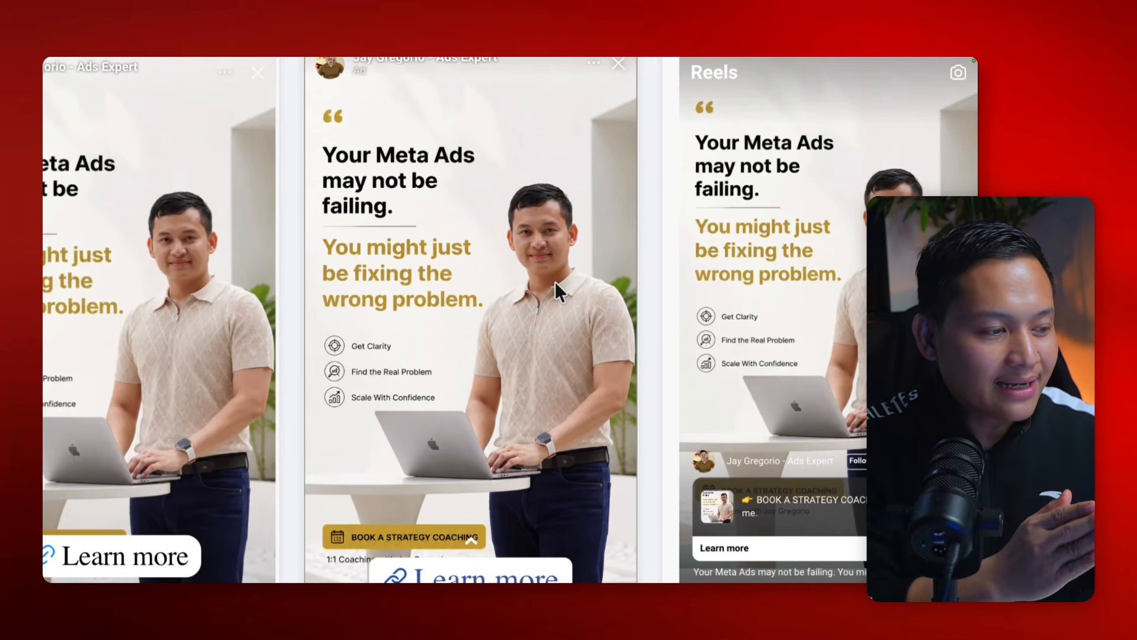
{"action": "scroll", "coordinate": [555, 282], "scroll_direction": "down", "scroll_amount": 1}
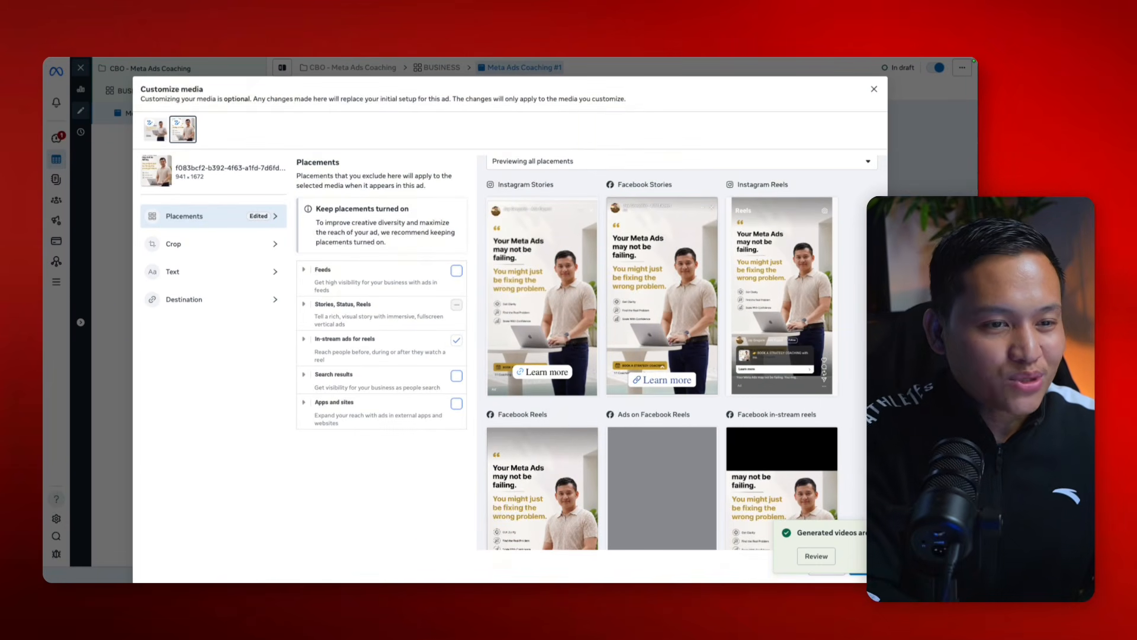
{"action": "left_click", "coordinate": [865, 567]}
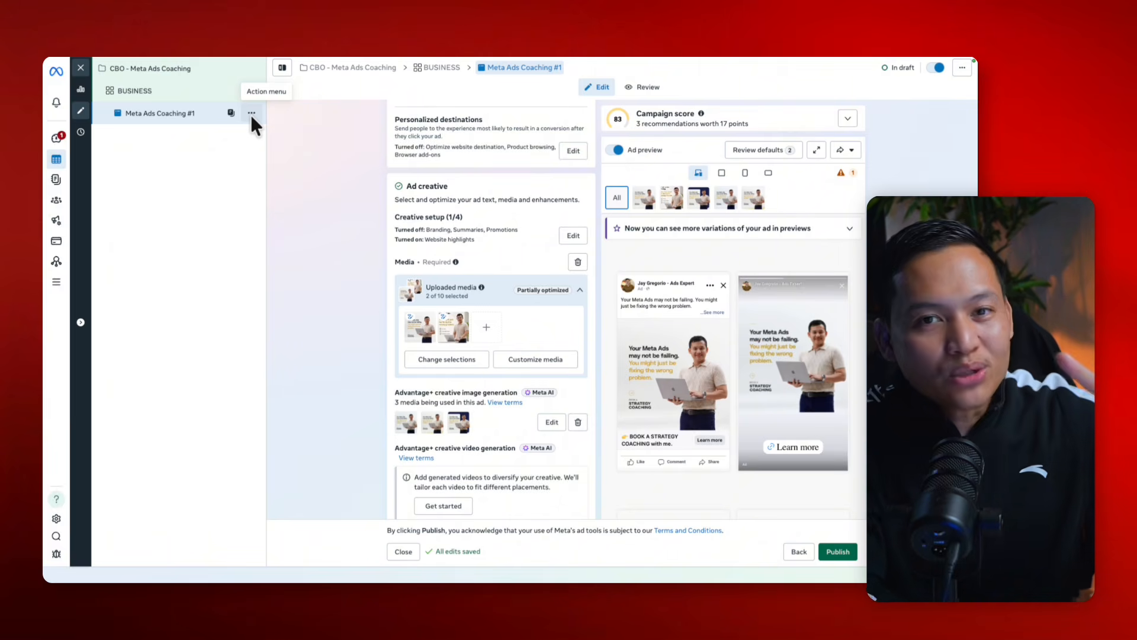
{"action": "left_click", "coordinate": [251, 113]}
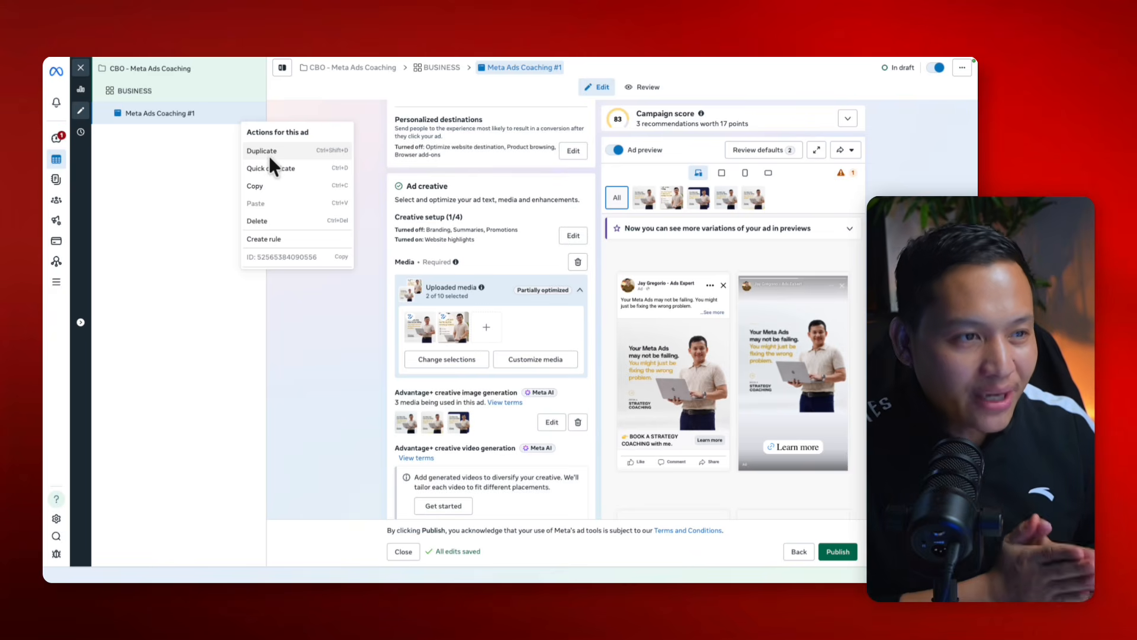
{"action": "left_click", "coordinate": [328, 393]}
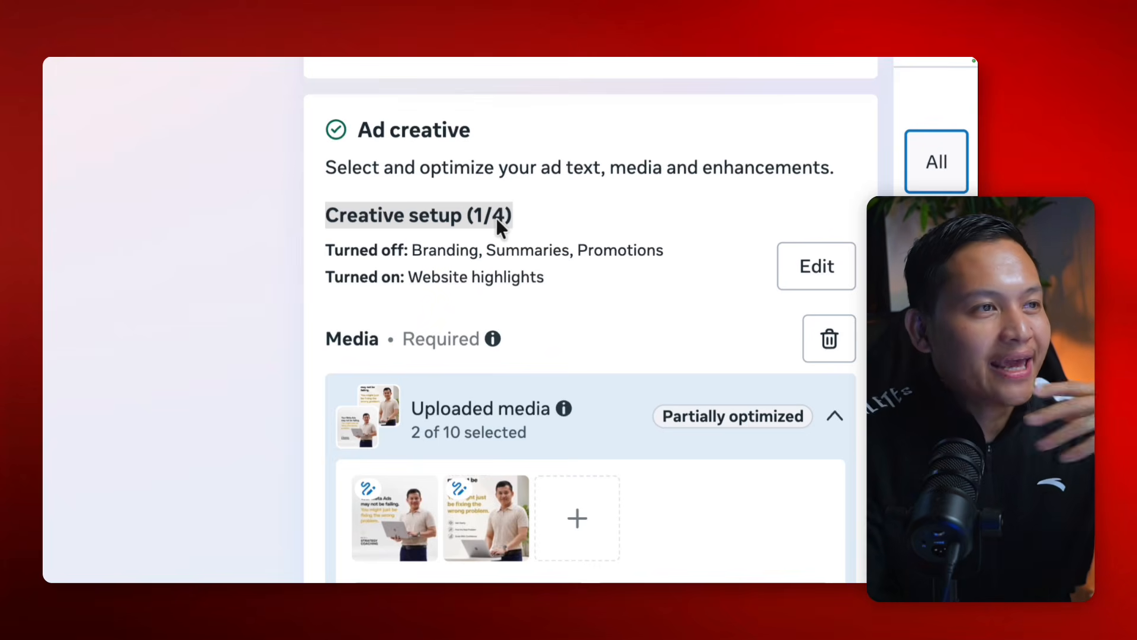
Step: Turn off the website highlights images in the ad's creative setup and save it
{"action": "left_click", "coordinate": [823, 270]}
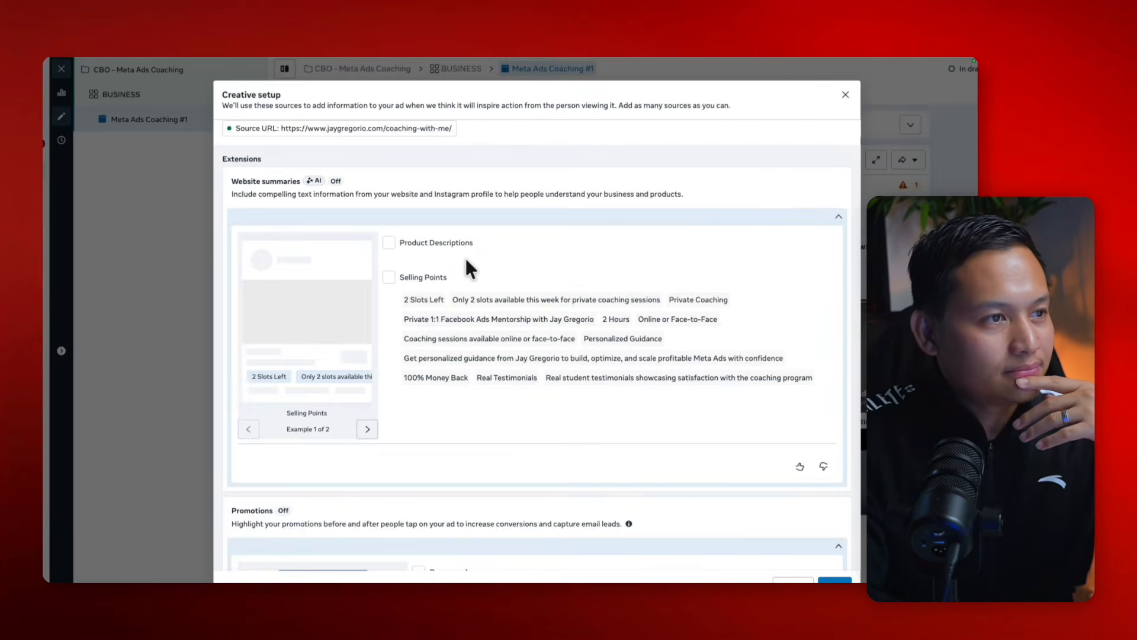
{"action": "scroll", "coordinate": [467, 374], "scroll_direction": "down", "scroll_amount": 6}
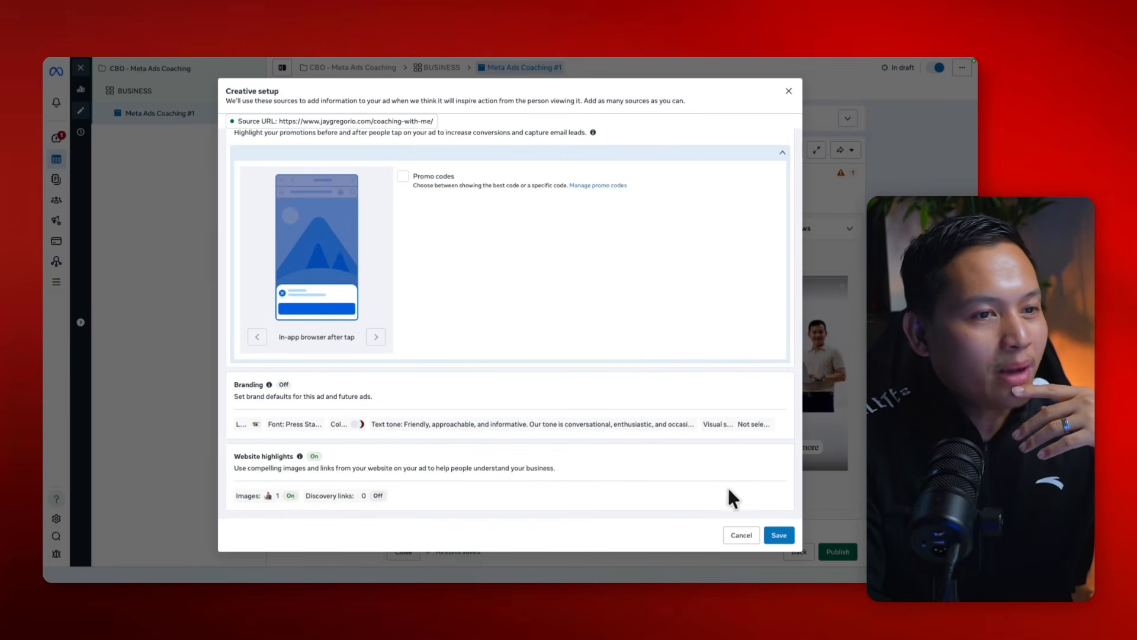
{"action": "left_click", "coordinate": [776, 496]}
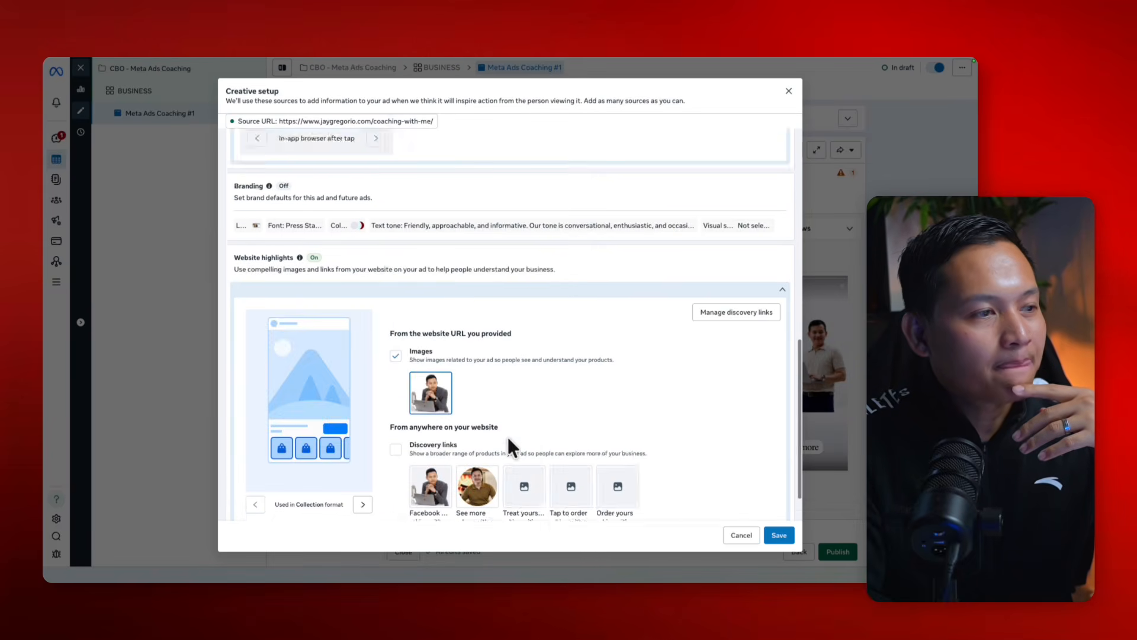
{"action": "scroll", "coordinate": [456, 367], "scroll_direction": "down", "scroll_amount": 1}
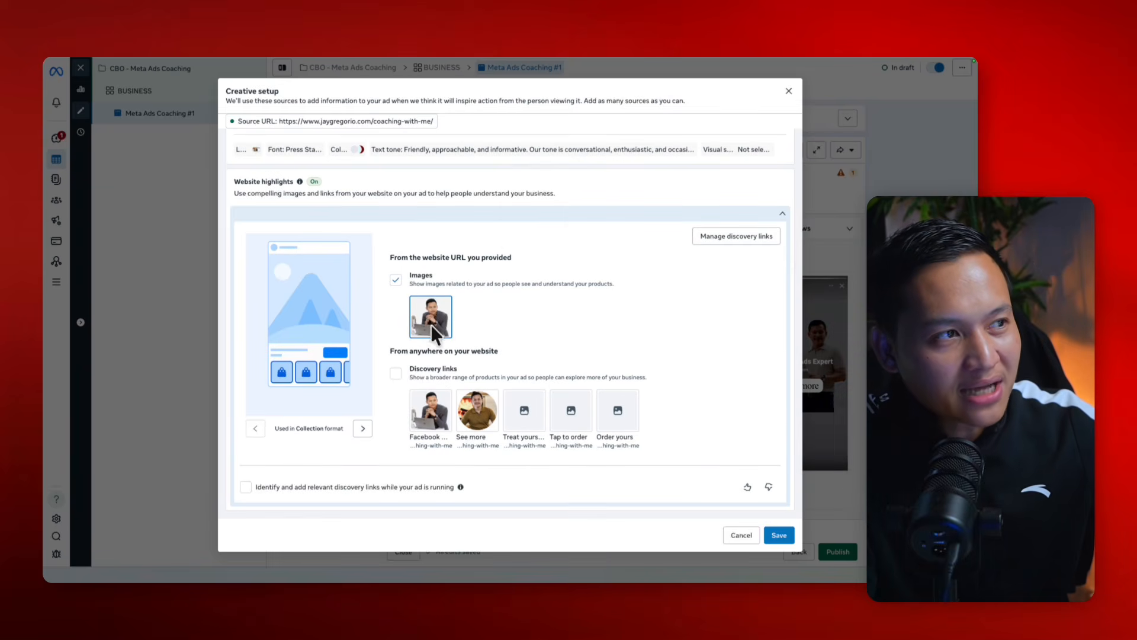
{"action": "left_click", "coordinate": [395, 279]}
{"action": "scroll", "coordinate": [616, 319], "scroll_direction": "up", "scroll_amount": 1}
{"action": "scroll", "coordinate": [616, 308], "scroll_direction": "up", "scroll_amount": 6}
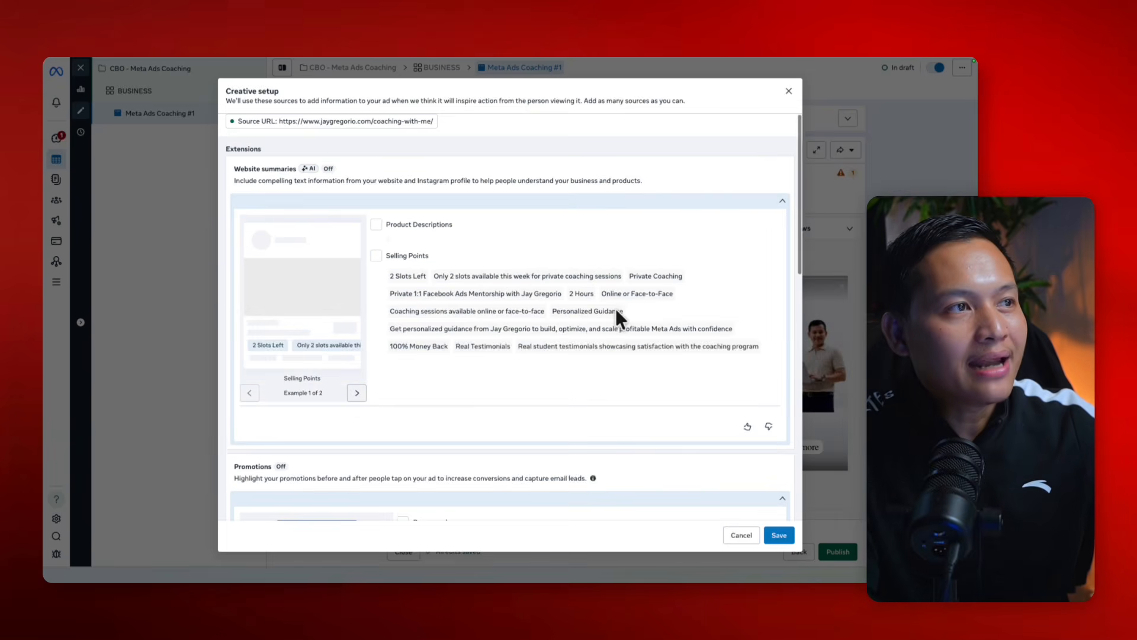
{"action": "scroll", "coordinate": [616, 308], "scroll_direction": "down", "scroll_amount": 8}
{"action": "left_click", "coordinate": [778, 535]}
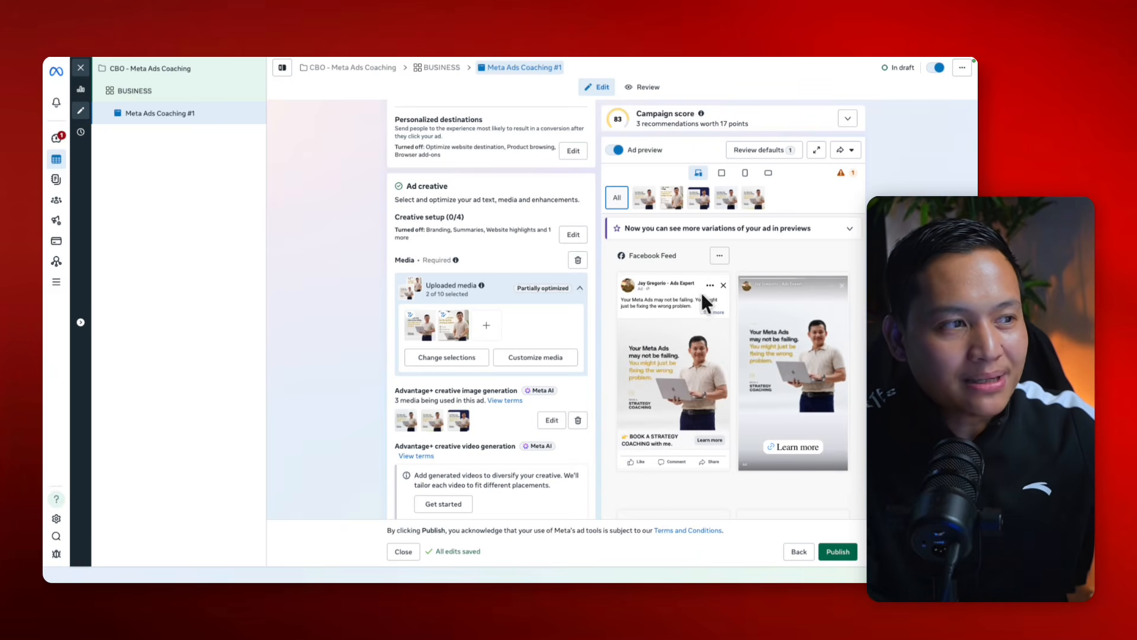
Step: Preview the ad with its uploaded and AI-generated image variations, and publish the campaign
{"action": "left_click", "coordinate": [694, 201]}
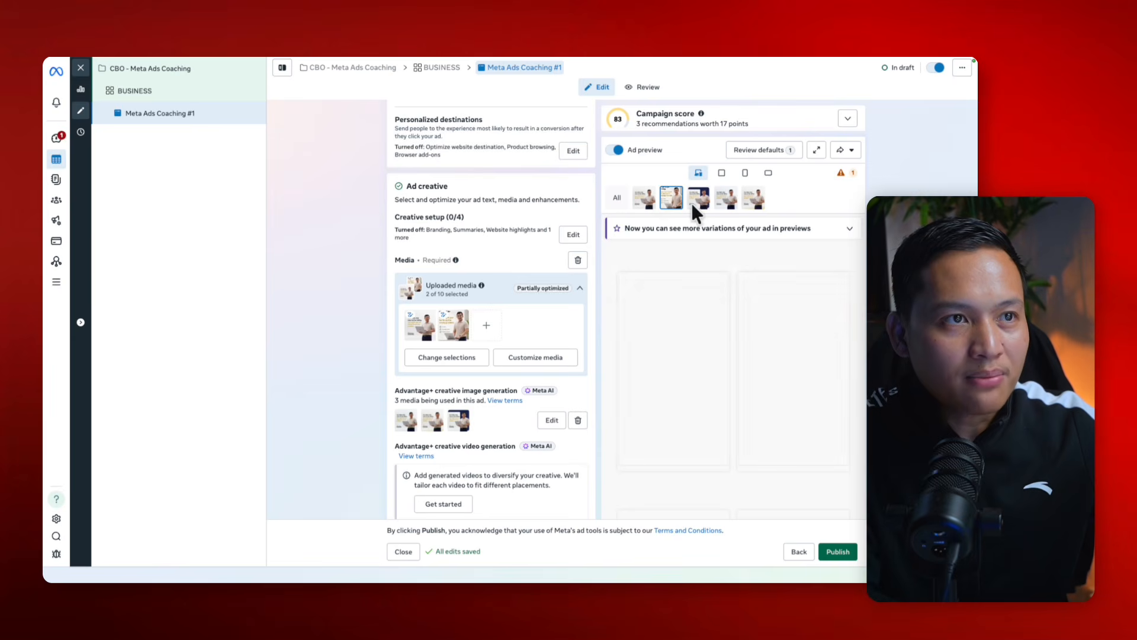
{"action": "left_click", "coordinate": [725, 201]}
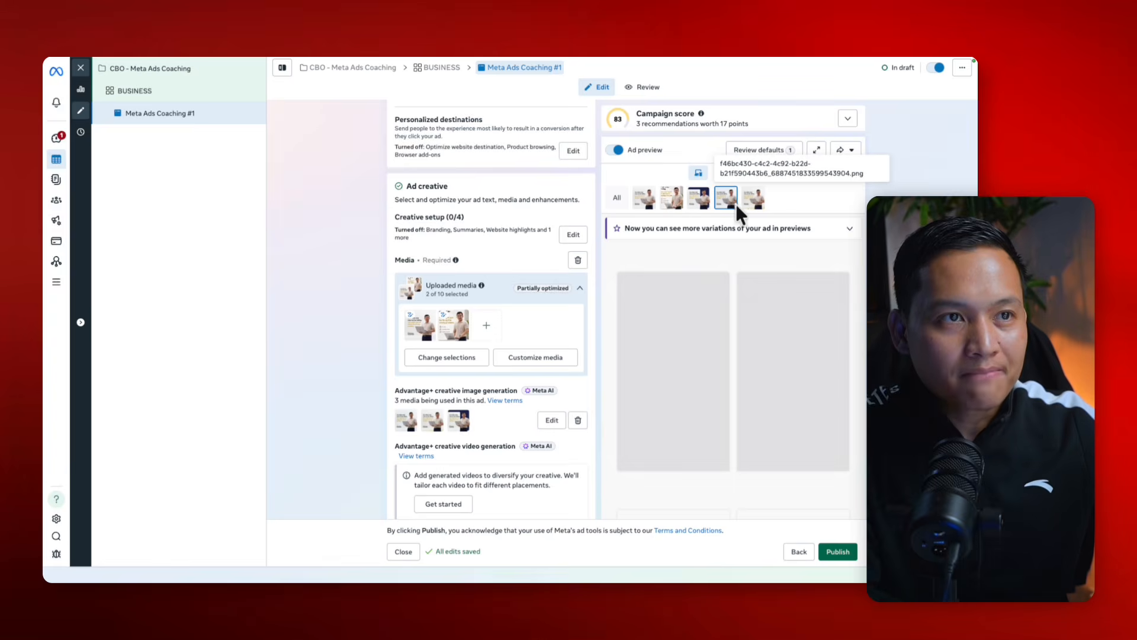
{"action": "left_click", "coordinate": [751, 204]}
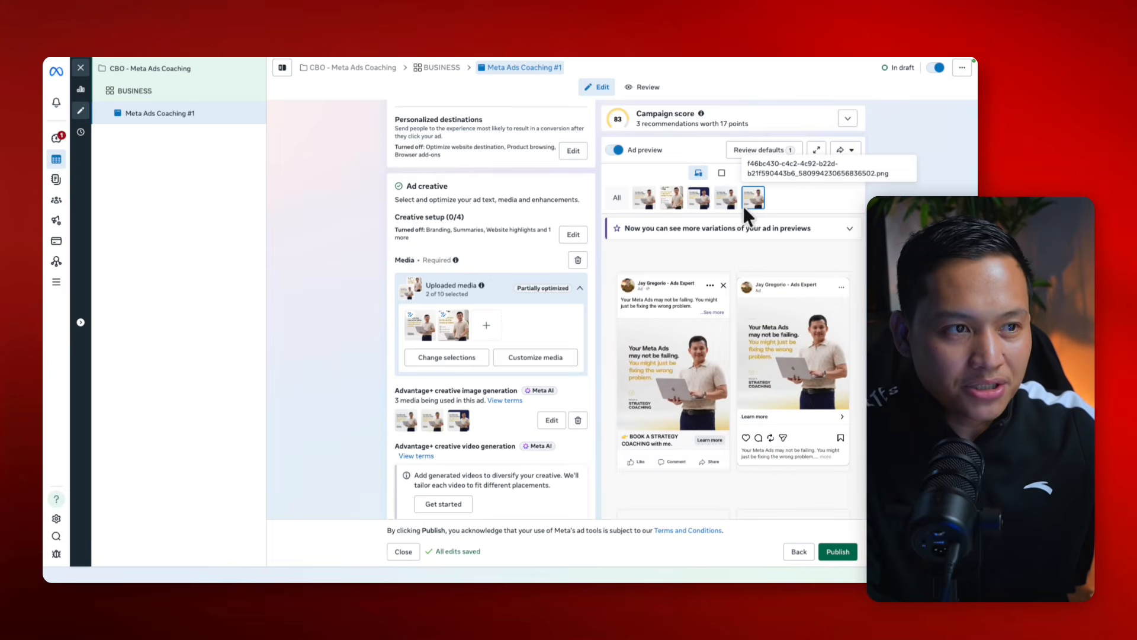
{"action": "left_click", "coordinate": [721, 201]}
{"action": "left_click", "coordinate": [696, 203]}
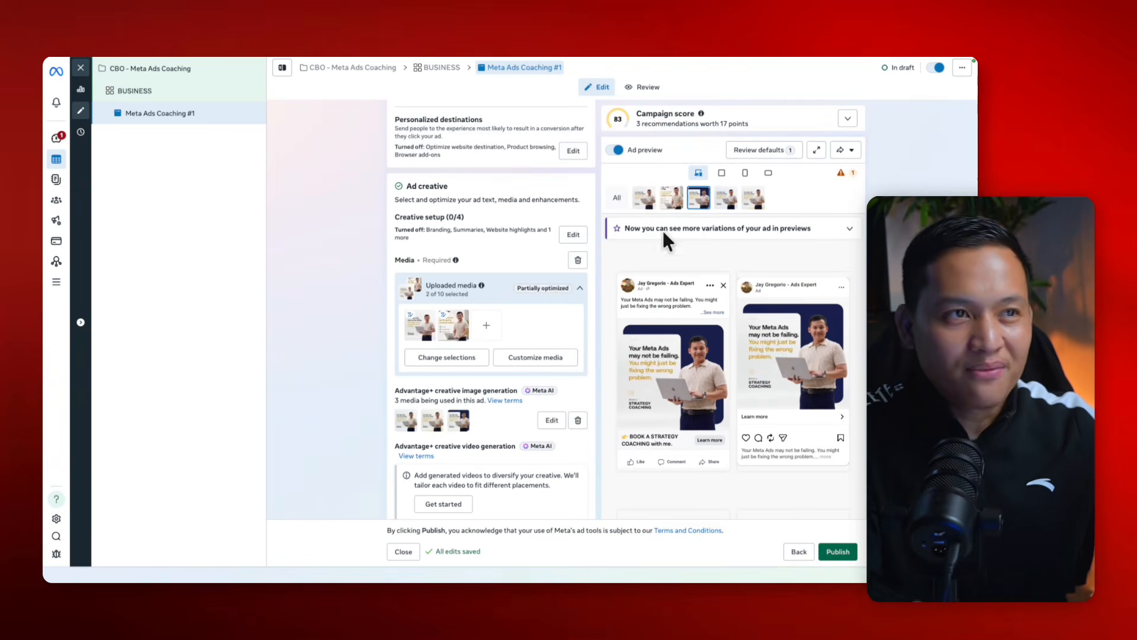
{"action": "left_click", "coordinate": [646, 199]}
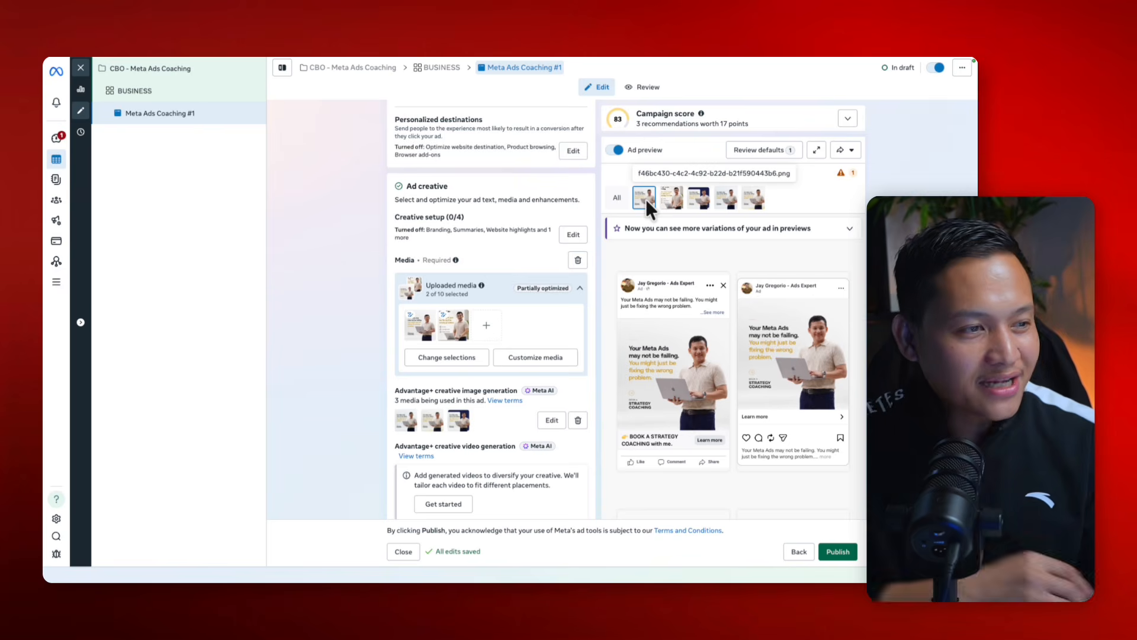
{"action": "left_click", "coordinate": [835, 552]}
Step: Switch to the Google Slides workshop deck to view the campaign budget structure diagram
{"action": "mouse_move", "coordinate": [559, 57]}
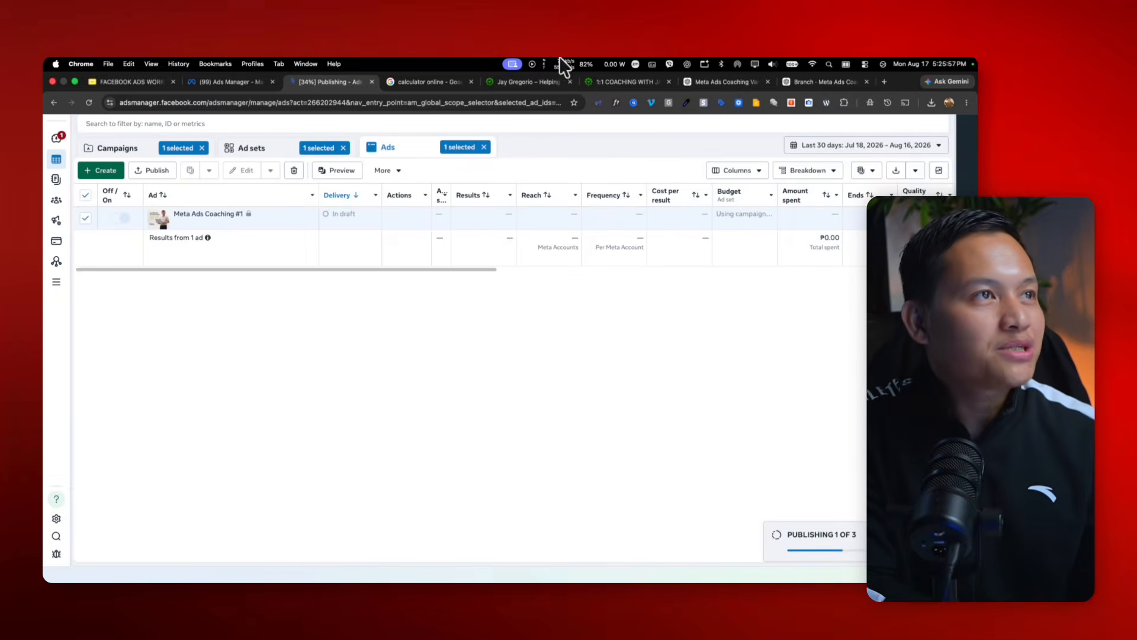
{"action": "left_click", "coordinate": [132, 82]}
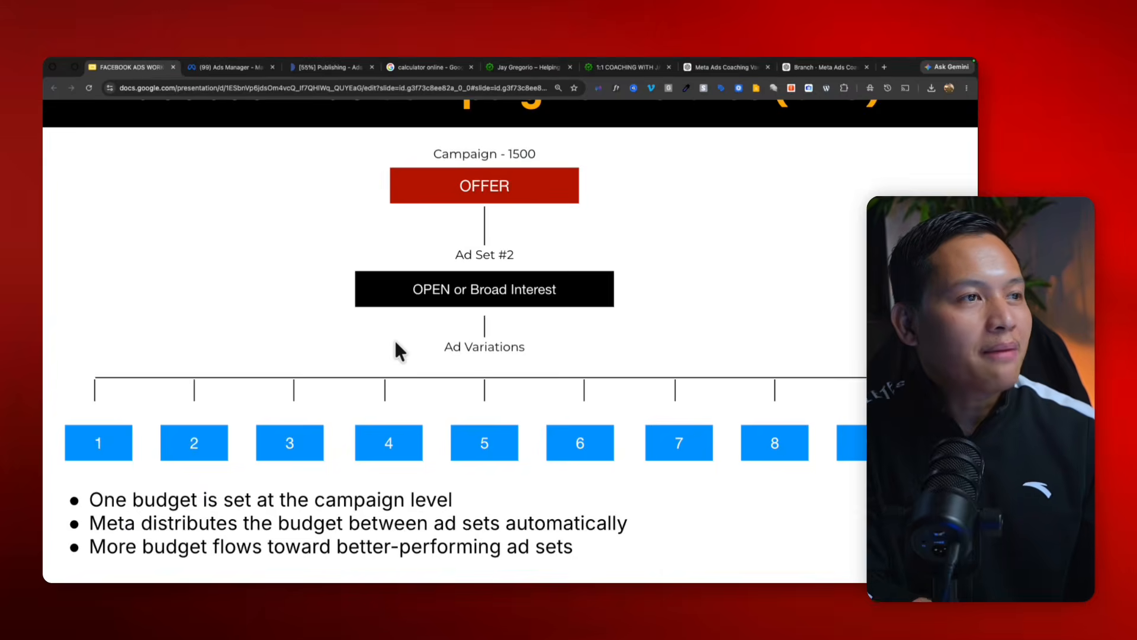